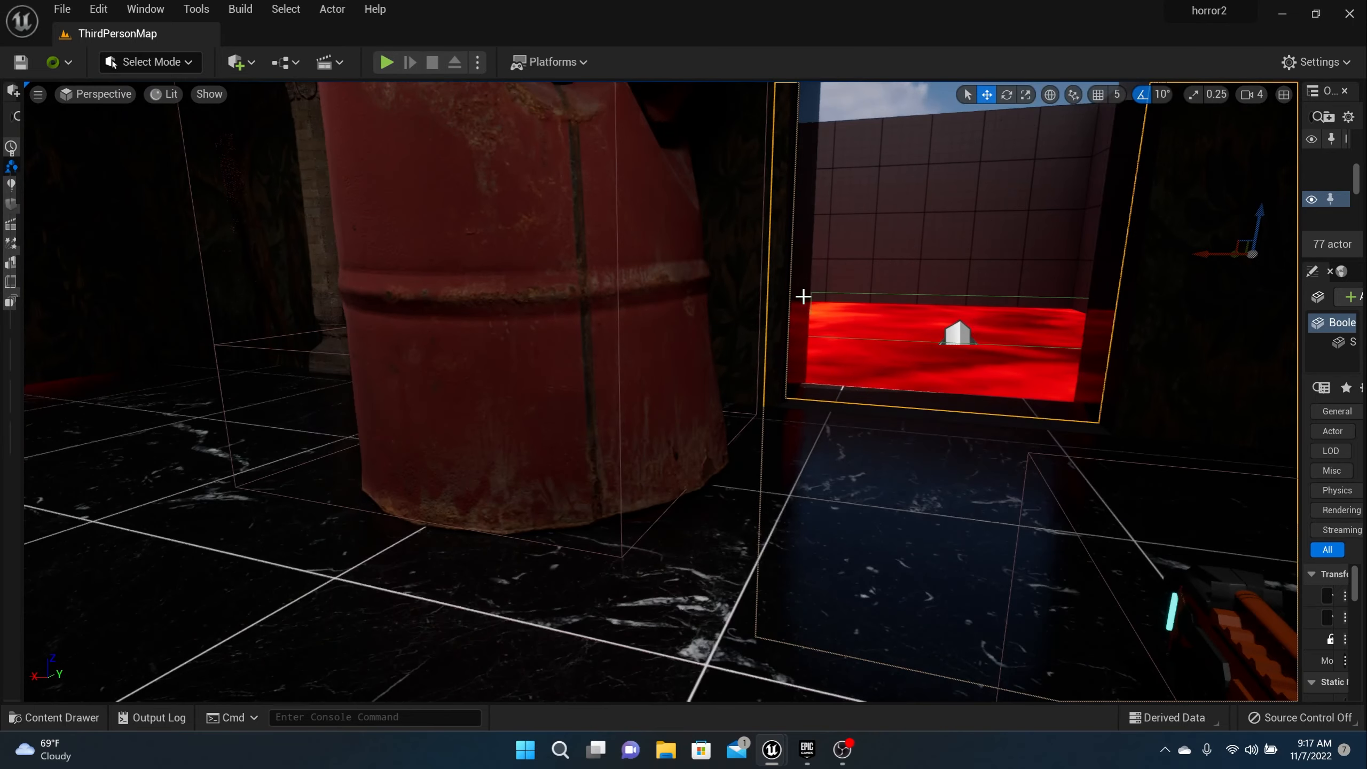
scroll(803, 297, "down", 5)
mouse_move(803, 297)
right_mouse_down()
mouse_move(775, 264)
mouse_move(789, 297)
mouse_move(816, 301)
right_mouse_up()
scroll(751, 318, "up", 5)
scroll(751, 318, "down", 3)
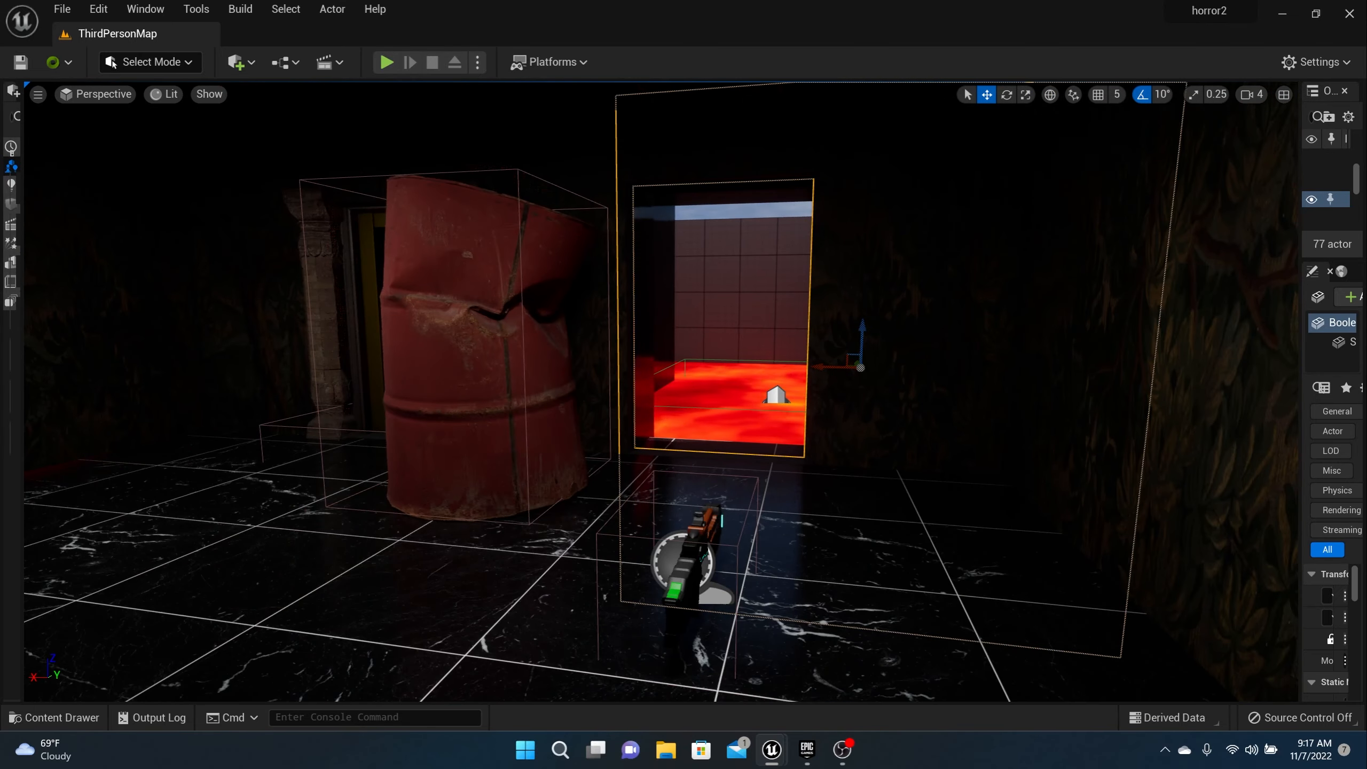
left_click(742, 266)
middle_click_drag(742, 266, 647, 278)
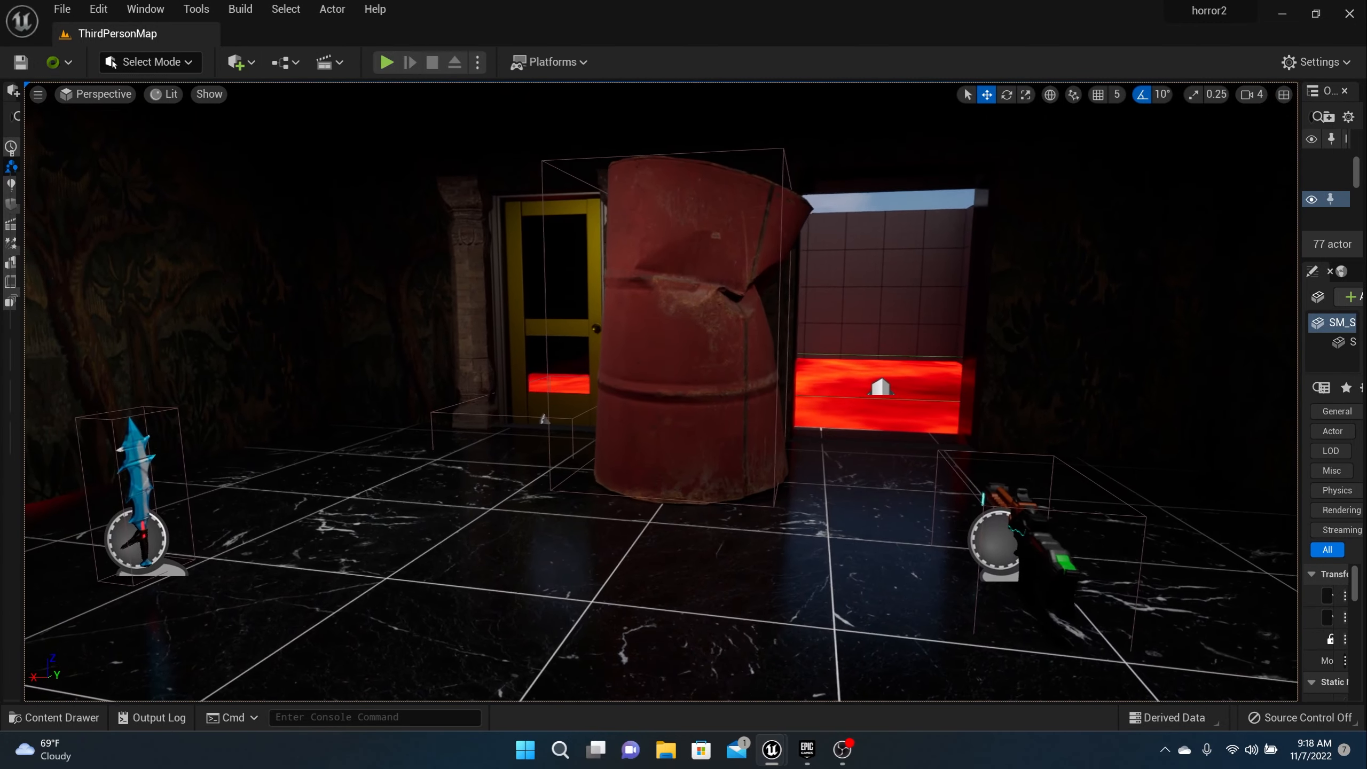
scroll(739, 284, "up", 3)
right_click_drag(739, 283, 775, 283)
scroll(742, 283, "down", 3)
middle_click_drag(742, 283, 796, 313)
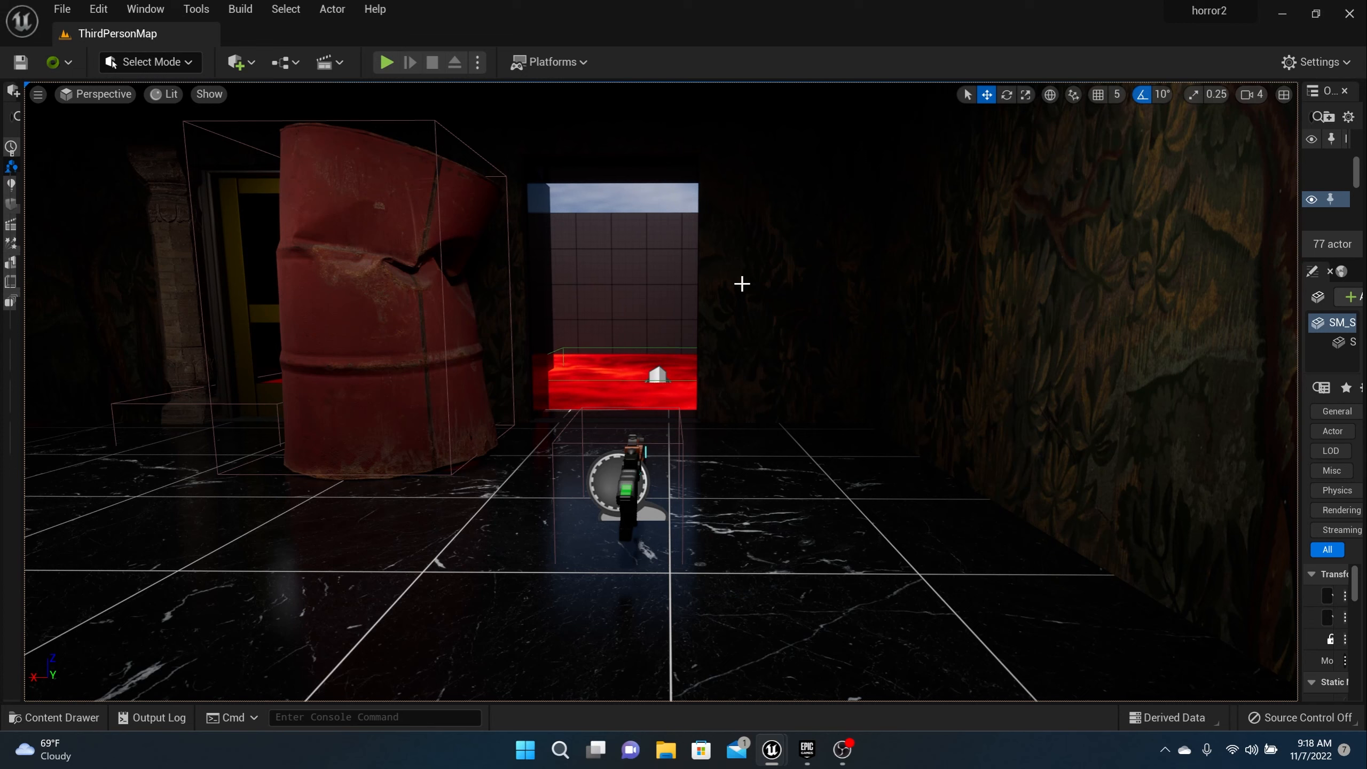
Step: Open the laser blueprint from the bullets folder inside ThirdPerson's Blueprints folder
left_click(54, 718)
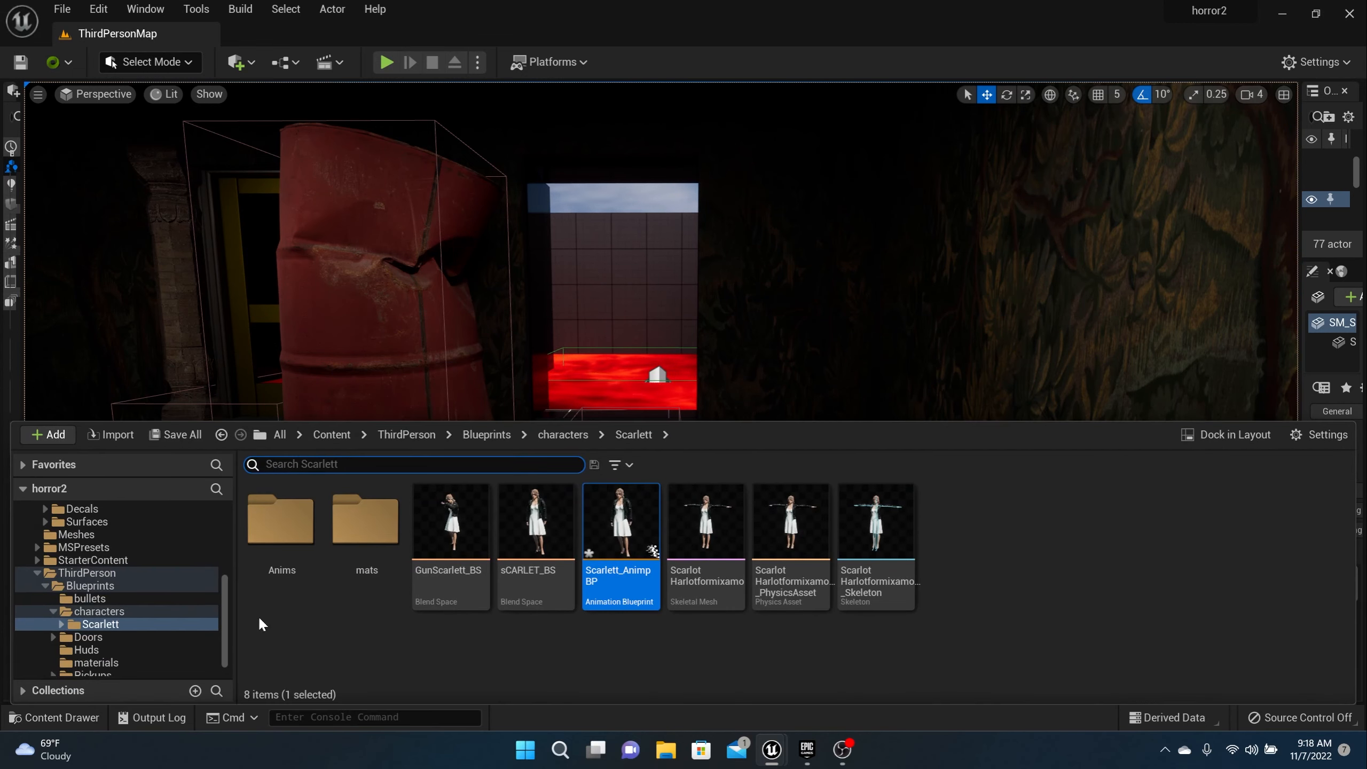
left_click(545, 437)
left_click(482, 436)
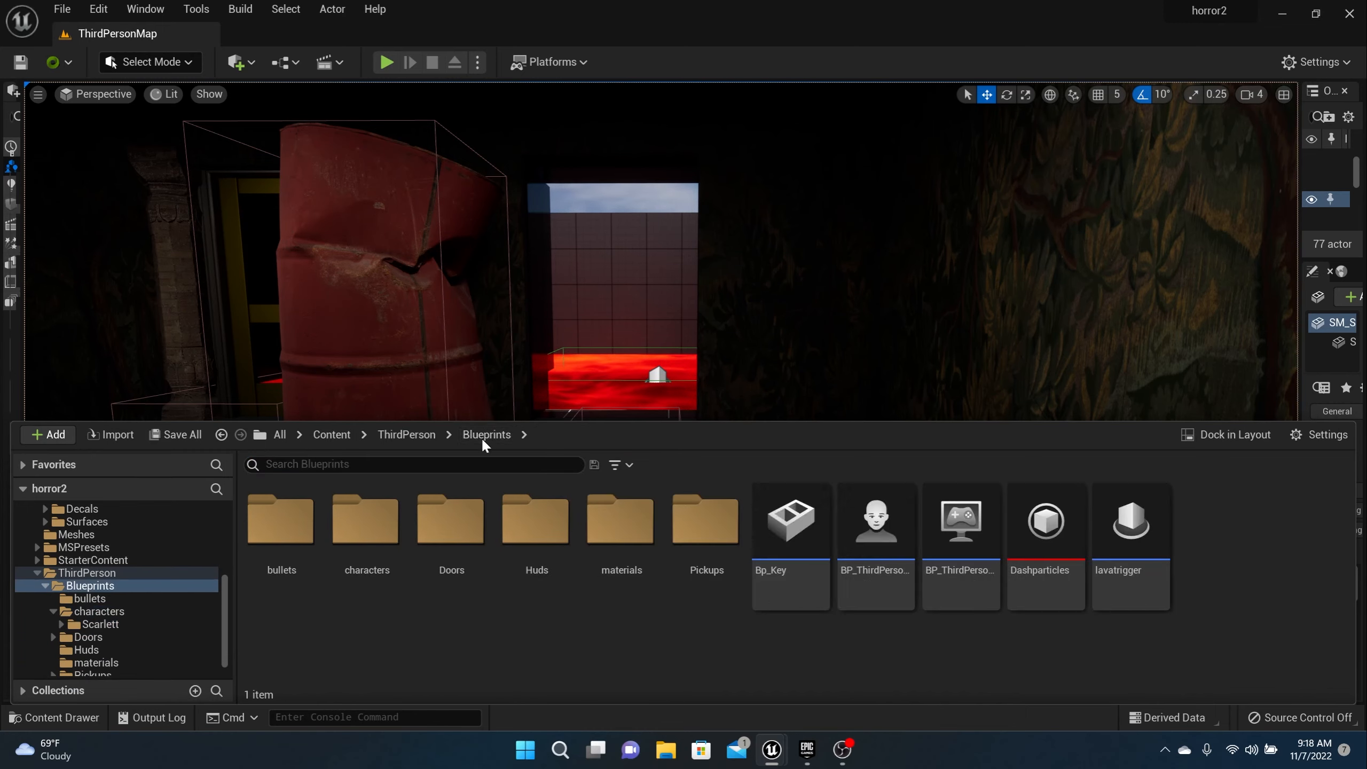
double_click(281, 536)
double_click(280, 521)
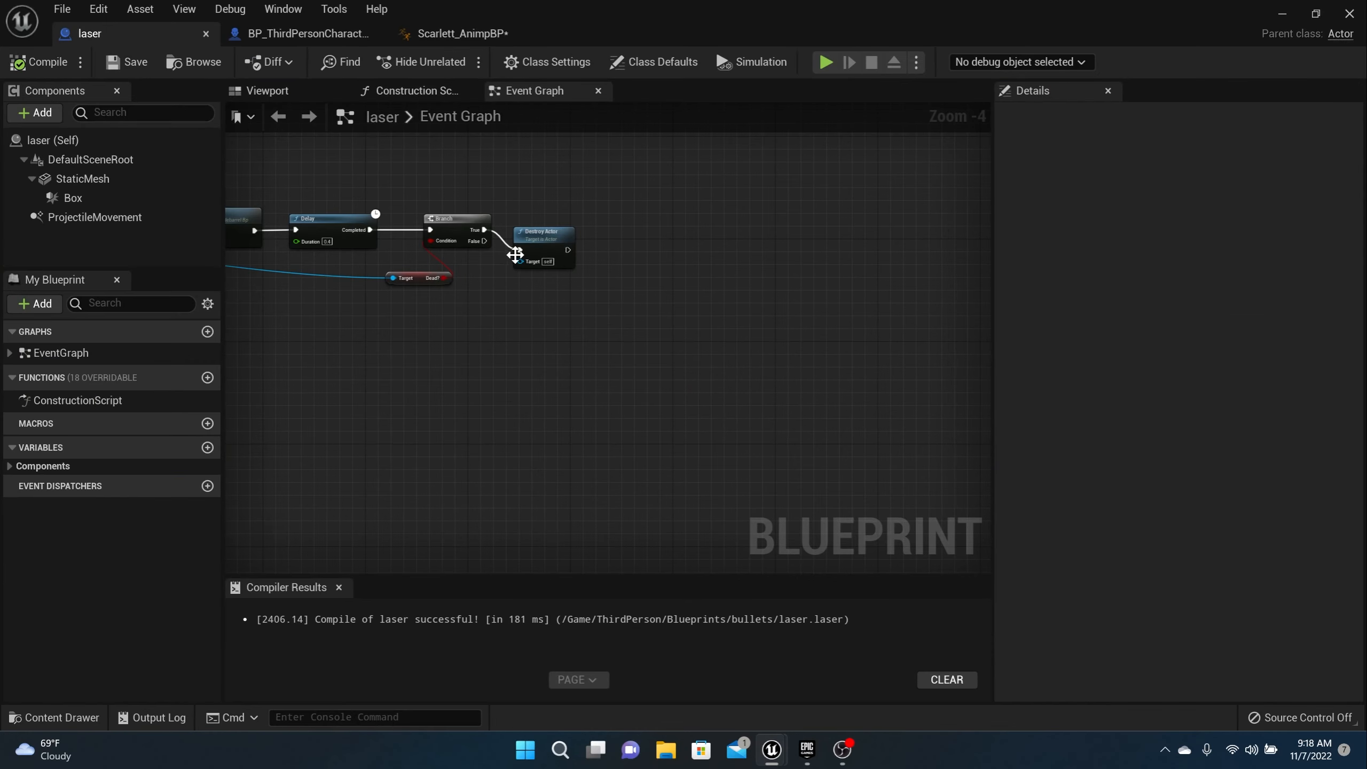
Step: Connect the Destroy Actor node's Target to the As Explodebarrel Bp output of the cast node in the laser event graph
scroll(611, 314, "up", 4)
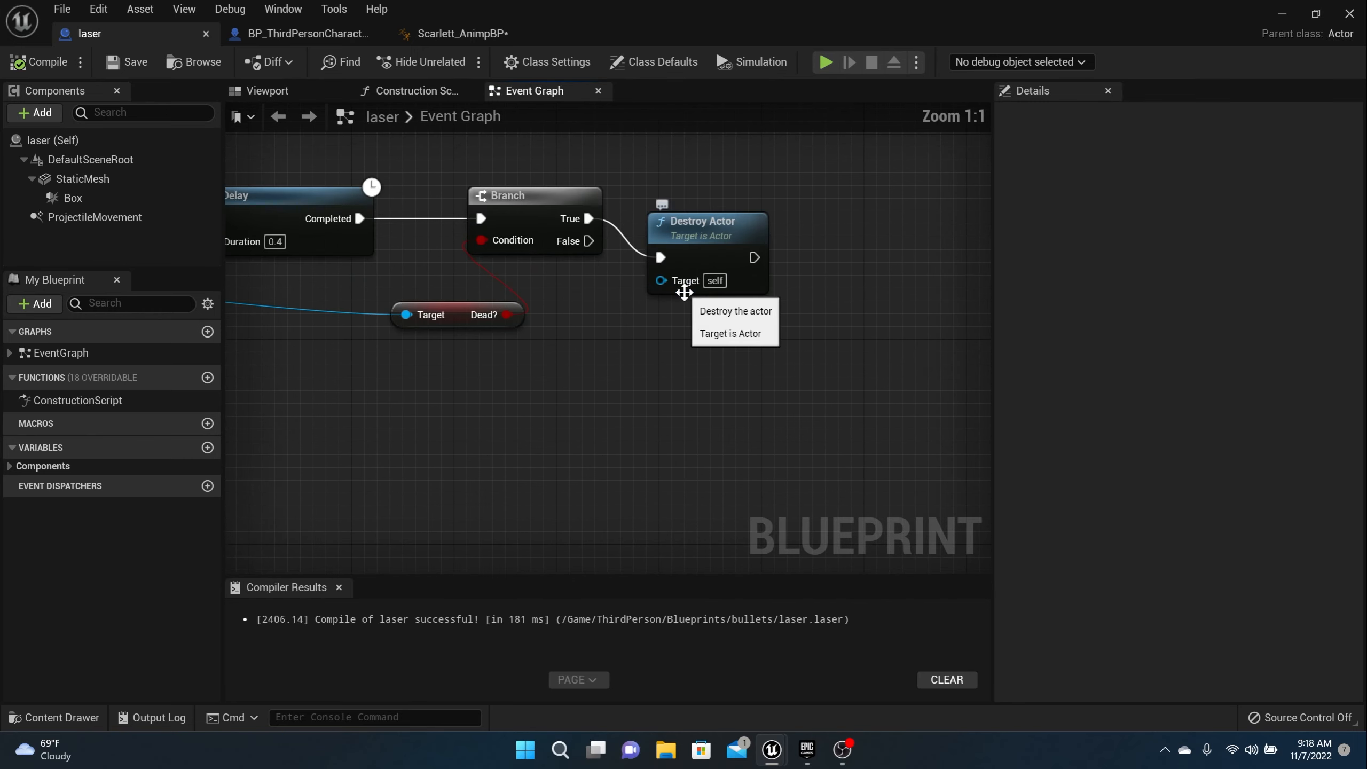
right_click_drag(625, 314, 890, 315)
scroll(889, 316, "down", 2)
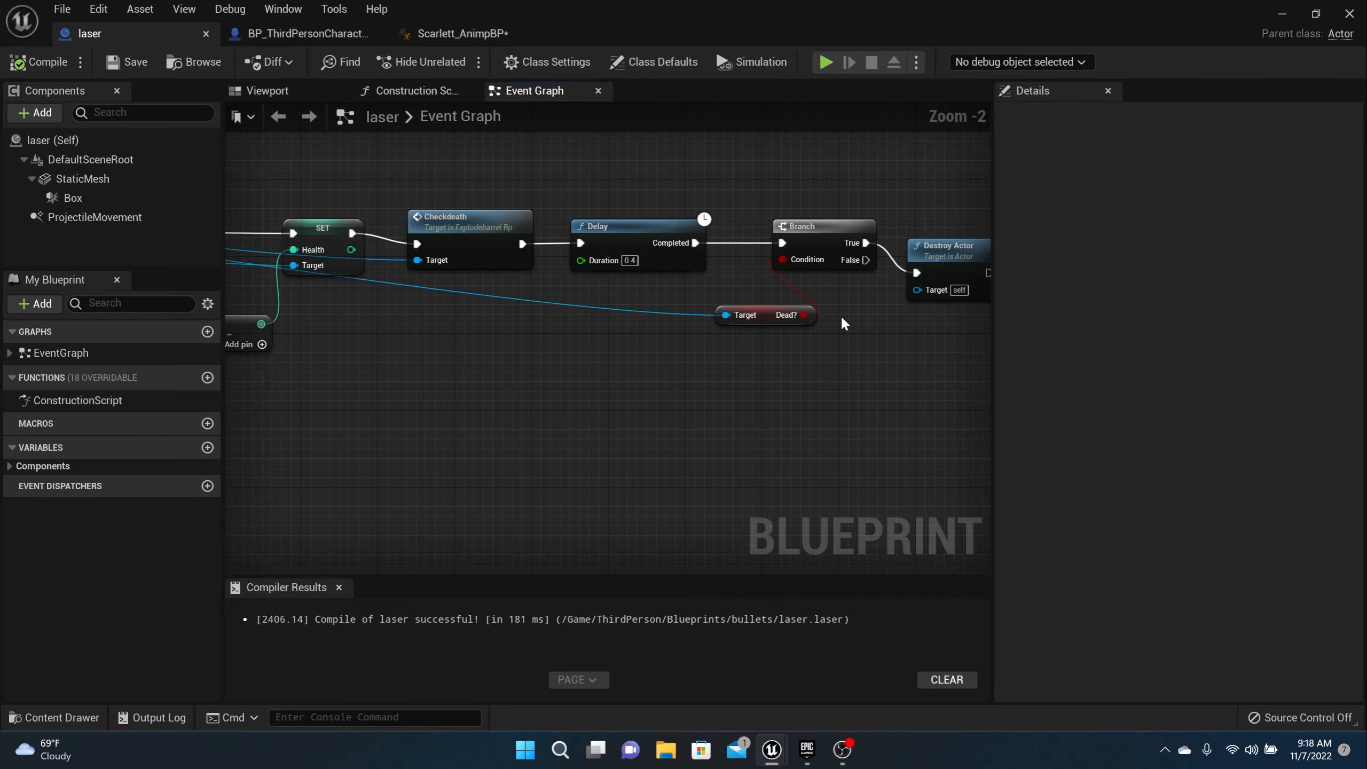
left_click_drag(917, 290, 560, 258)
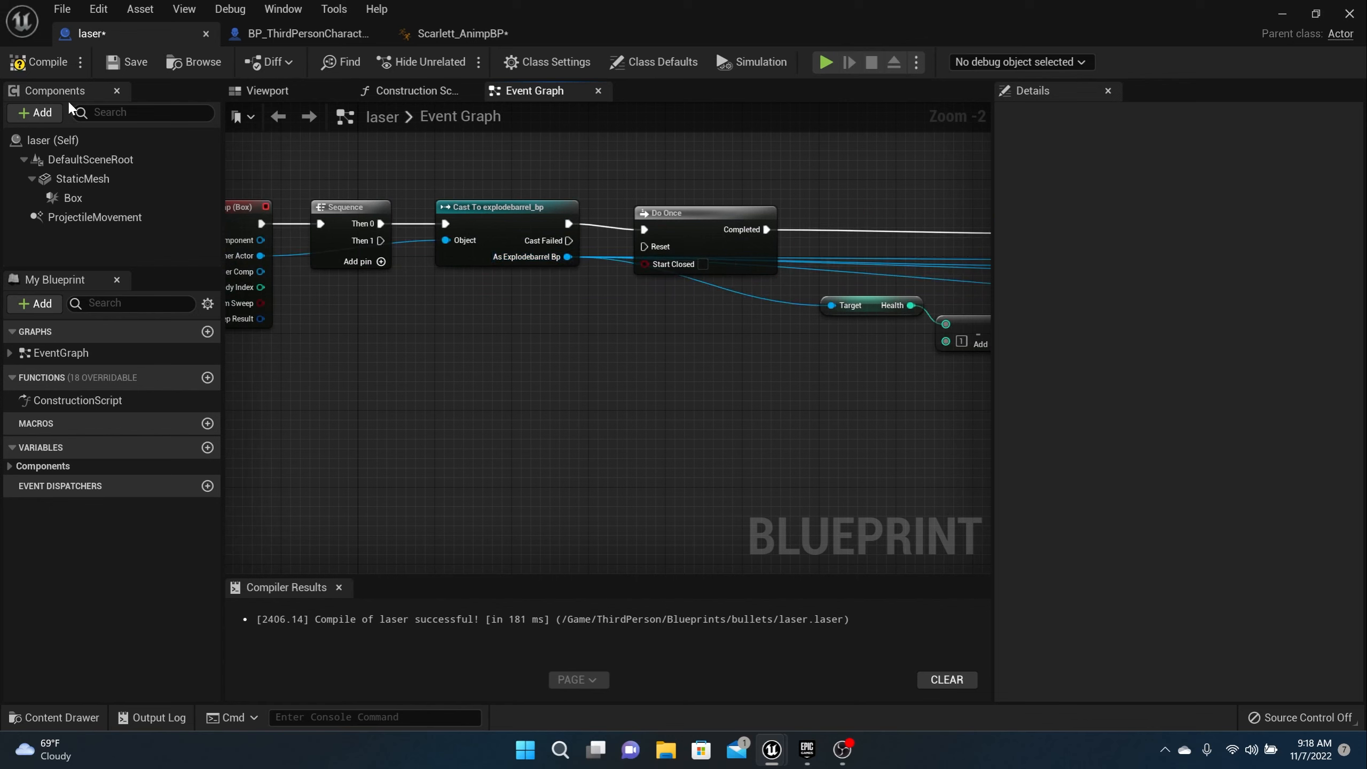
Step: Compile and save the laser blueprint, then close it
left_click(53, 63)
left_click(127, 62)
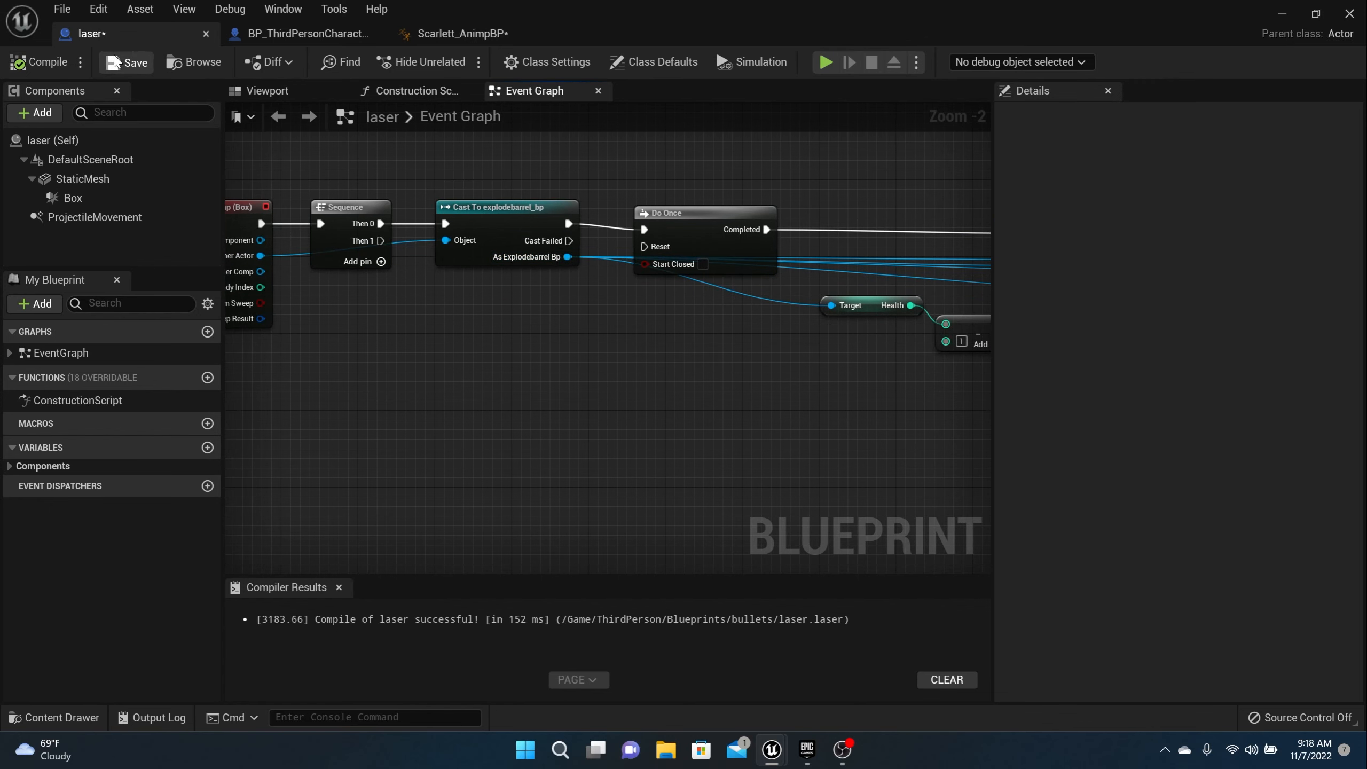
left_click(205, 35)
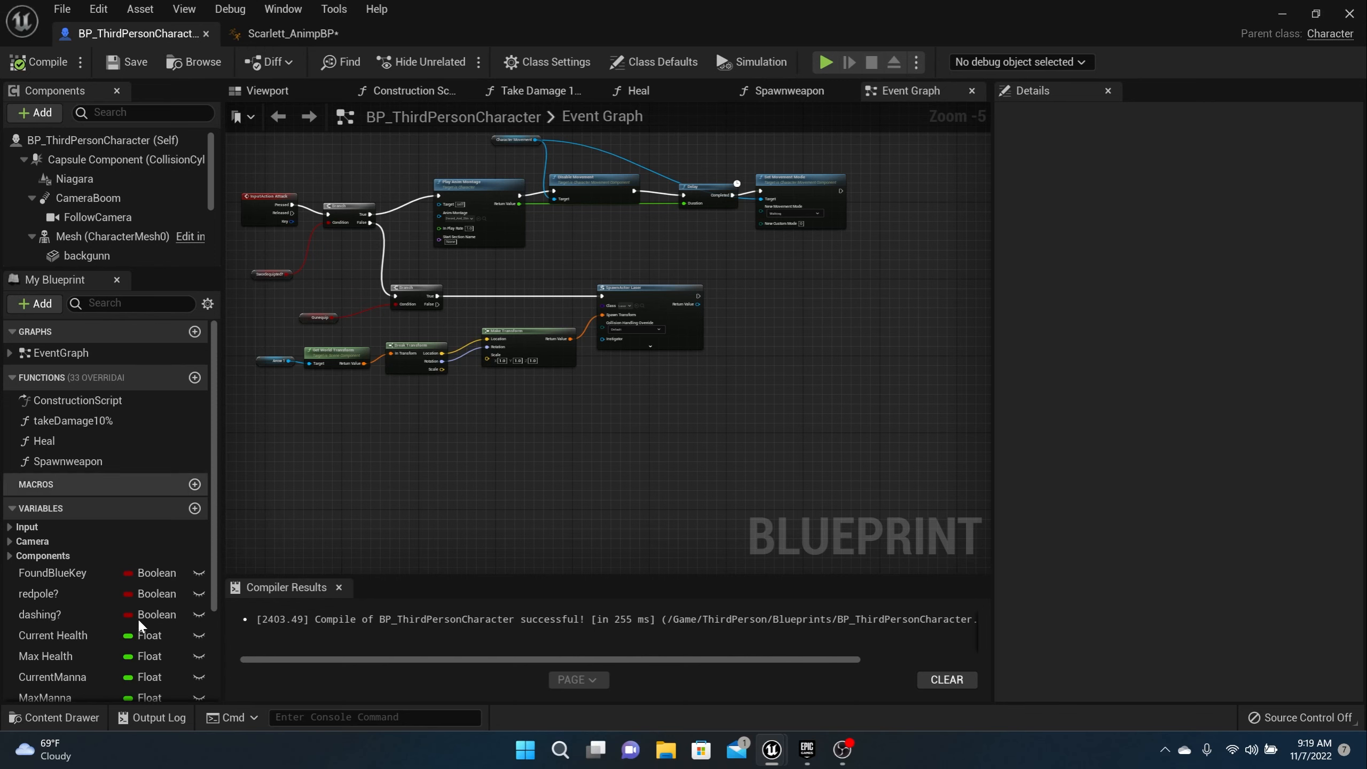
Step: Browse the project content to the Anims folder under Blueprints, characters, Scarlett
left_click(58, 722)
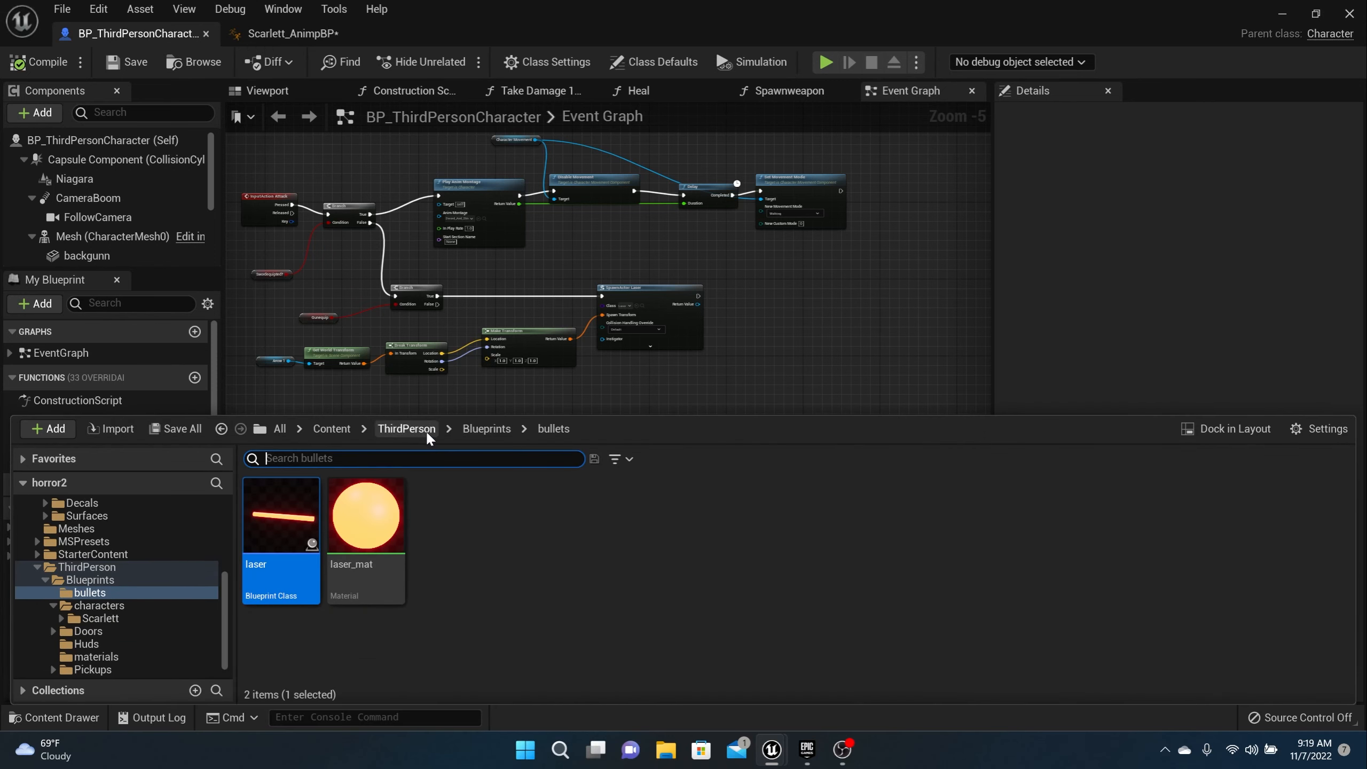
left_click(407, 429)
double_click(290, 523)
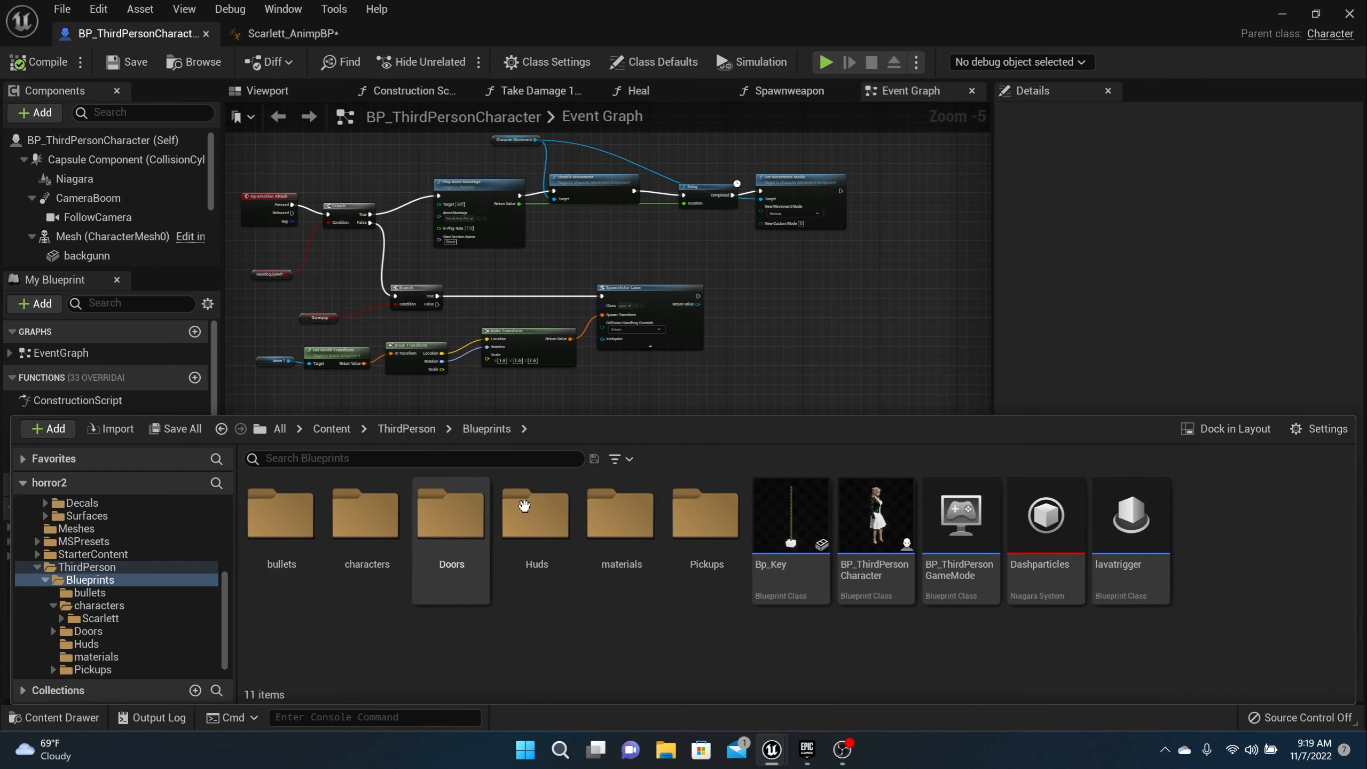
left_click(381, 515)
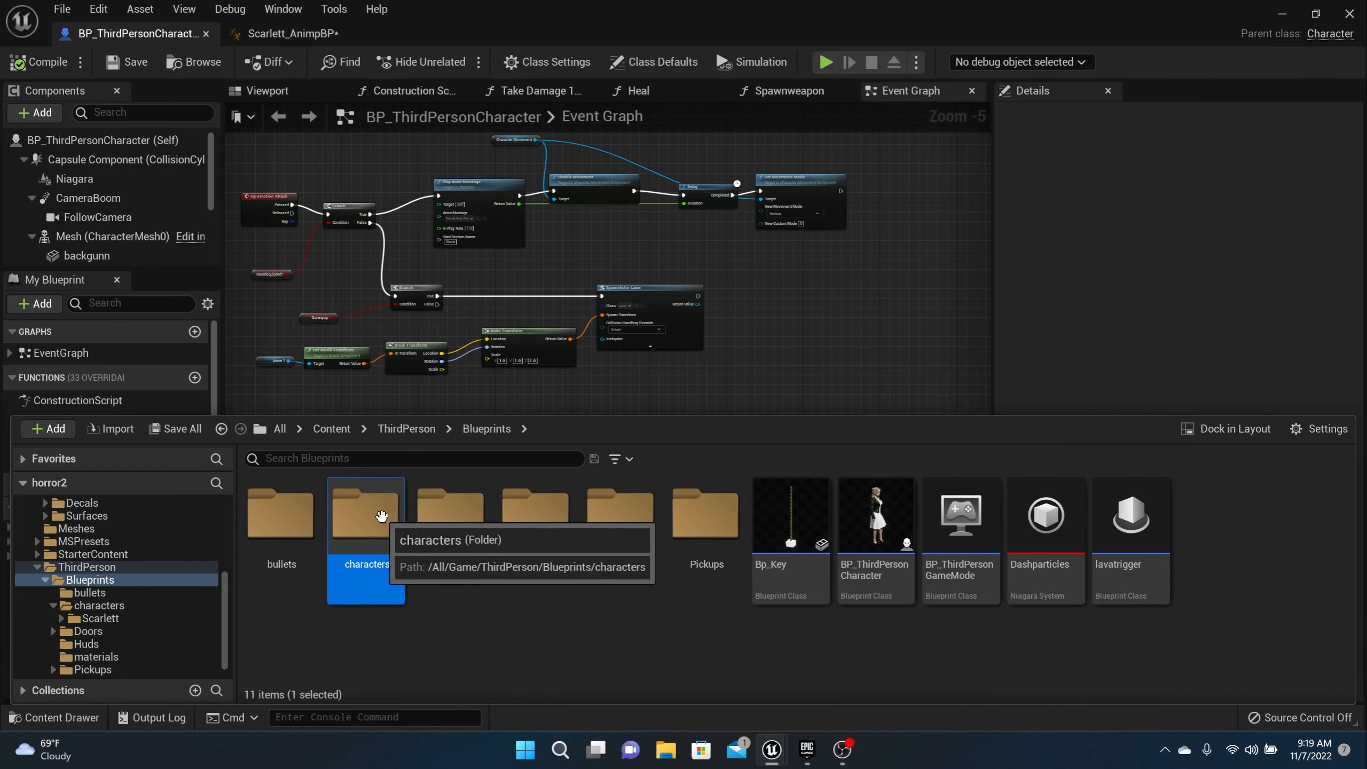
double_click(381, 516)
double_click(293, 515)
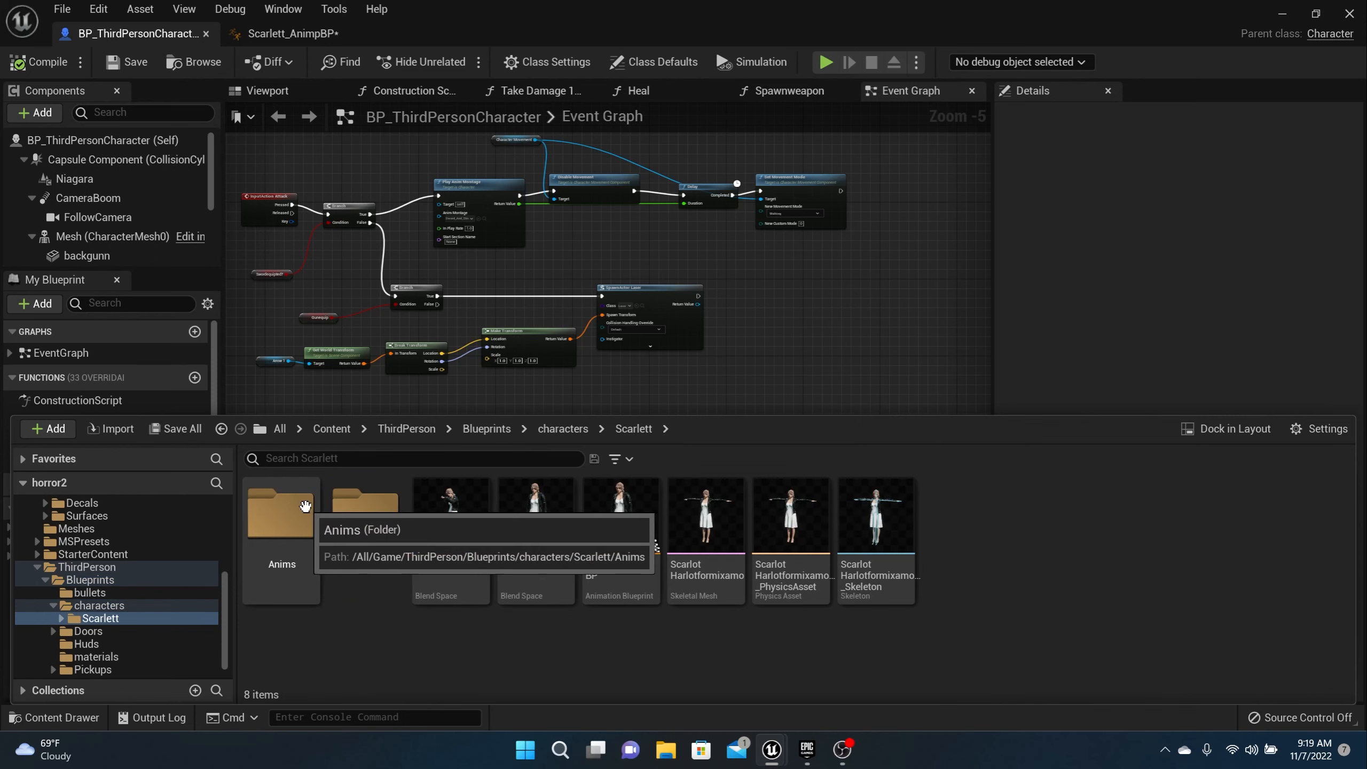
double_click(305, 506)
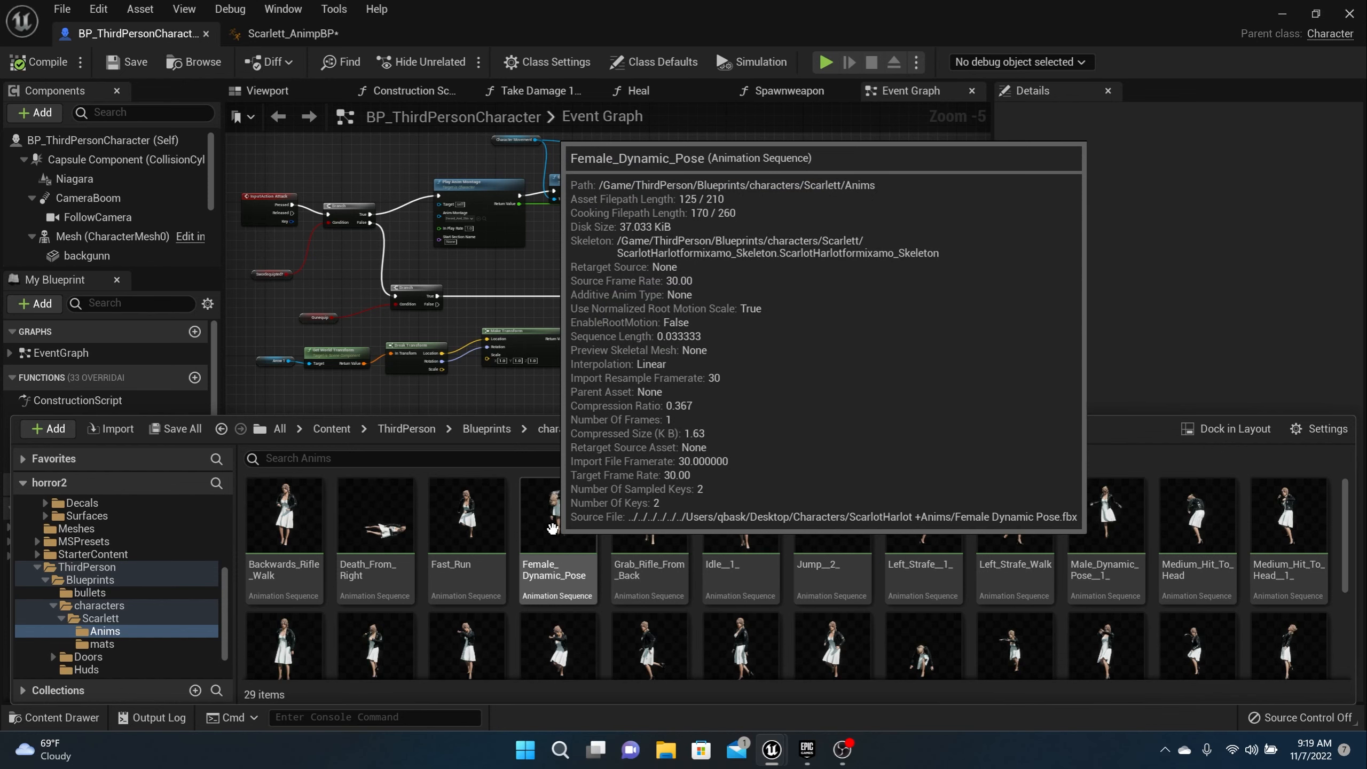
Step: Create an Aim Offset 1D asset in the Anims folder using ScarlotHarlotformixamo_Skeleton
scroll(552, 528, "down", 4)
right_click(741, 628)
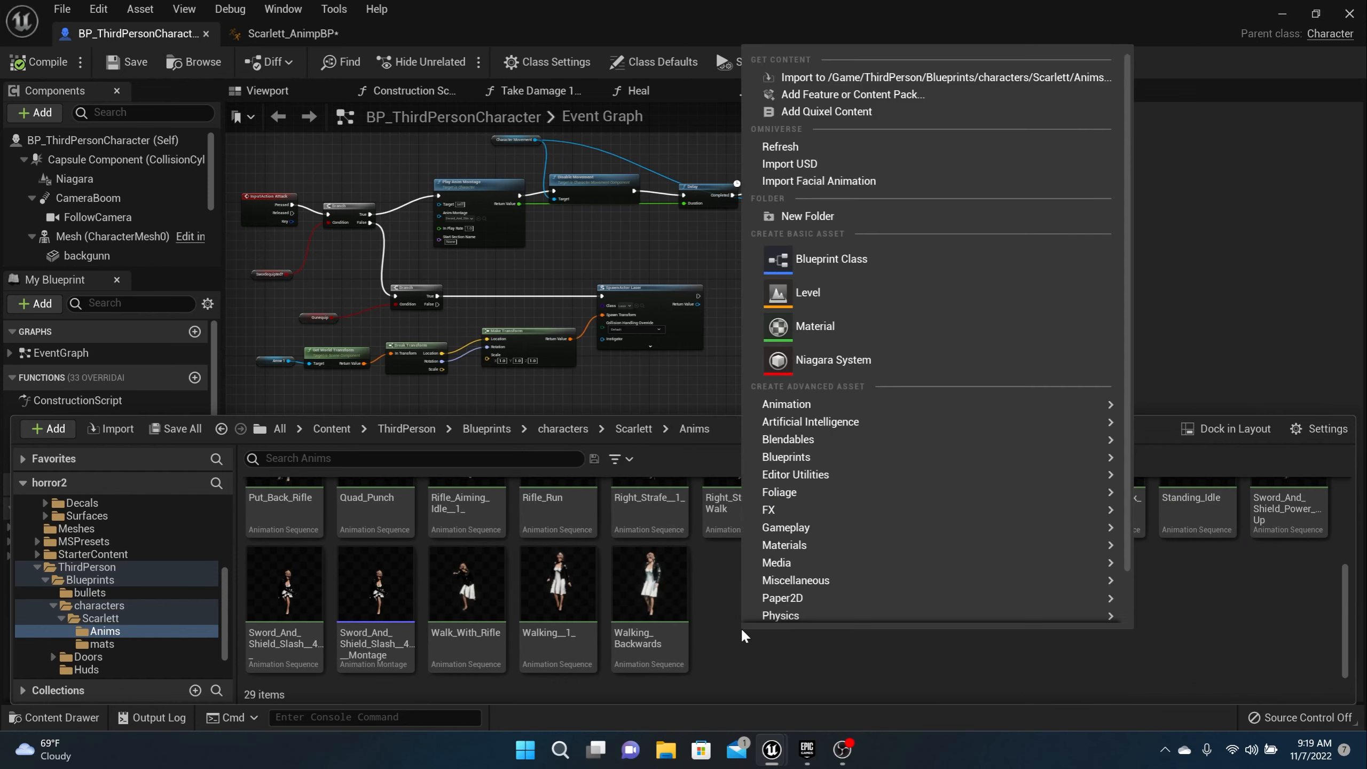
mouse_move(810, 403)
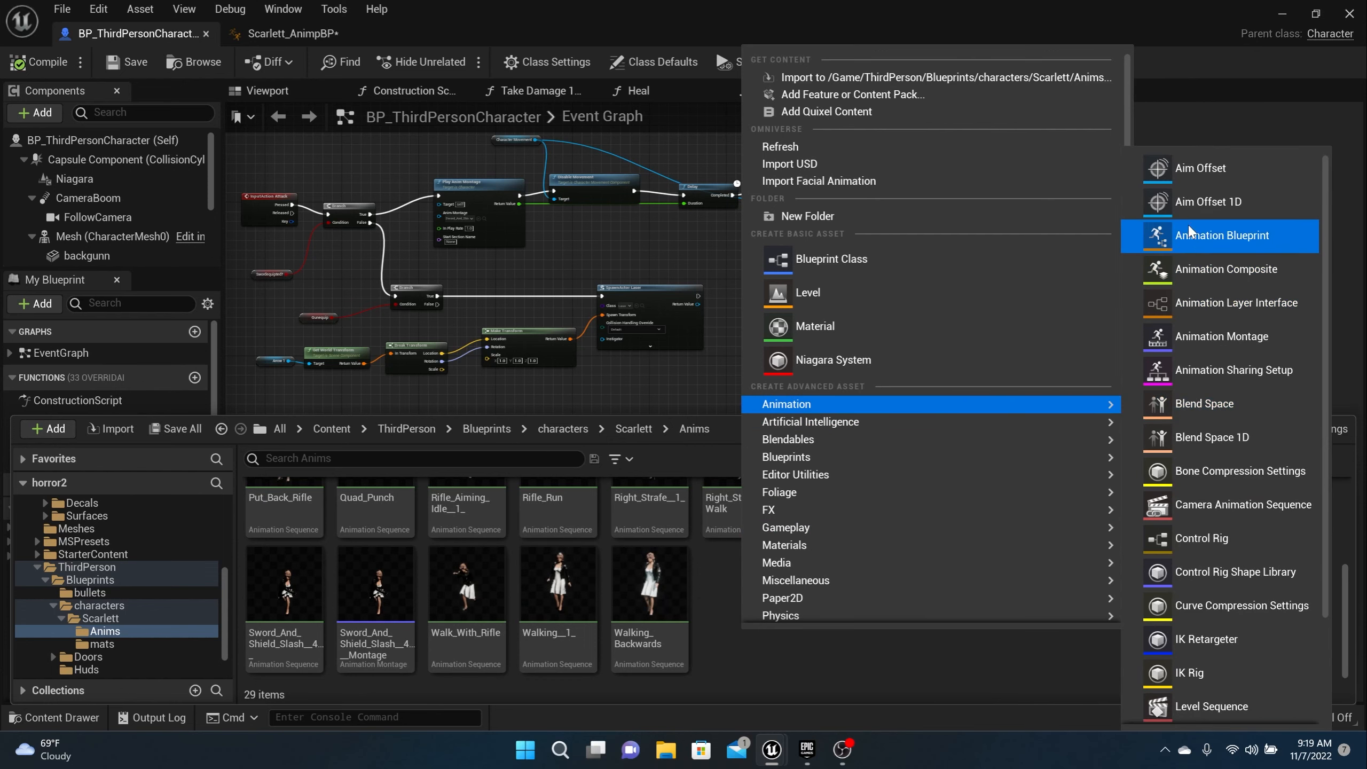
left_click(1199, 202)
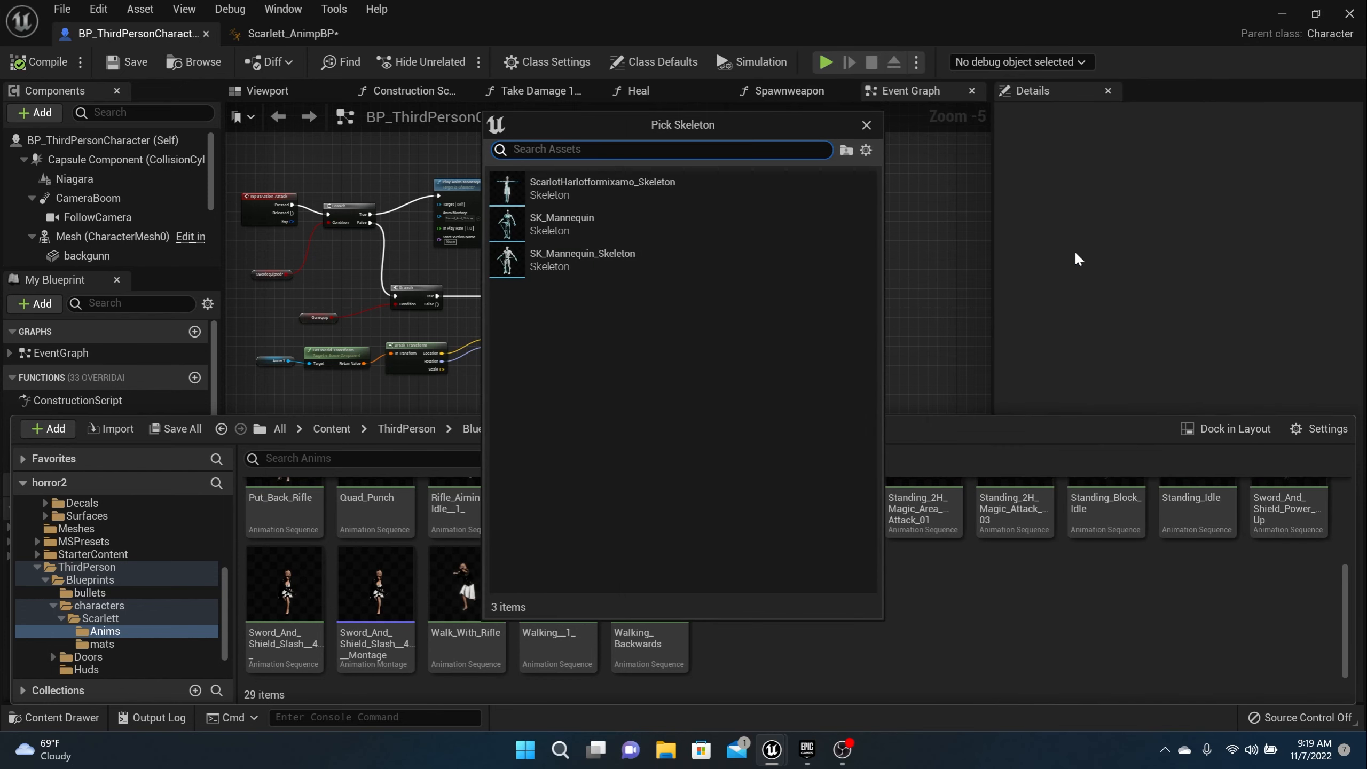
left_click(529, 182)
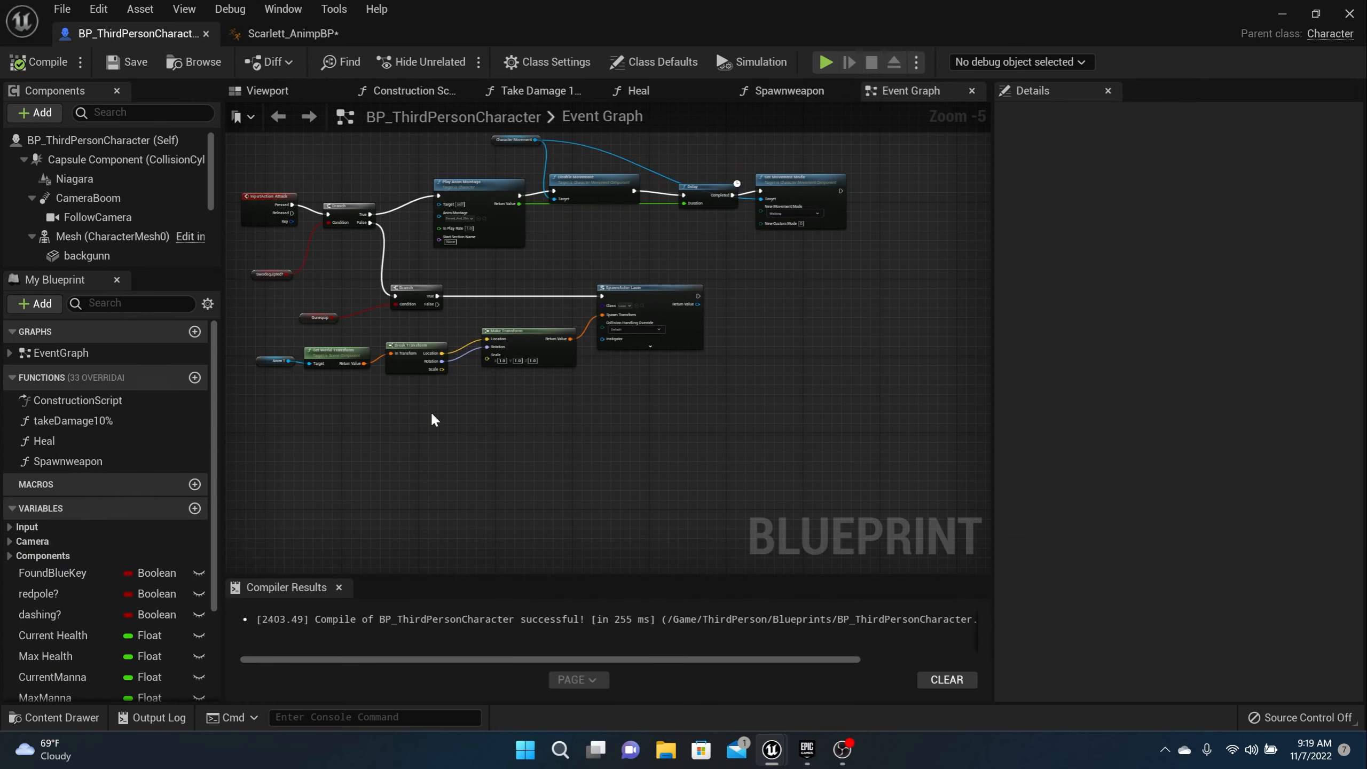
Step: Rename the new Aim Offset 1D asset in the Anims folder as AO_Ads
left_click(59, 718)
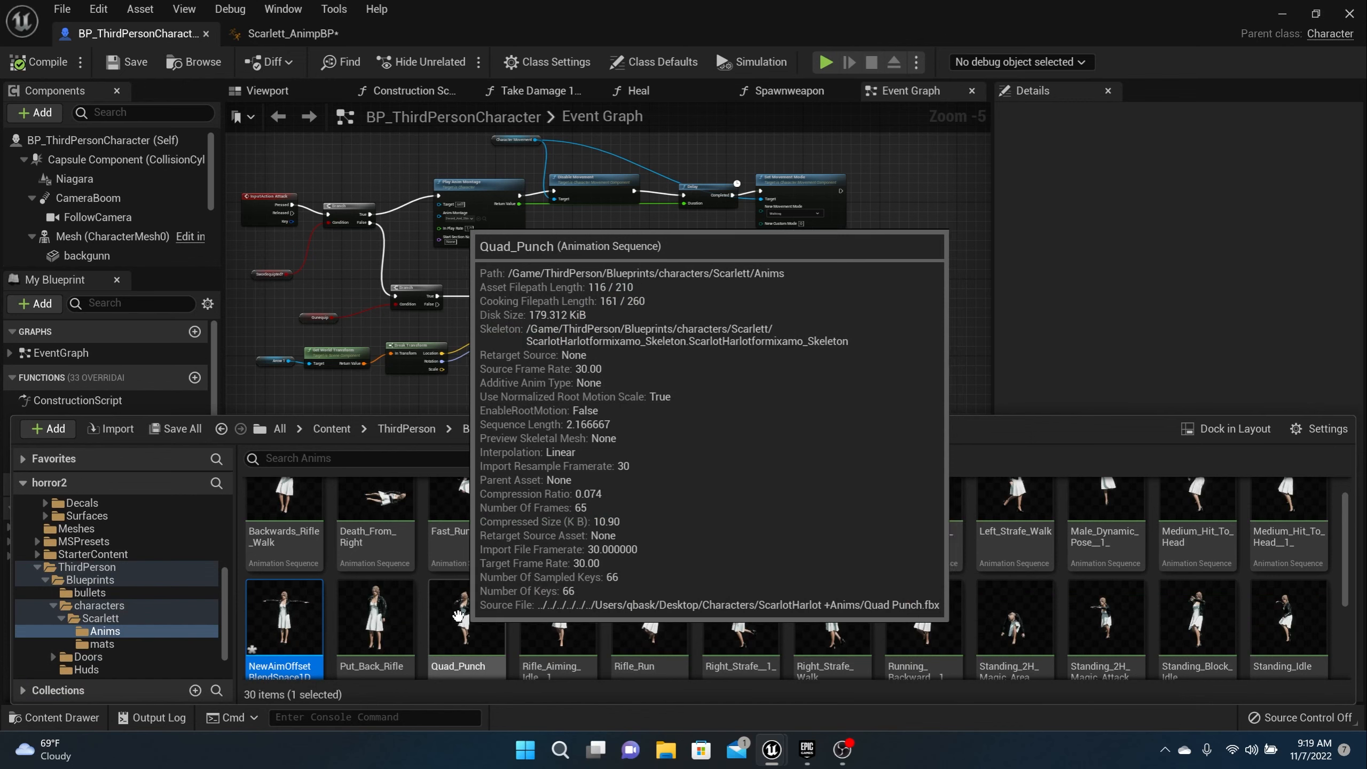
scroll(264, 625, "down", 1)
right_click(277, 635)
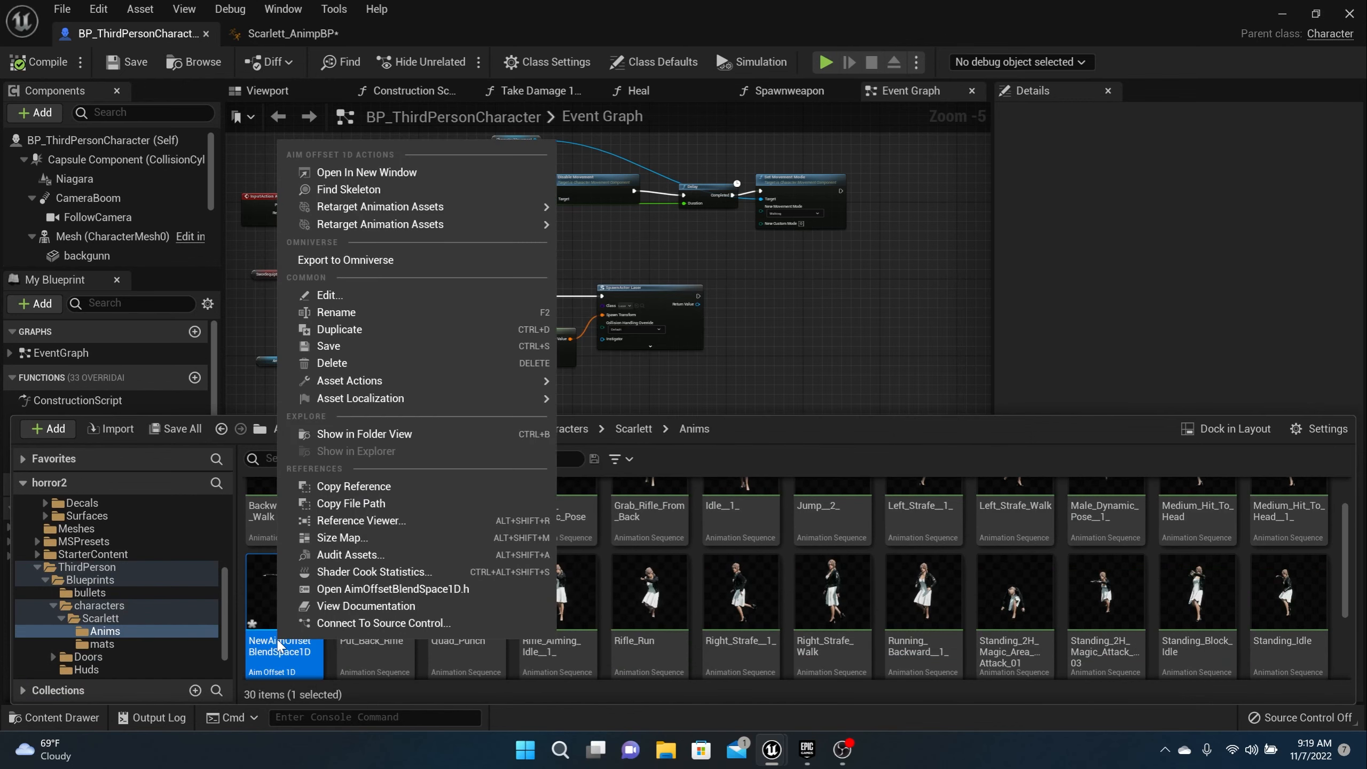
left_click(365, 314)
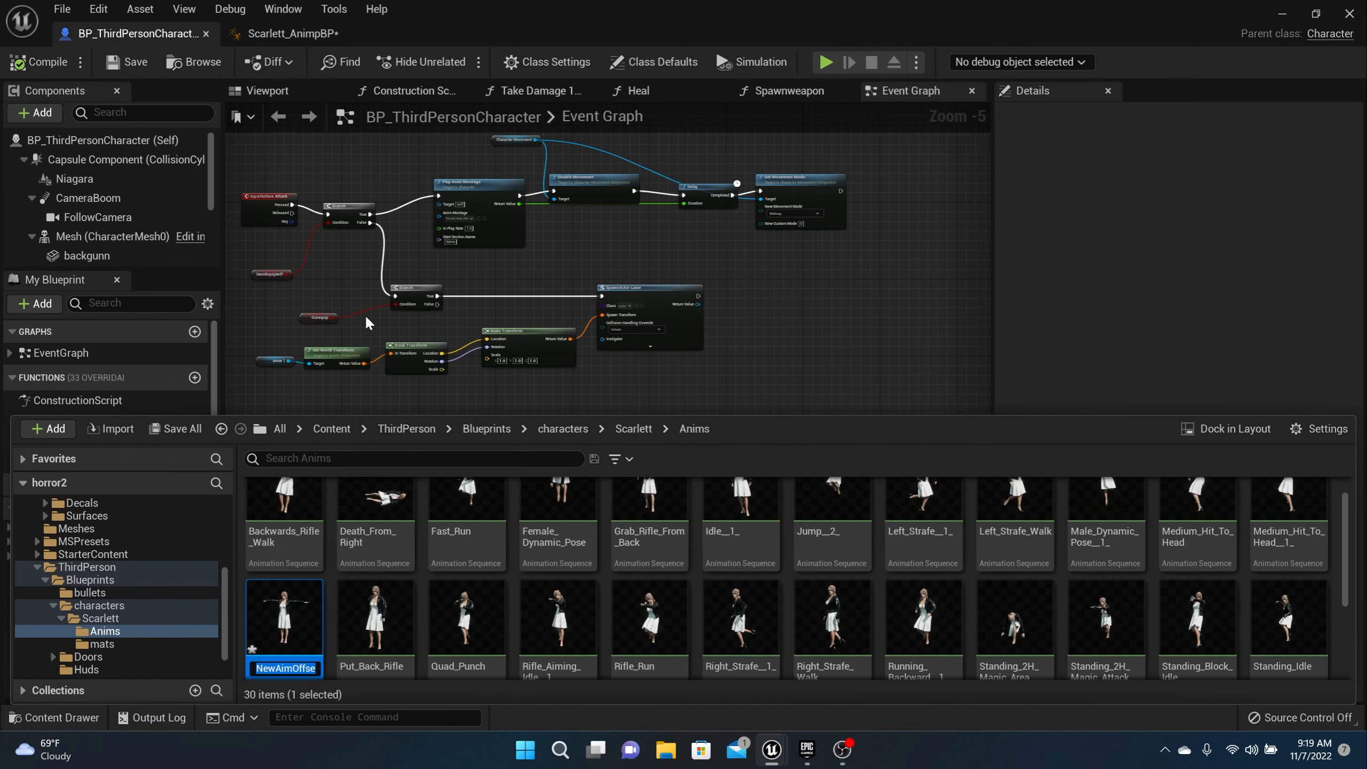
type("AO_Ads")
key("Return")
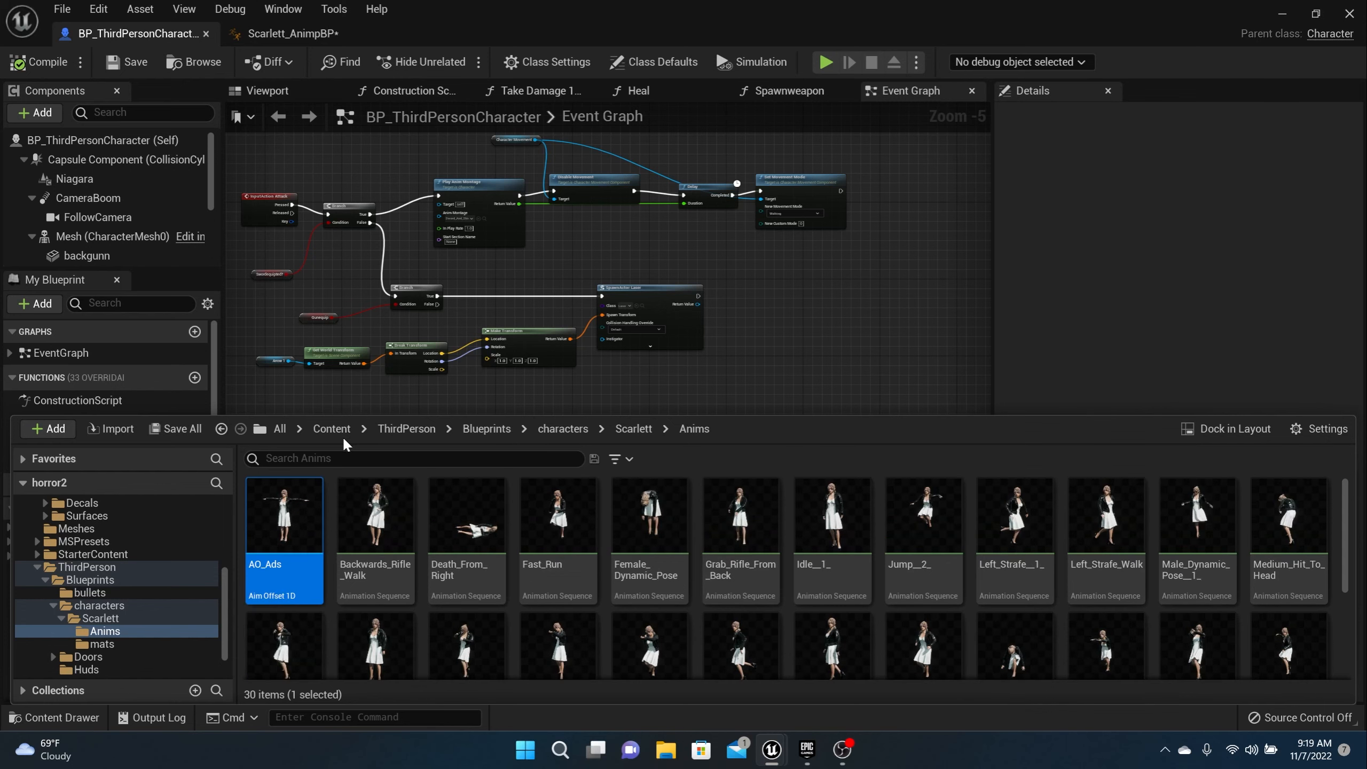
Step: Open the AO_Ads aim offset and name its horizontal axis Pitch
double_click(301, 529)
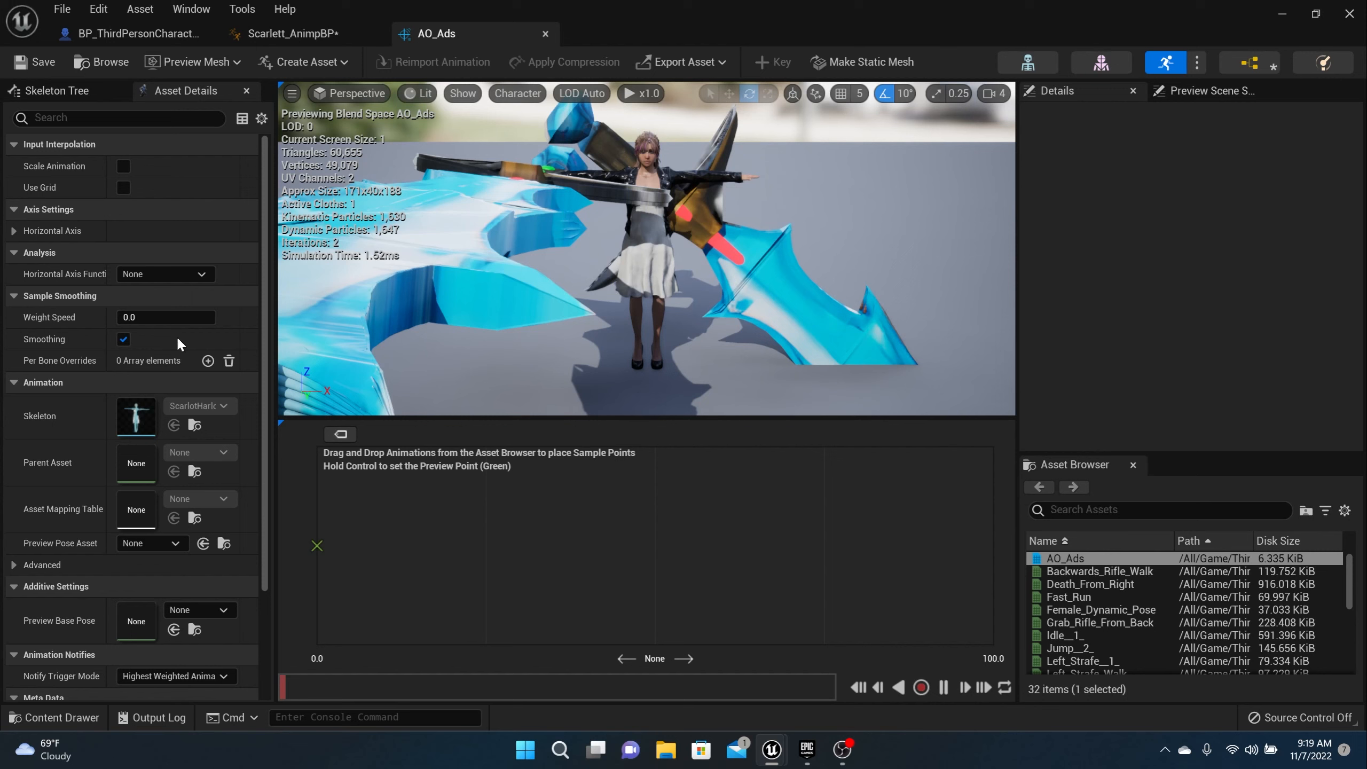
left_click(14, 230)
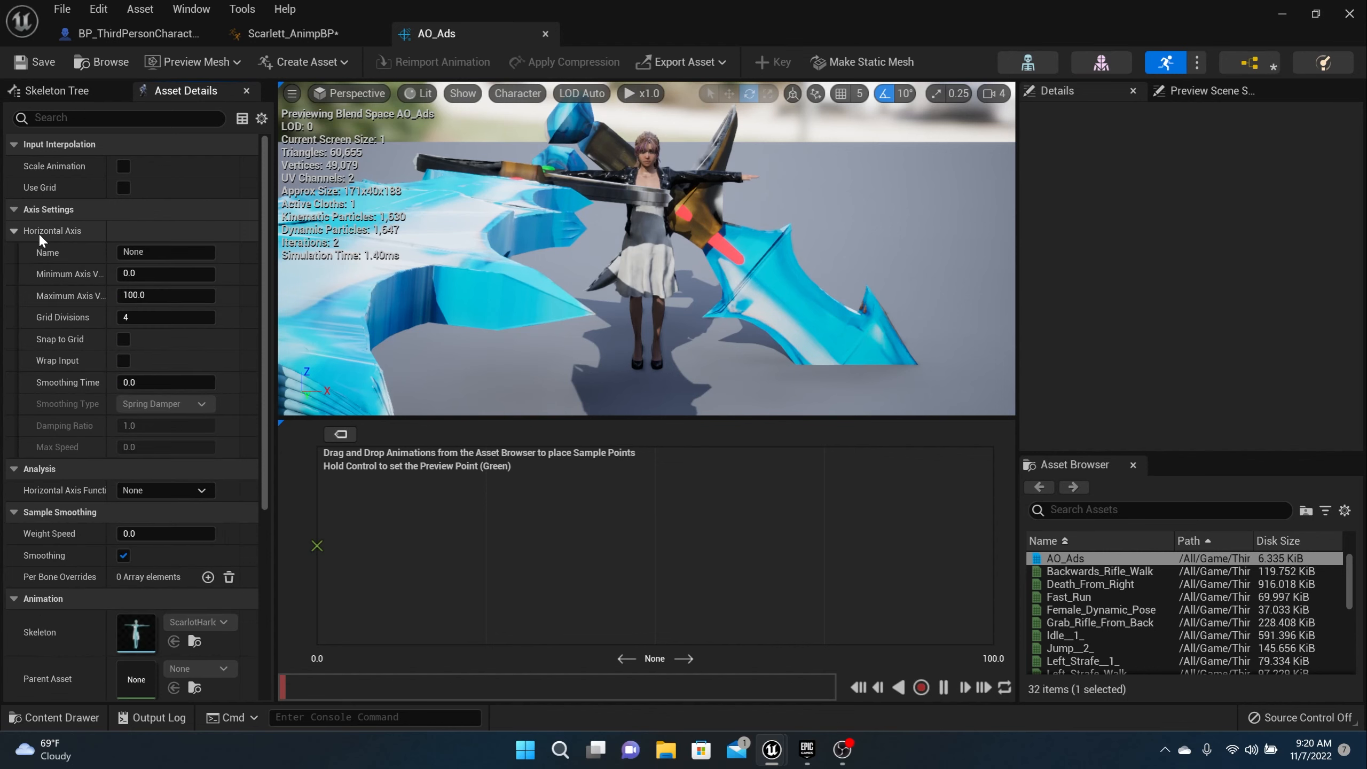
left_click(158, 252)
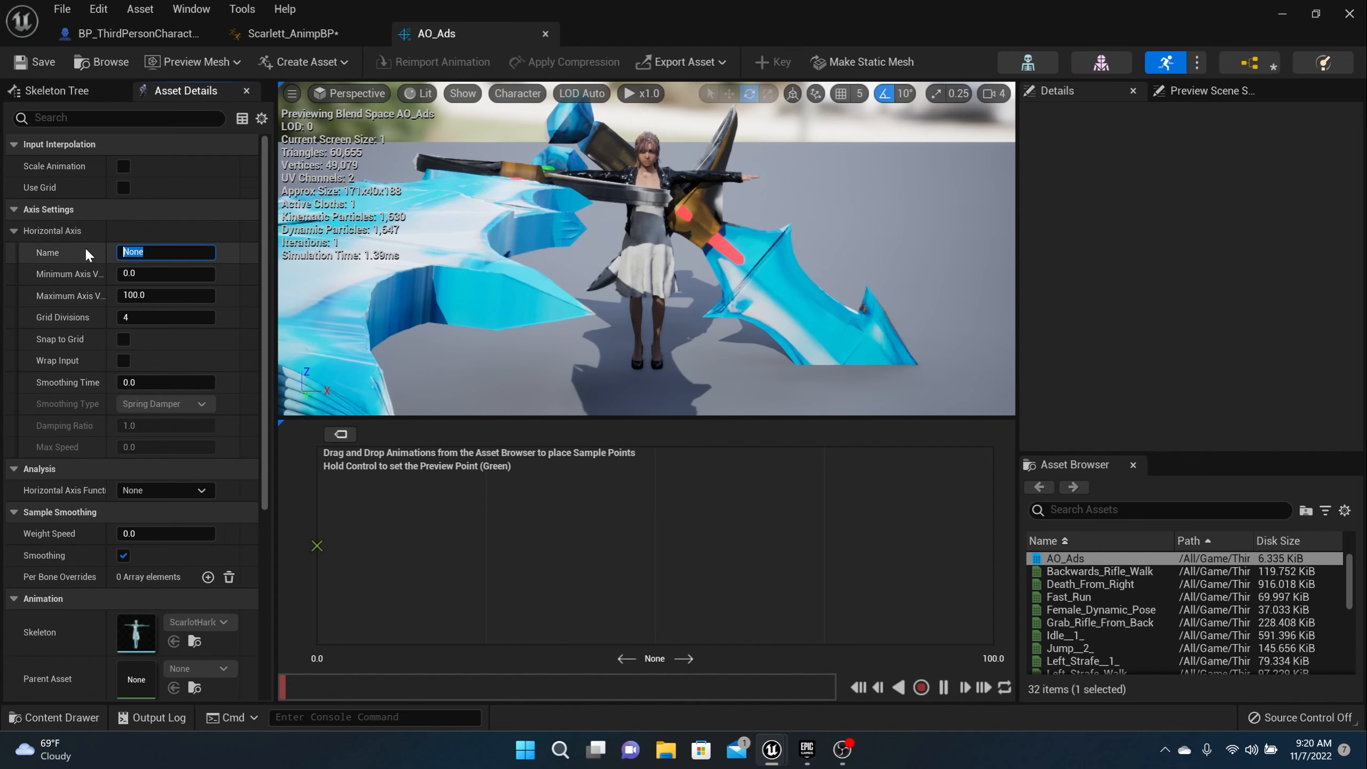
type("Pitch")
key("Return")
Step: Set the Pitch axis range to a minimum of -90 and a maximum of 90
left_click(143, 274)
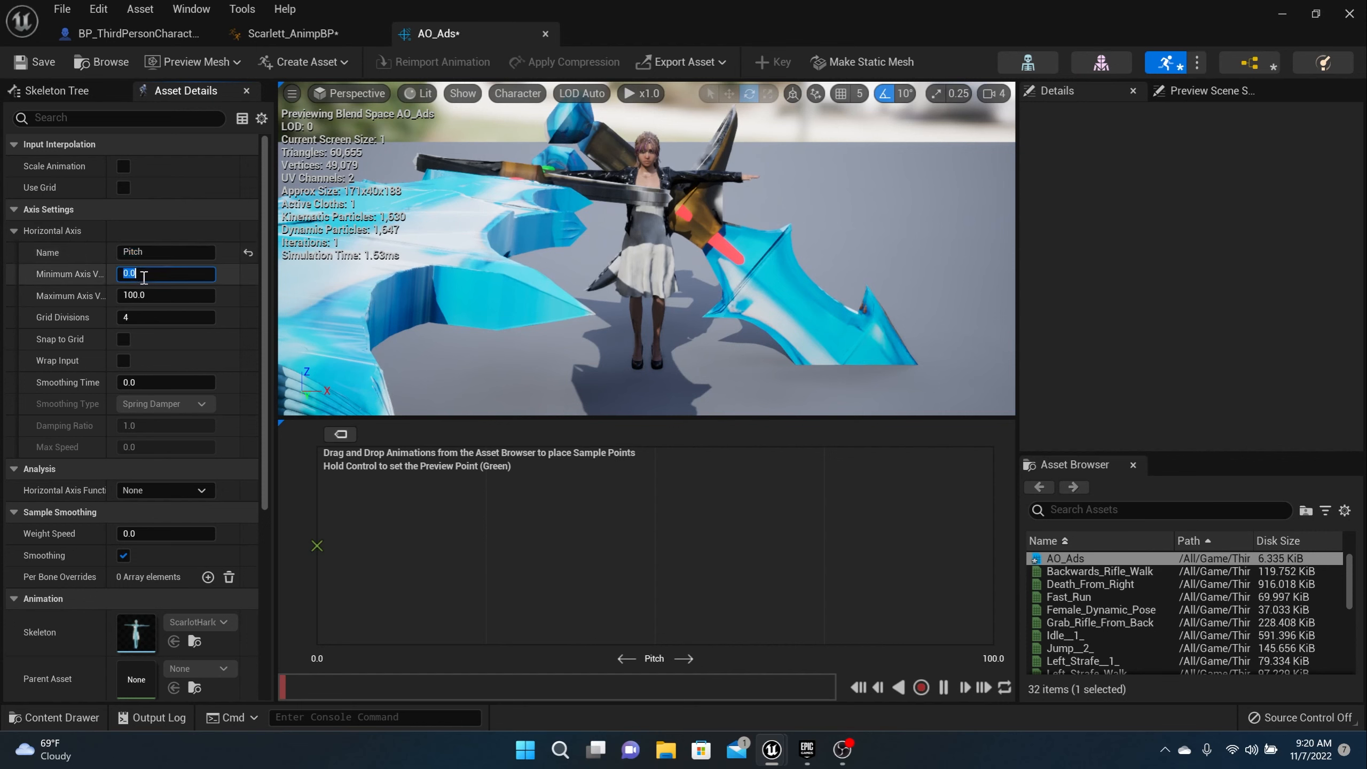
type("-90")
key("Tab")
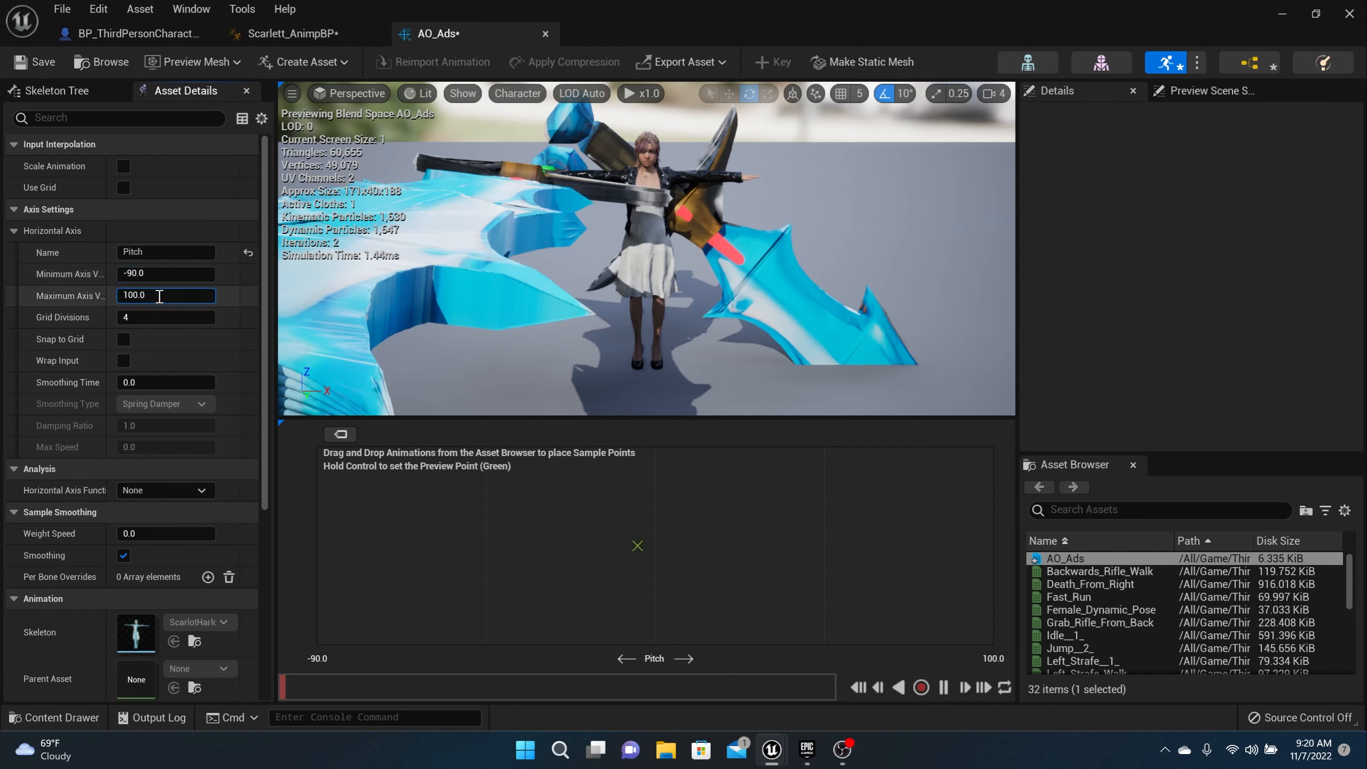
type("90")
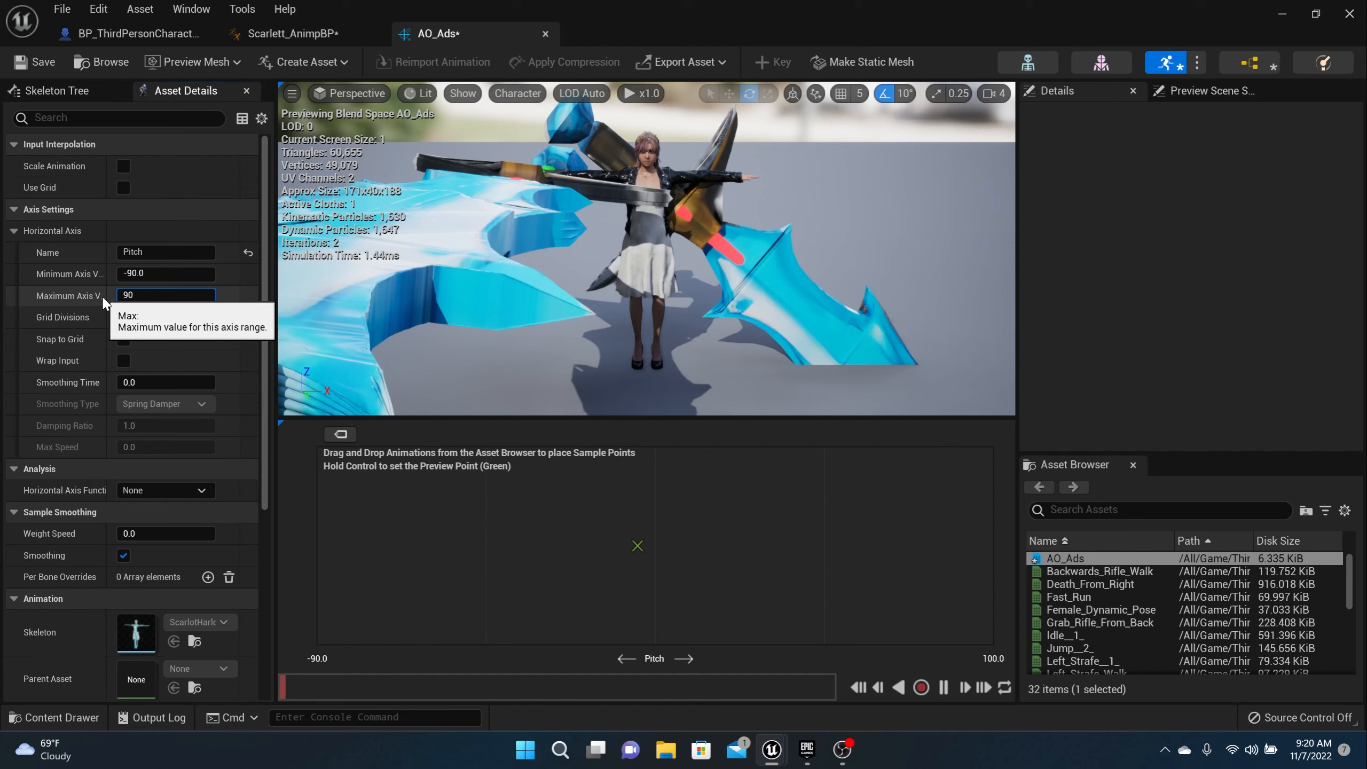
key("Return")
Step: Set the additive Preview Base Pose of AO_Ads to the Rifle_Aiming_Idle__1_ animation and save the asset
scroll(132, 423, "down", 2)
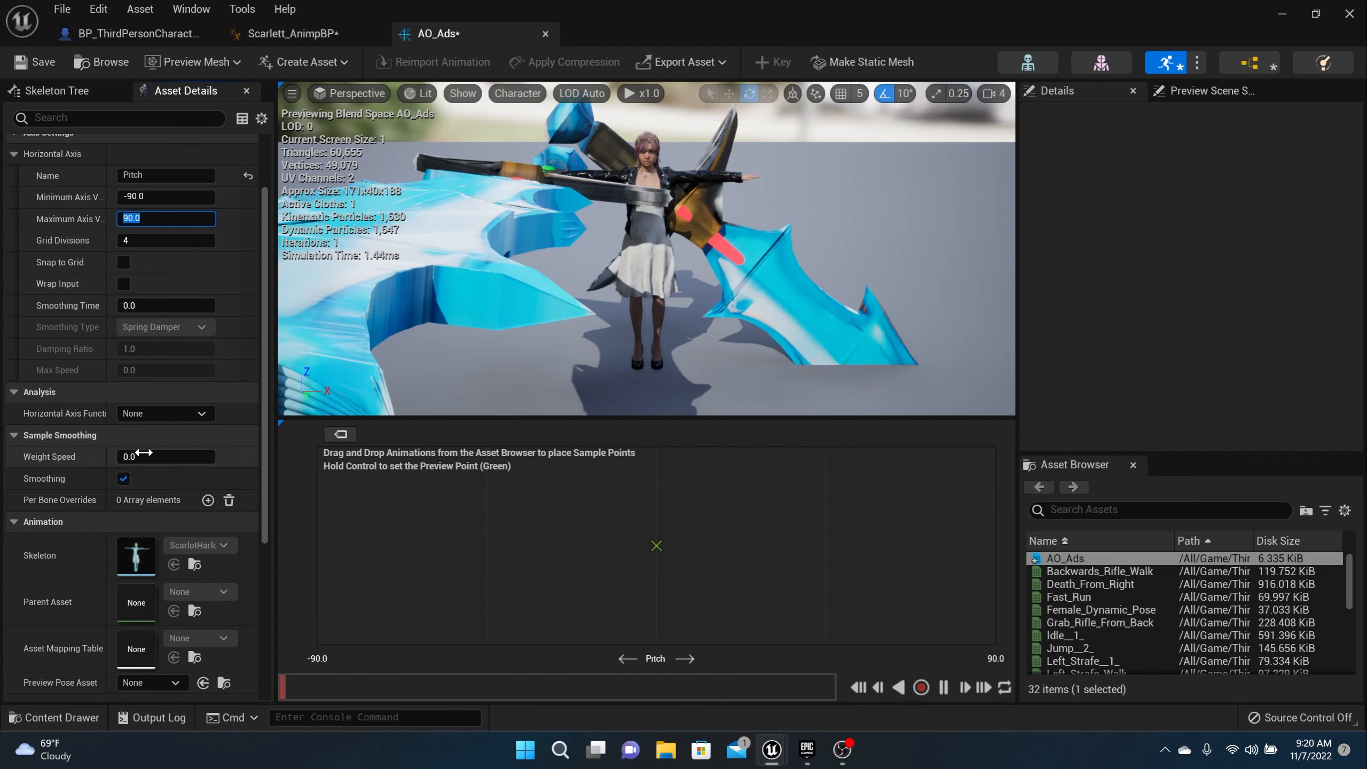
scroll(143, 453, "down", 3)
scroll(143, 453, "down", 3)
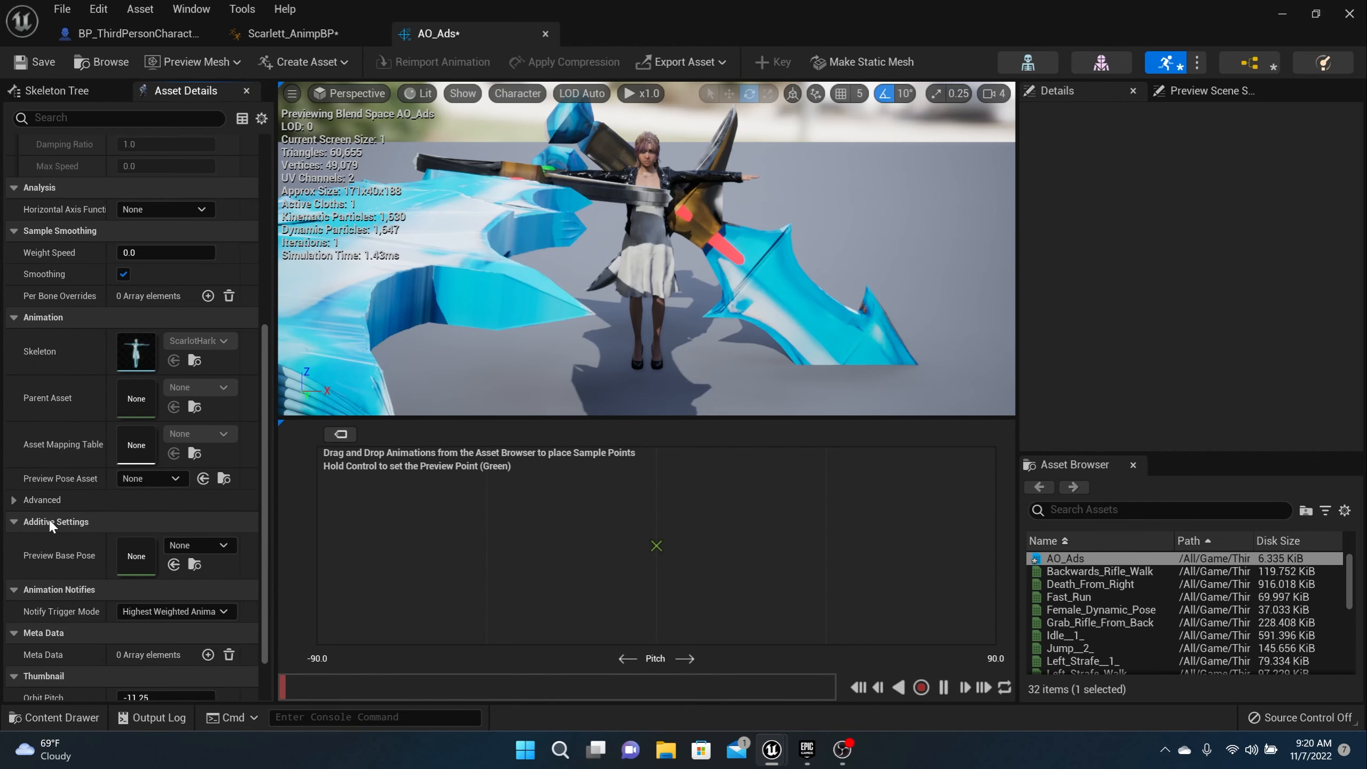
scroll(130, 537, "down", 2)
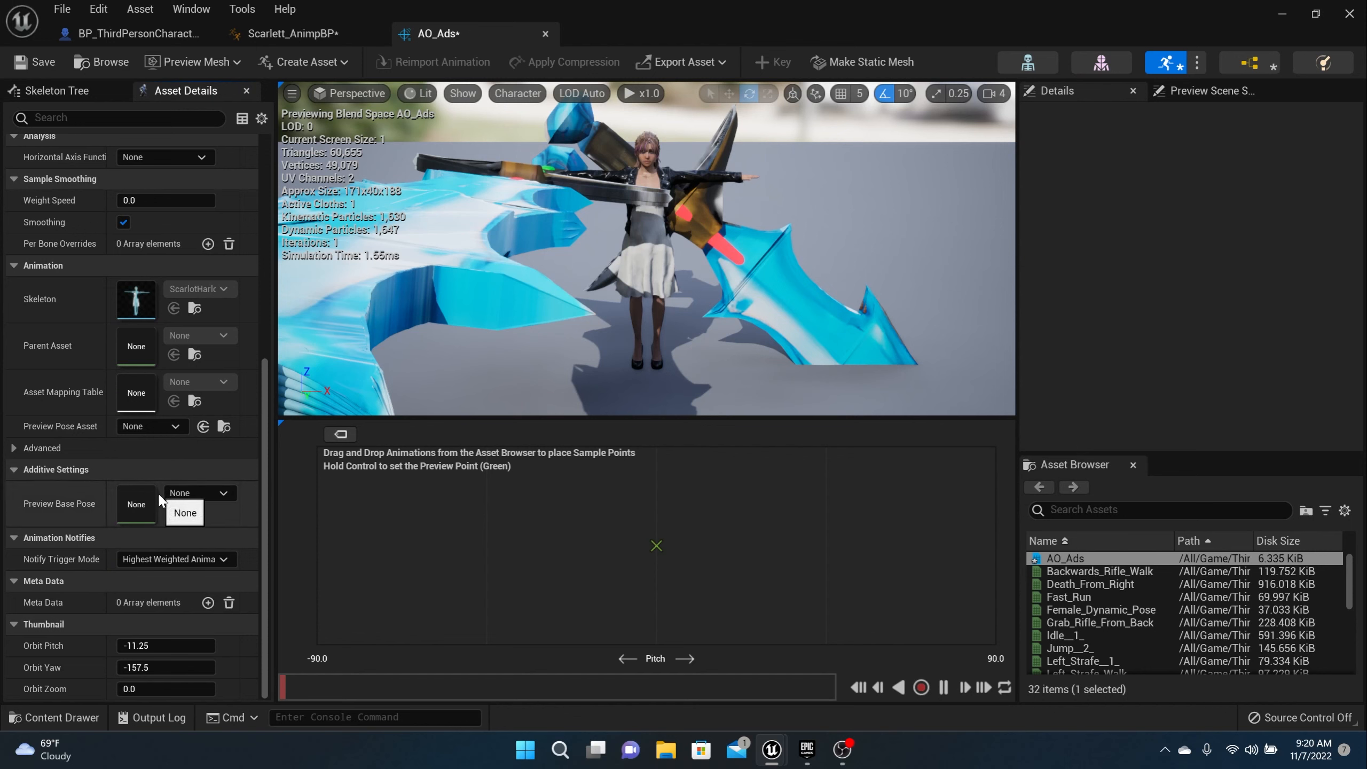
left_click(212, 494)
scroll(277, 304, "down", 3)
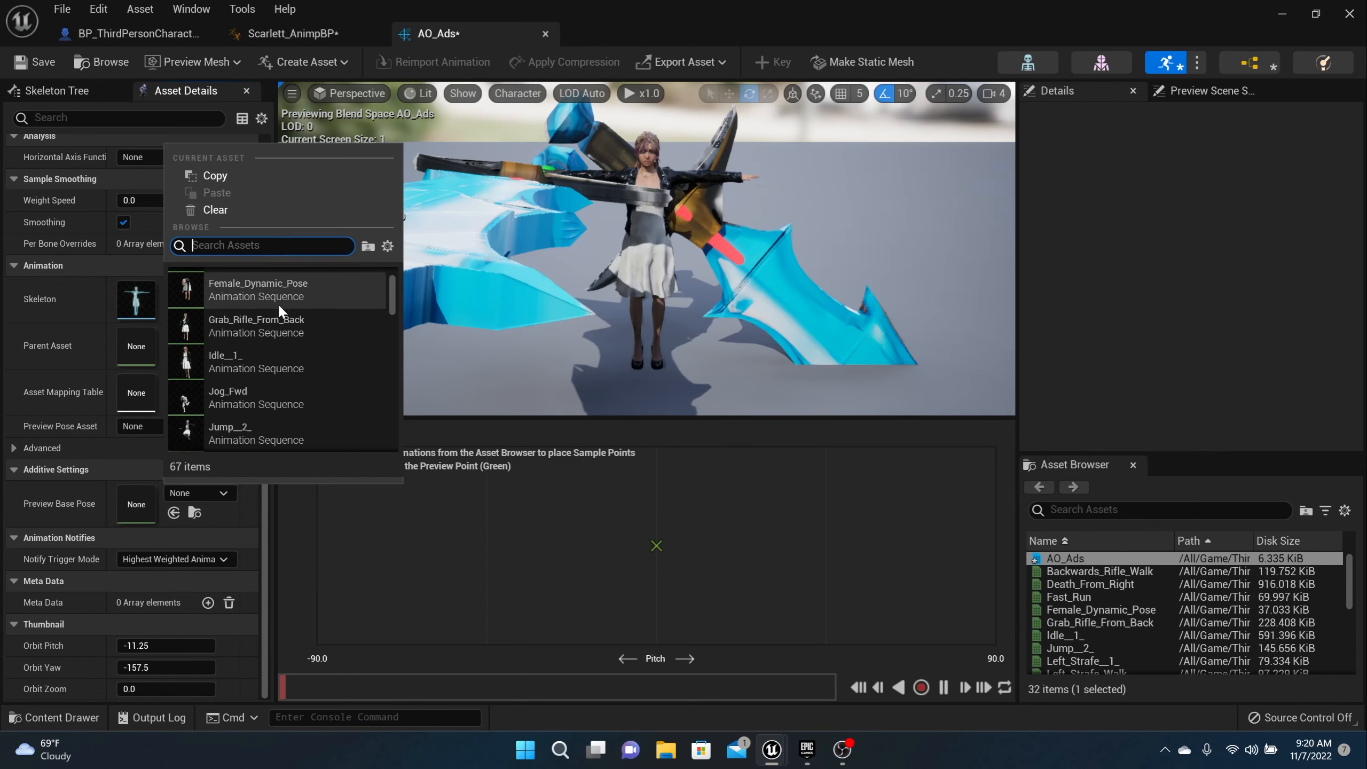
scroll(275, 312, "down", 2)
scroll(262, 380, "down", 3)
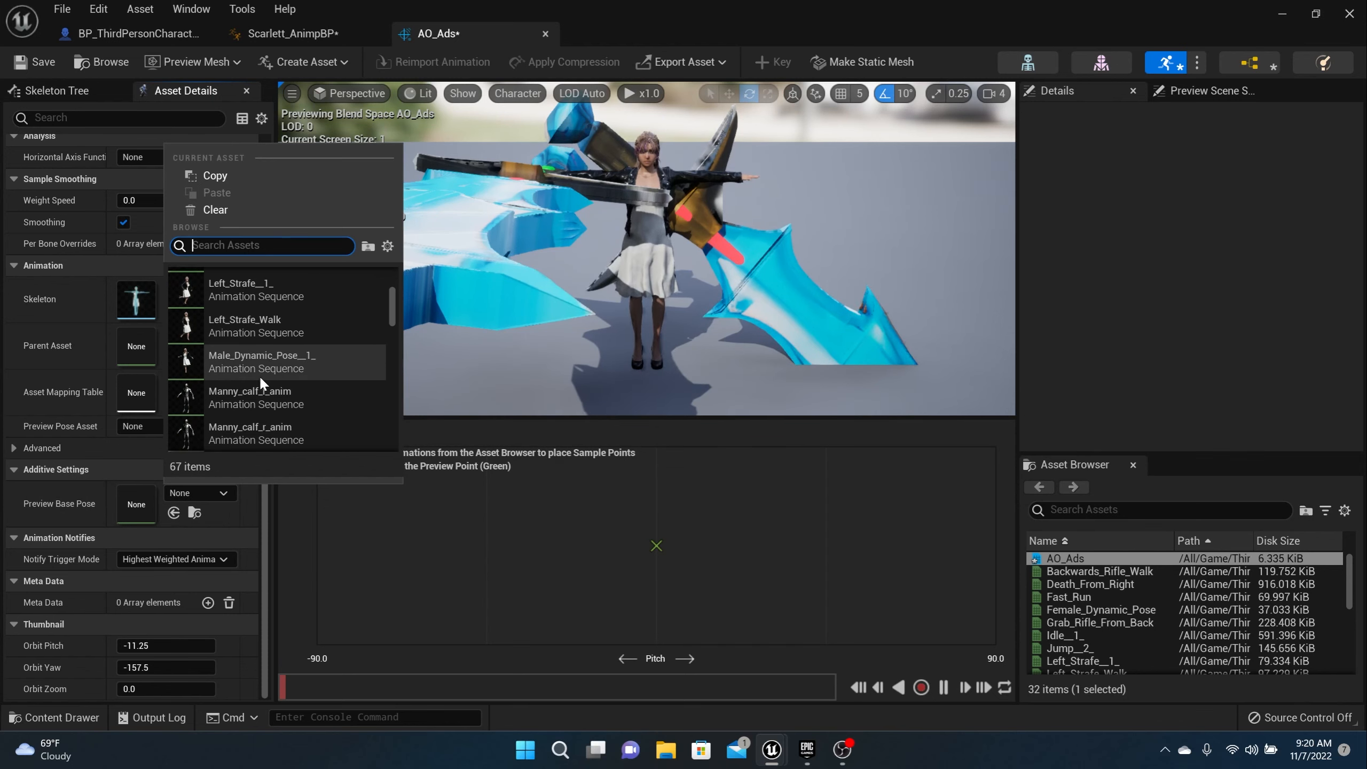
scroll(261, 380, "up", 1)
scroll(260, 379, "up", 4)
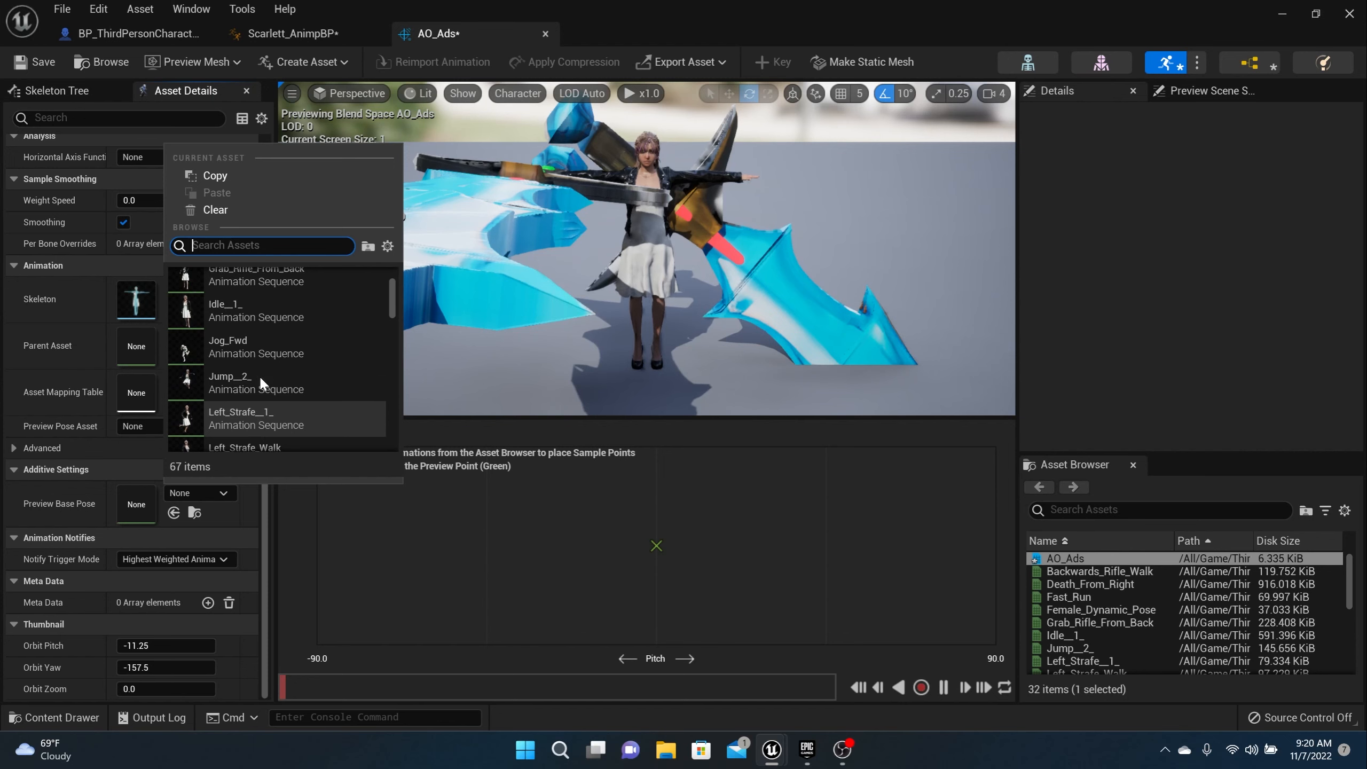
scroll(259, 377, "up", 1)
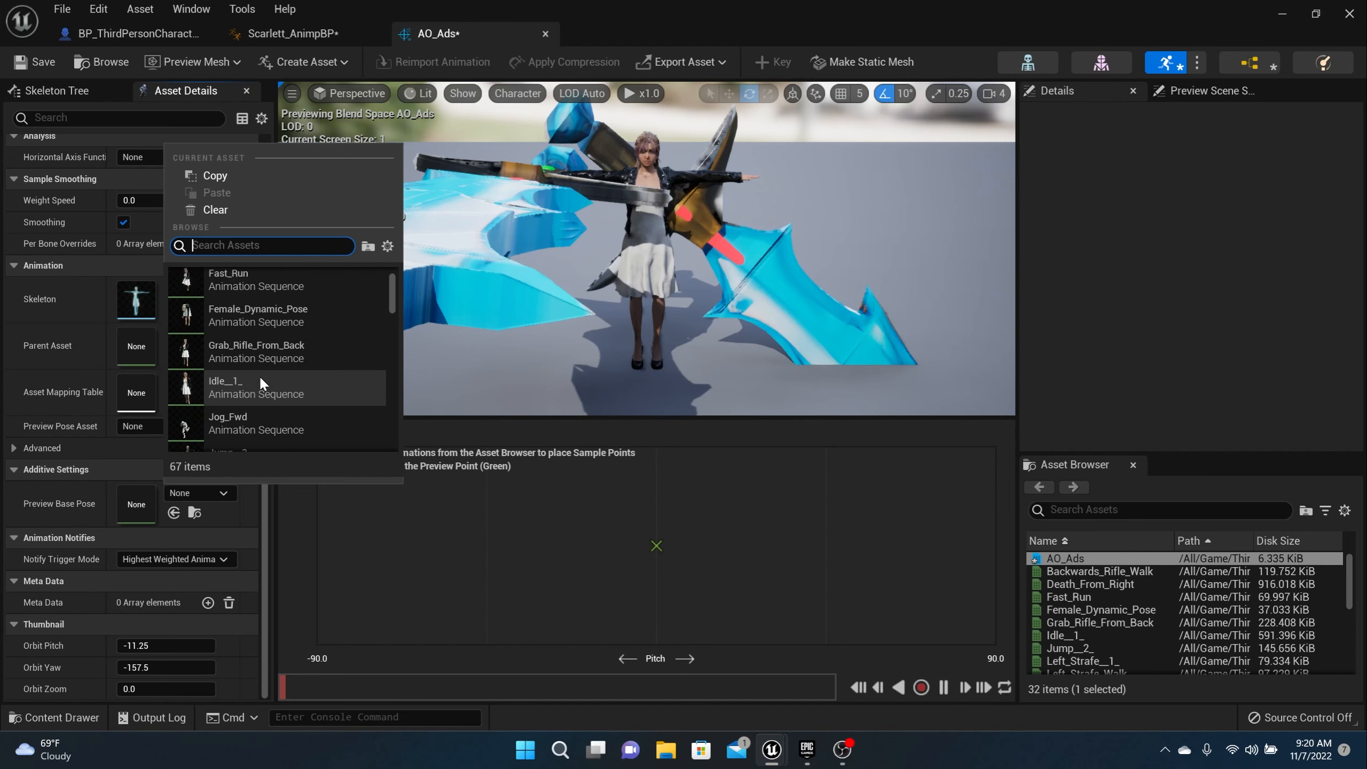
scroll(259, 375, "up", 2)
scroll(258, 368, "up", 1)
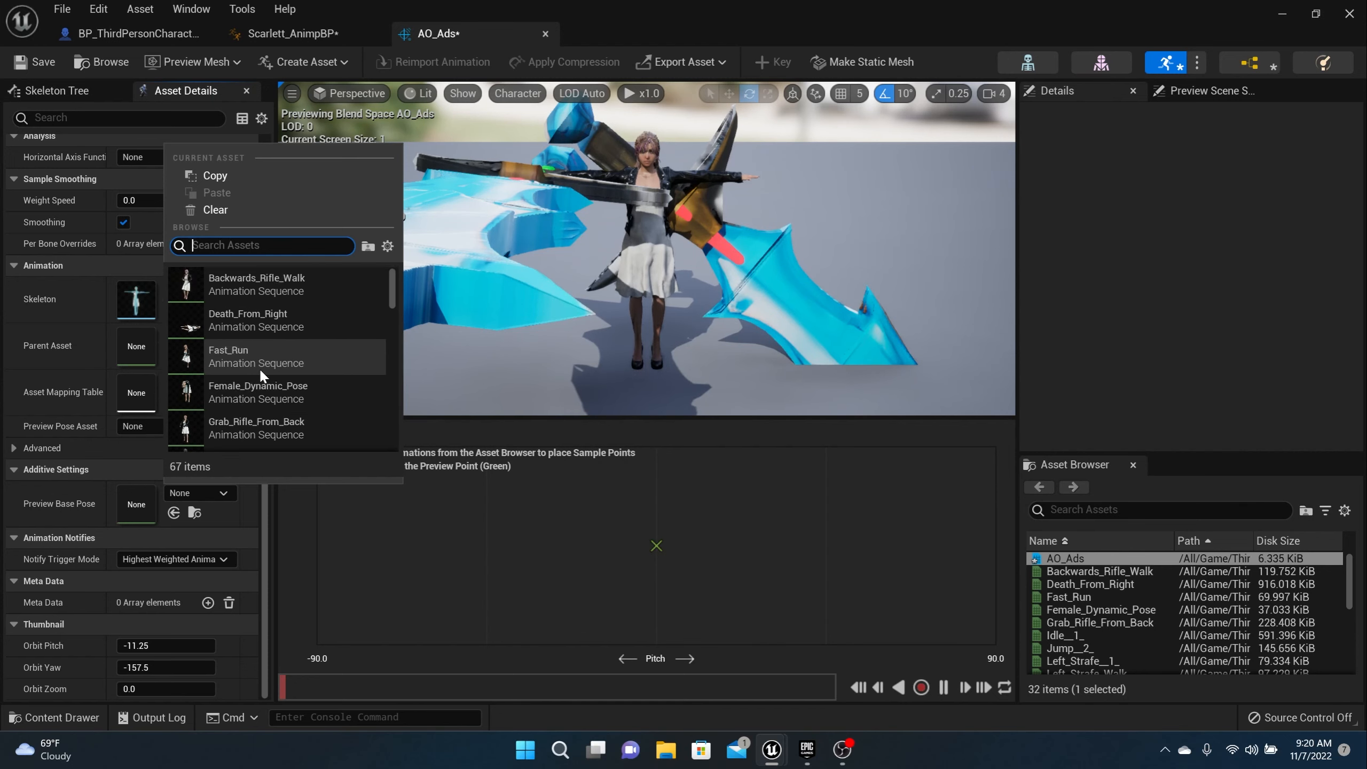
scroll(250, 329, "down", 10)
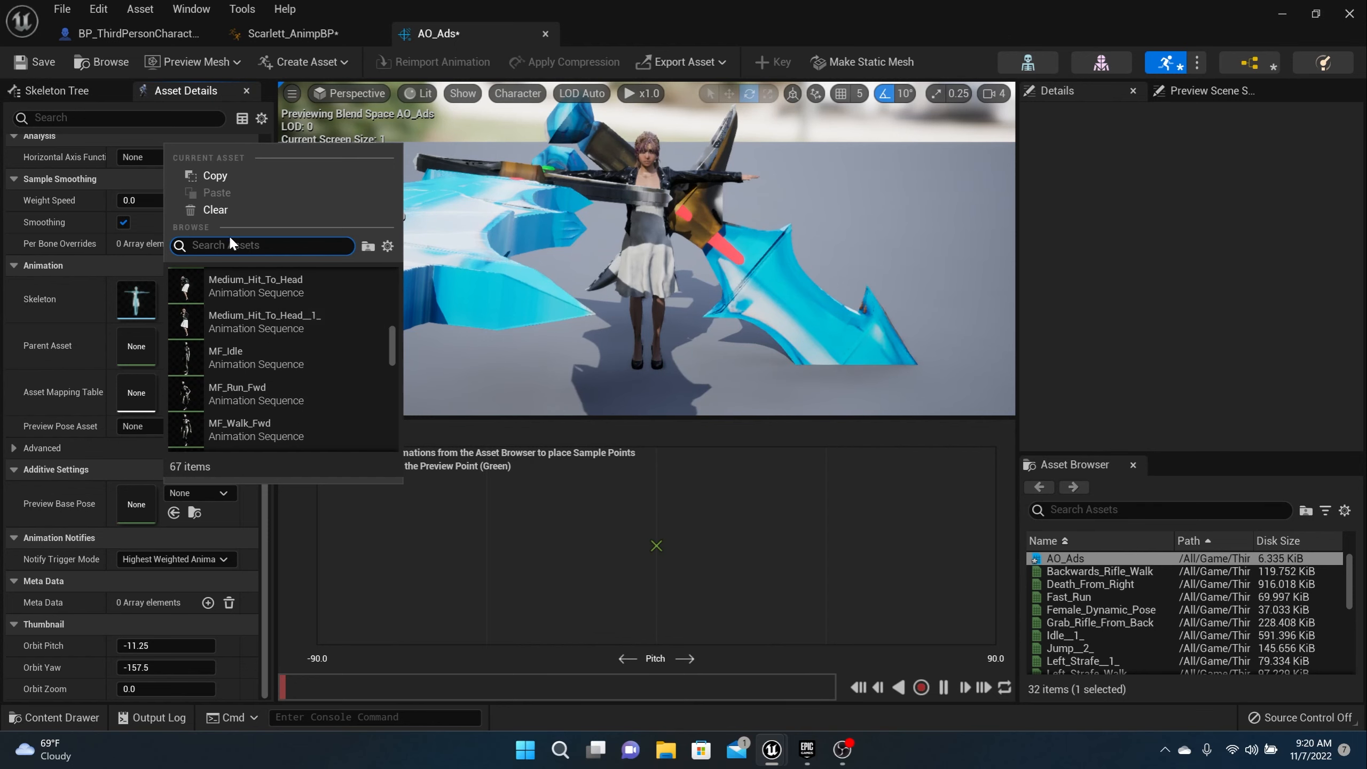
type("idle")
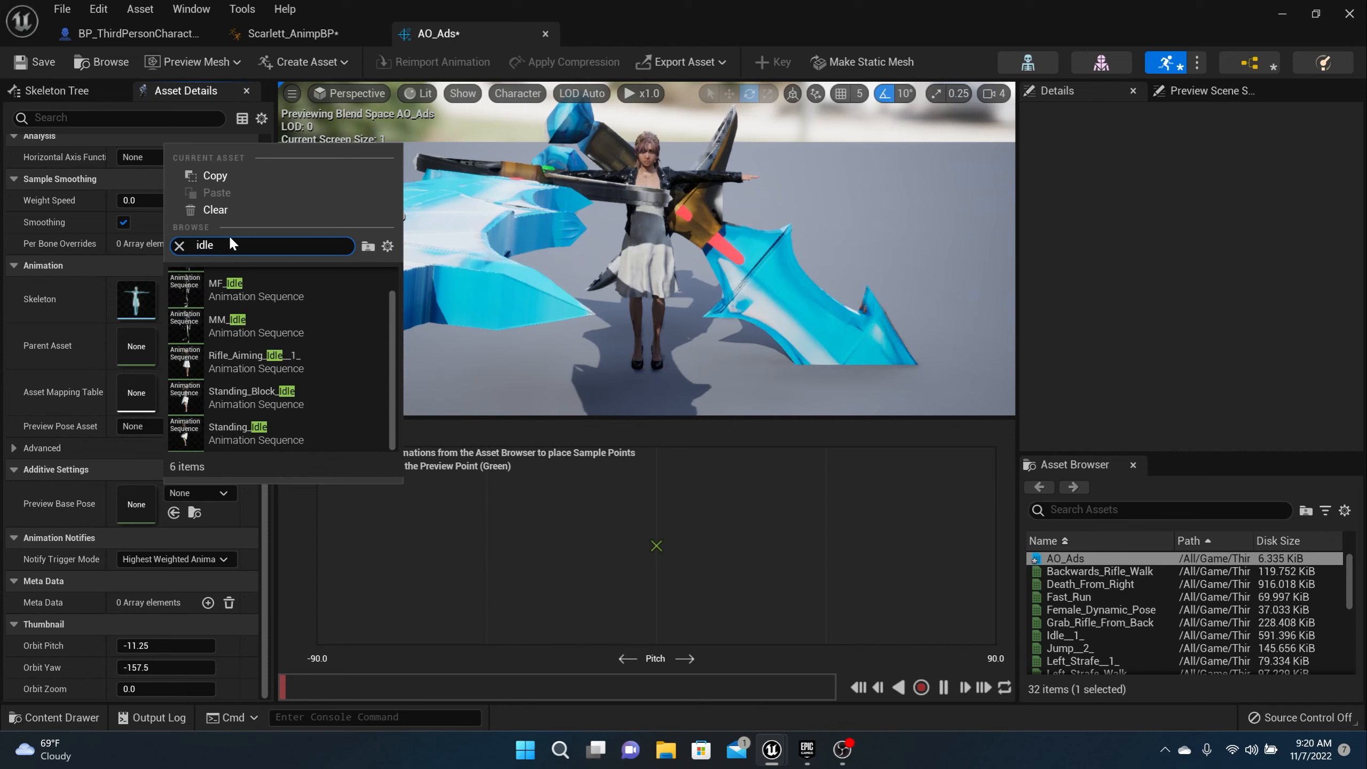
left_click(235, 364)
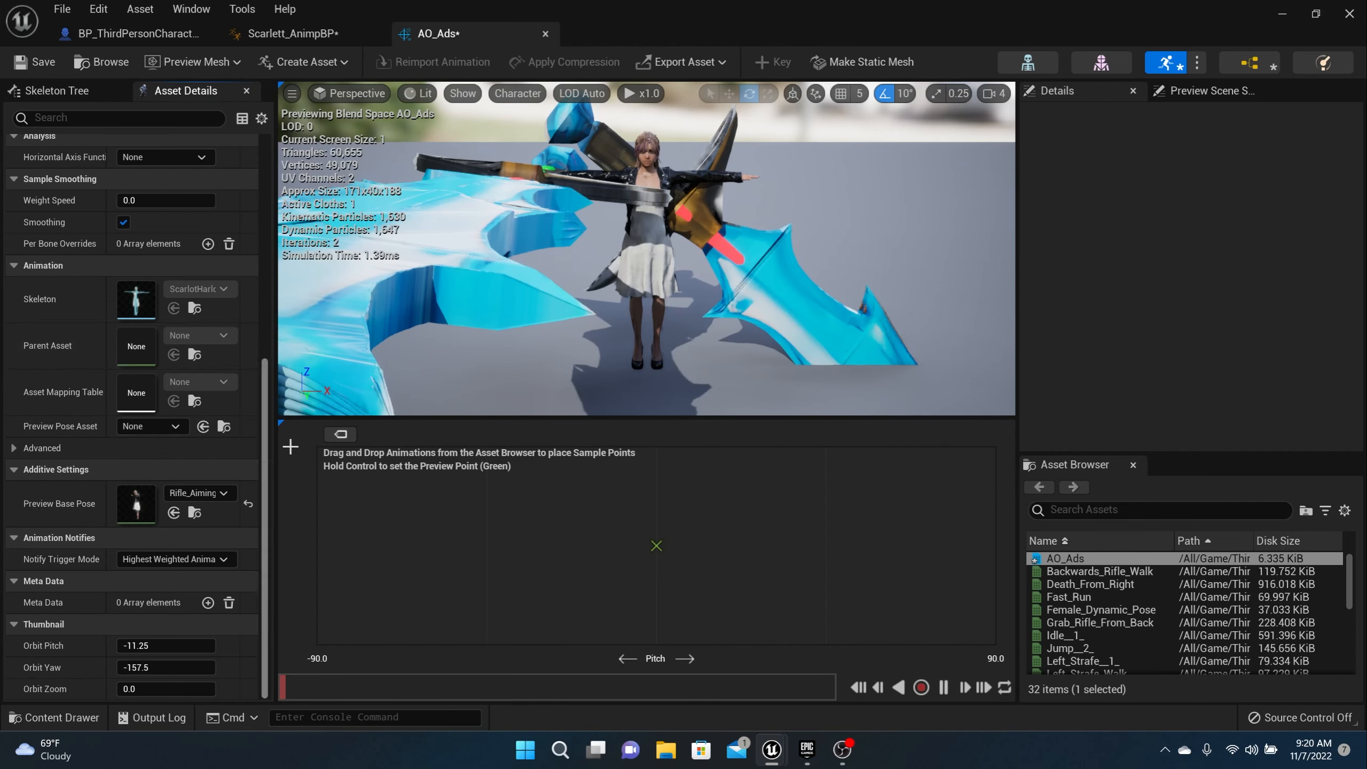
left_click(33, 62)
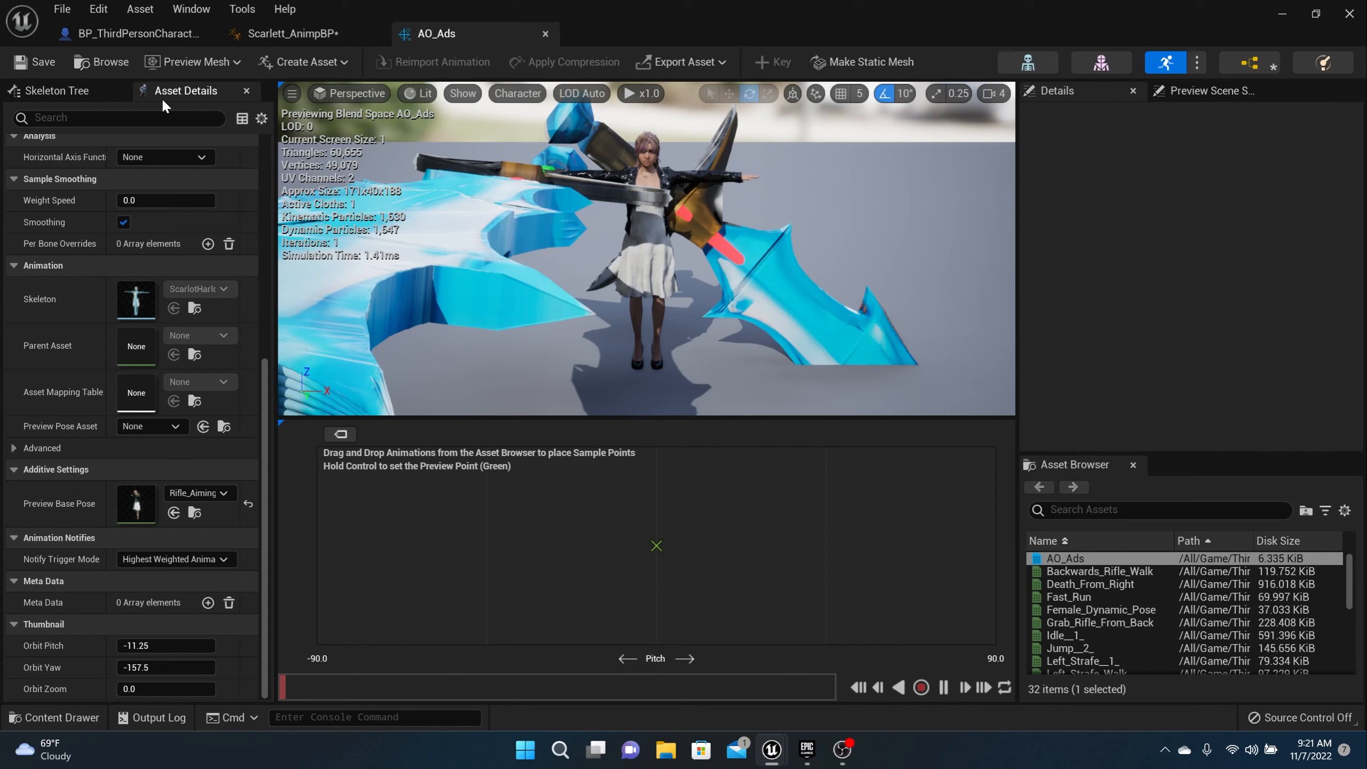
Step: Locate the base pose animation Rifle_Aiming_Idle__1_ in the Anims folder and duplicate it as AO_aimforward
left_click(194, 512)
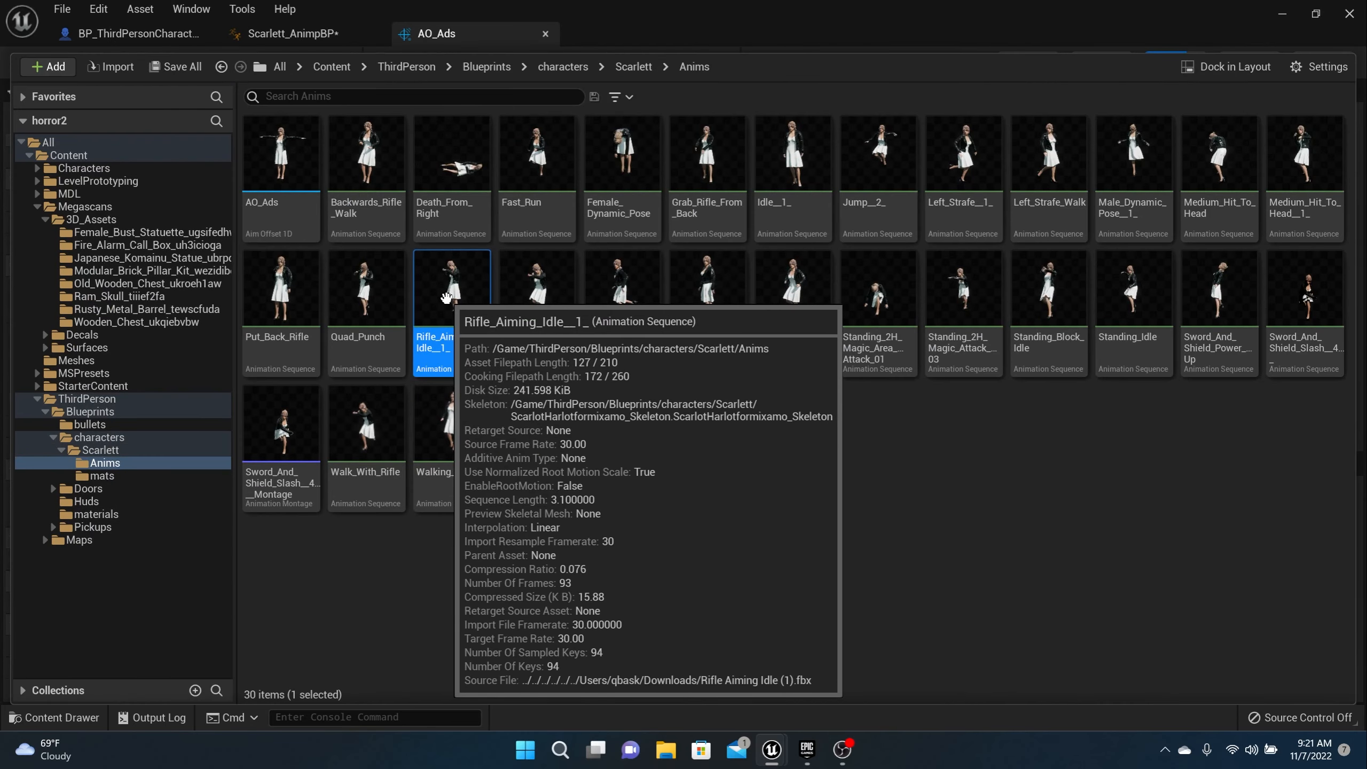
right_click(447, 298)
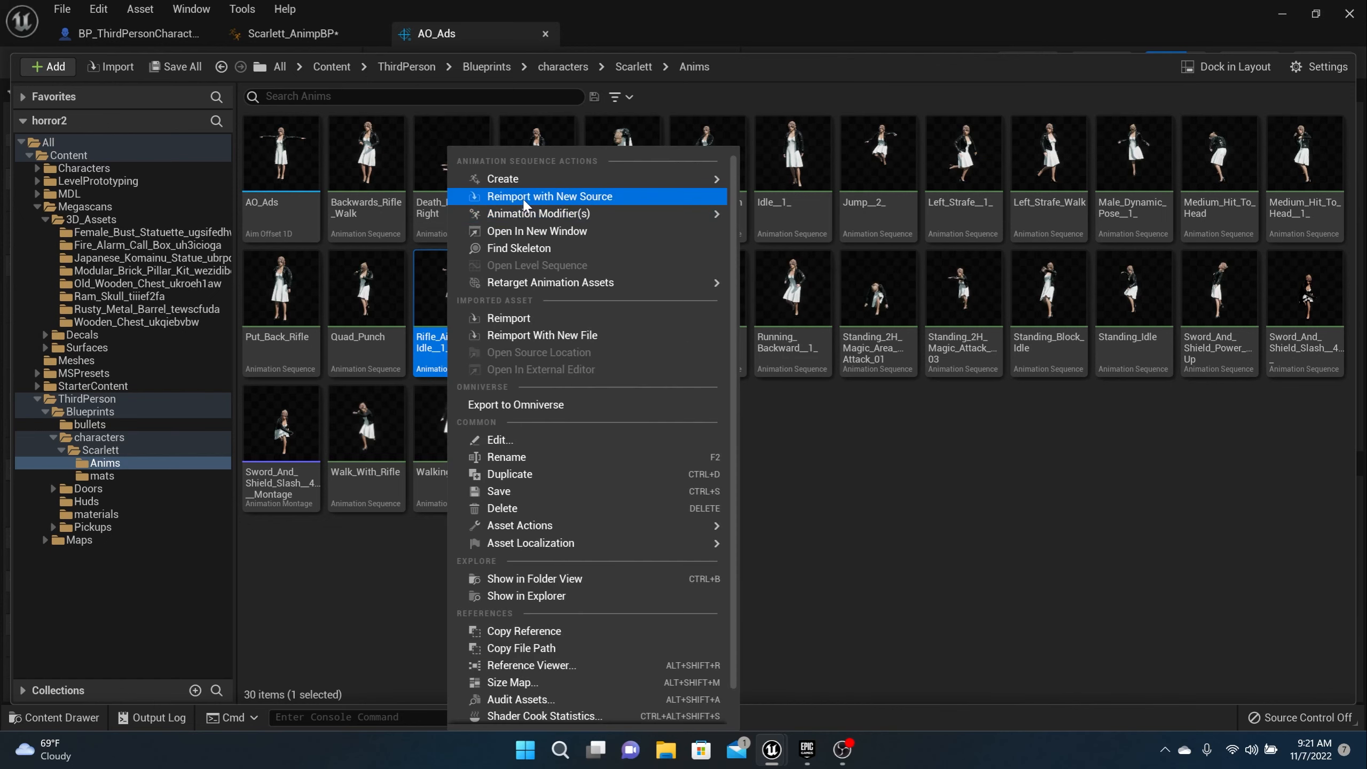
left_click(525, 474)
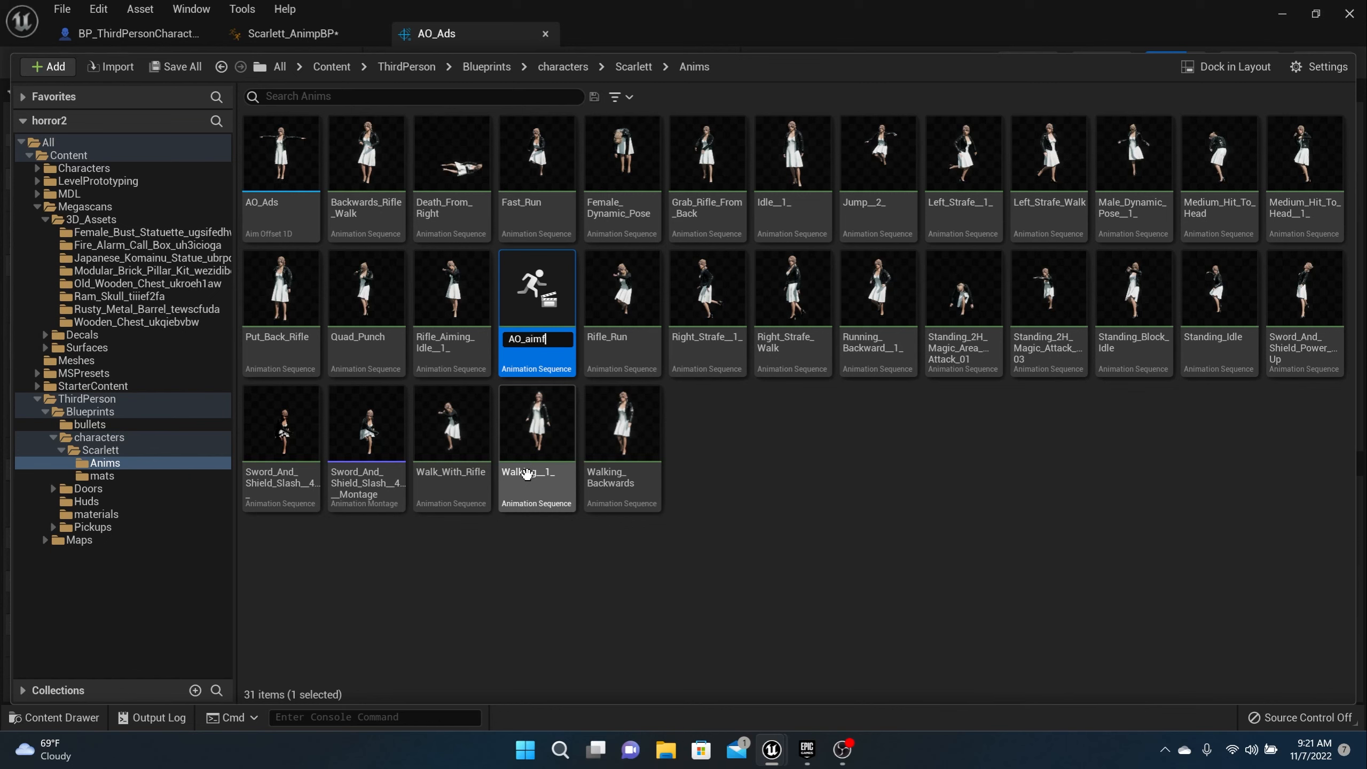
type("d")
key("Return")
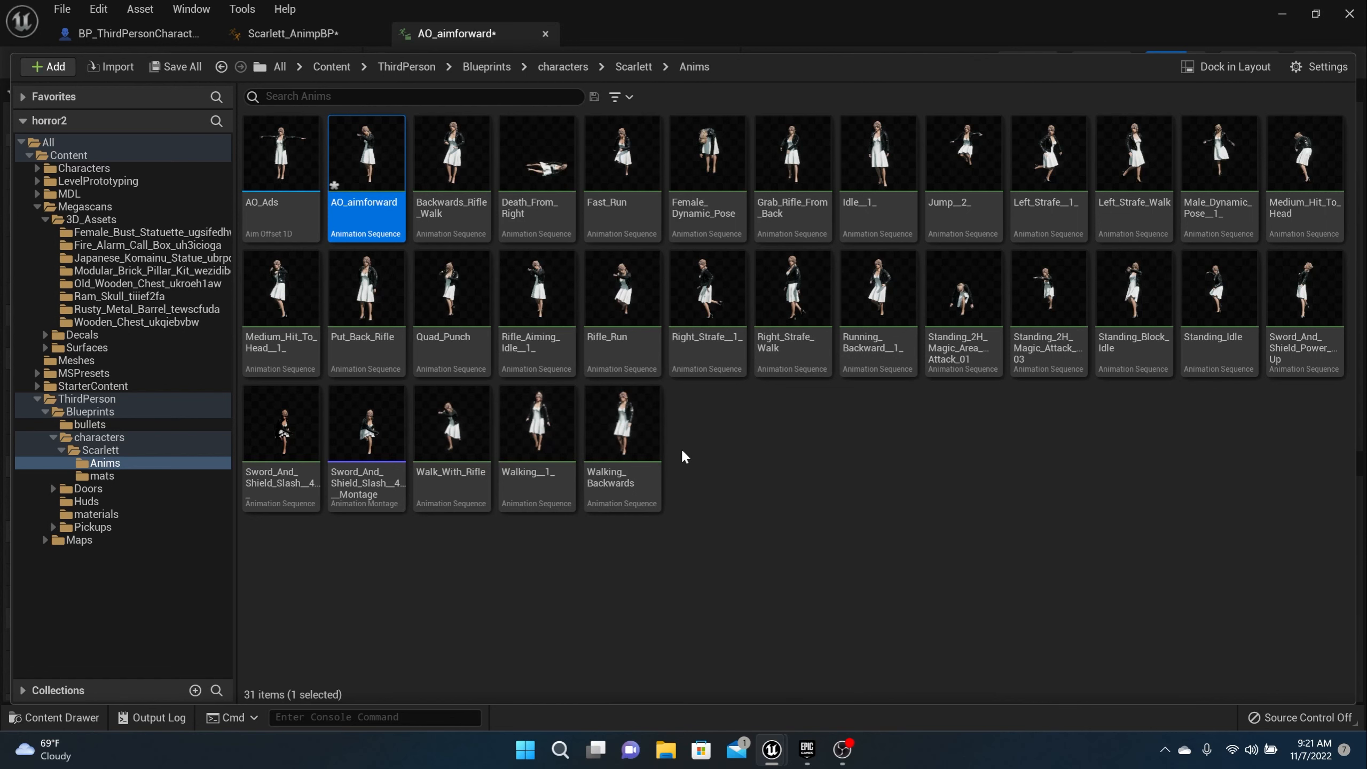
Step: Open the AO_aimforward animation sequence for editing and save it
left_click(721, 468)
left_click(371, 173)
left_click_drag(711, 50, 694, 571)
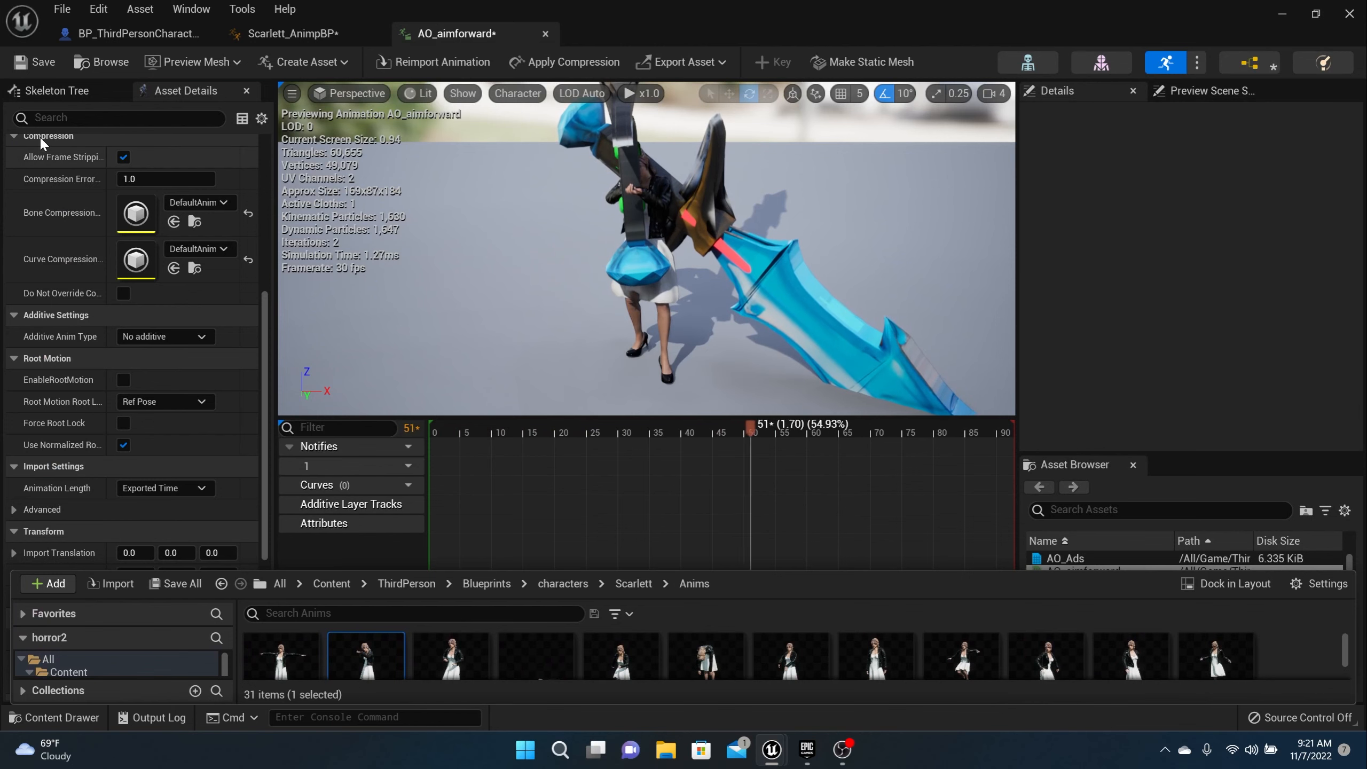
left_click(49, 55)
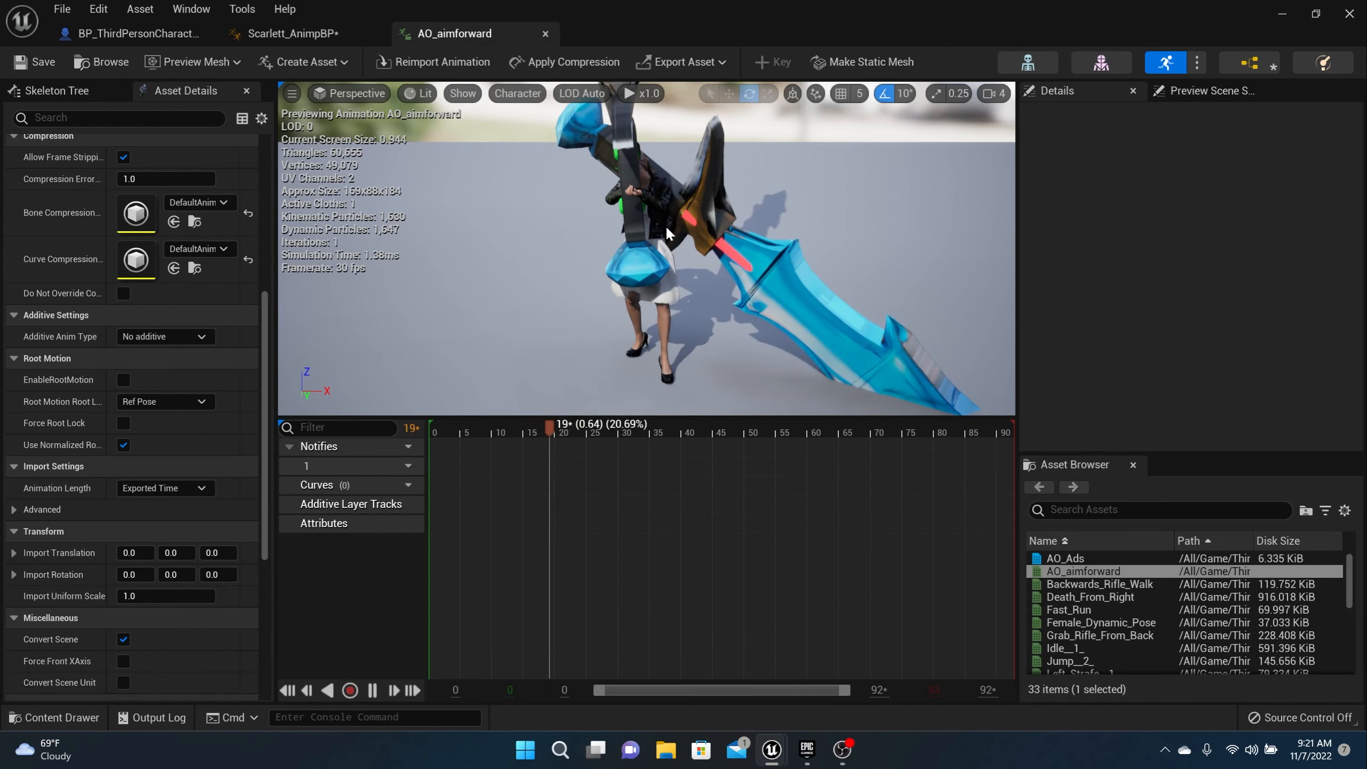
Step: Examine the character's aiming pose in the AO_aimforward preview from the side and up close
scroll(667, 233, "up", 3)
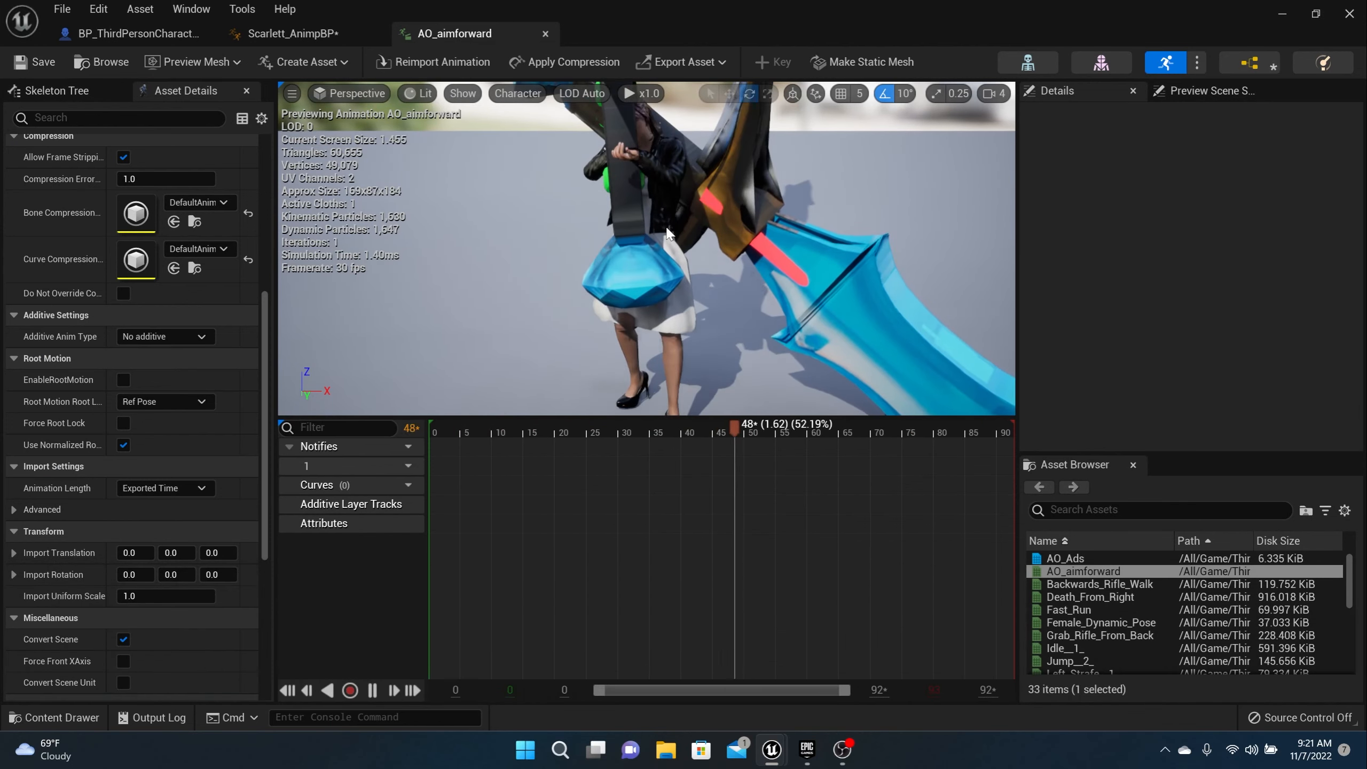
left_click_drag(700, 239, 635, 259)
middle_click_drag(701, 246, 781, 246)
right_click_drag(710, 248, 672, 261)
scroll(709, 248, "up", 3)
scroll(710, 246, "down", 3)
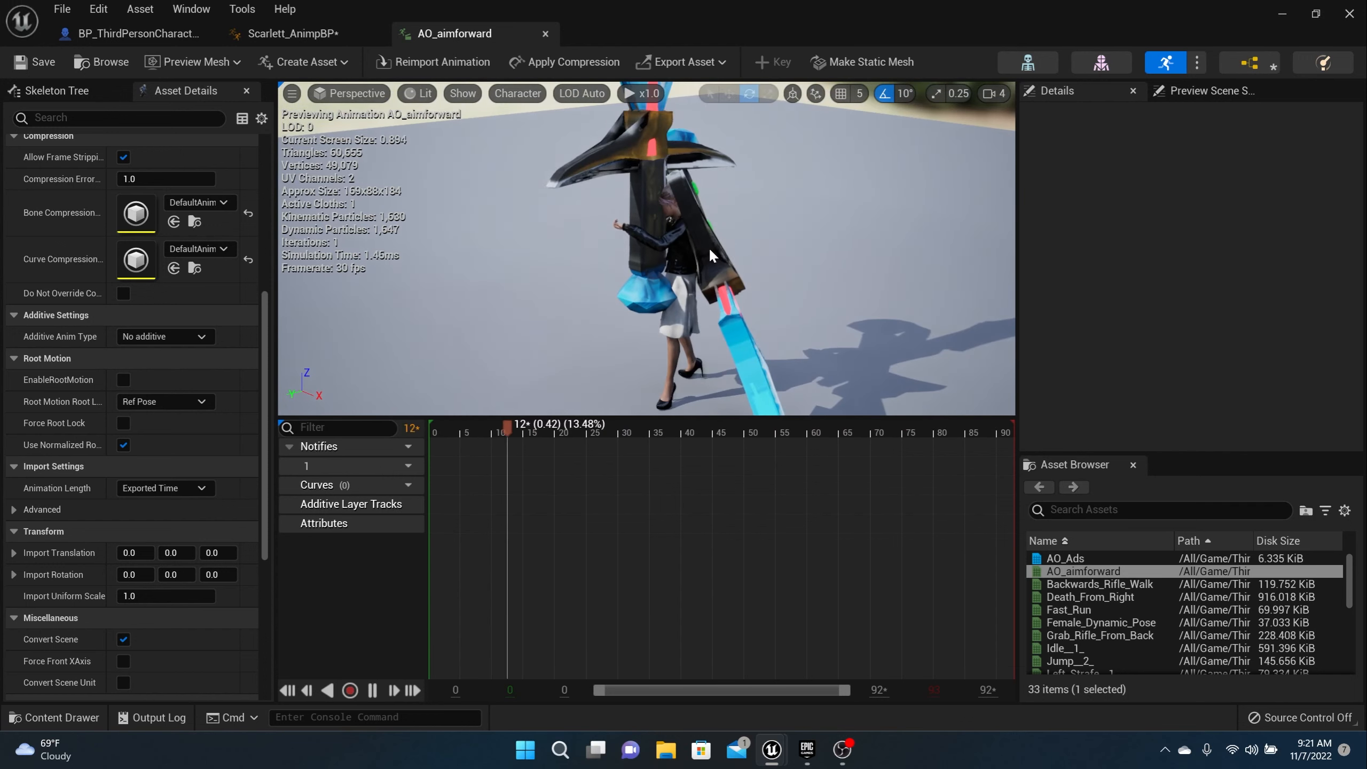
left_click(56, 90)
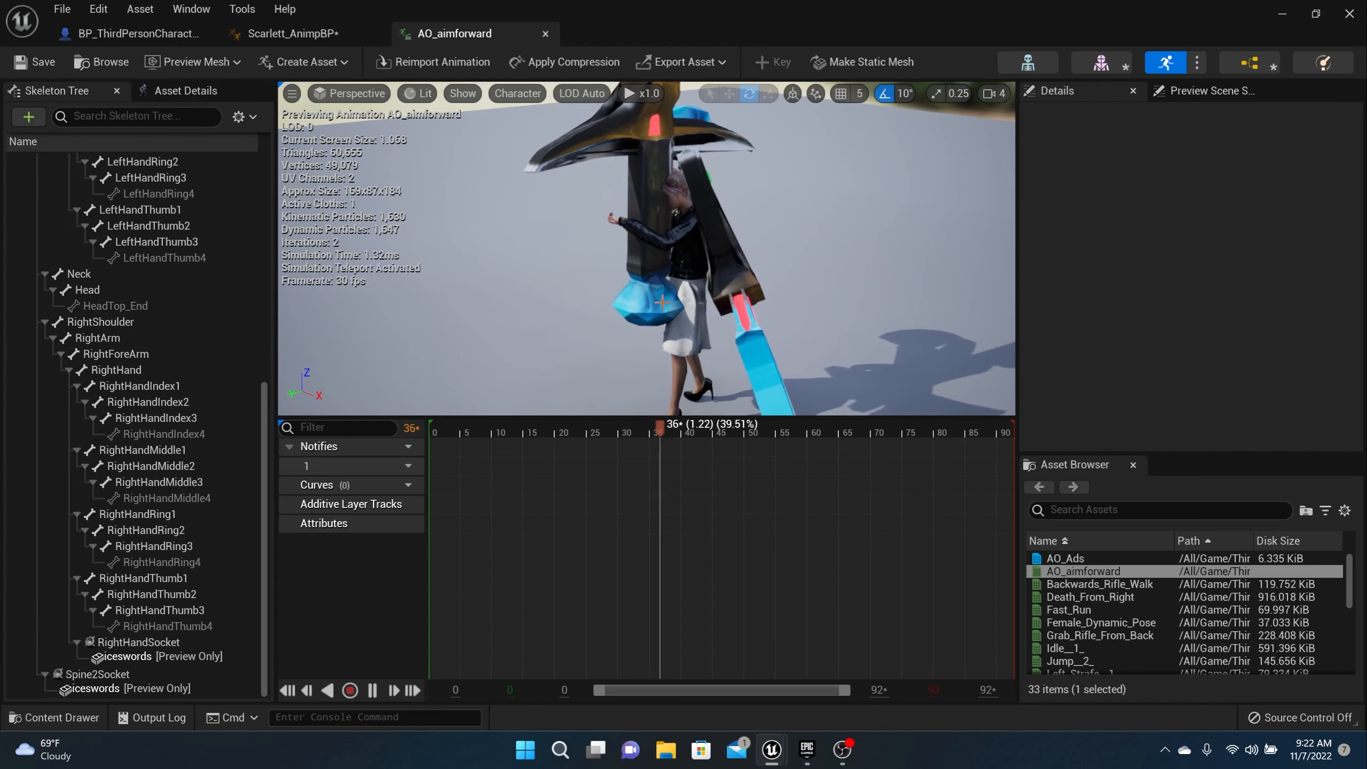
scroll(617, 312, "up", 1)
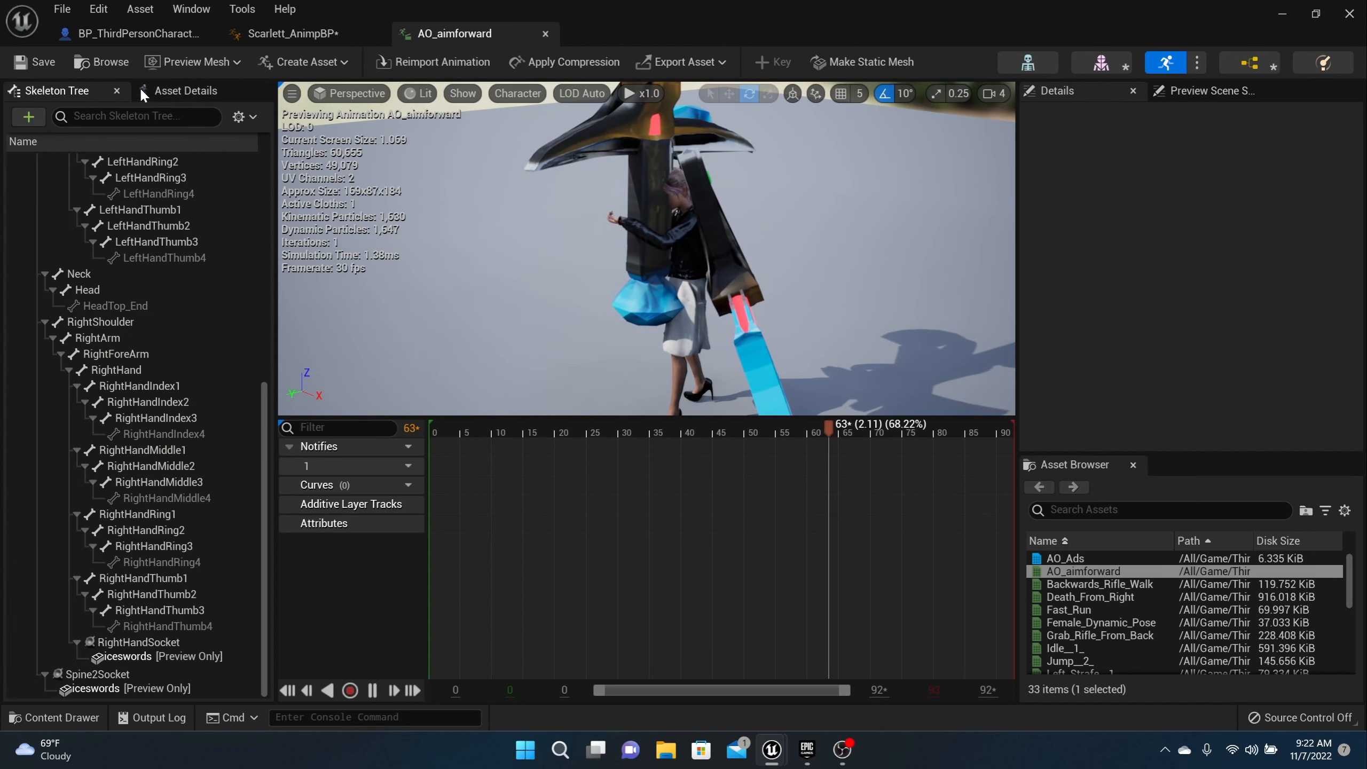
left_click(178, 91)
scroll(375, 209, "up", 4)
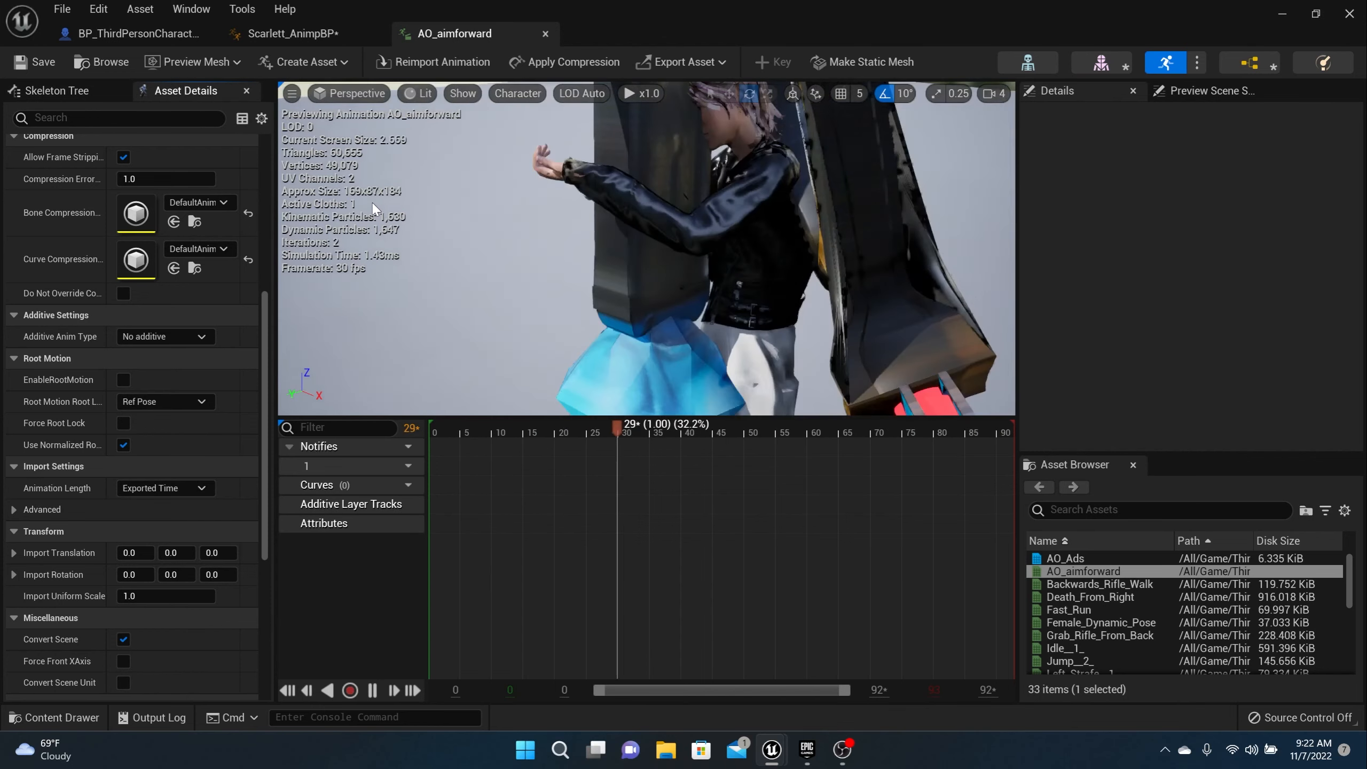
scroll(375, 209, "down", 3)
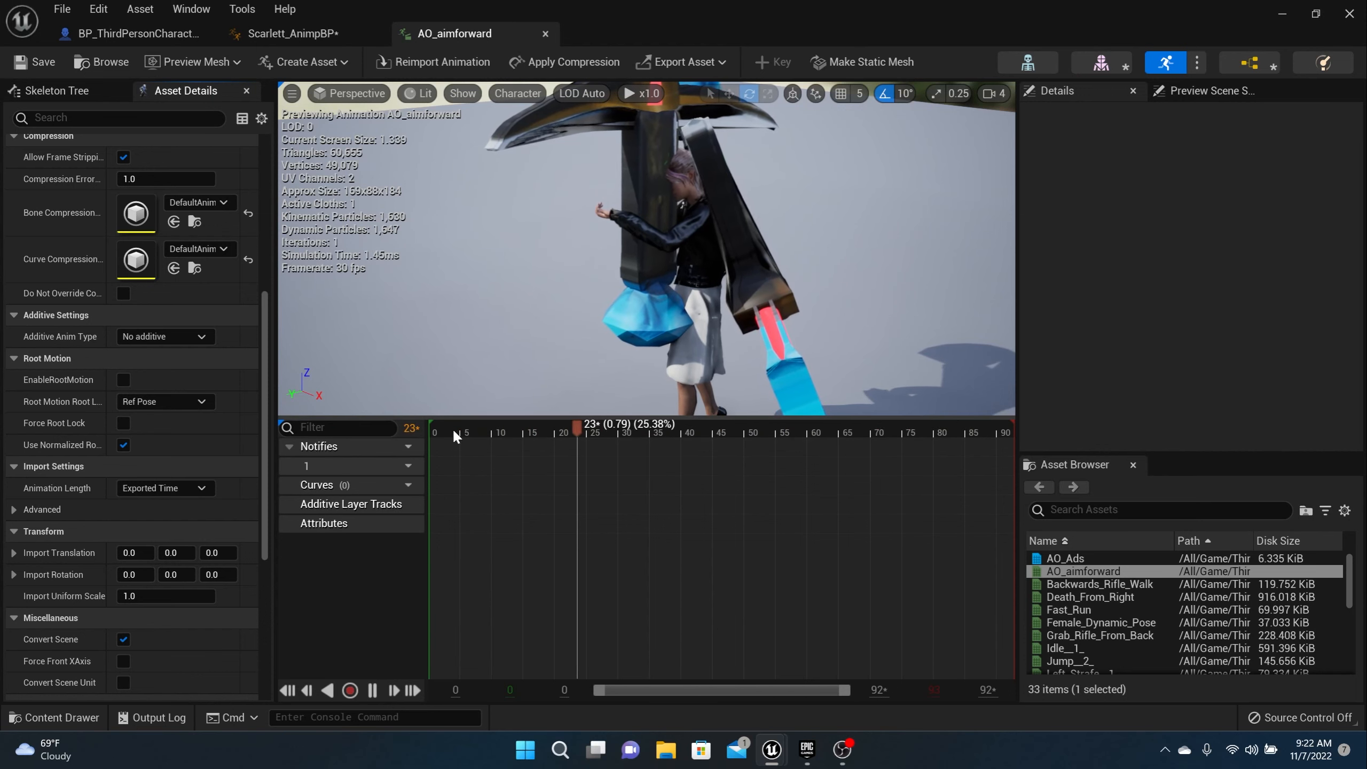
Step: Park the AO_aimforward playhead at frame 0 and remove frames 20 to 94 from the sequence
left_click(619, 423)
left_click_drag(613, 428, 372, 445)
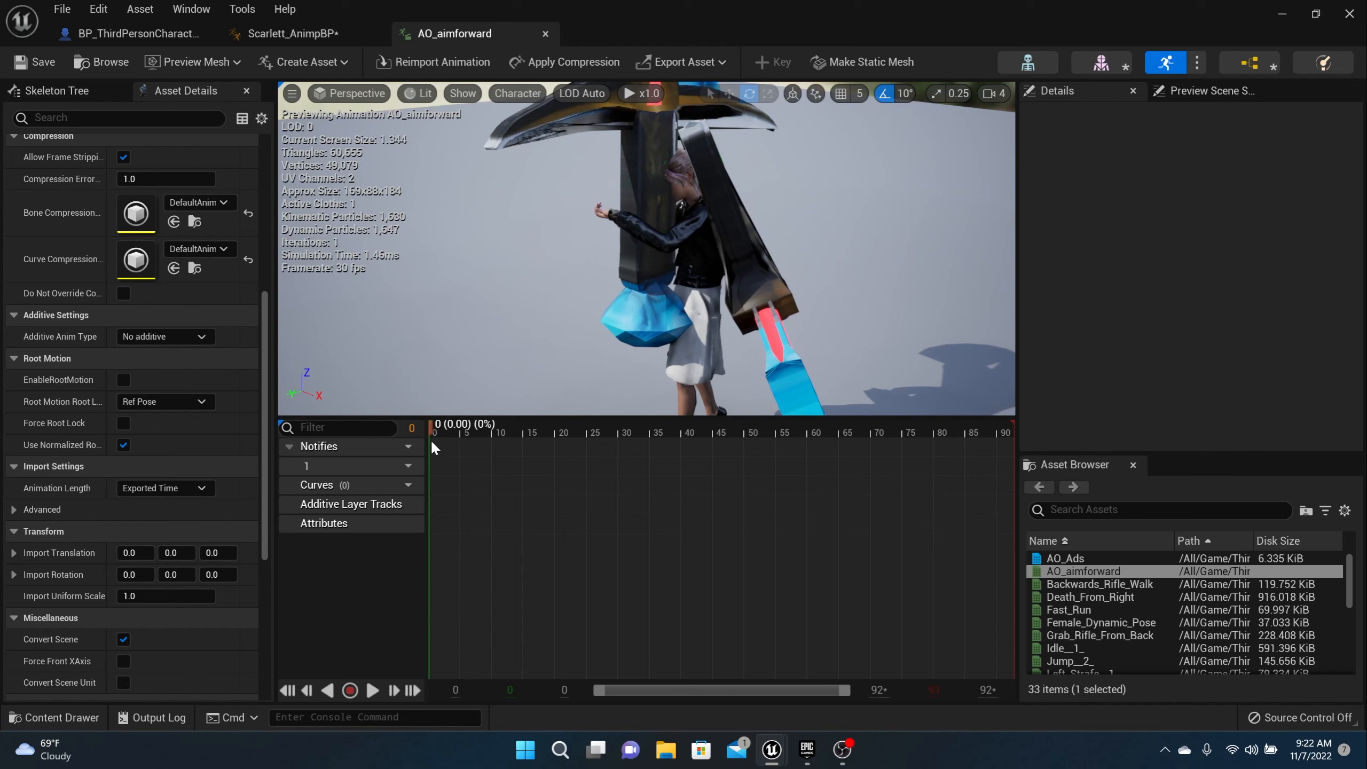
right_click(429, 476)
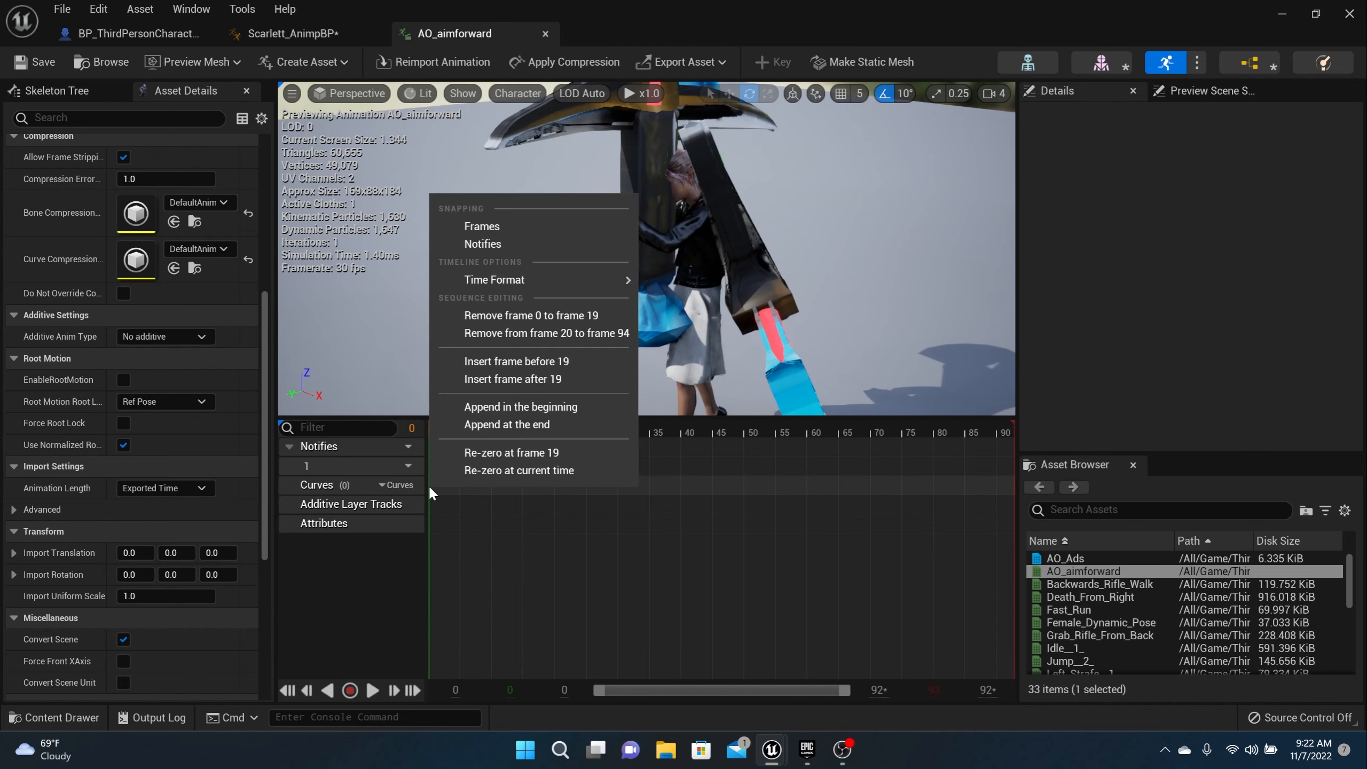
left_click(508, 334)
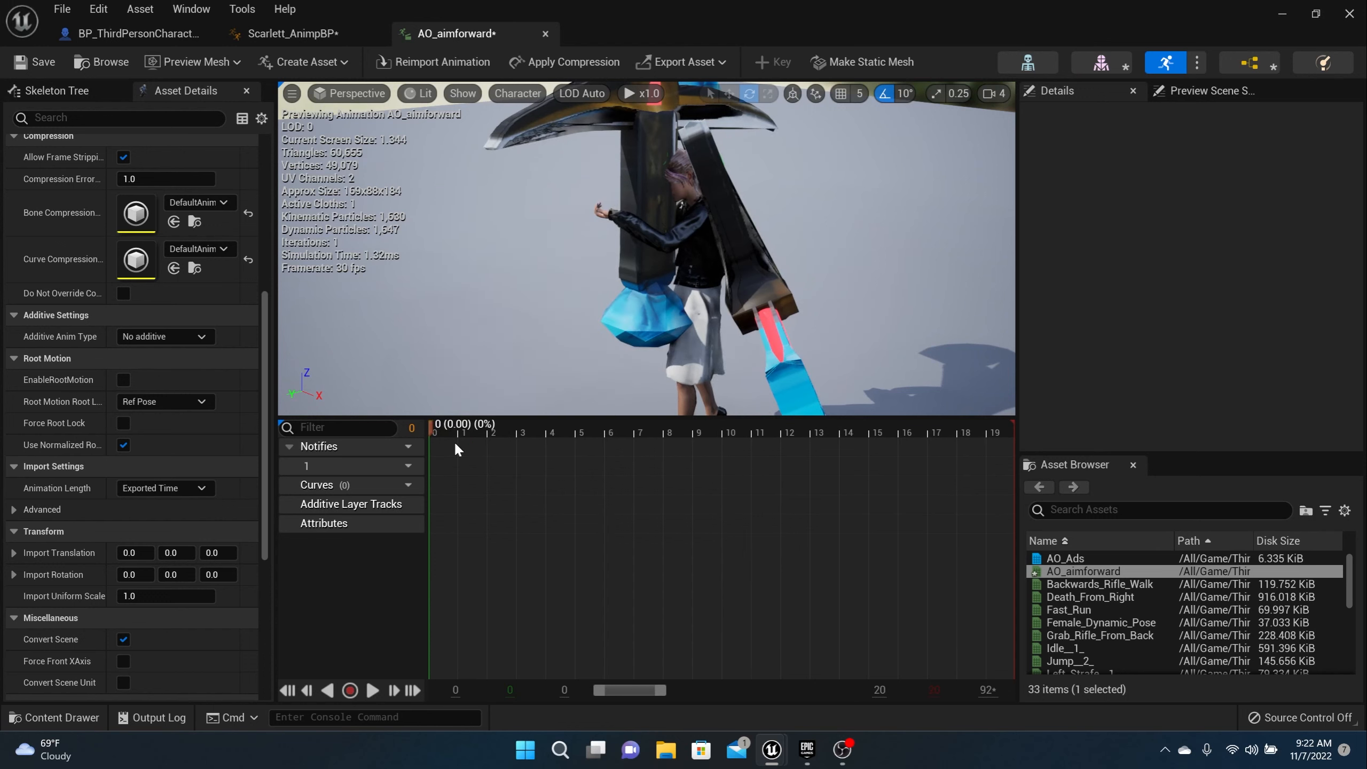
Step: Trim AO_aimforward to its first pose by removing frames 5 to 21, 2 to 6 and 1 to 3, then stop playback at frame 0
right_click(430, 500)
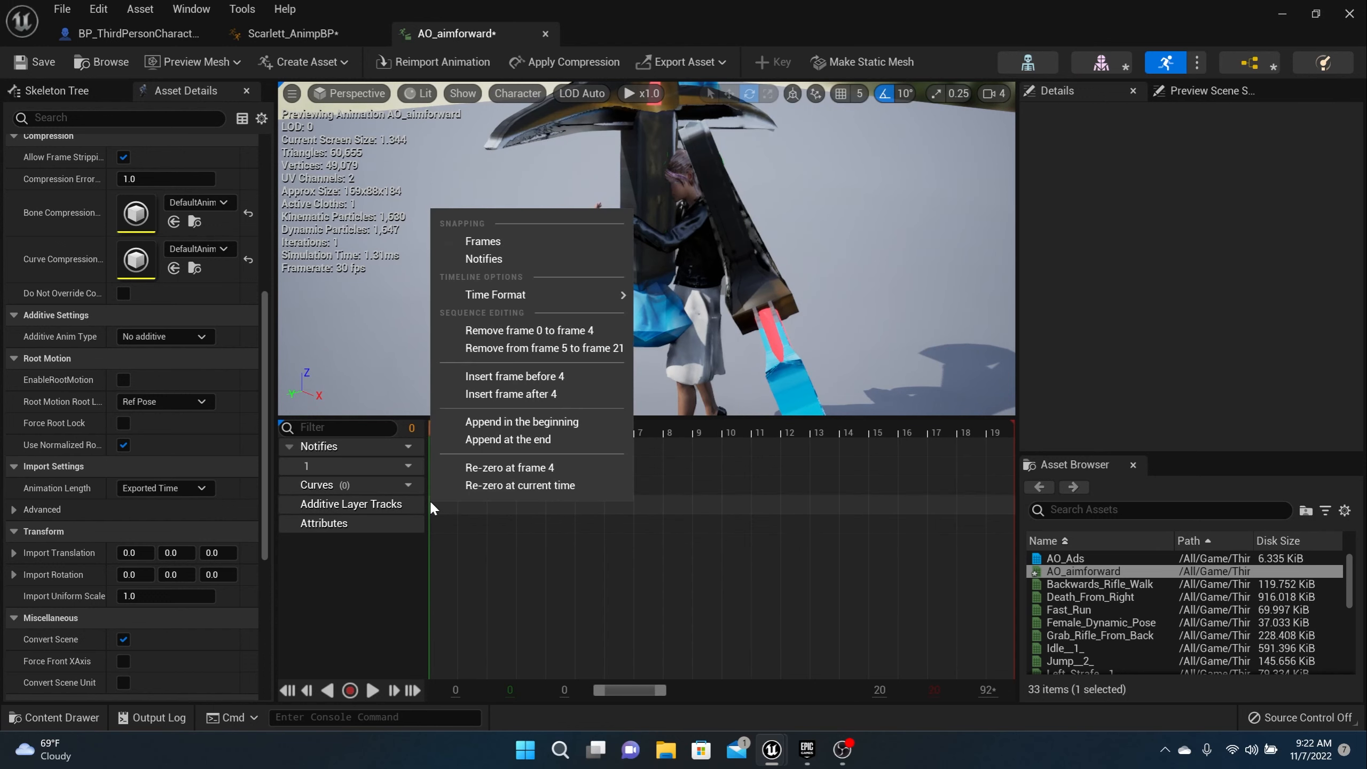
left_click(497, 347)
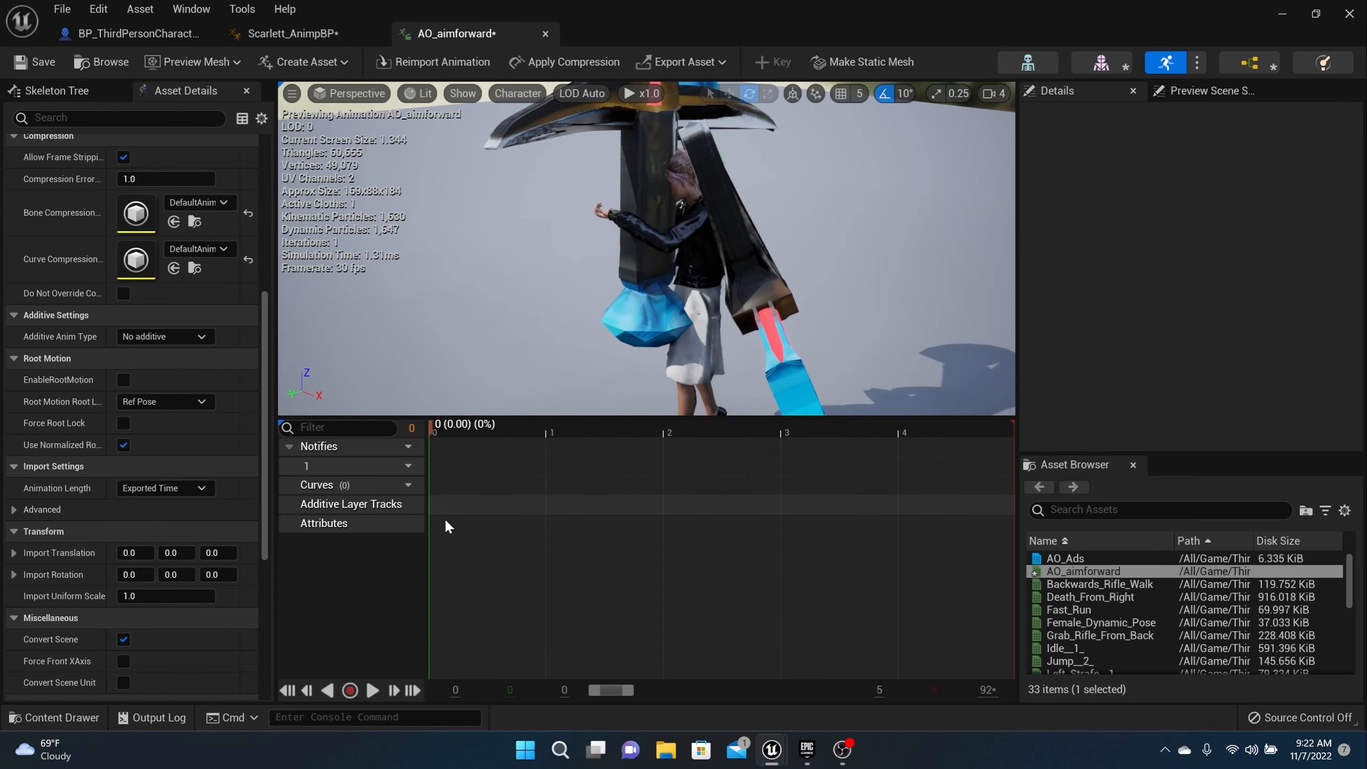
right_click(428, 538)
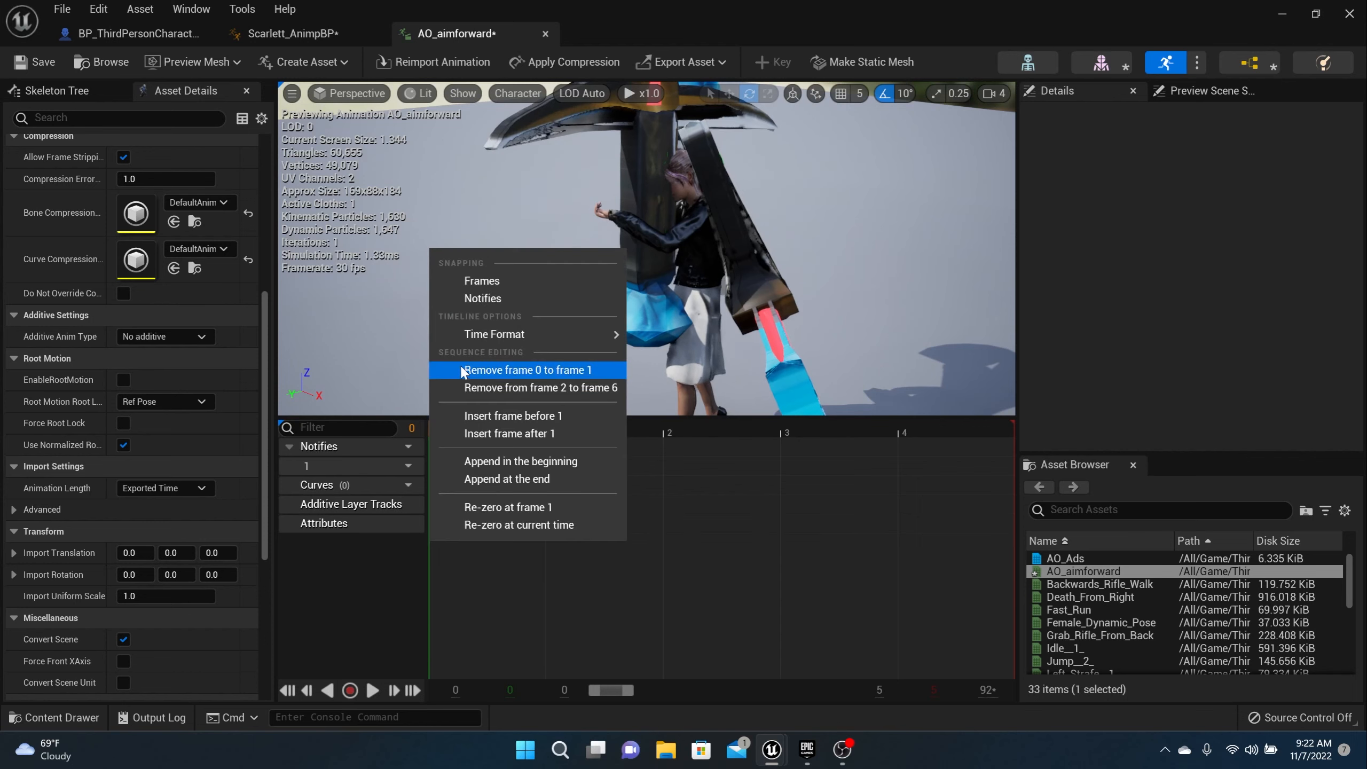
left_click(484, 387)
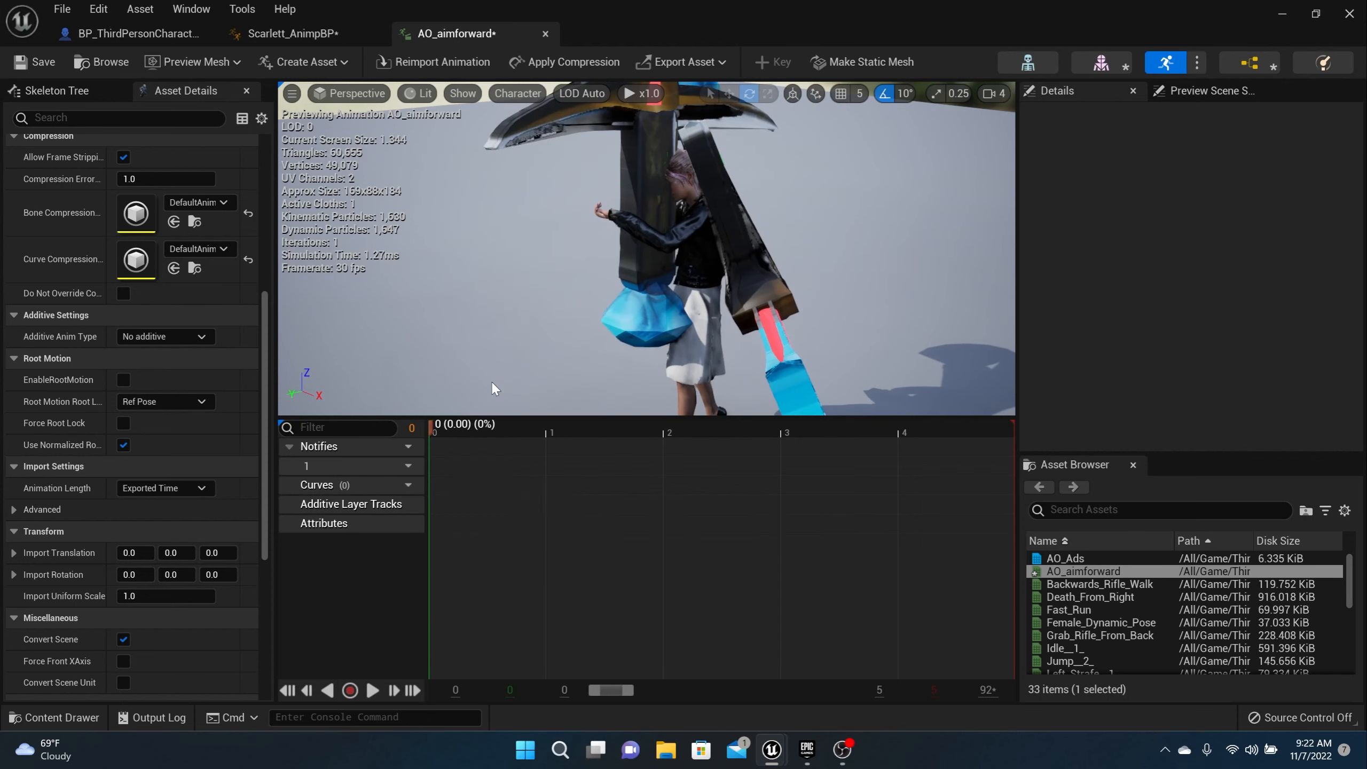
right_click(429, 537)
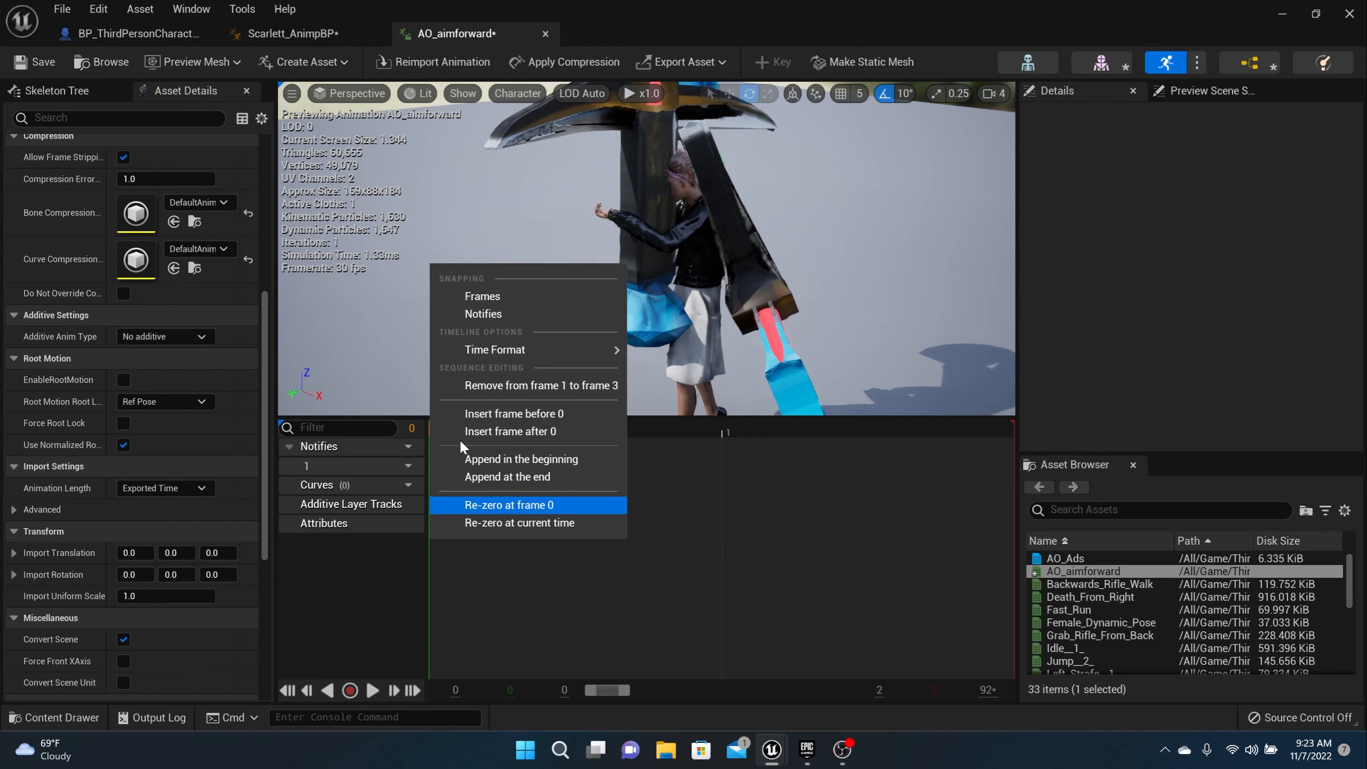
left_click(481, 387)
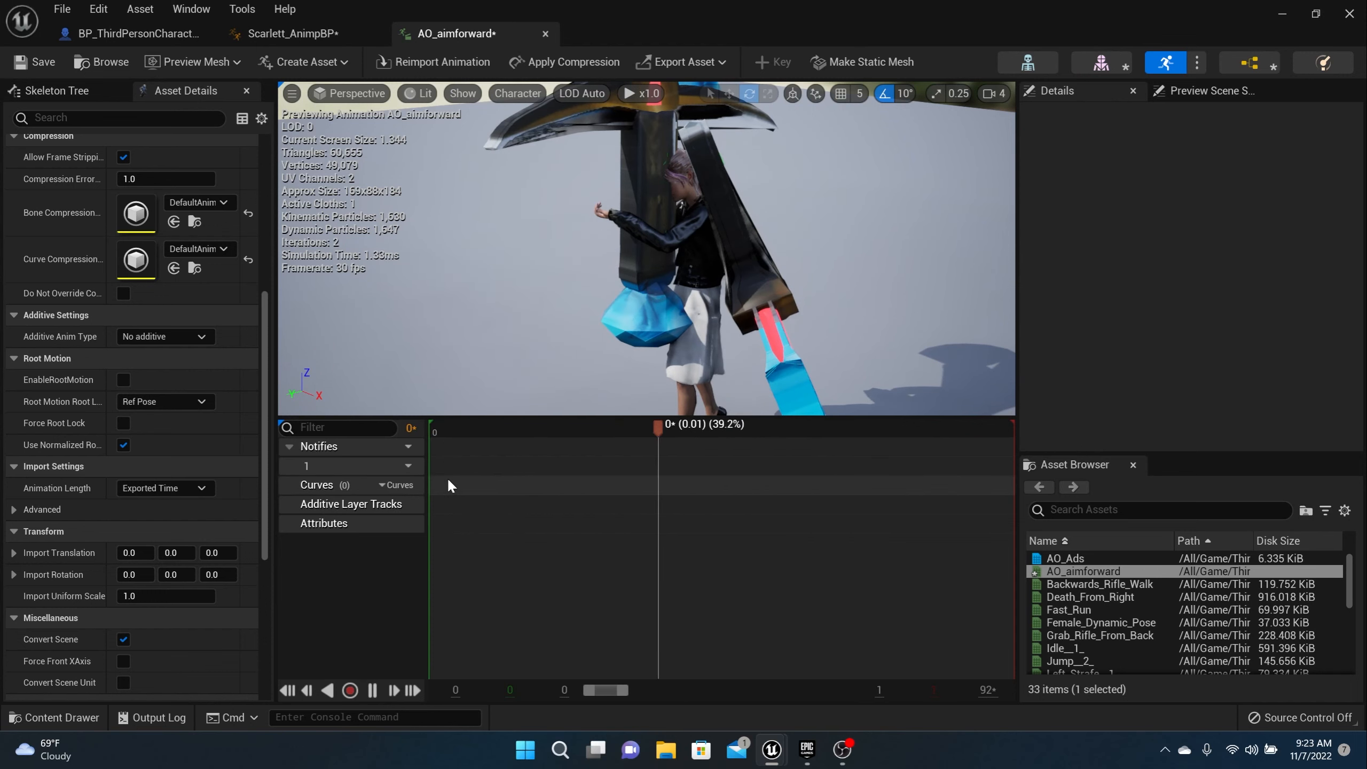
key("space")
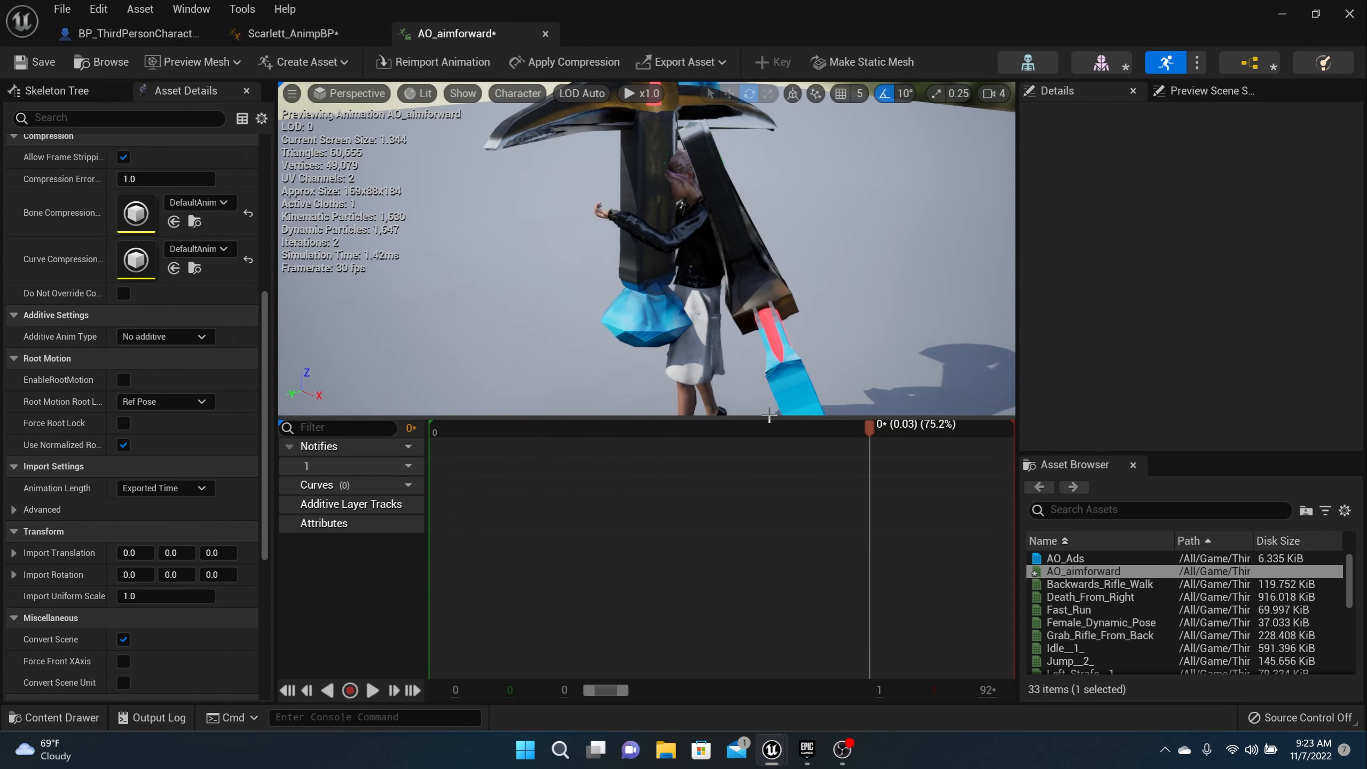
left_click_drag(871, 421, 385, 424)
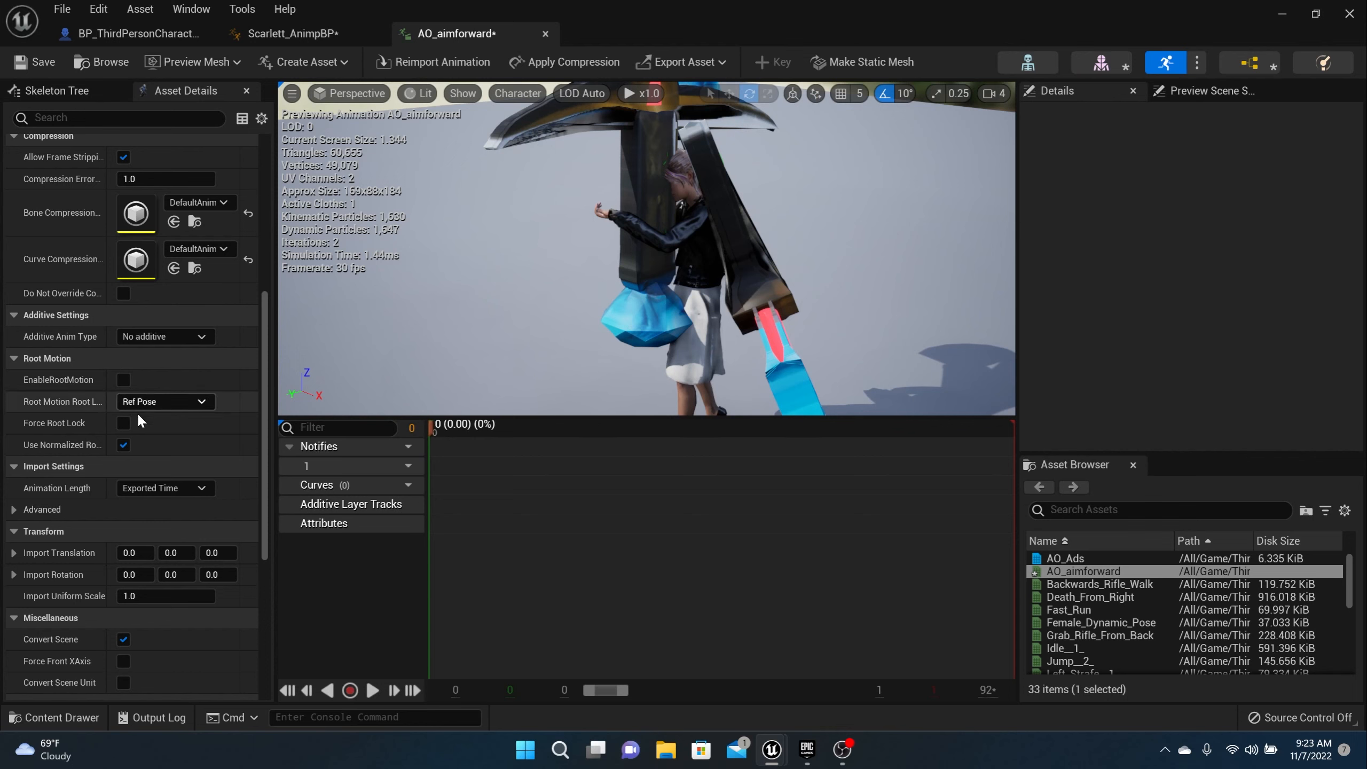
Step: In AO_aimforward's additive settings, set the additive anim type to Mesh Space and the base pose type to Selected animation frame
scroll(138, 415, "down", 5)
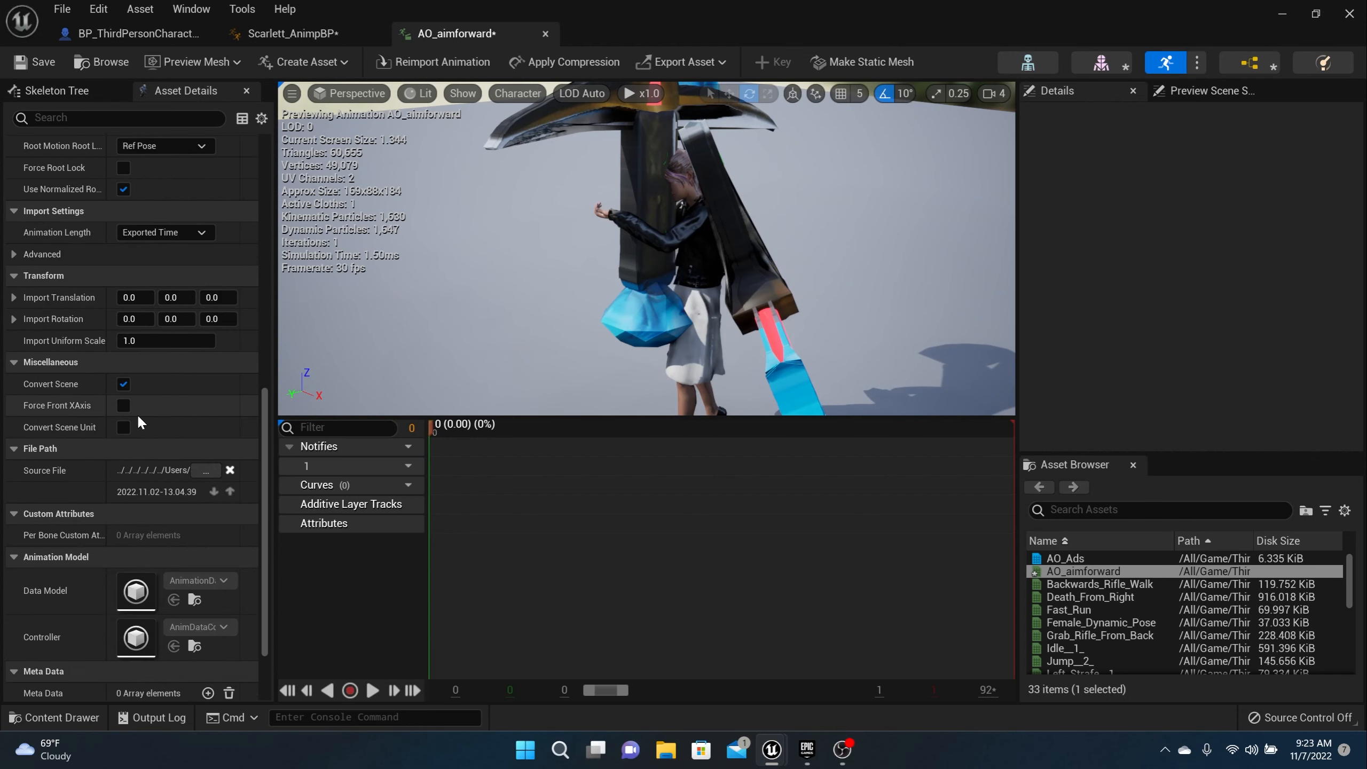
scroll(138, 417, "down", 2)
scroll(139, 418, "up", 5)
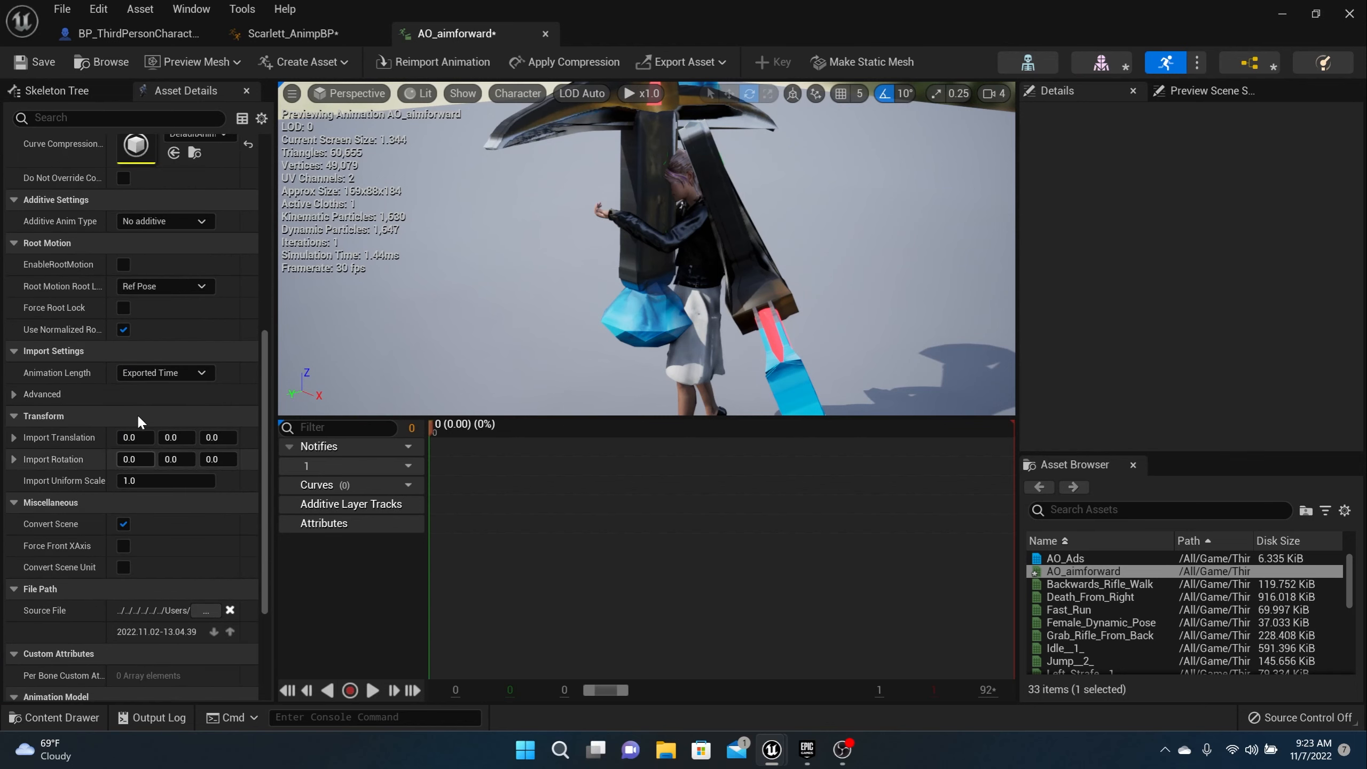
scroll(136, 413, "up", 3)
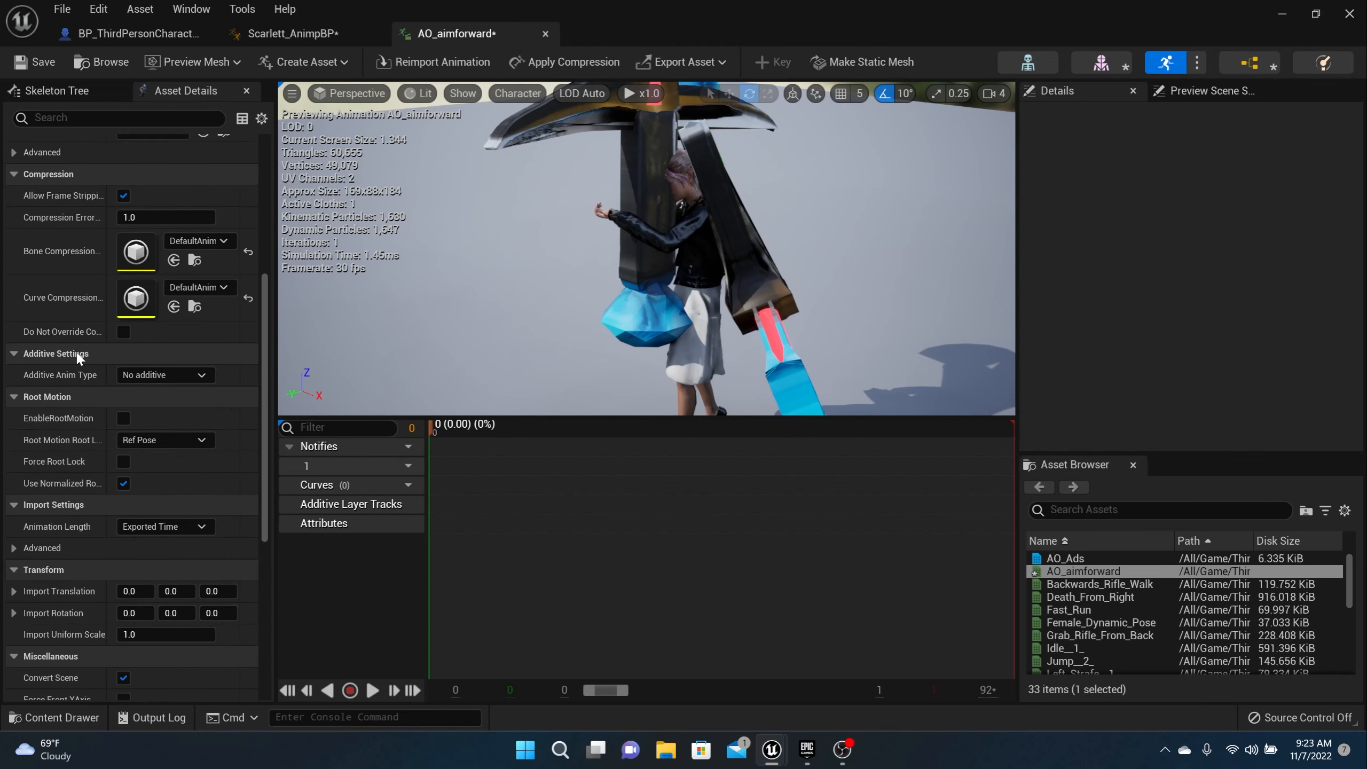
left_click(161, 375)
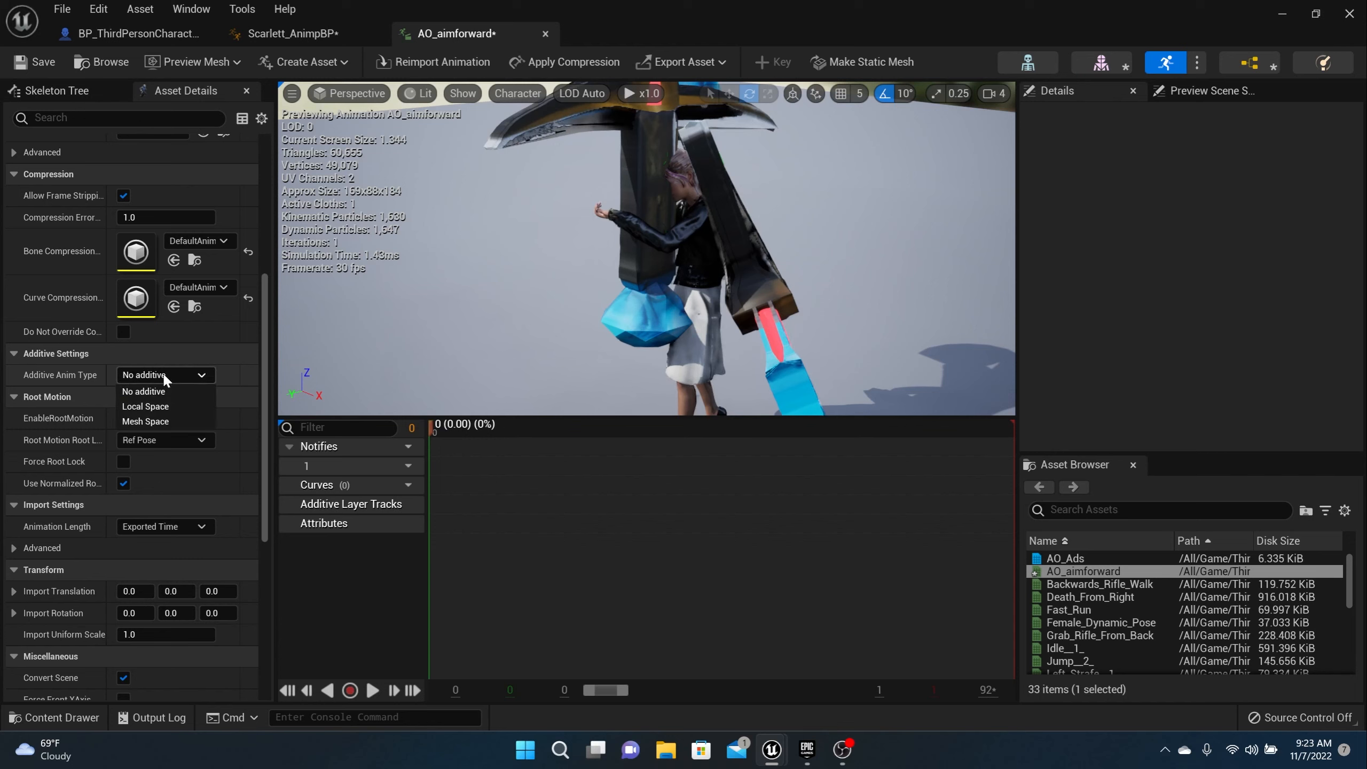
left_click(169, 422)
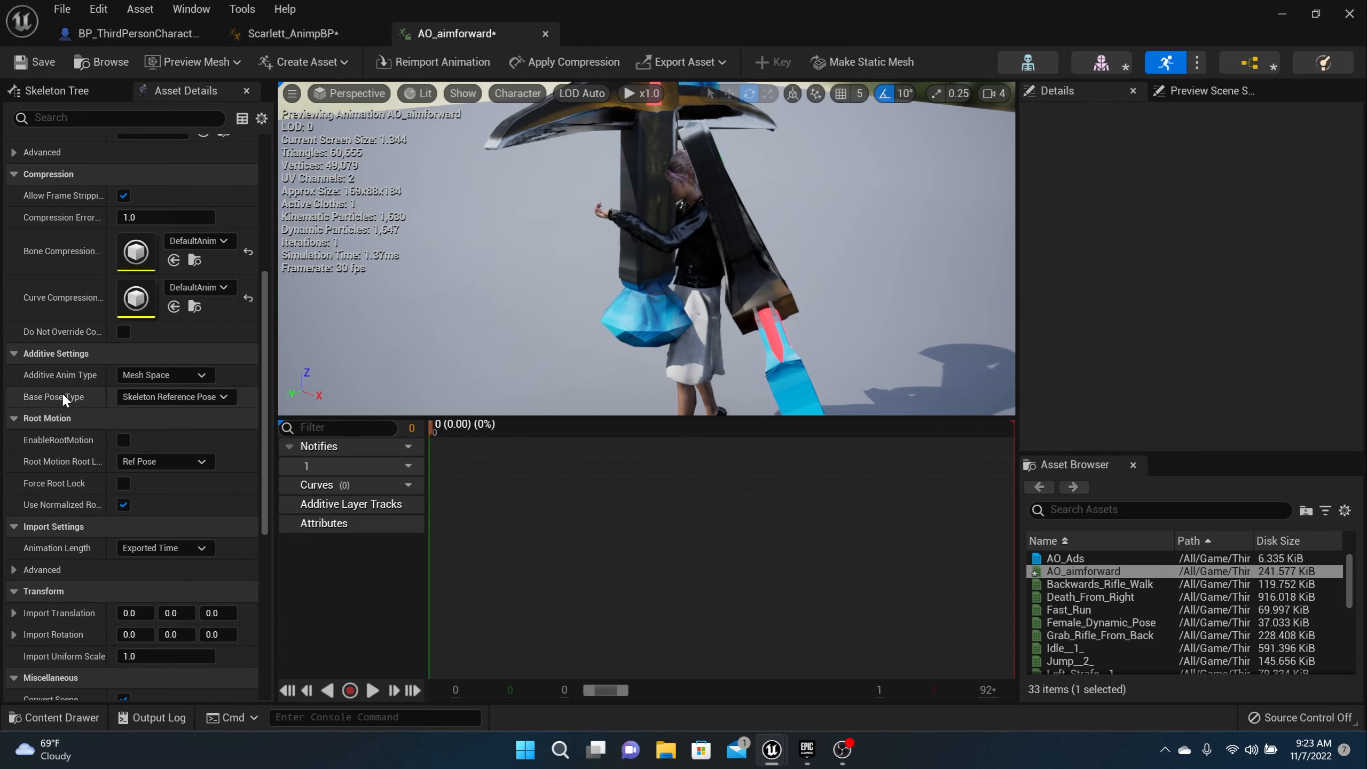
left_click(183, 395)
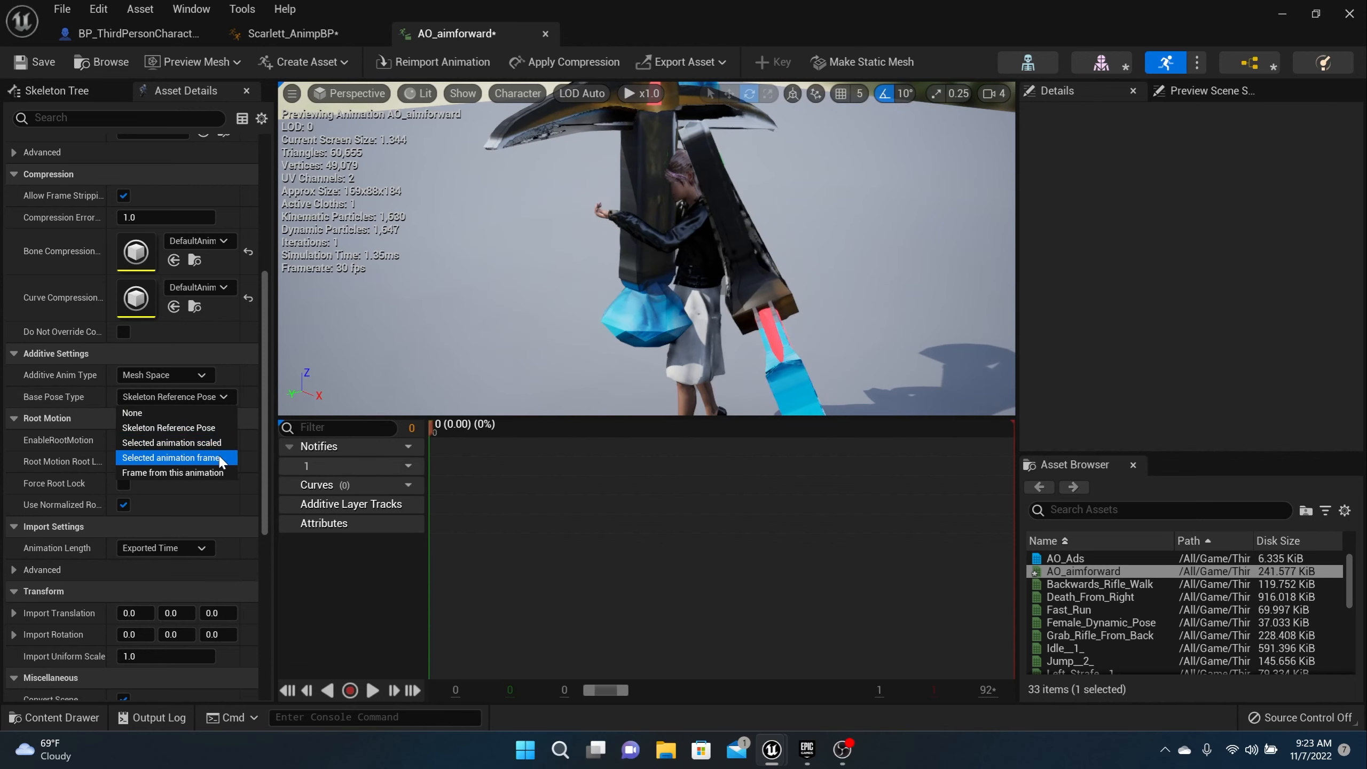
left_click(171, 458)
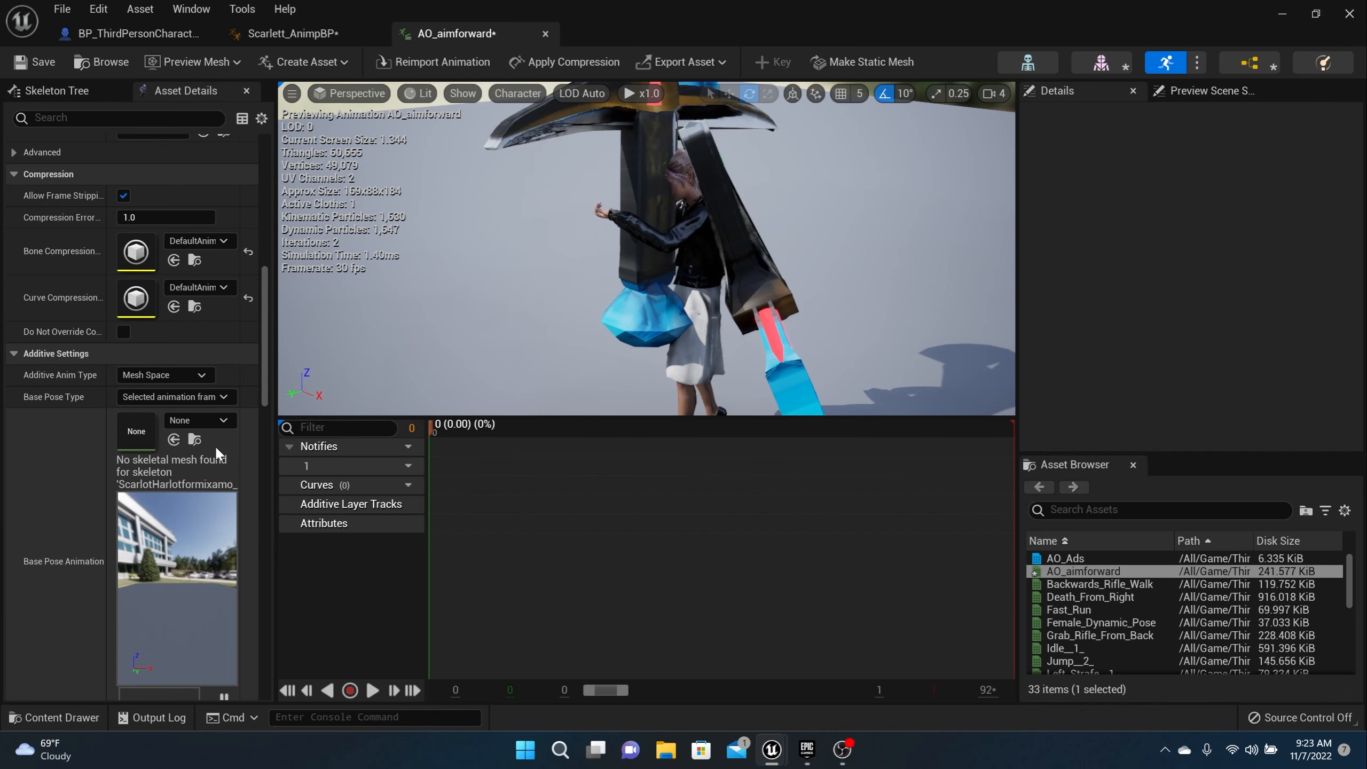
Step: Choose Idle__1_ as the base pose animation for AO_aimforward
scroll(178, 401, "down", 4)
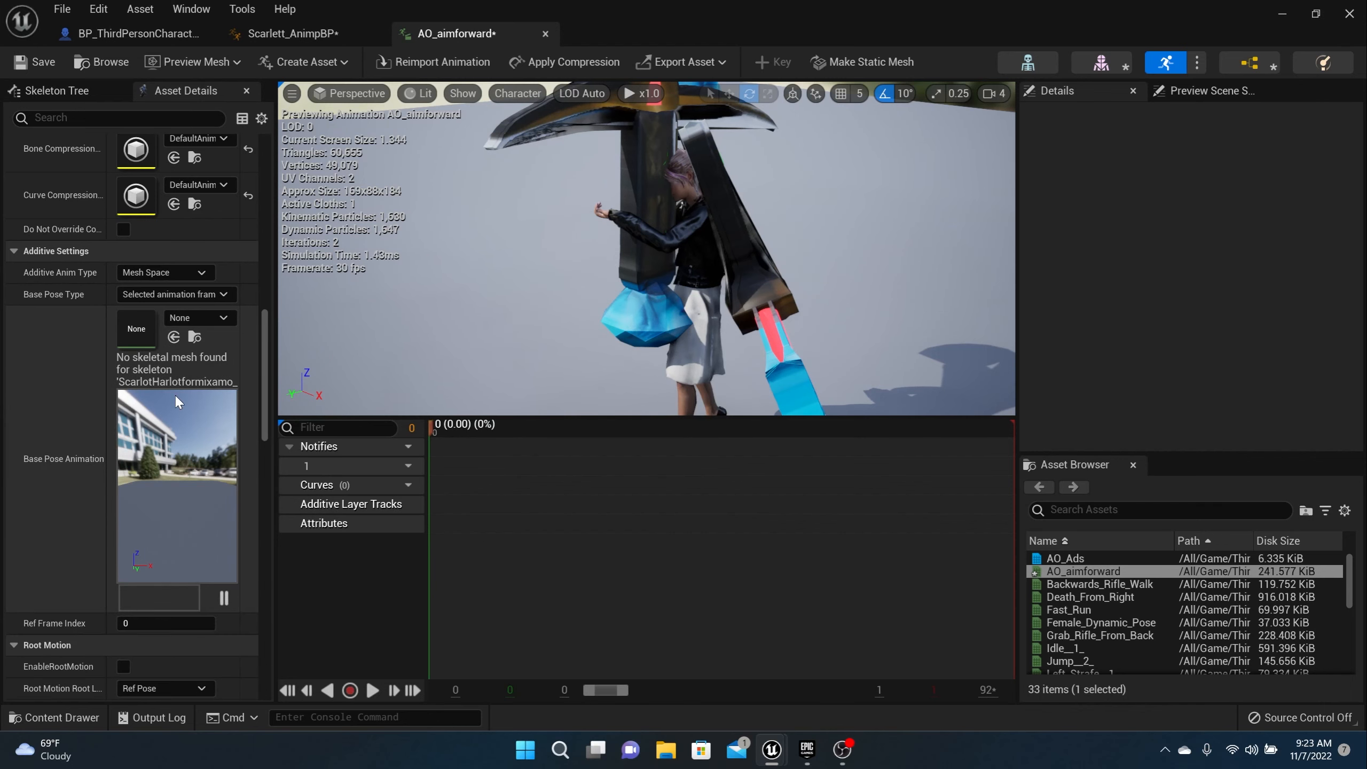
left_click(211, 318)
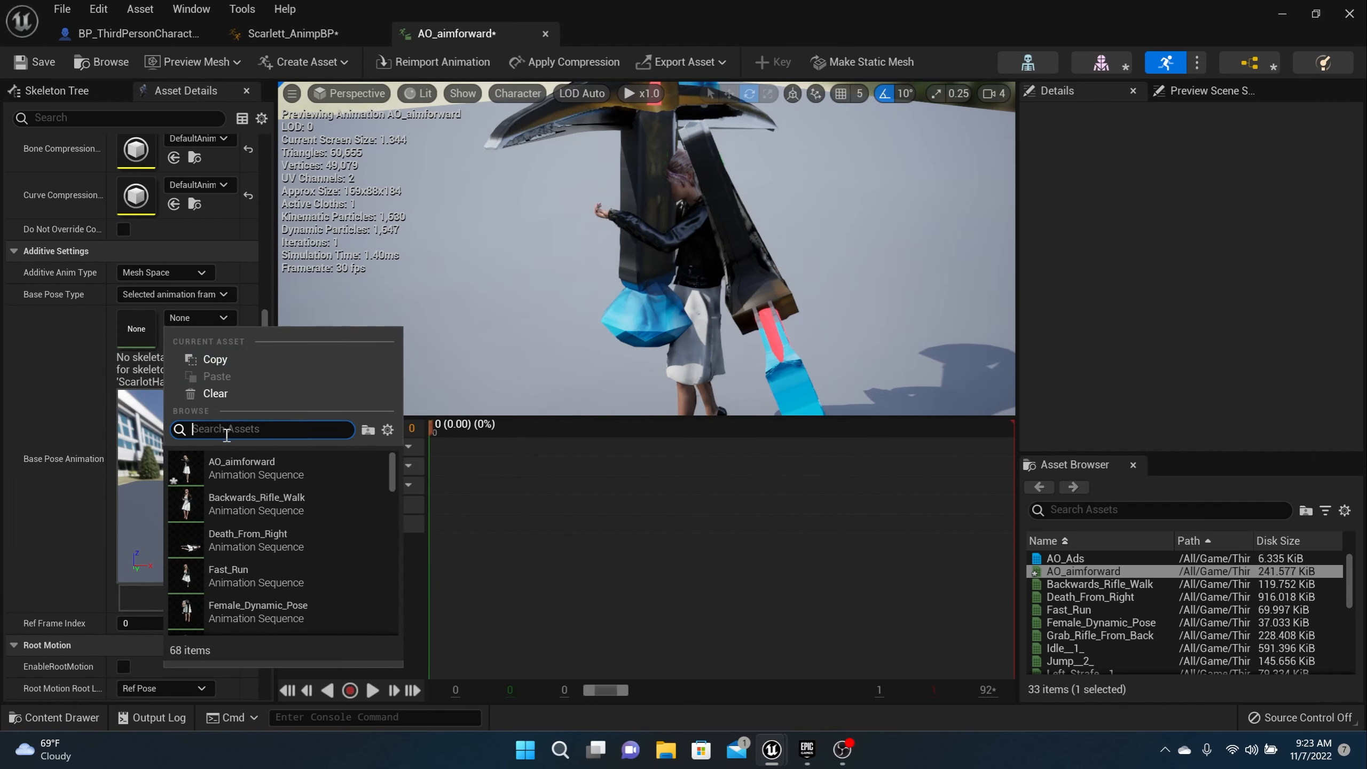
type("idle")
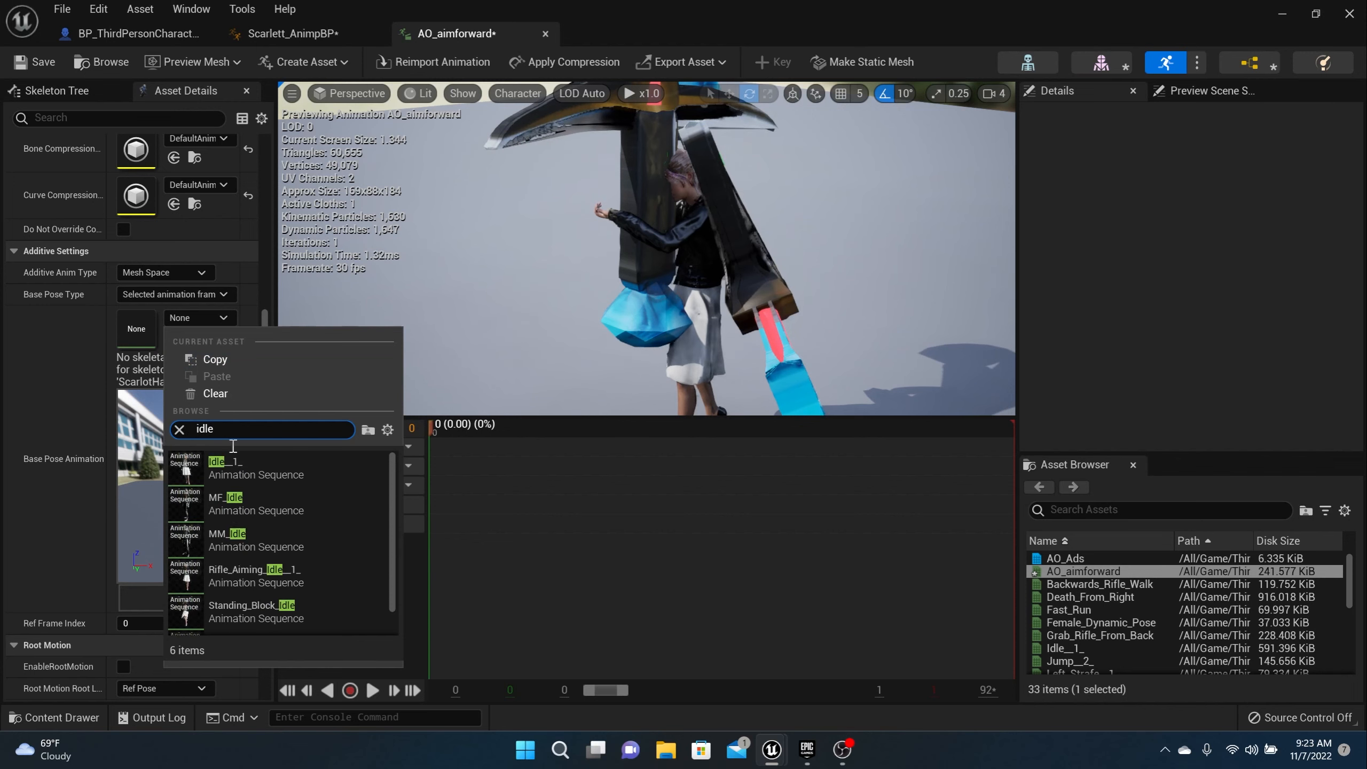
left_click(235, 473)
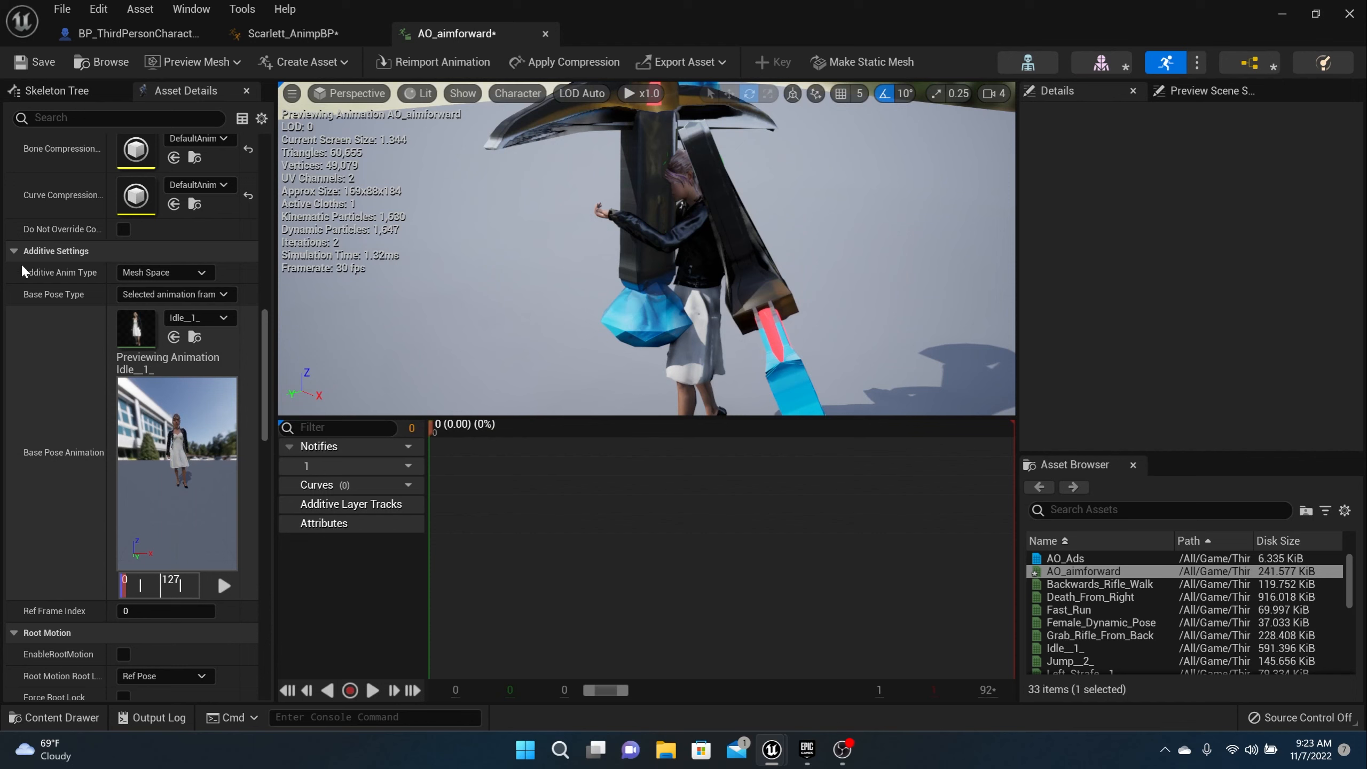
Step: Set AO_aimforward's base pose animation to Rifle_Aiming_Idle__1_ and save the sequence
left_click(181, 313)
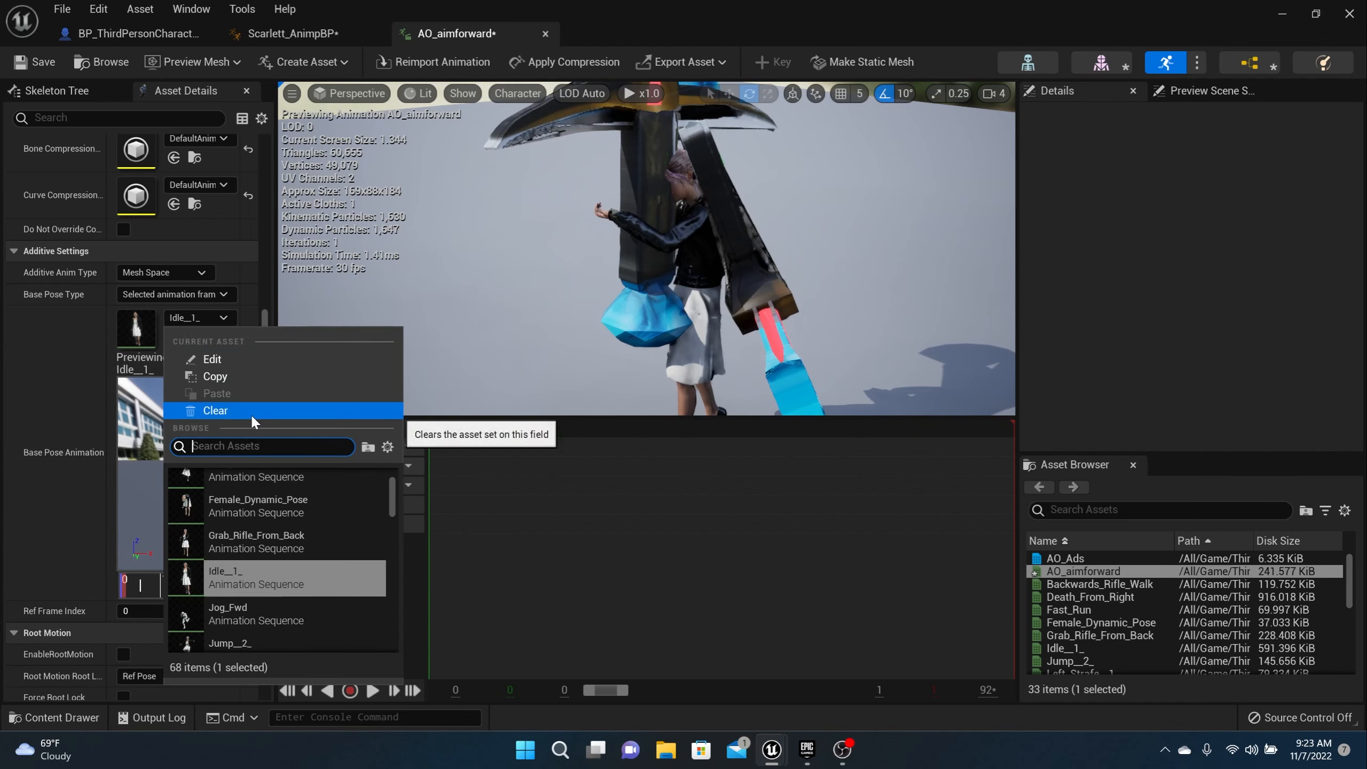
type("rifle")
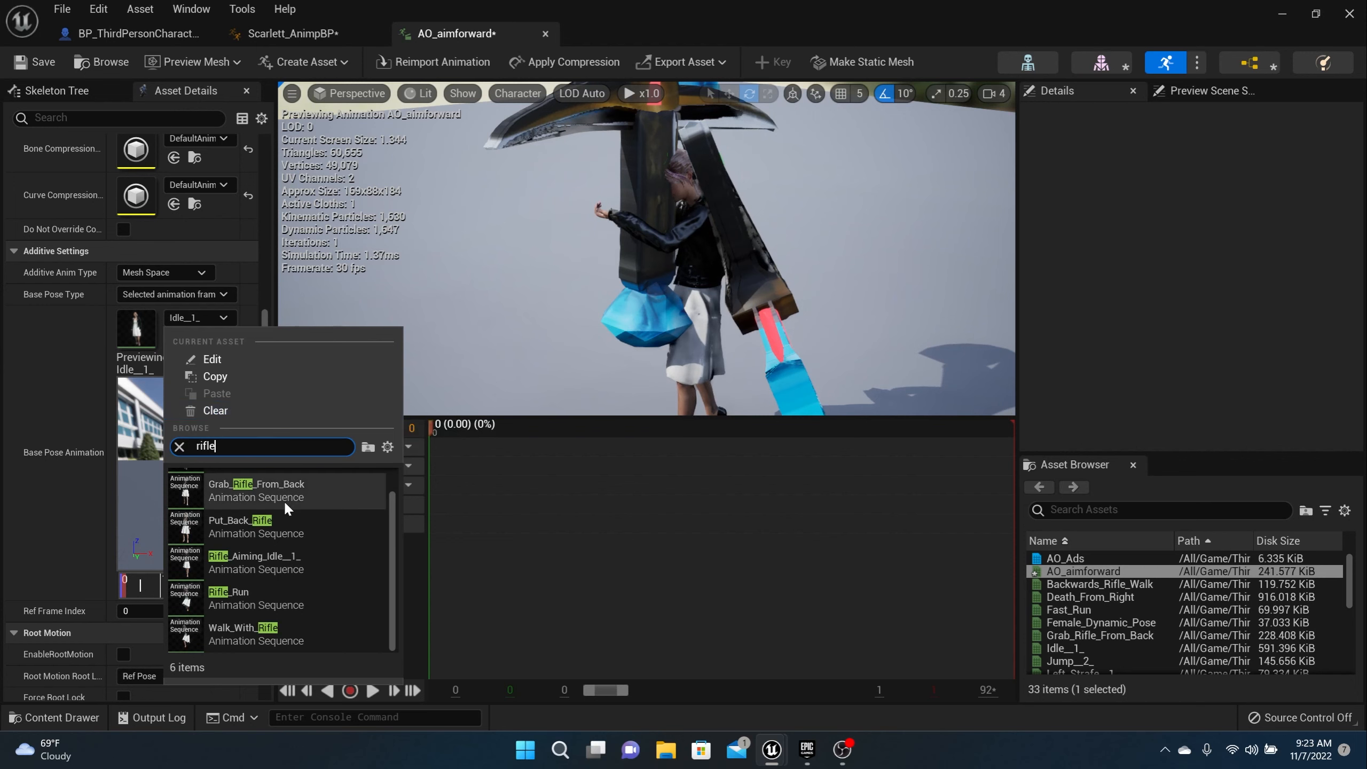
left_click(256, 559)
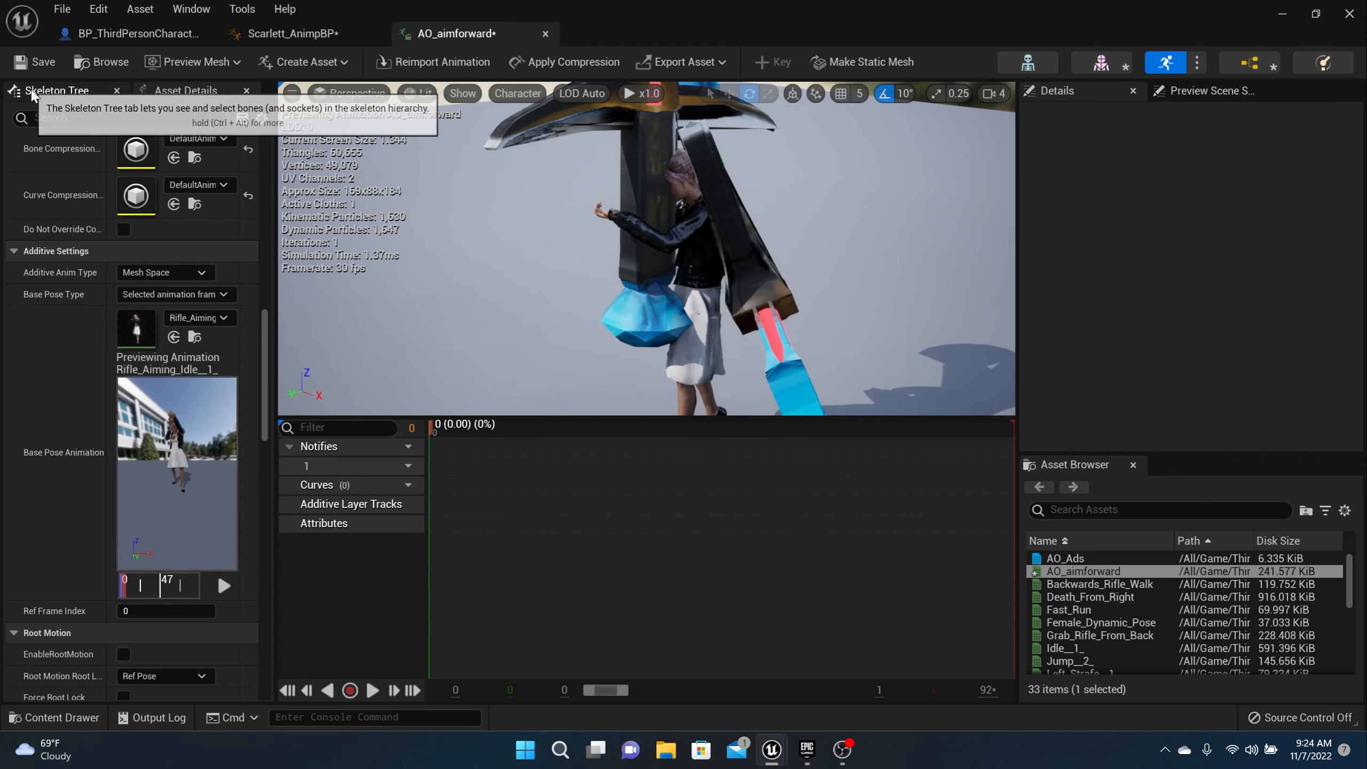
left_click(32, 65)
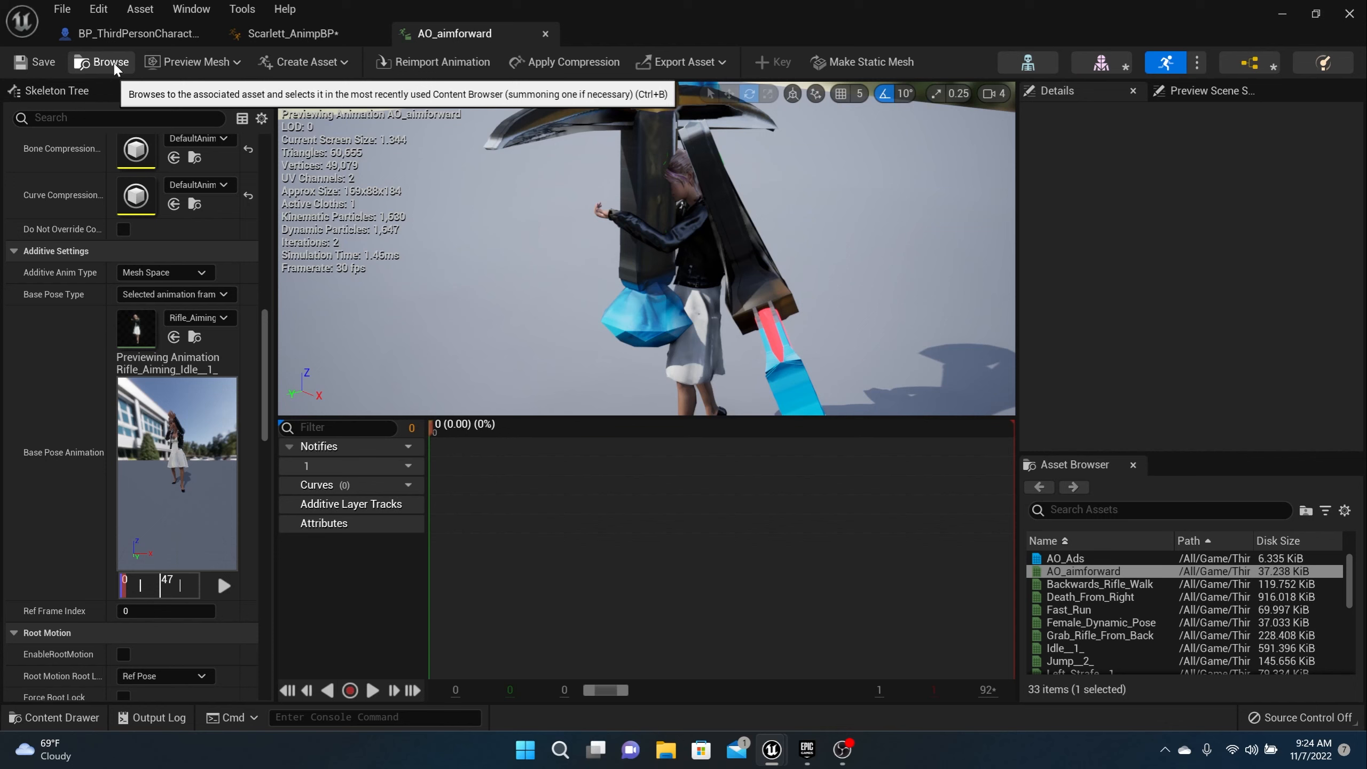
Step: Find and select the Spine bone in AO_aimforward's skeleton hierarchy, and save the sequence
left_click(81, 88)
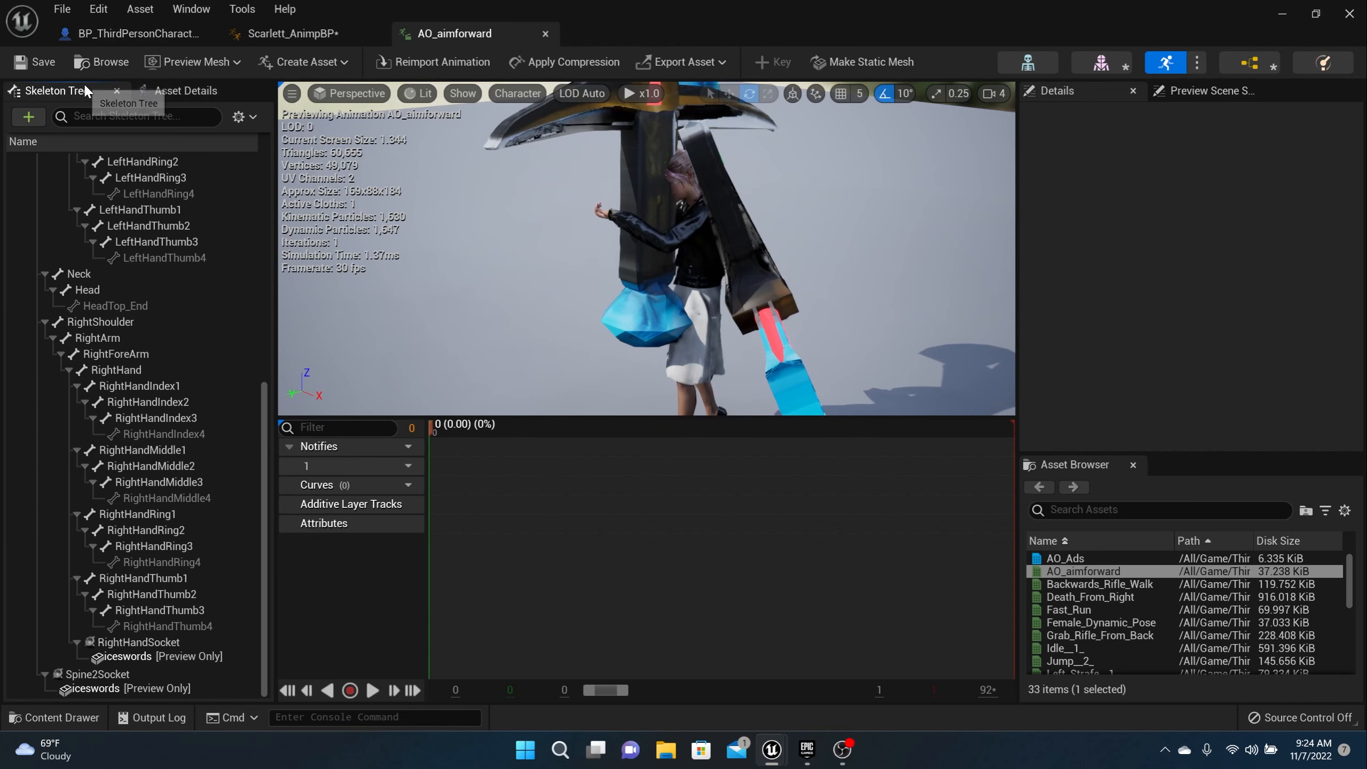
scroll(178, 272, "up", 15)
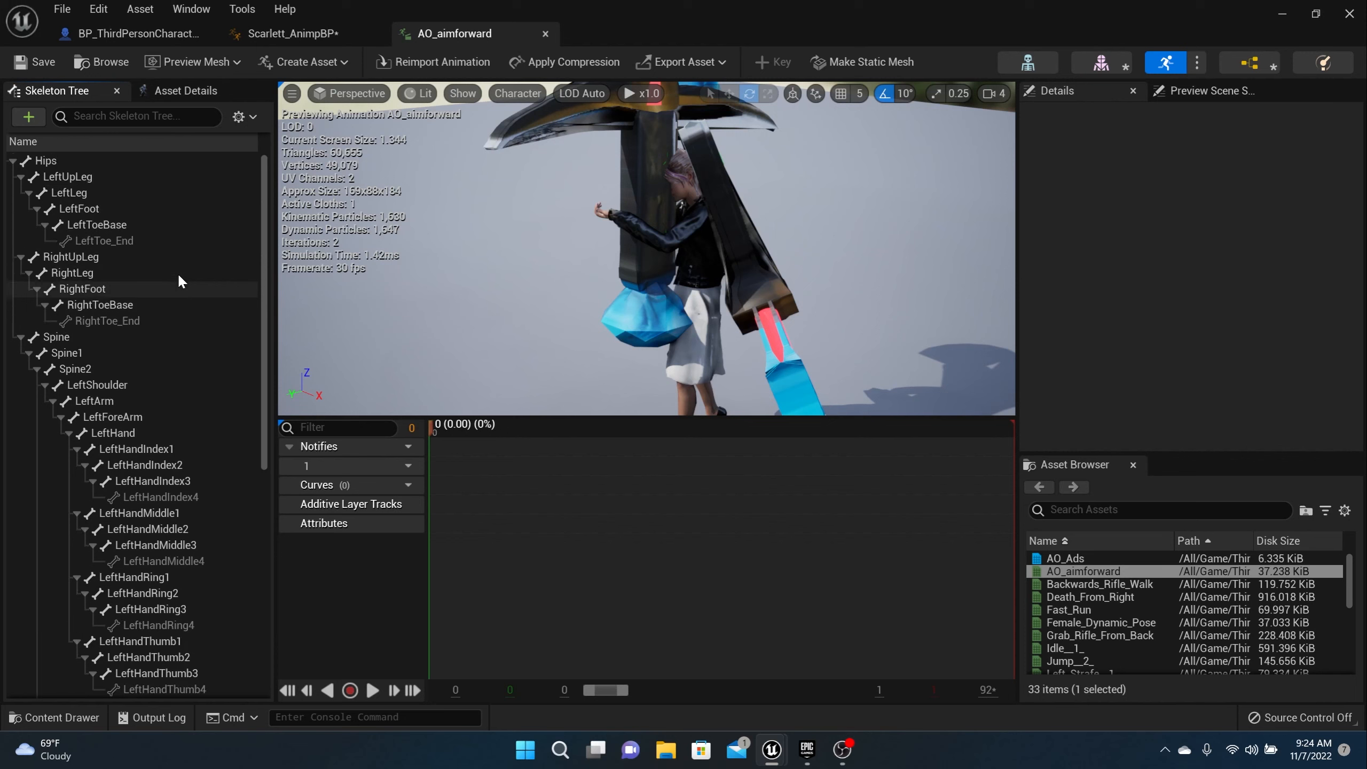
scroll(172, 256, "down", 10)
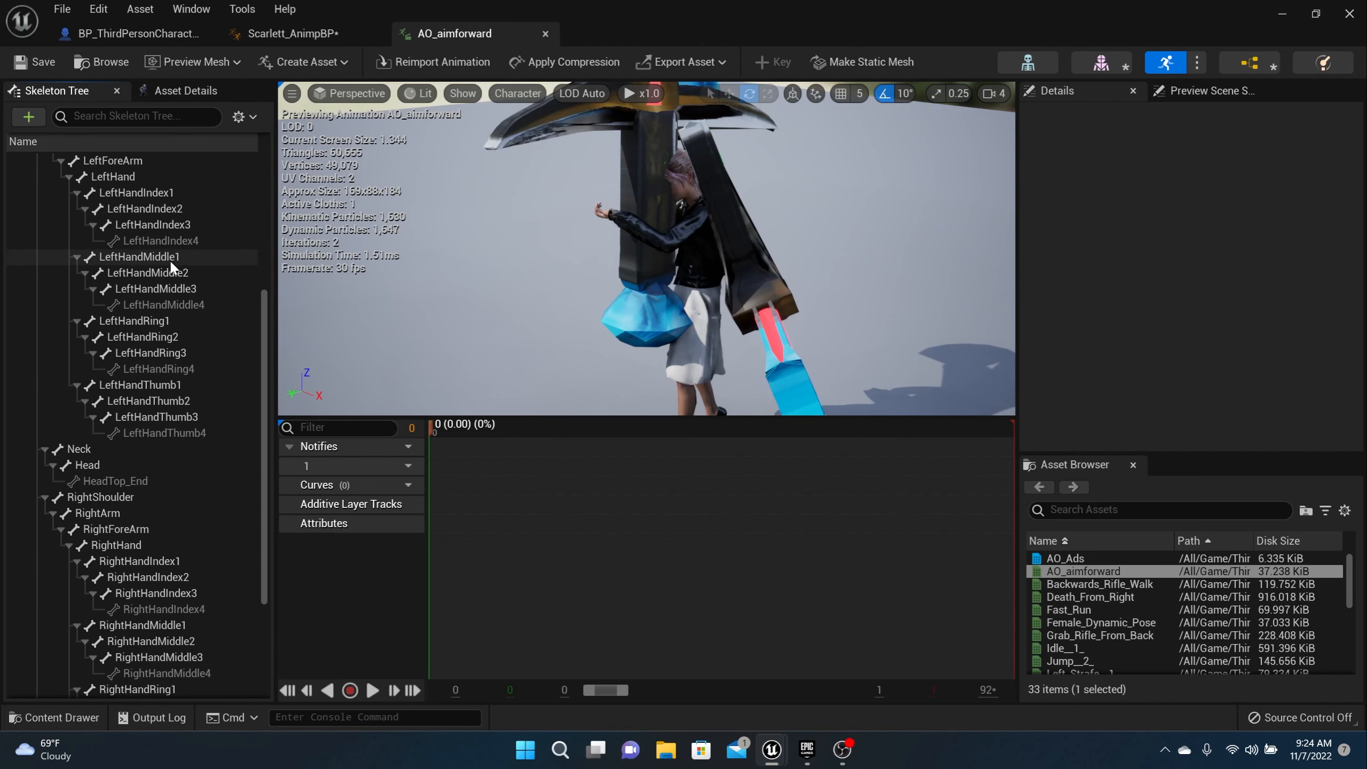
scroll(153, 306, "down", 1)
scroll(153, 306, "up", 2)
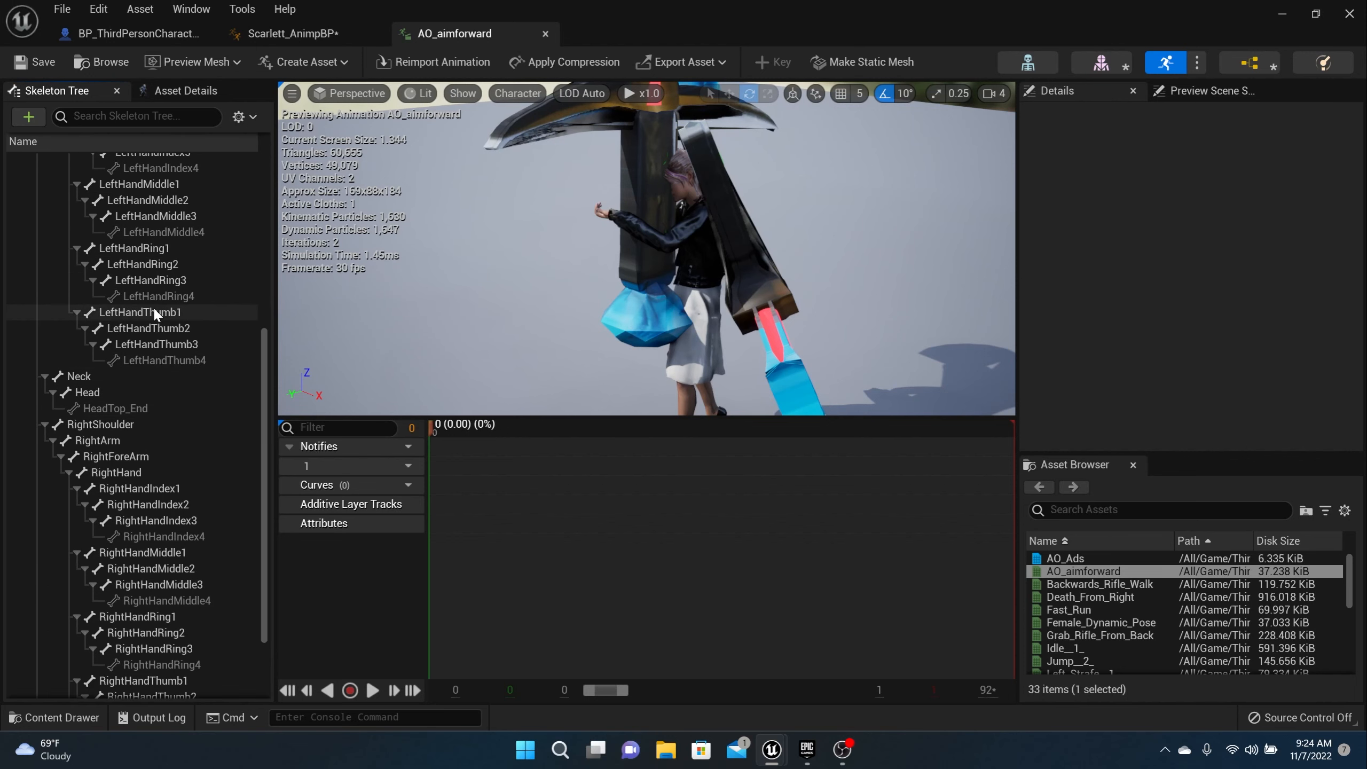
scroll(155, 313, "down", 2)
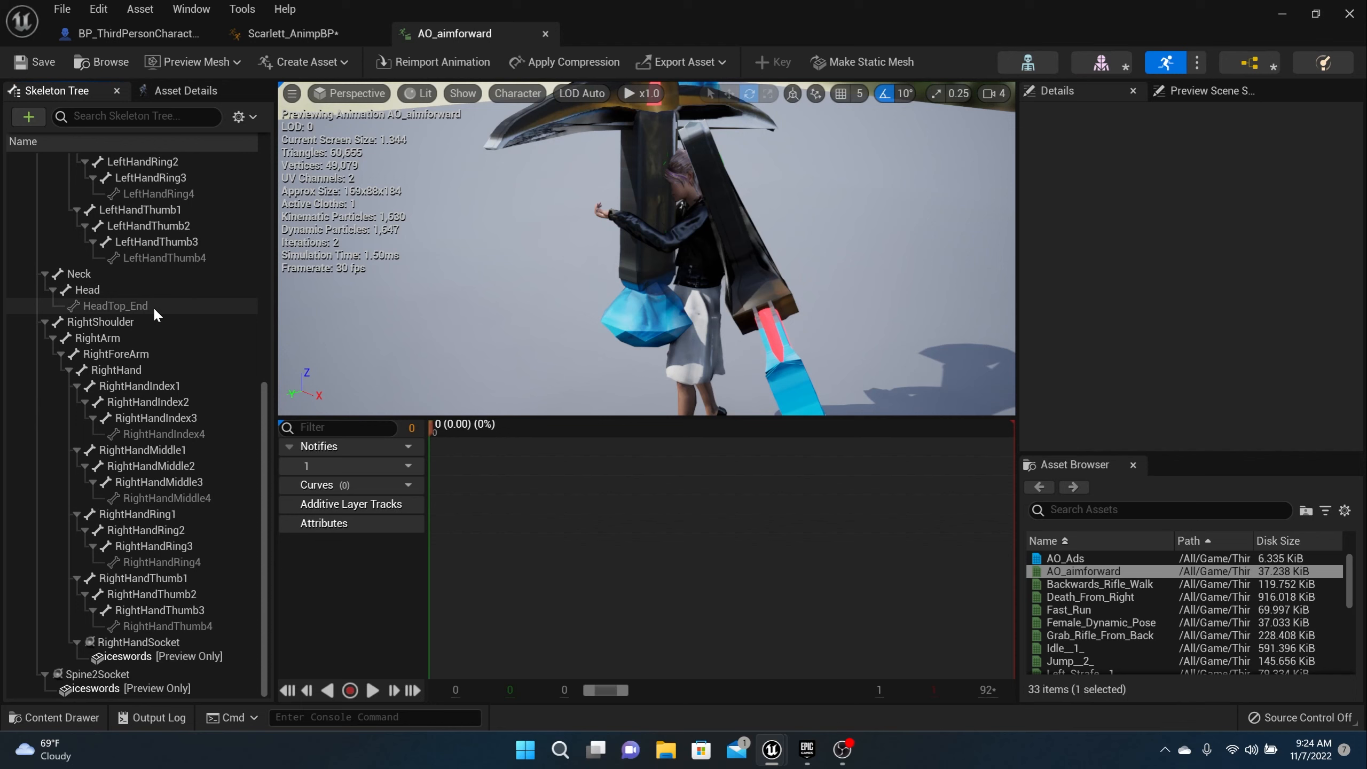
scroll(155, 311, "up", 10)
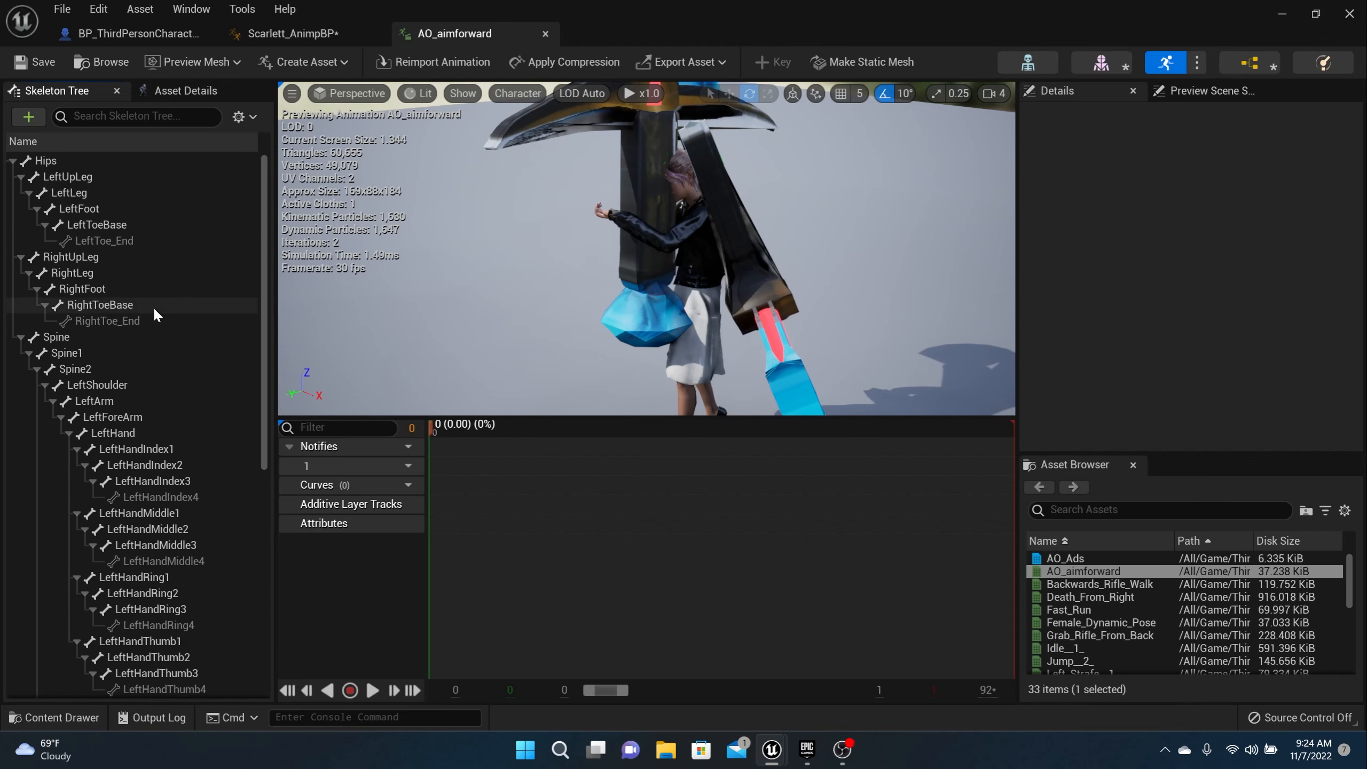
left_click(75, 338)
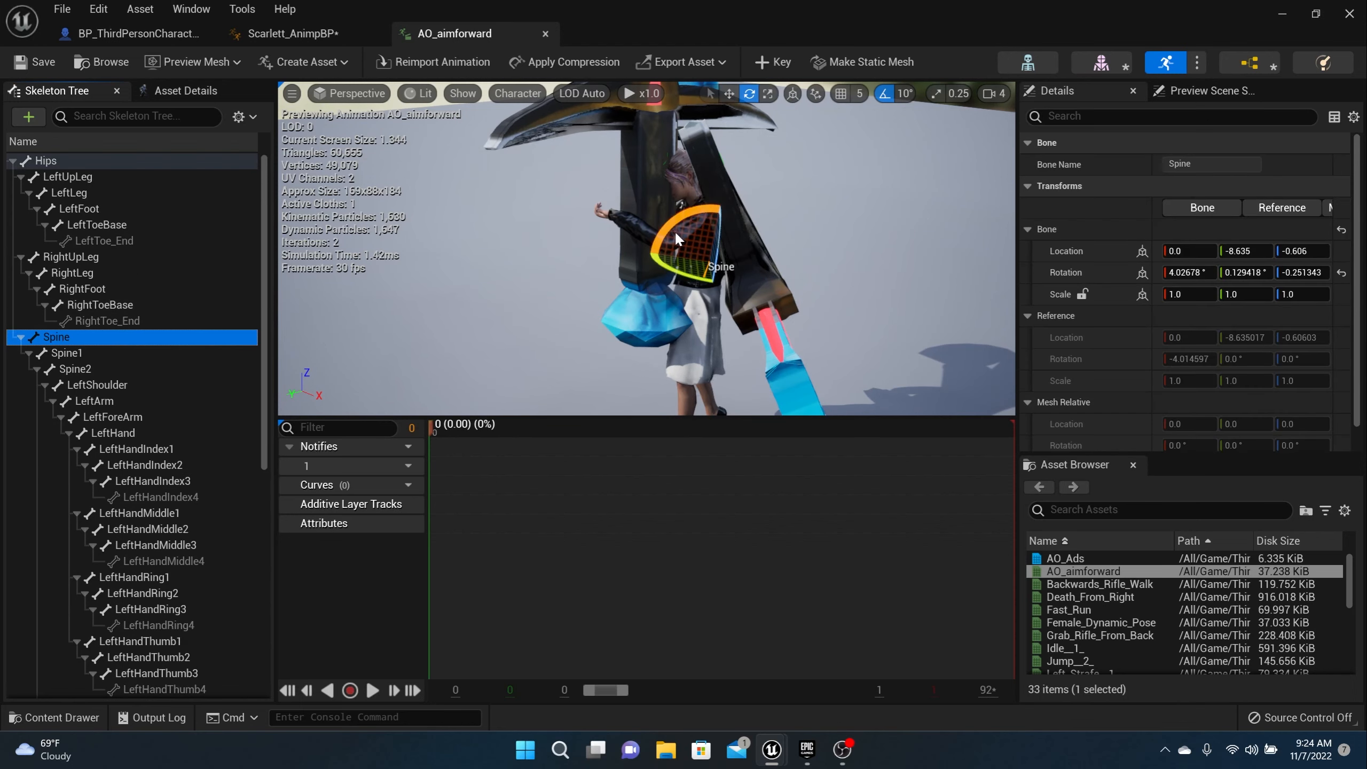
scroll(675, 232, "down", 2)
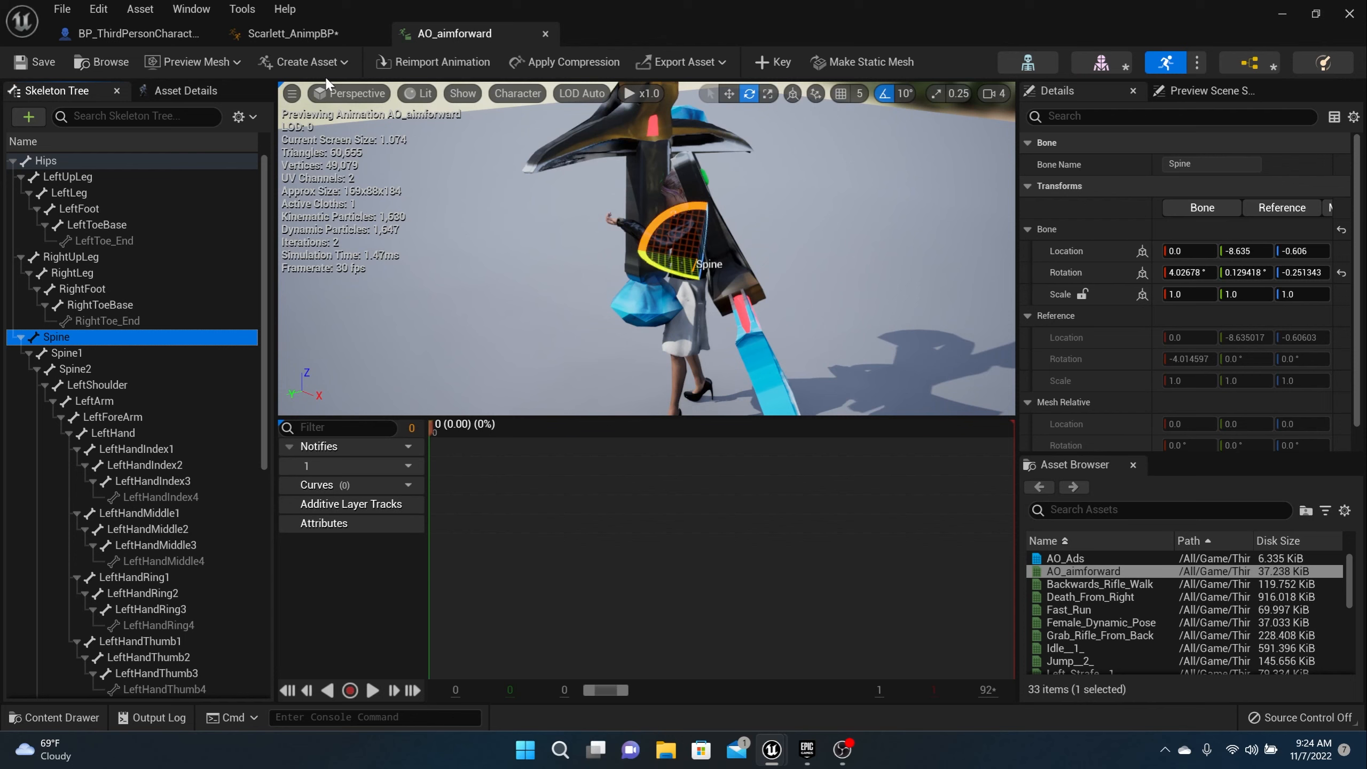
left_click(35, 60)
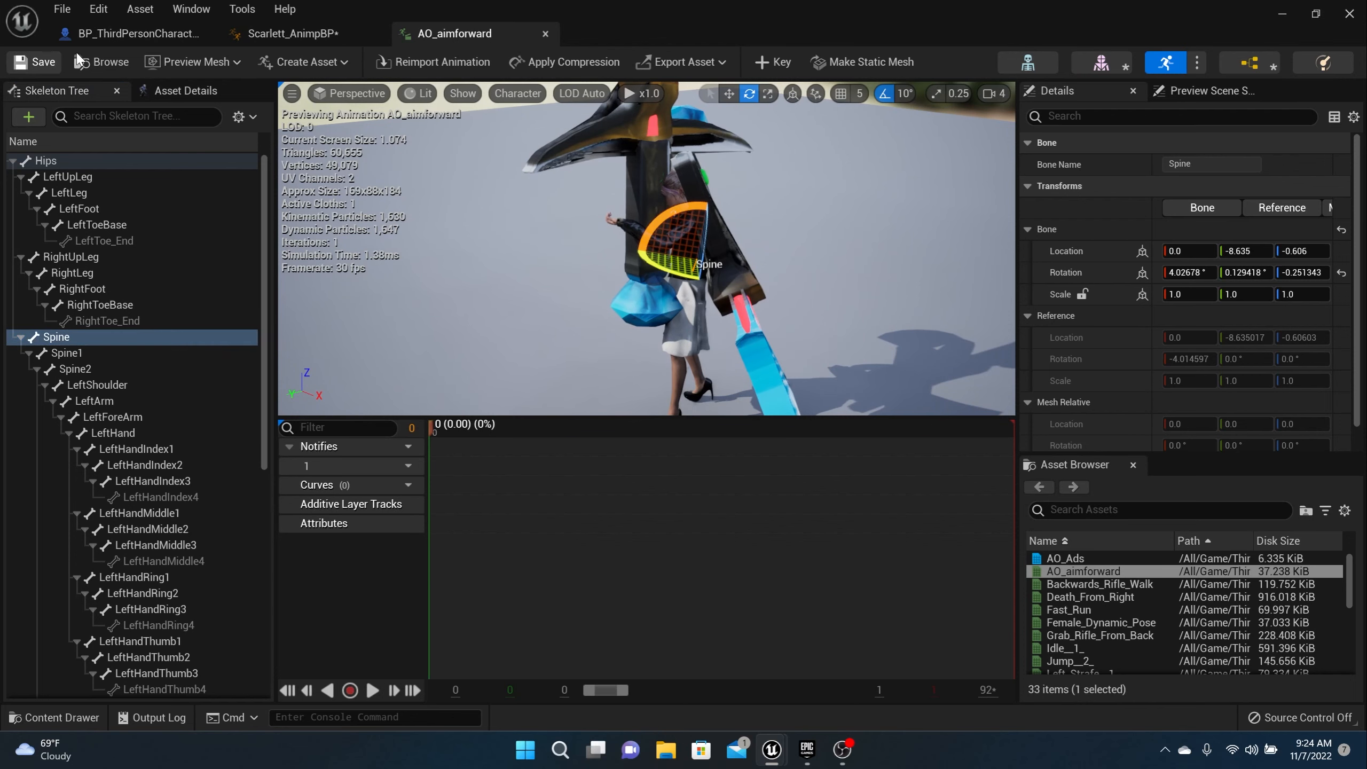
Step: Duplicate AO_aimforward in the Anims folder, name the copy AO_aimup and open it for editing
left_click(60, 717)
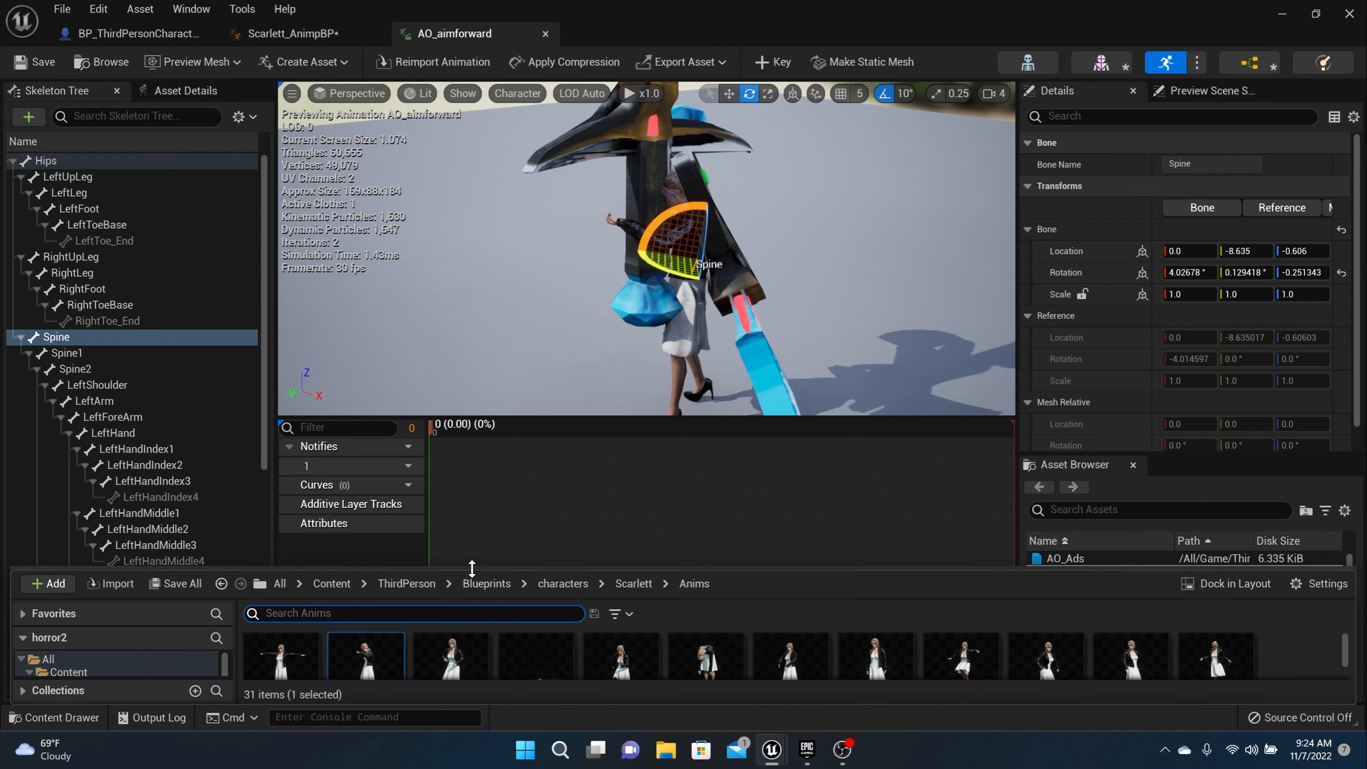
left_click_drag(470, 565, 450, 349)
right_click(369, 477)
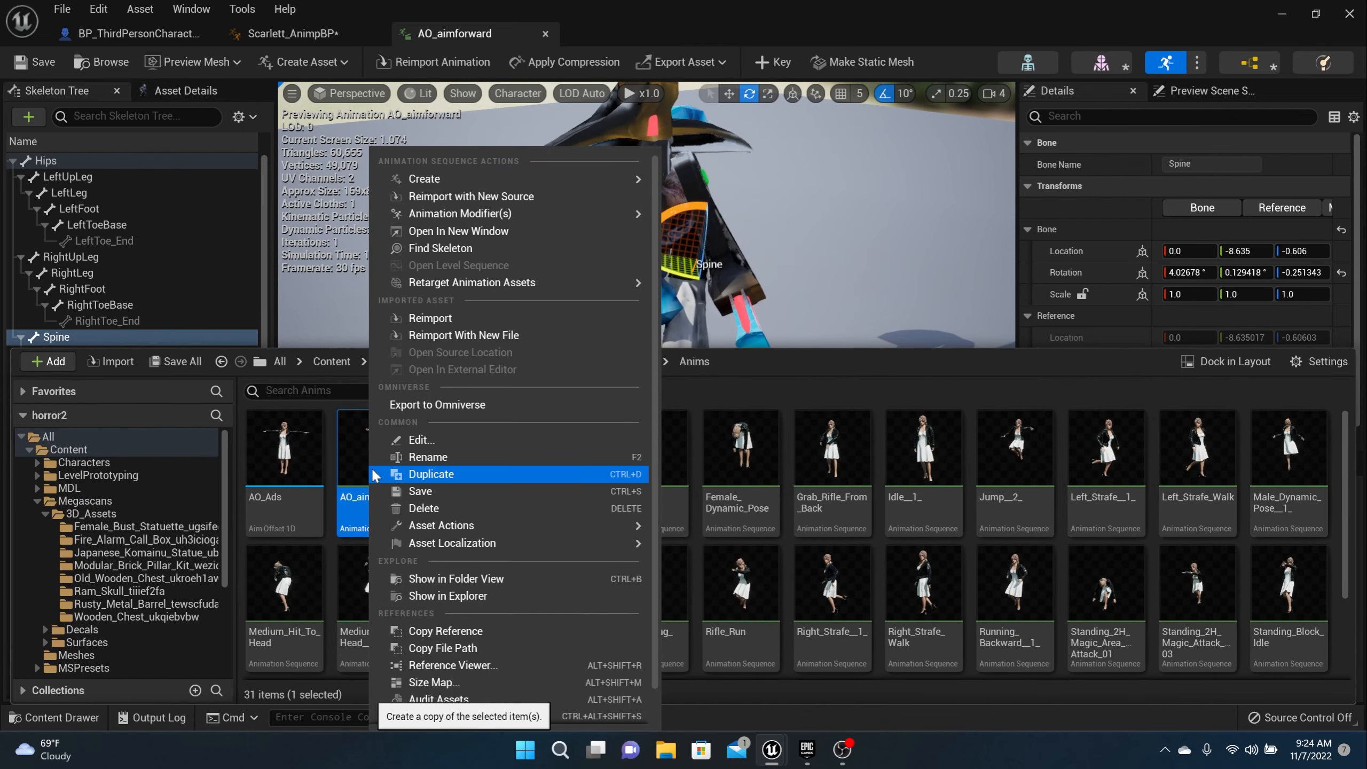
key("Escape")
key("ctrl+d")
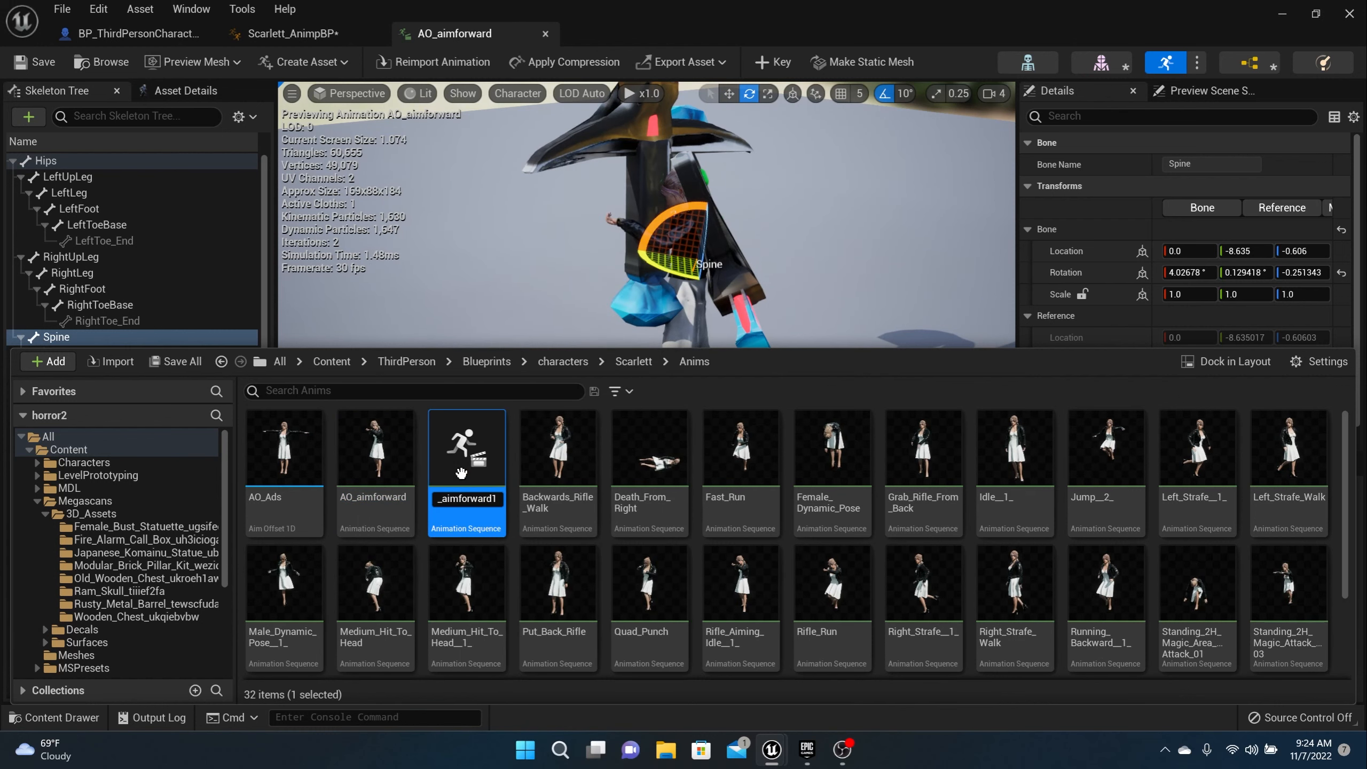
key("BackSpace")
key("BackSpace")
key("Return")
double_click(461, 473)
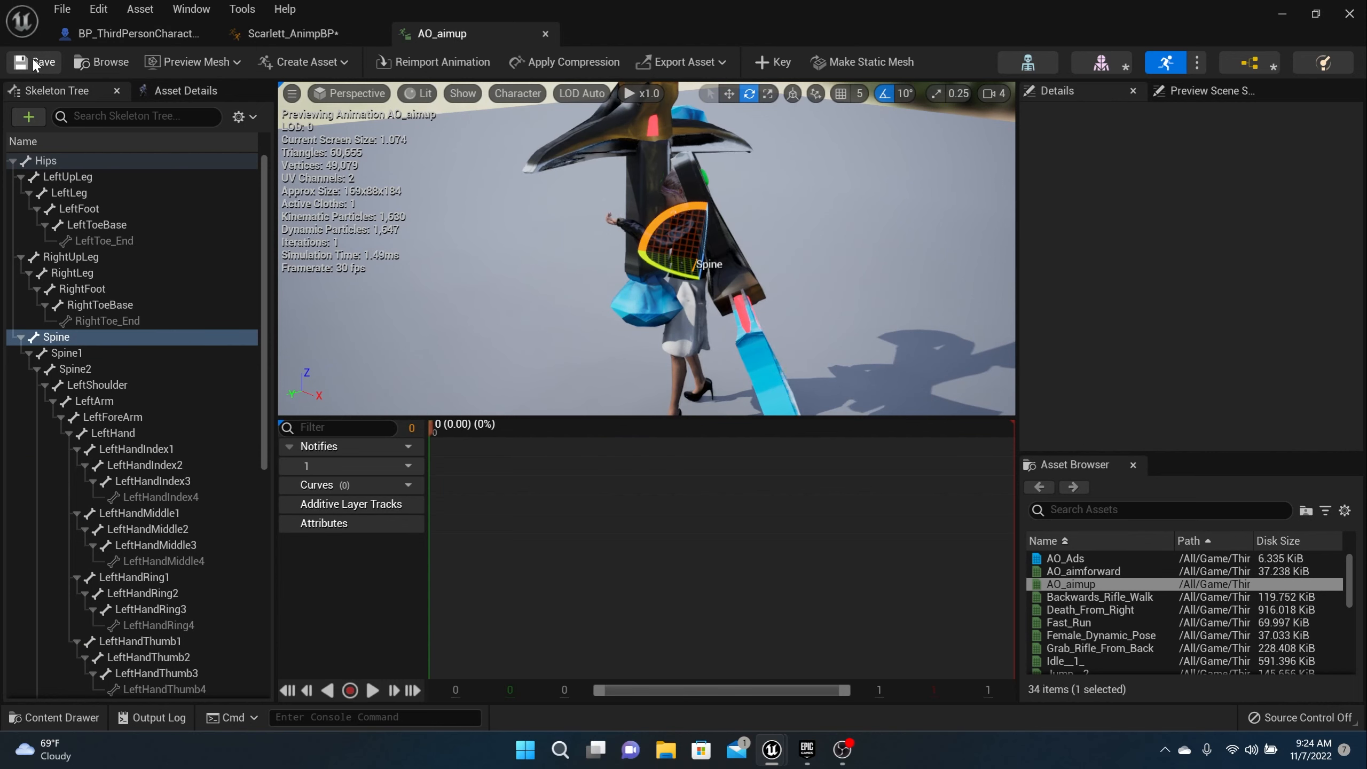
Step: Rotate AO_aimup's Spine bone by about -50 degrees around X to tilt the upper body, and key the pose at frame 0
left_click(647, 230)
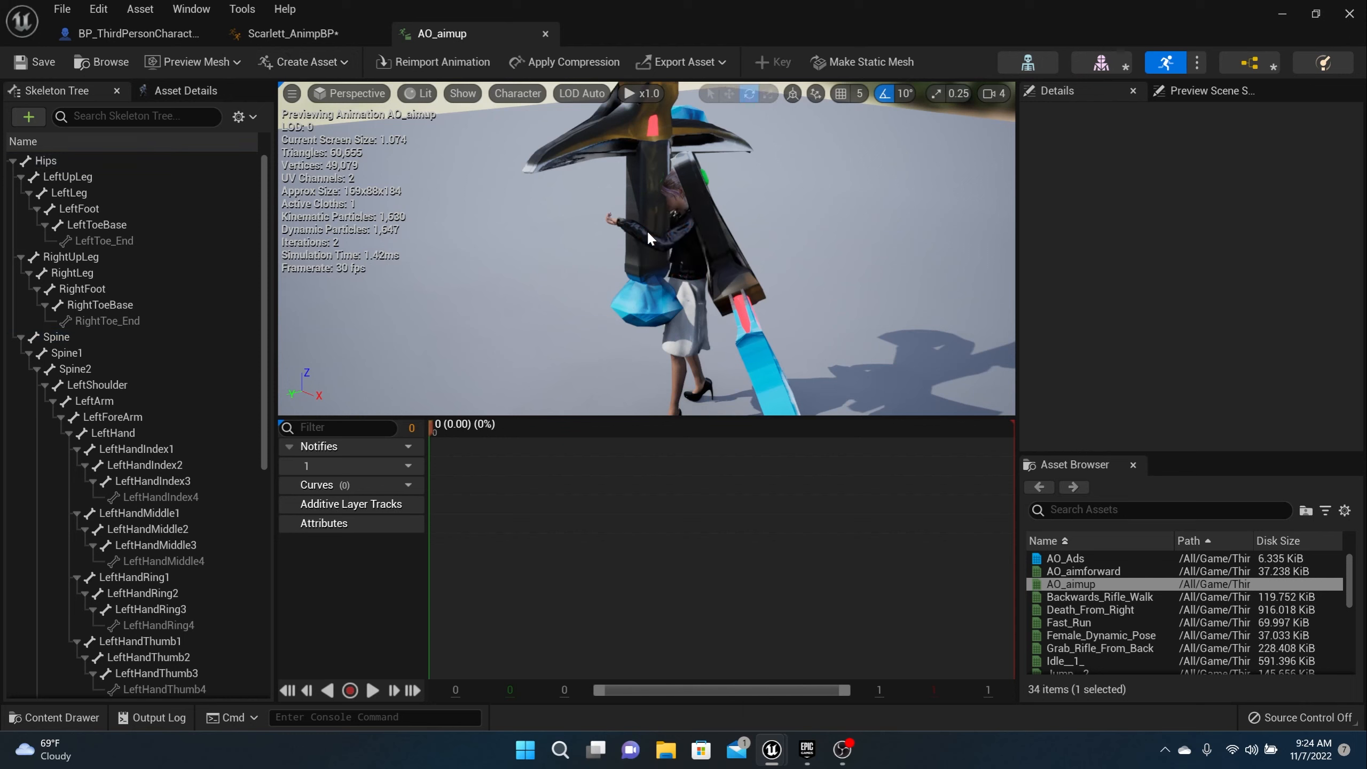
left_click(78, 338)
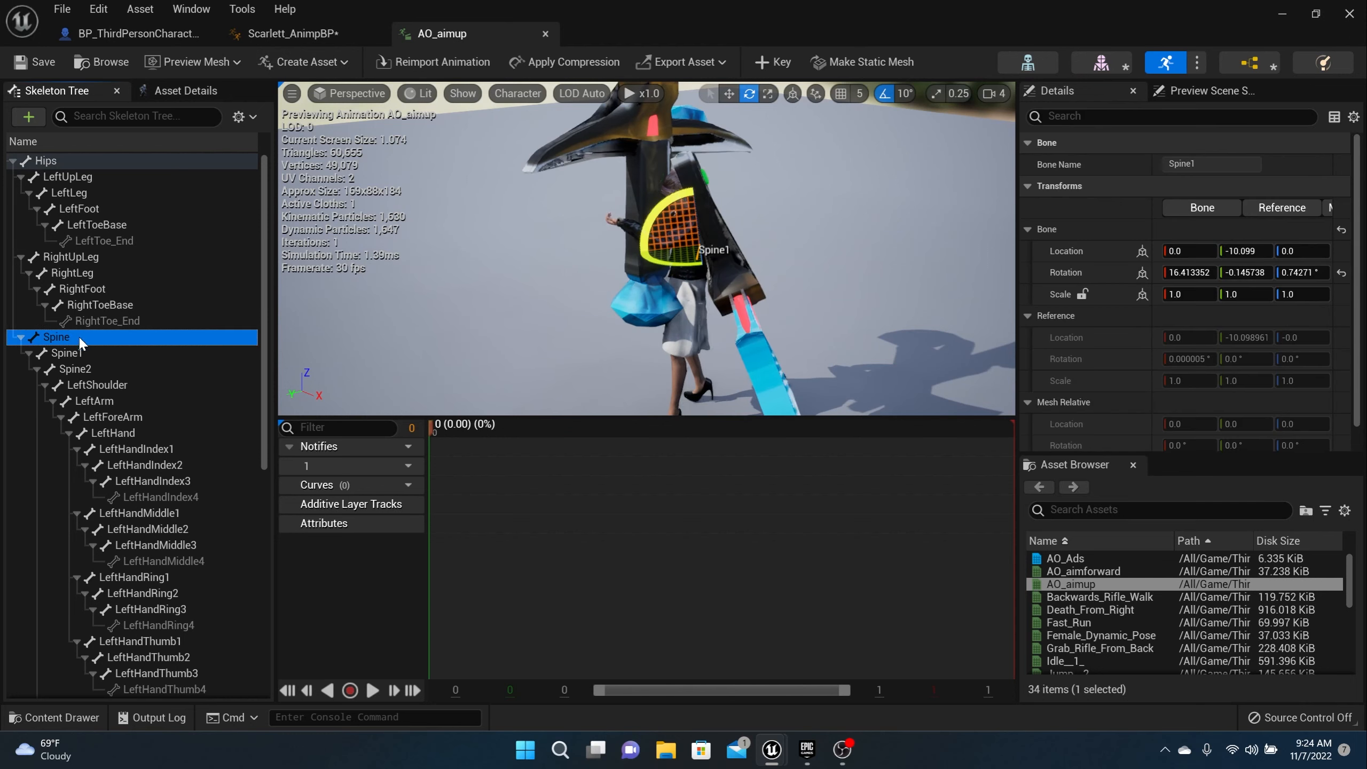
left_click_drag(659, 223, 631, 254)
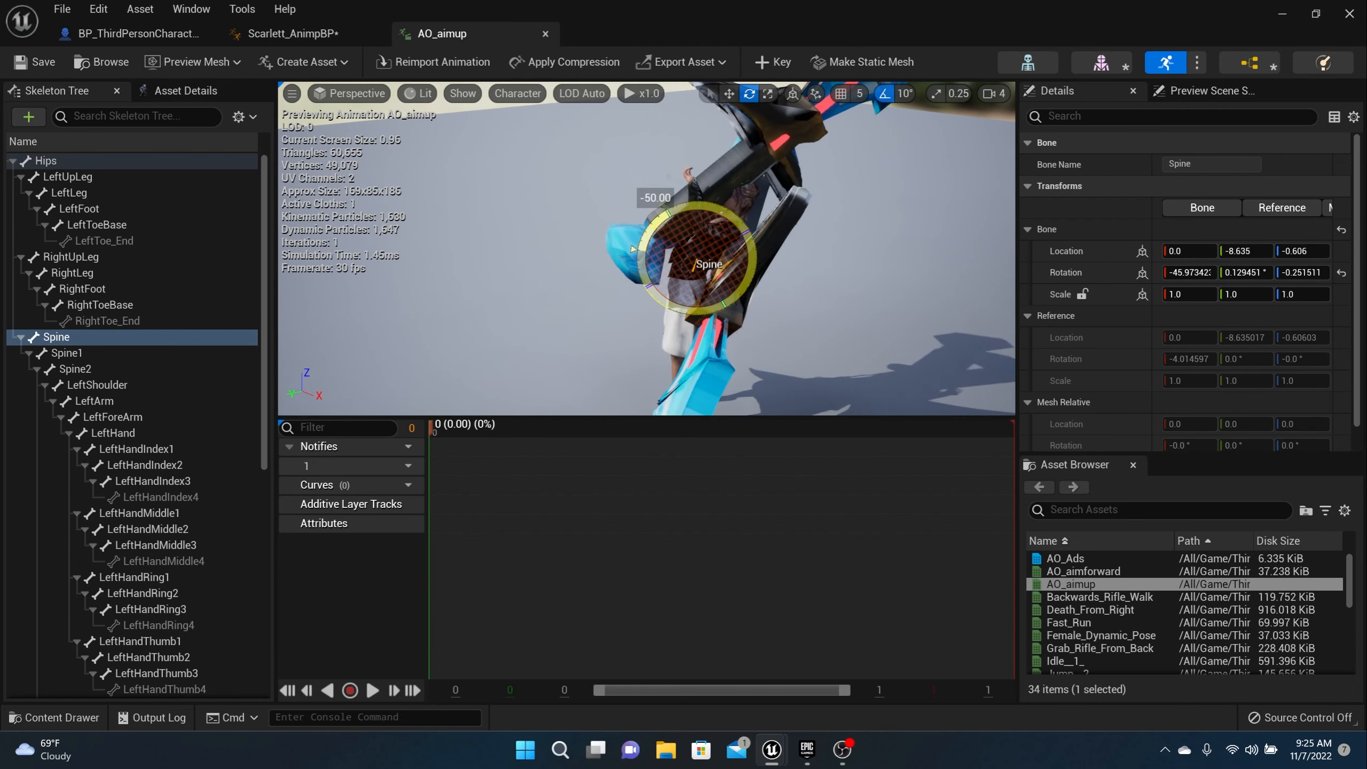
left_click_drag(634, 249, 634, 248)
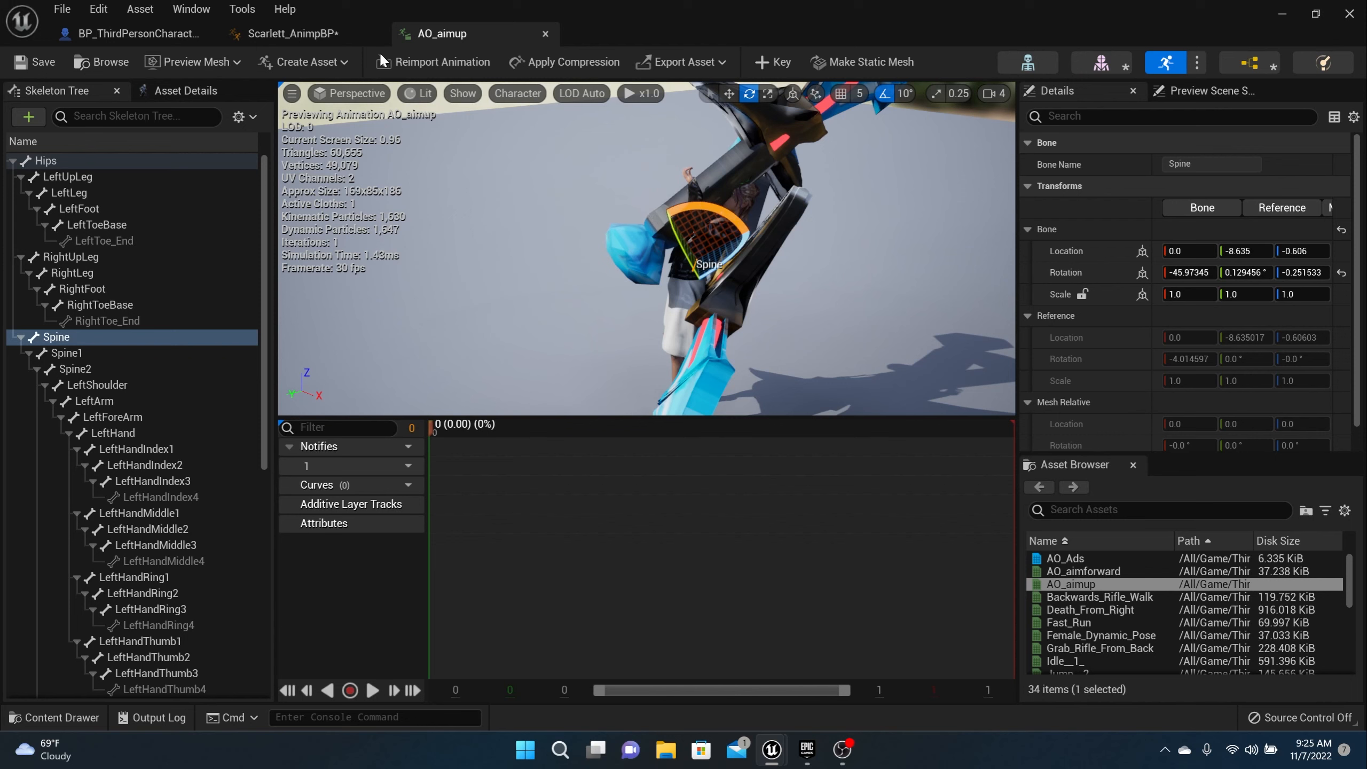
left_click(763, 63)
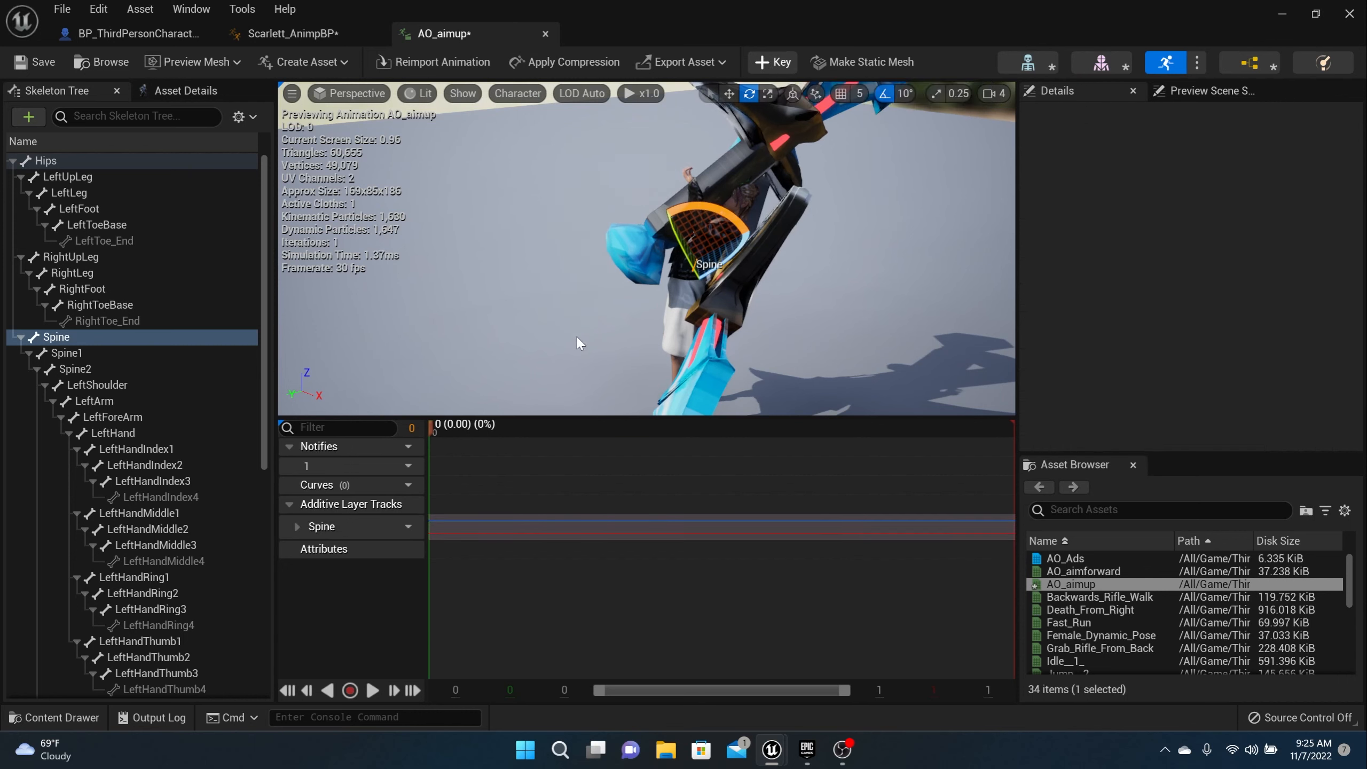
left_click(771, 63)
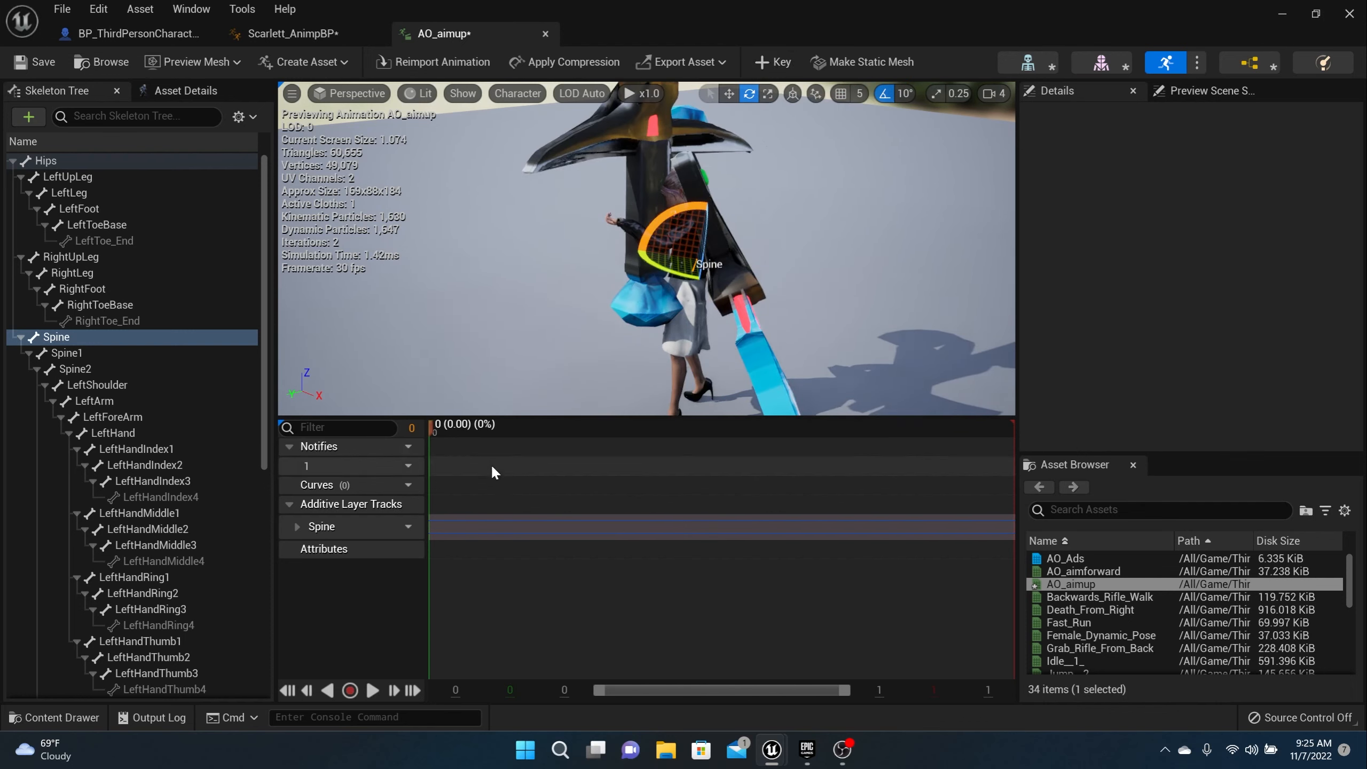
key("ctrl+z")
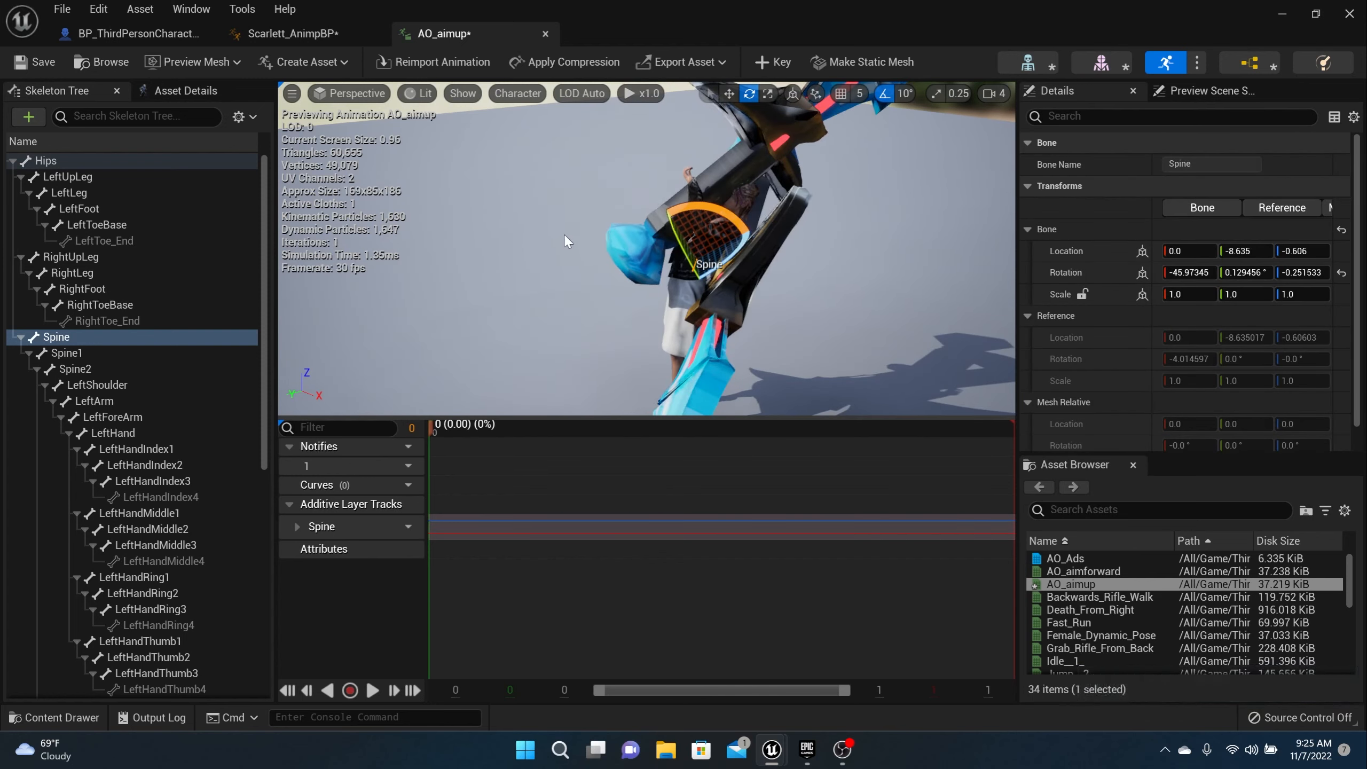
Step: Save AO_aimup, apply compression to it and close the sequence
left_click(32, 61)
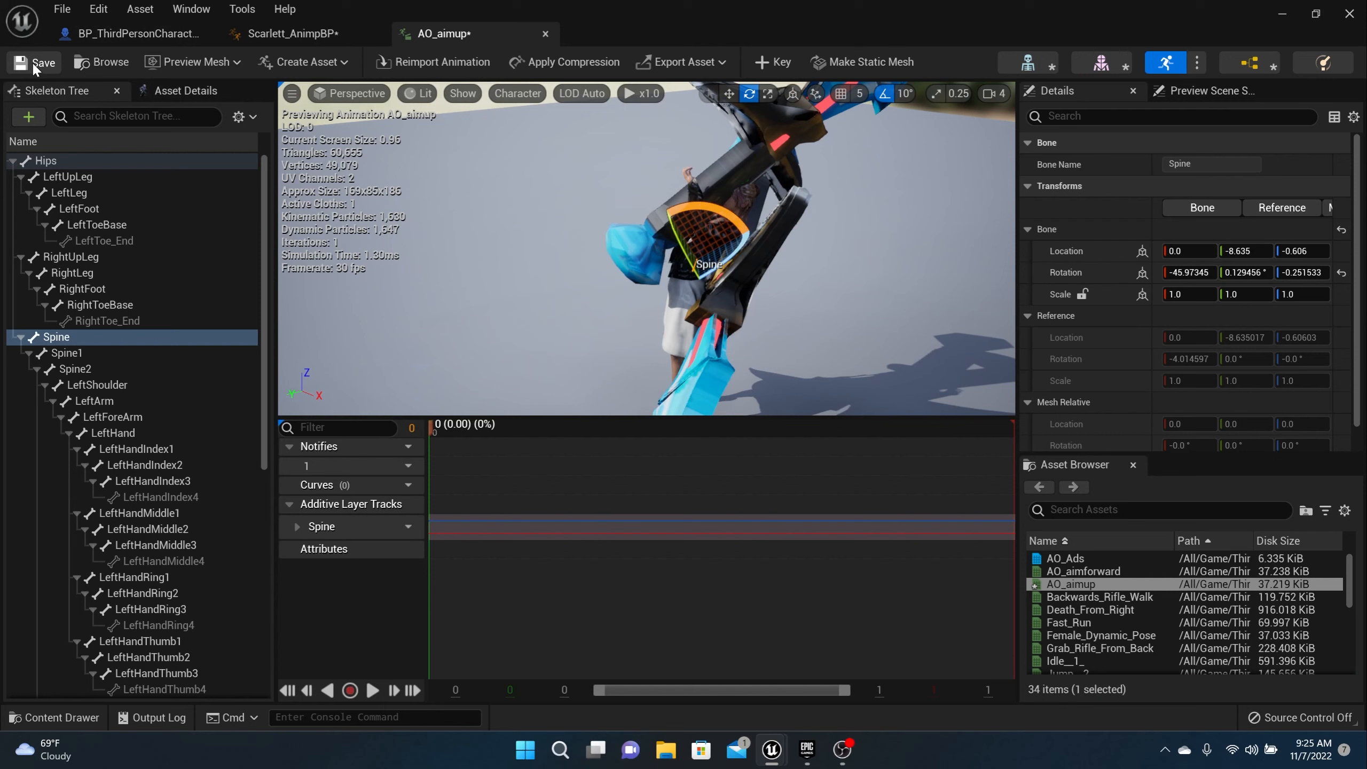
left_click(577, 62)
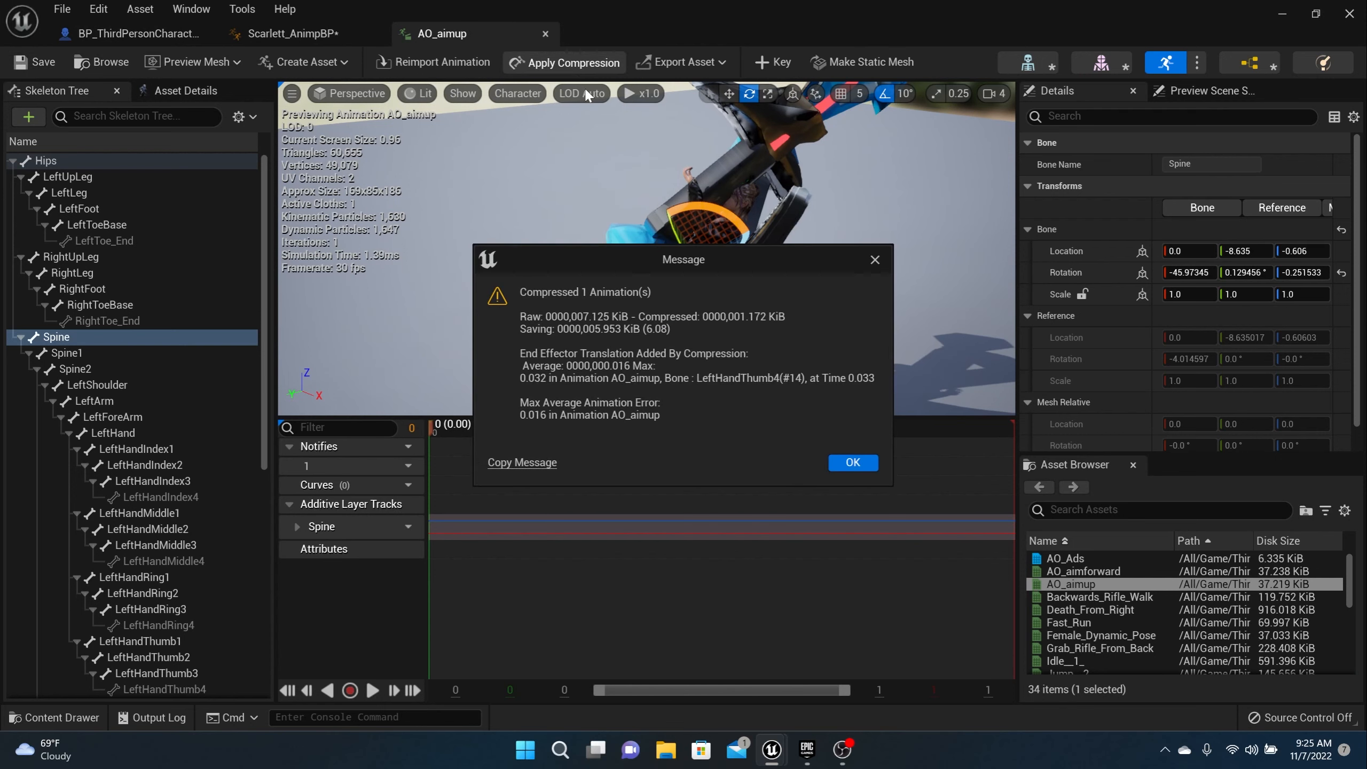
left_click(847, 464)
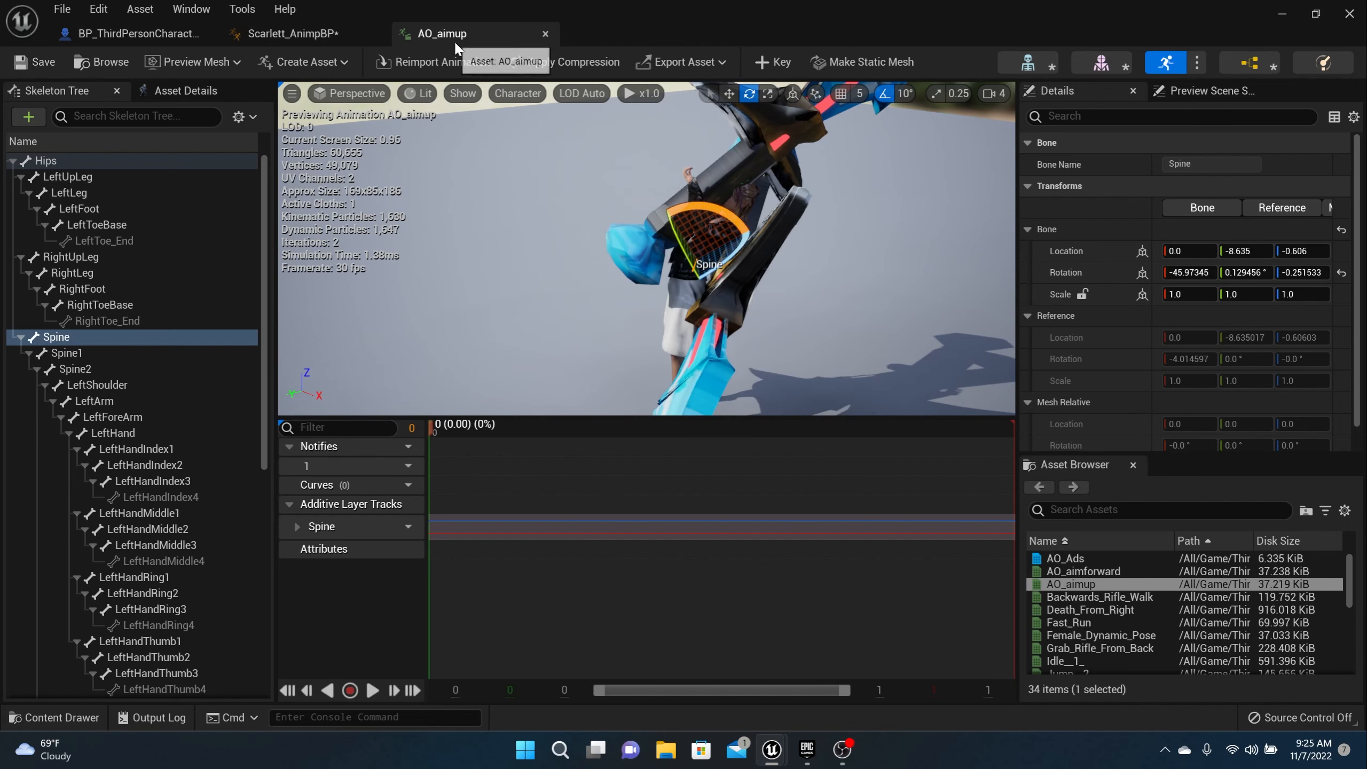
left_click(323, 34)
left_click(48, 63)
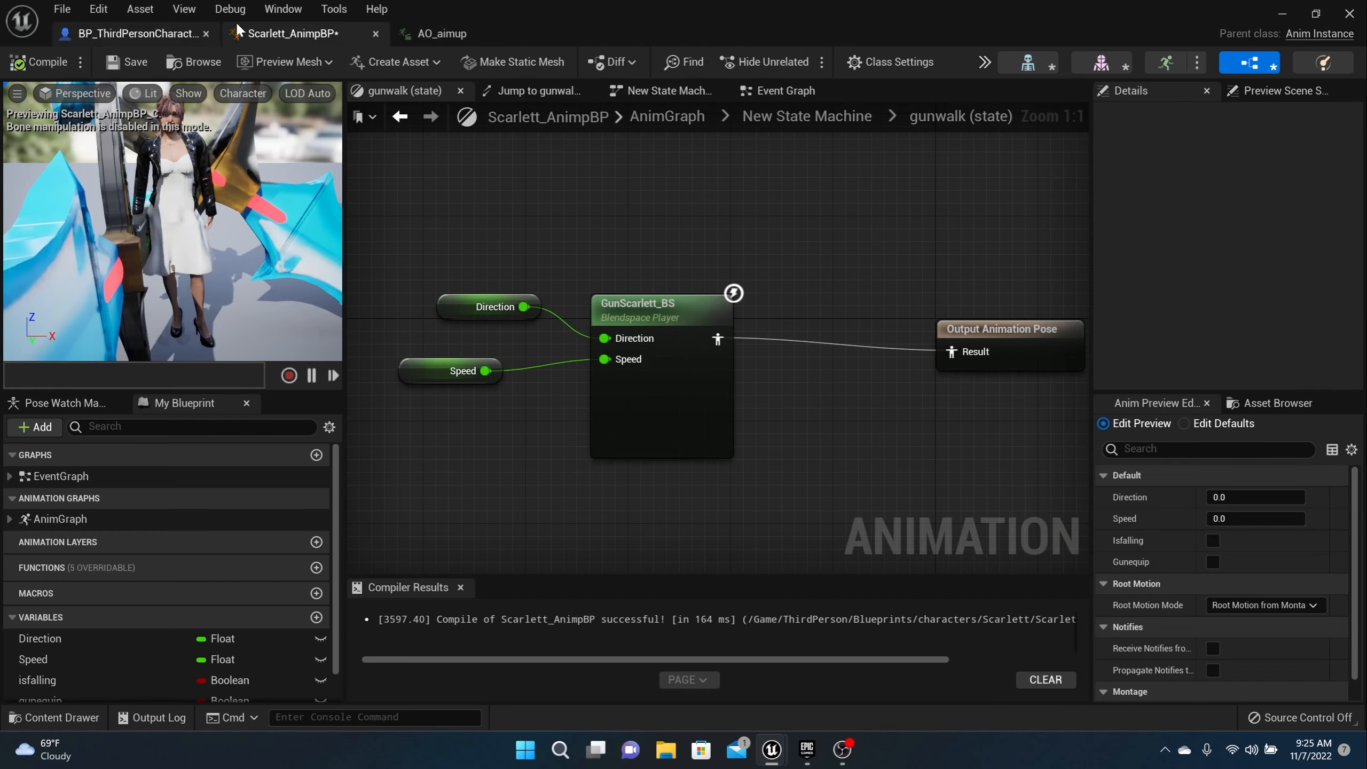
left_click(463, 35)
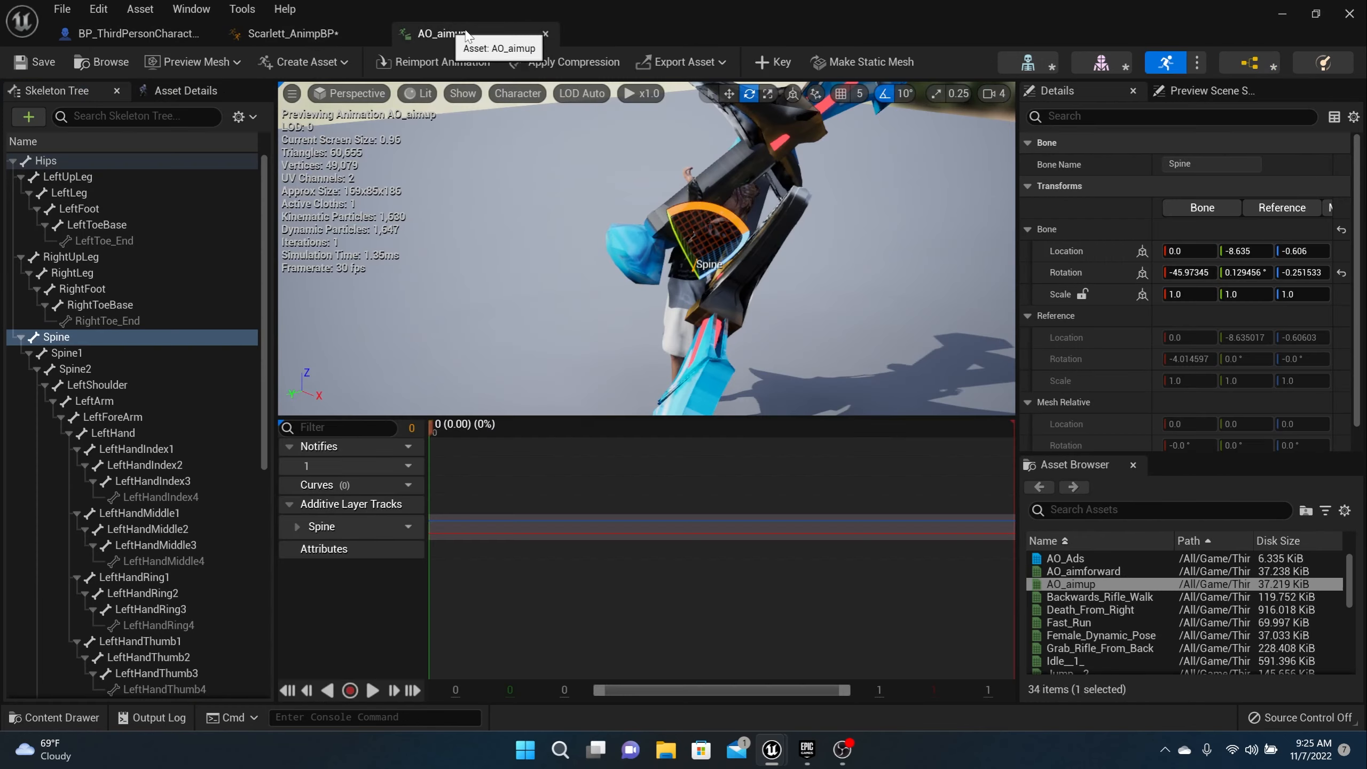
left_click(546, 34)
Step: Reopen AO_aimup from the Anims folder and try rotating its Spine bone sideways
left_click(70, 712)
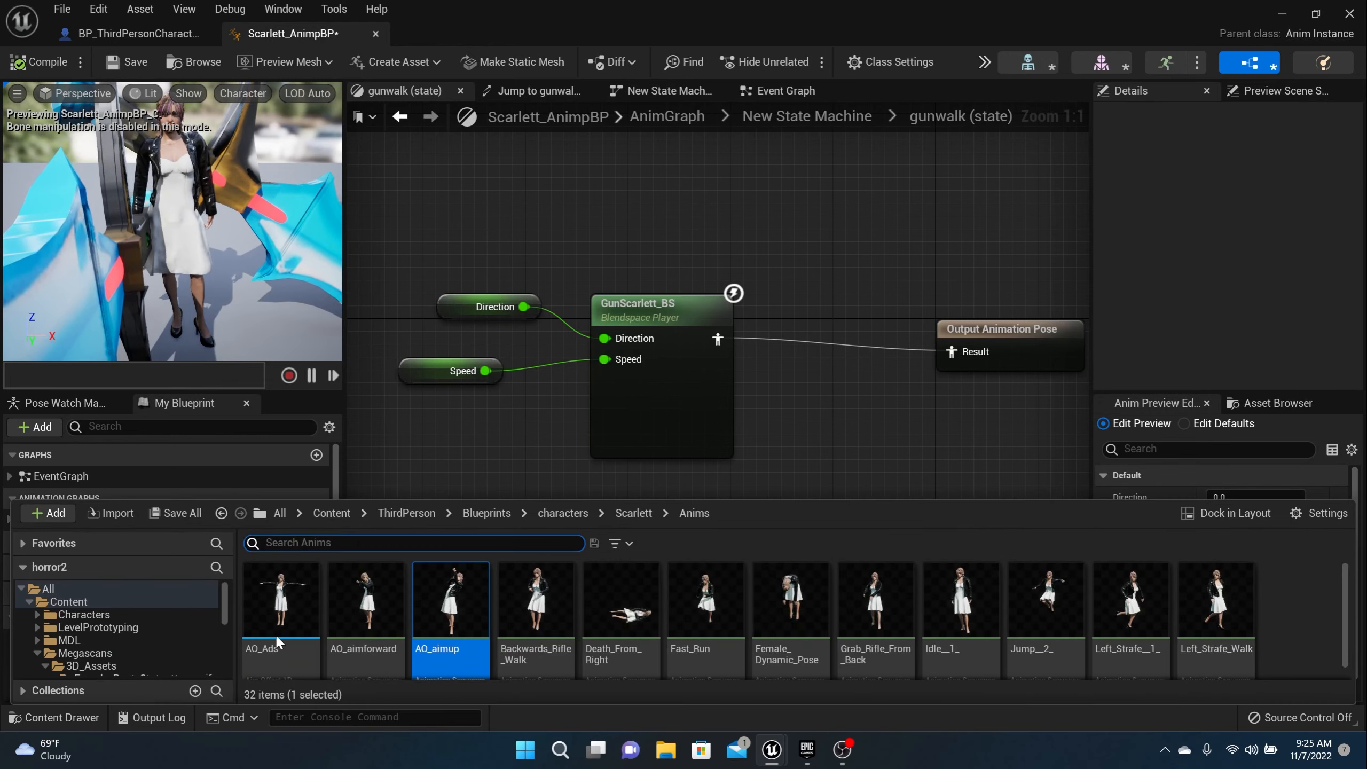
double_click(461, 607)
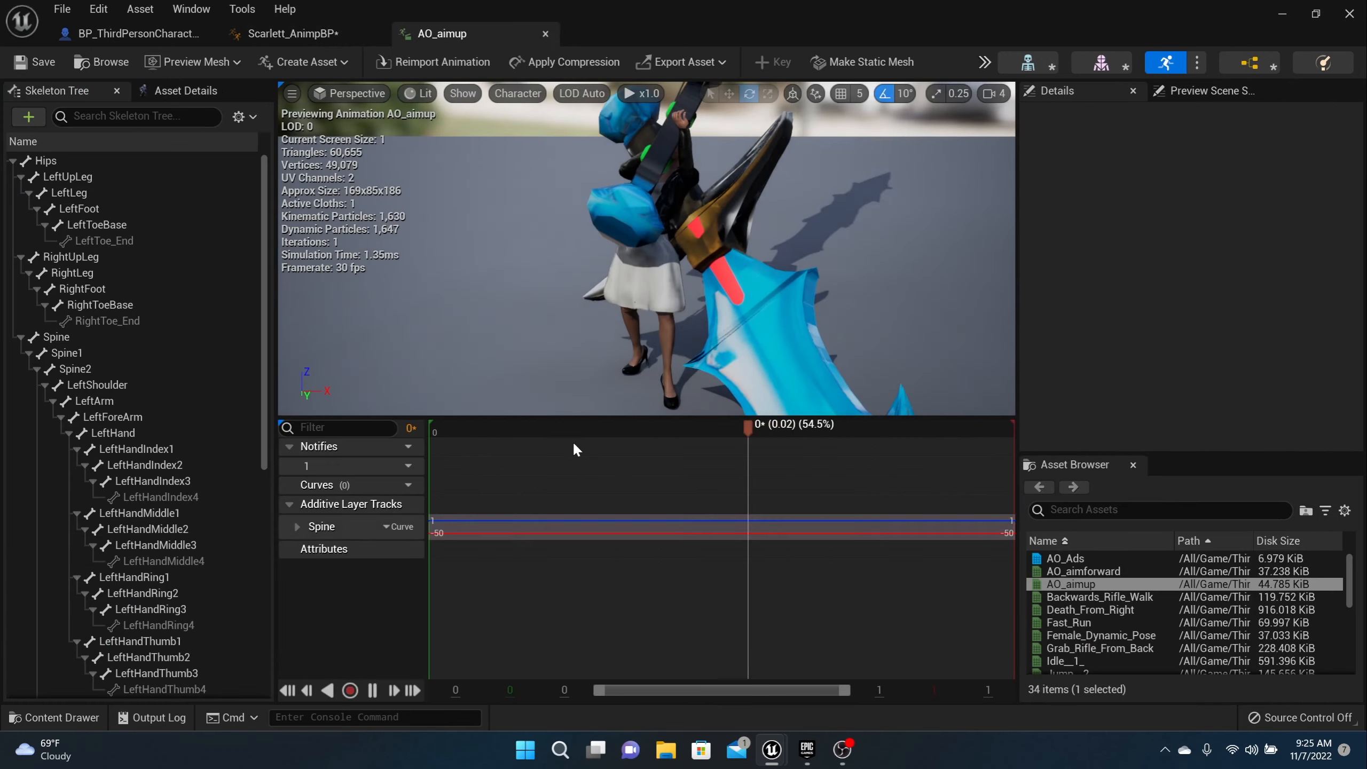
scroll(588, 372, "up", 2)
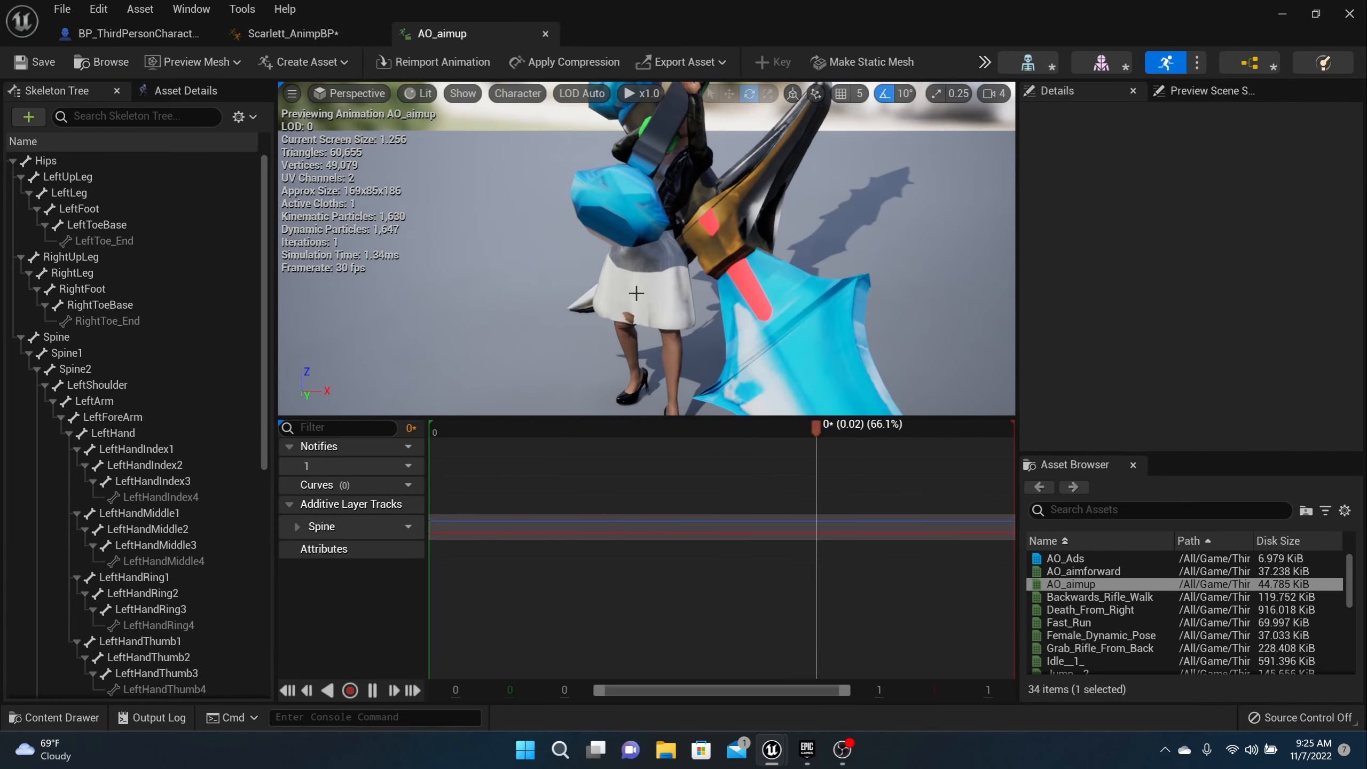
left_click(110, 337)
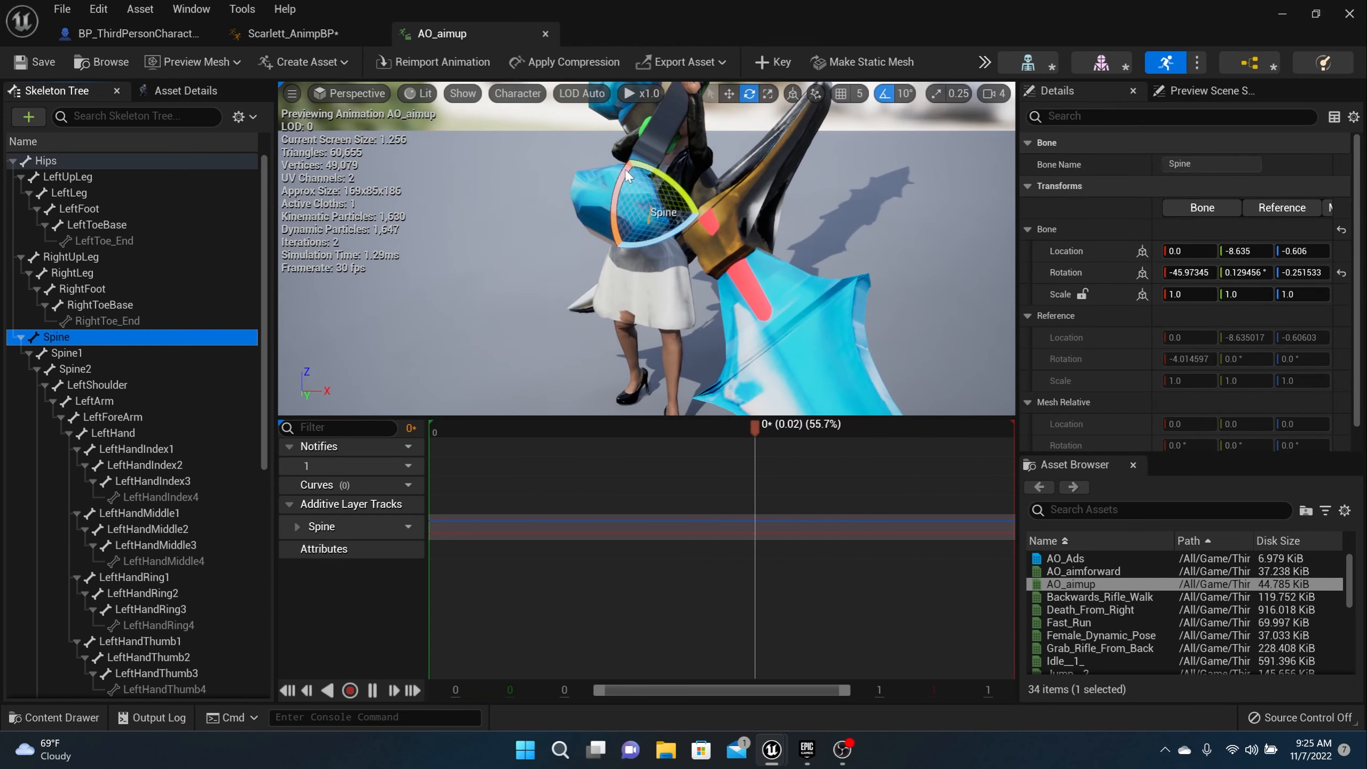
middle_click_drag(728, 214, 671, 235)
left_click_drag(441, 301, 460, 329)
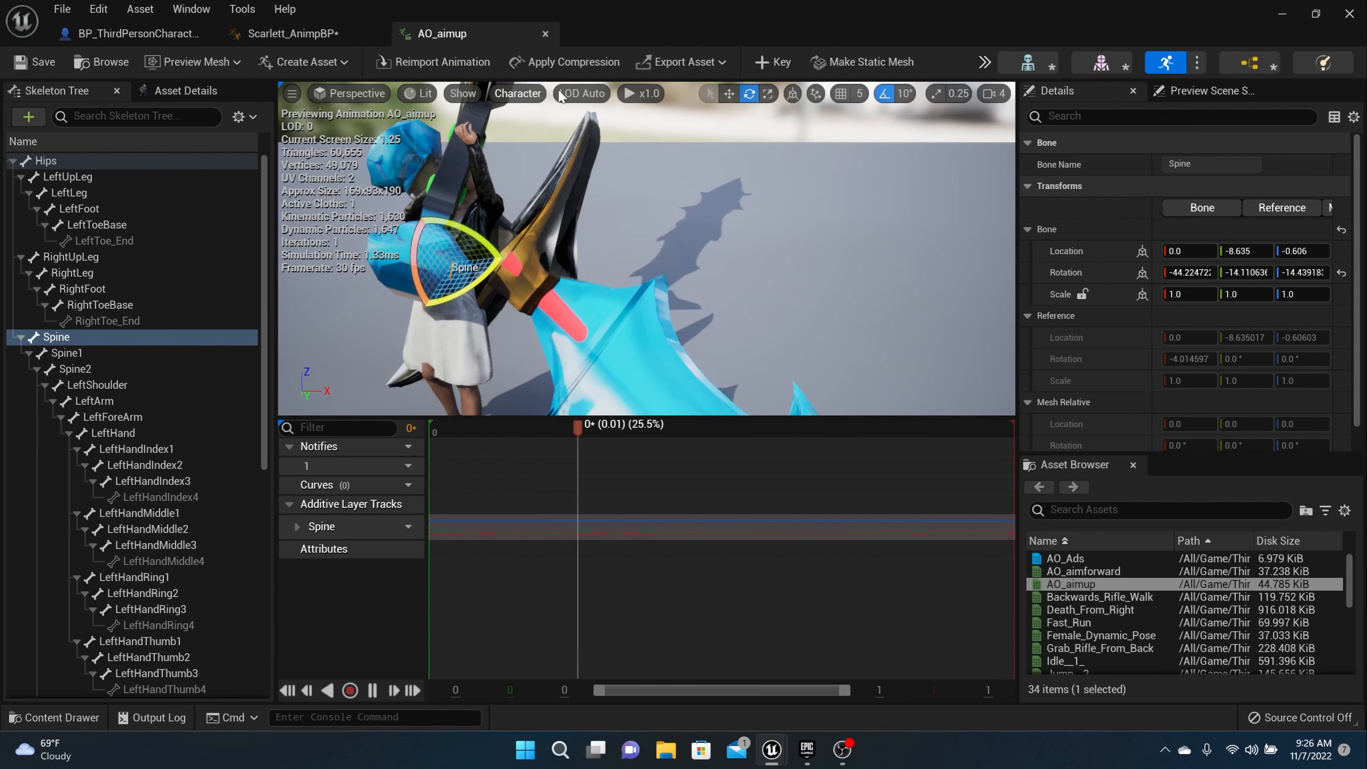
Step: Apply compression to AO_aimup again and close the sequence
left_click(568, 62)
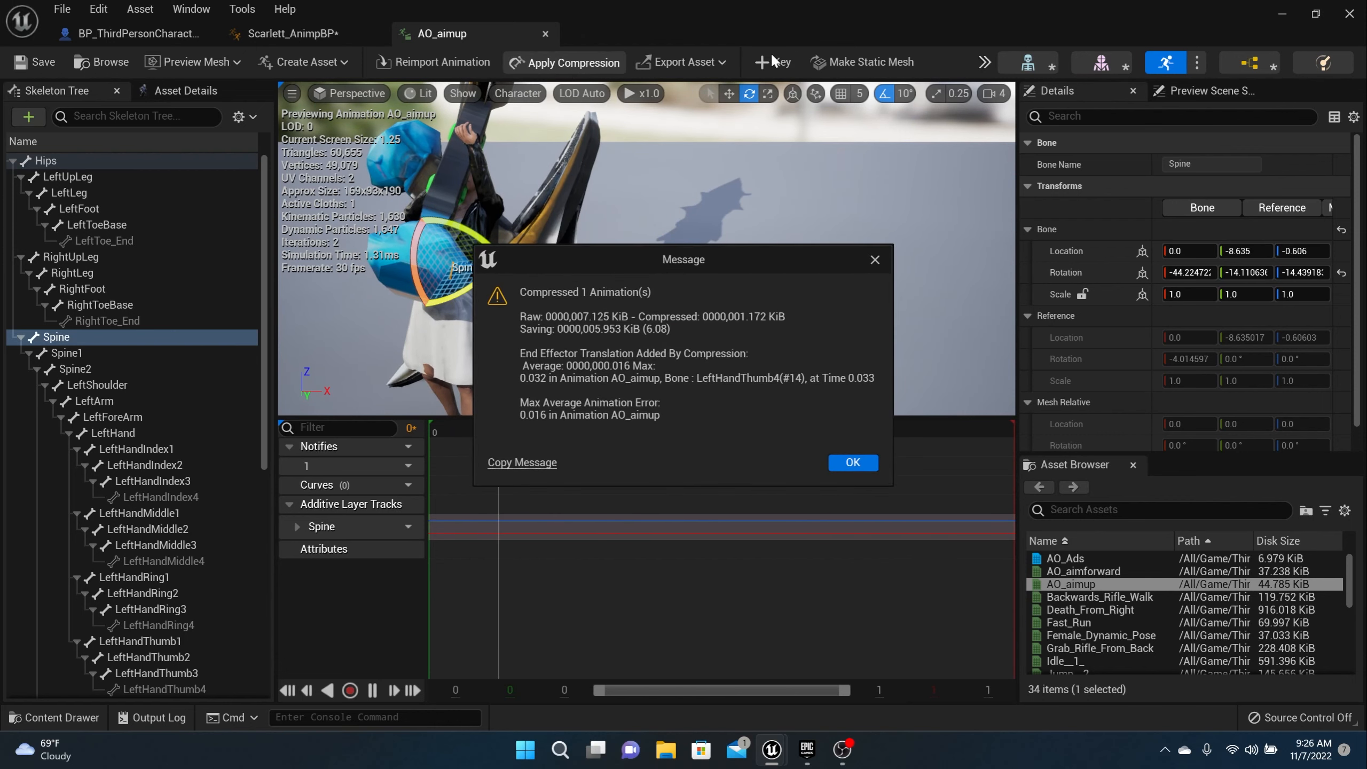
left_click(850, 463)
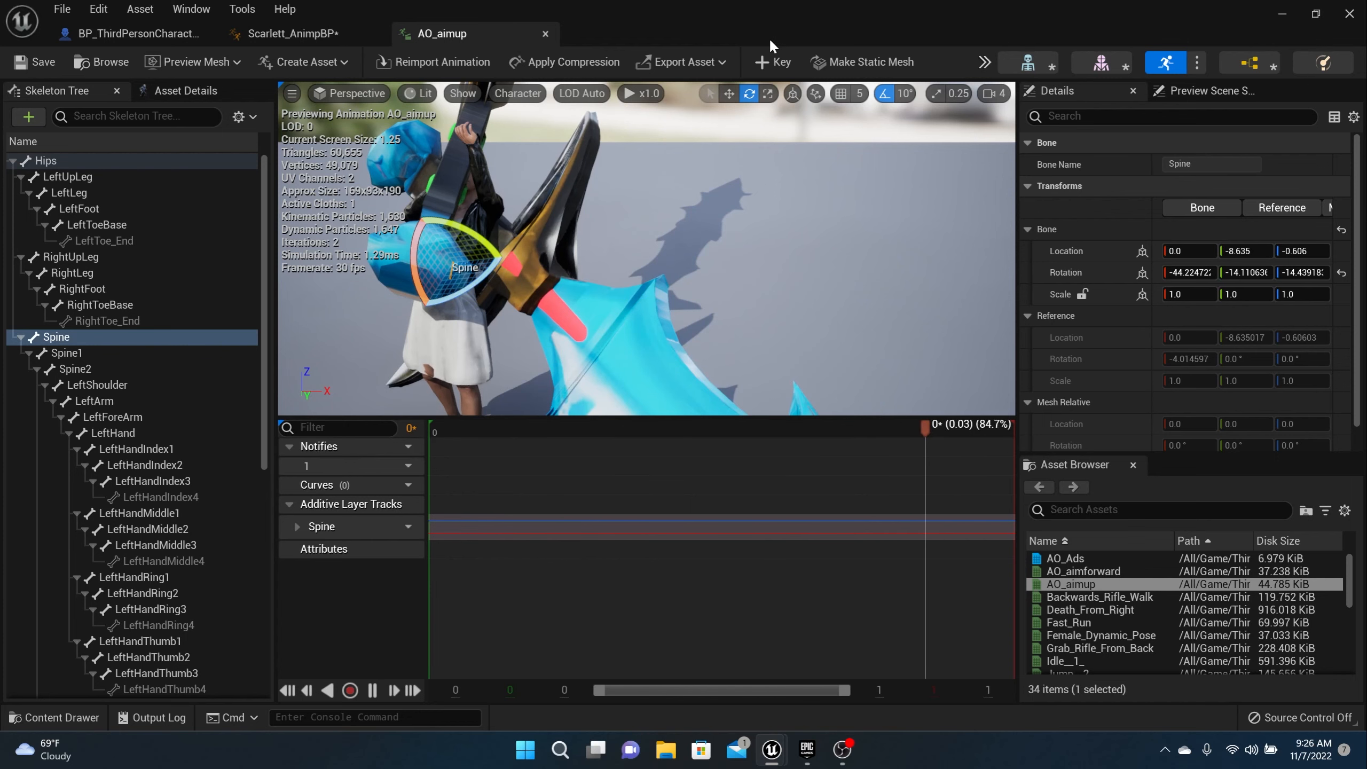
left_click(546, 34)
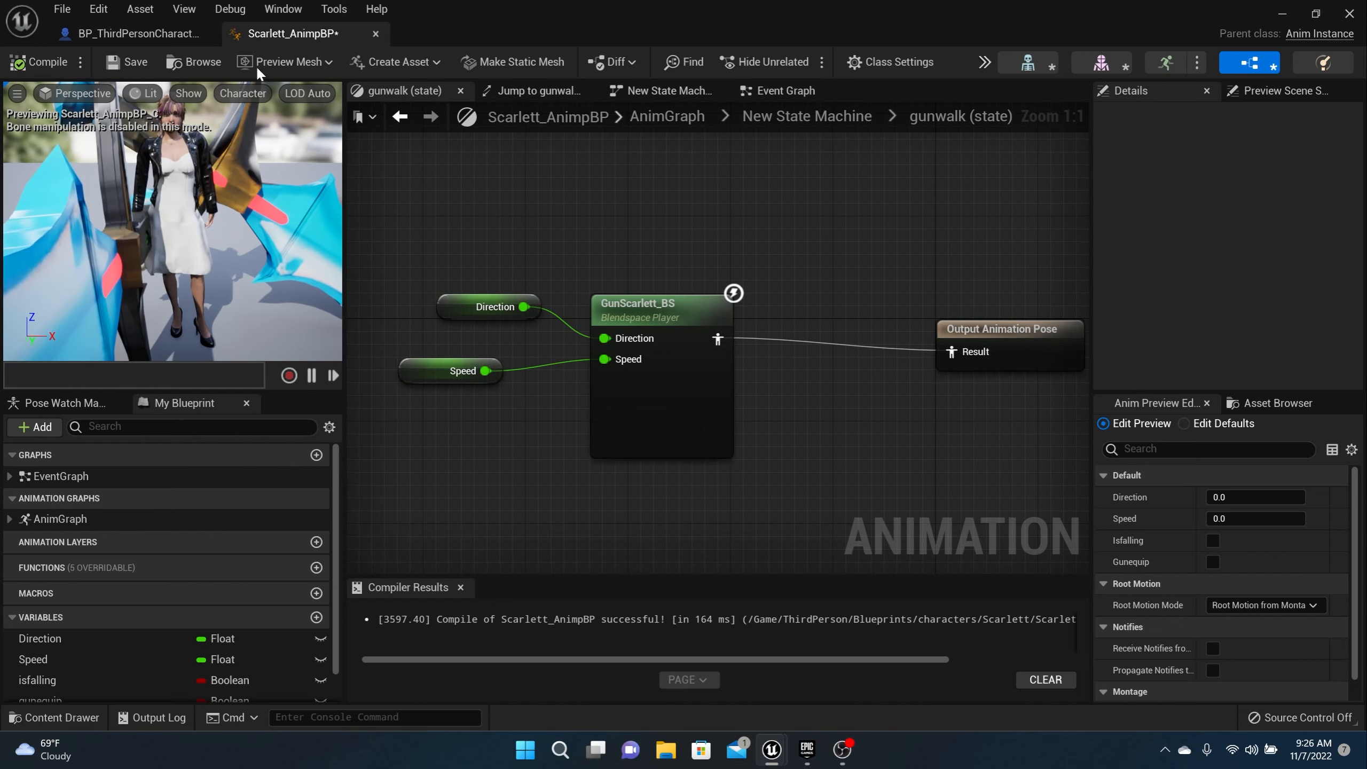
Step: Duplicate AO_aimforward in the Anims folder, name the copy AO_aimdown and open it for editing
left_click(85, 716)
left_click(484, 586)
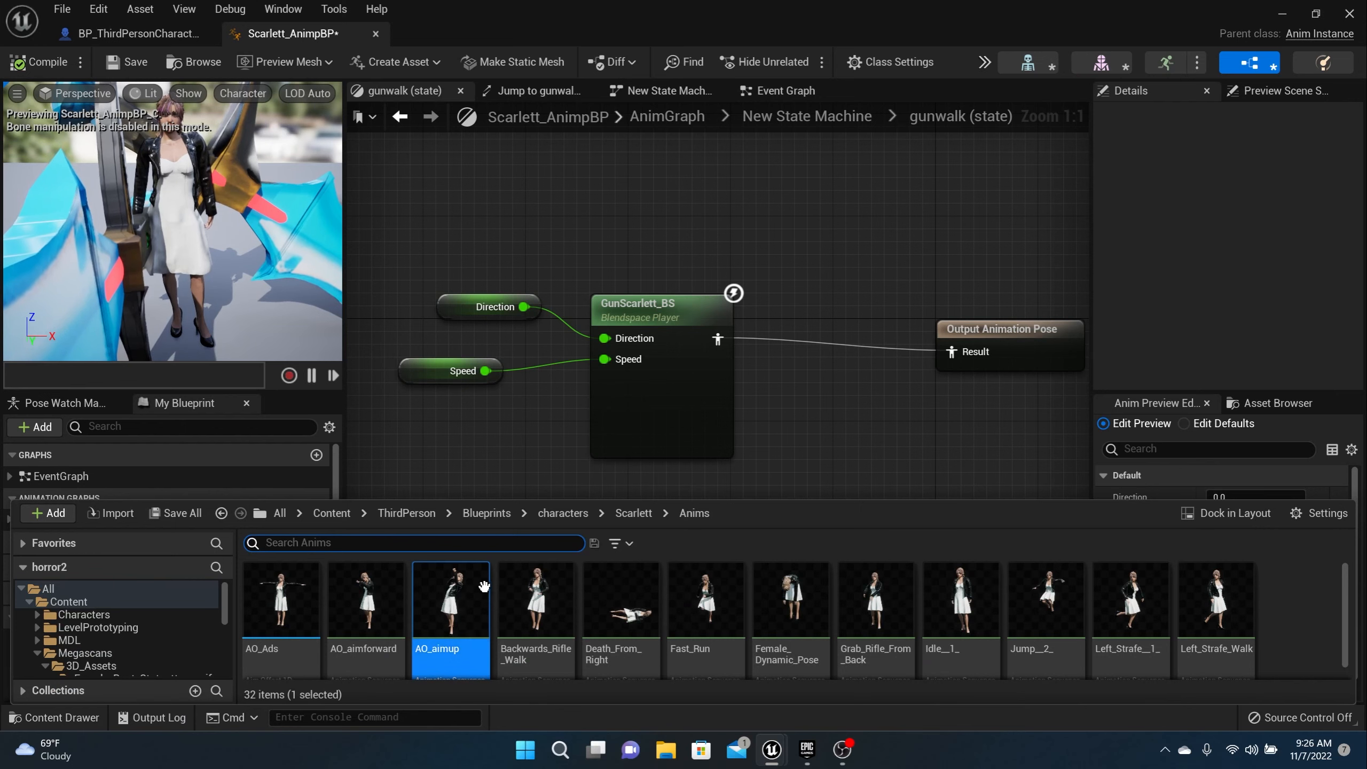
left_click(371, 597)
right_click(377, 597)
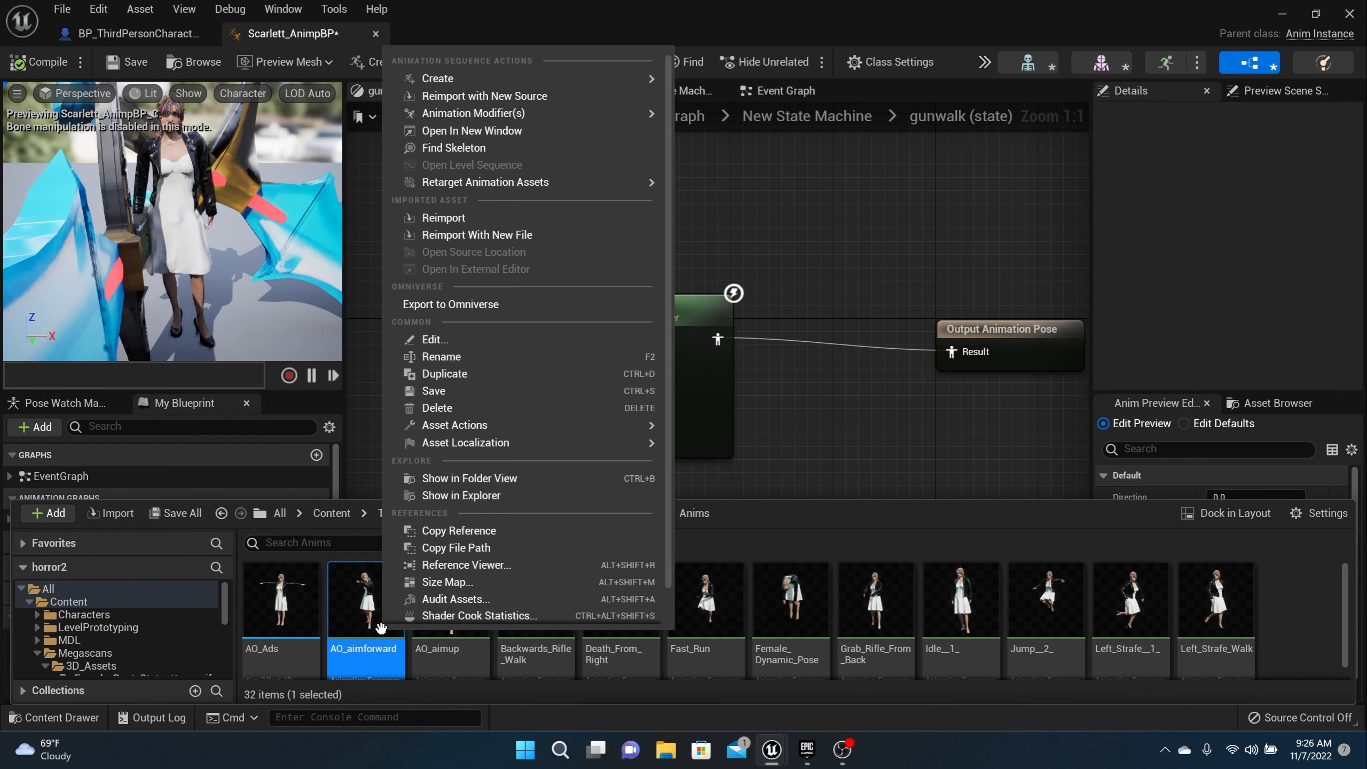
left_click(450, 376)
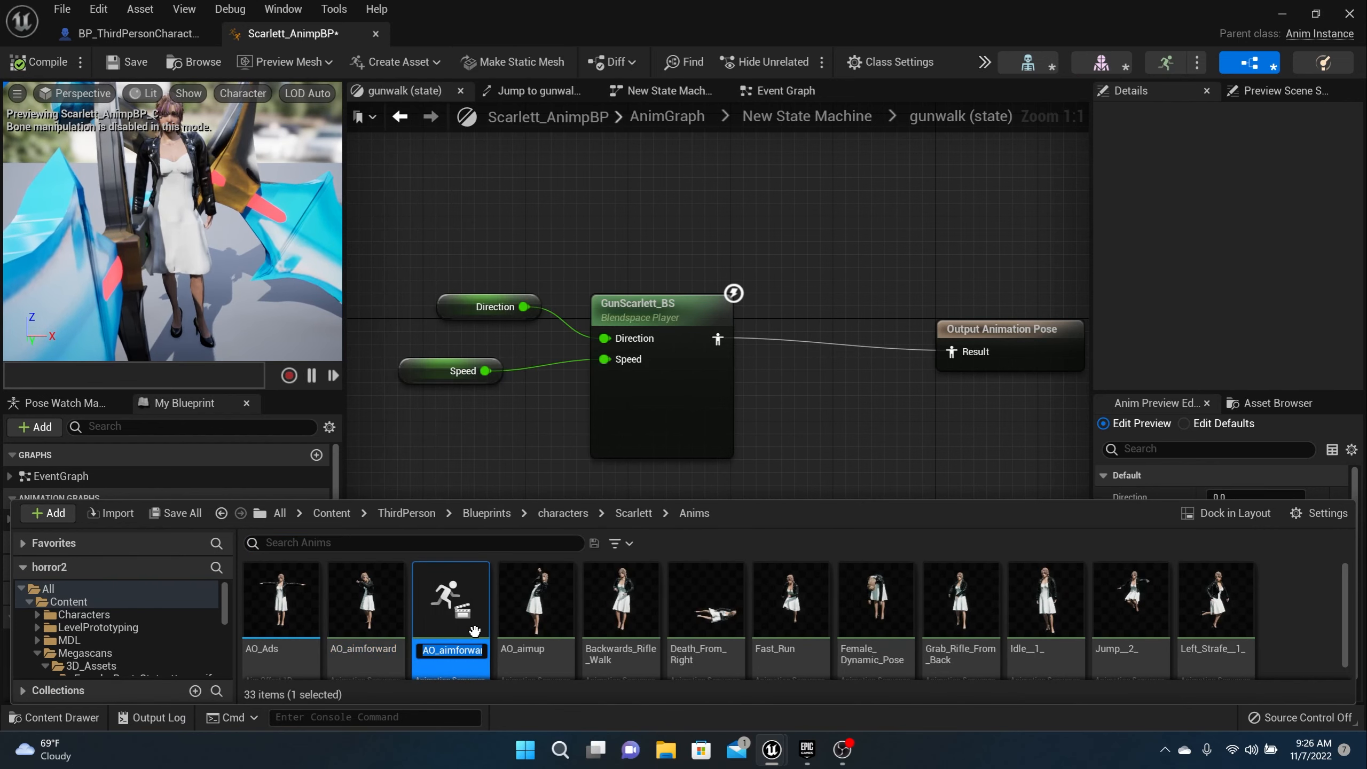
type("AO_aimf")
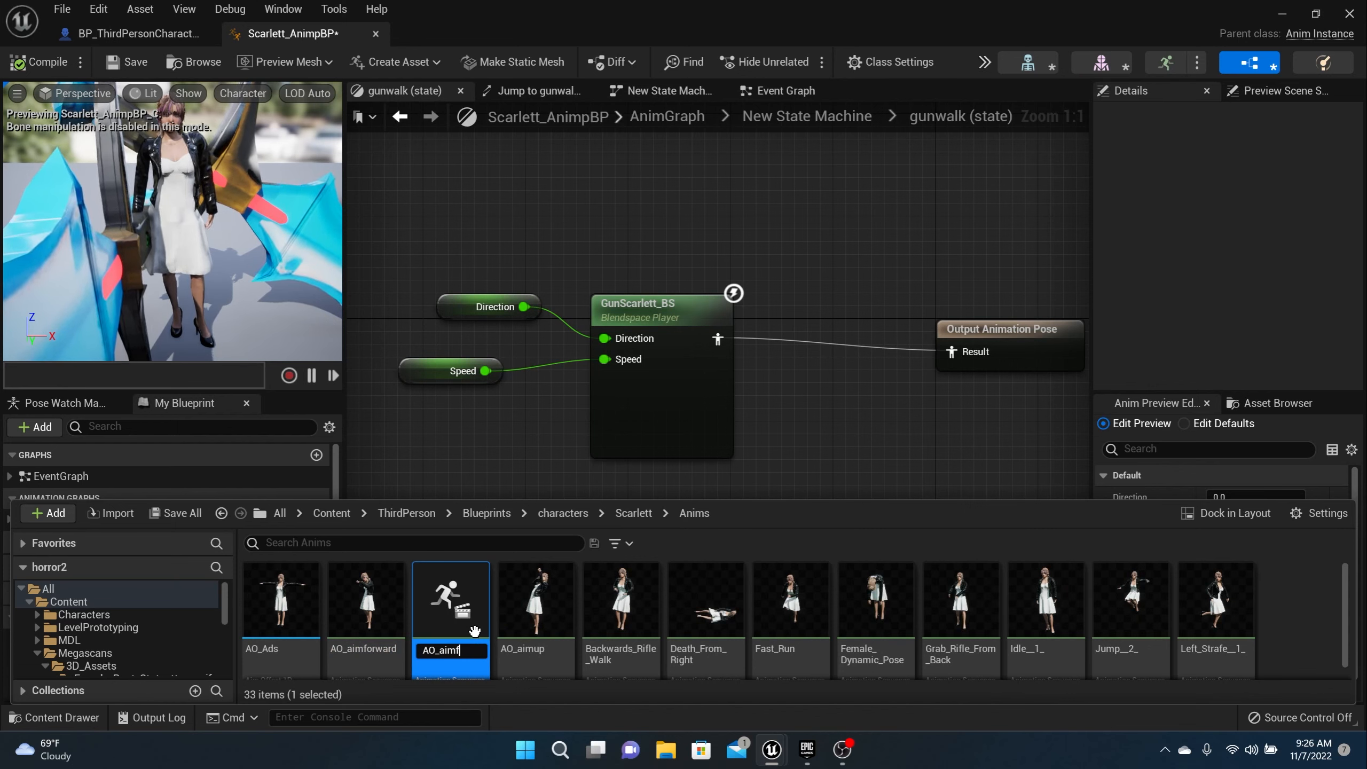
key("BackSpace")
type("down")
key("Return")
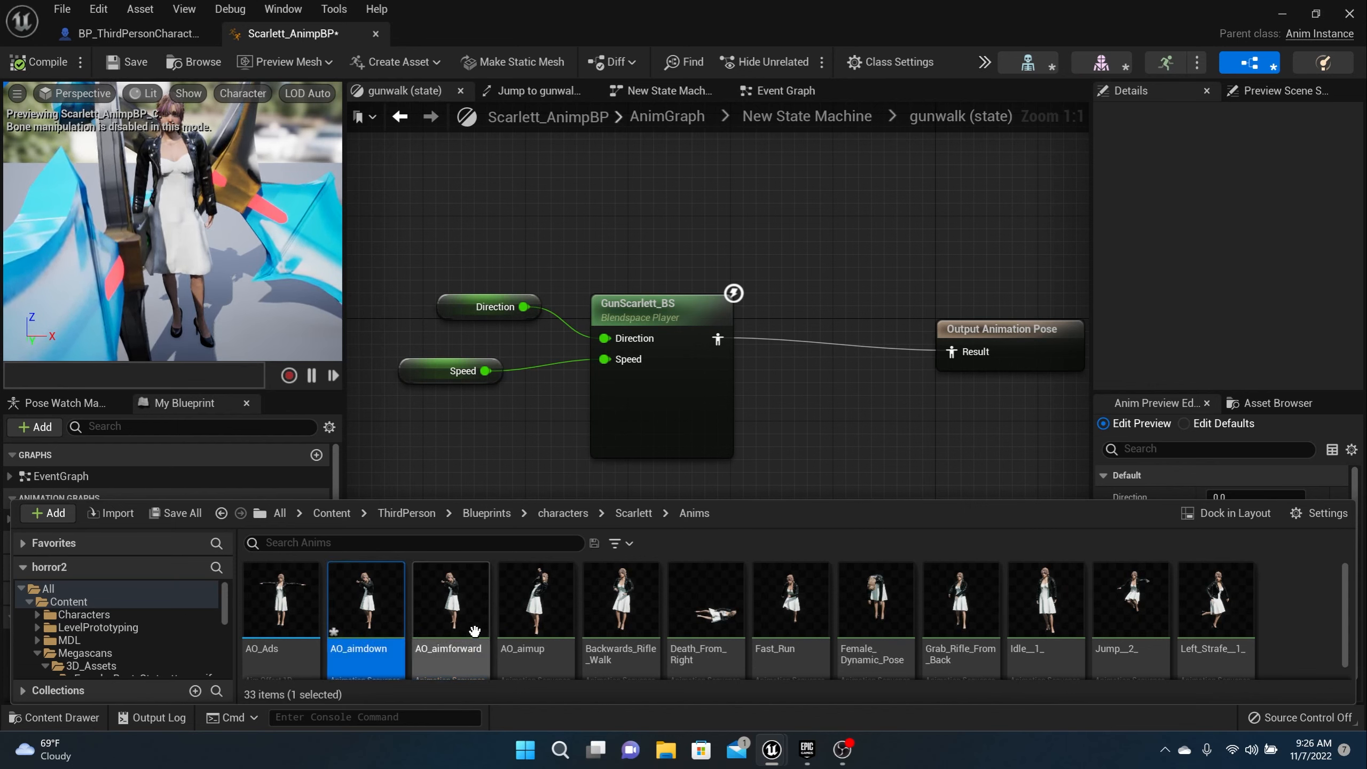
double_click(378, 598)
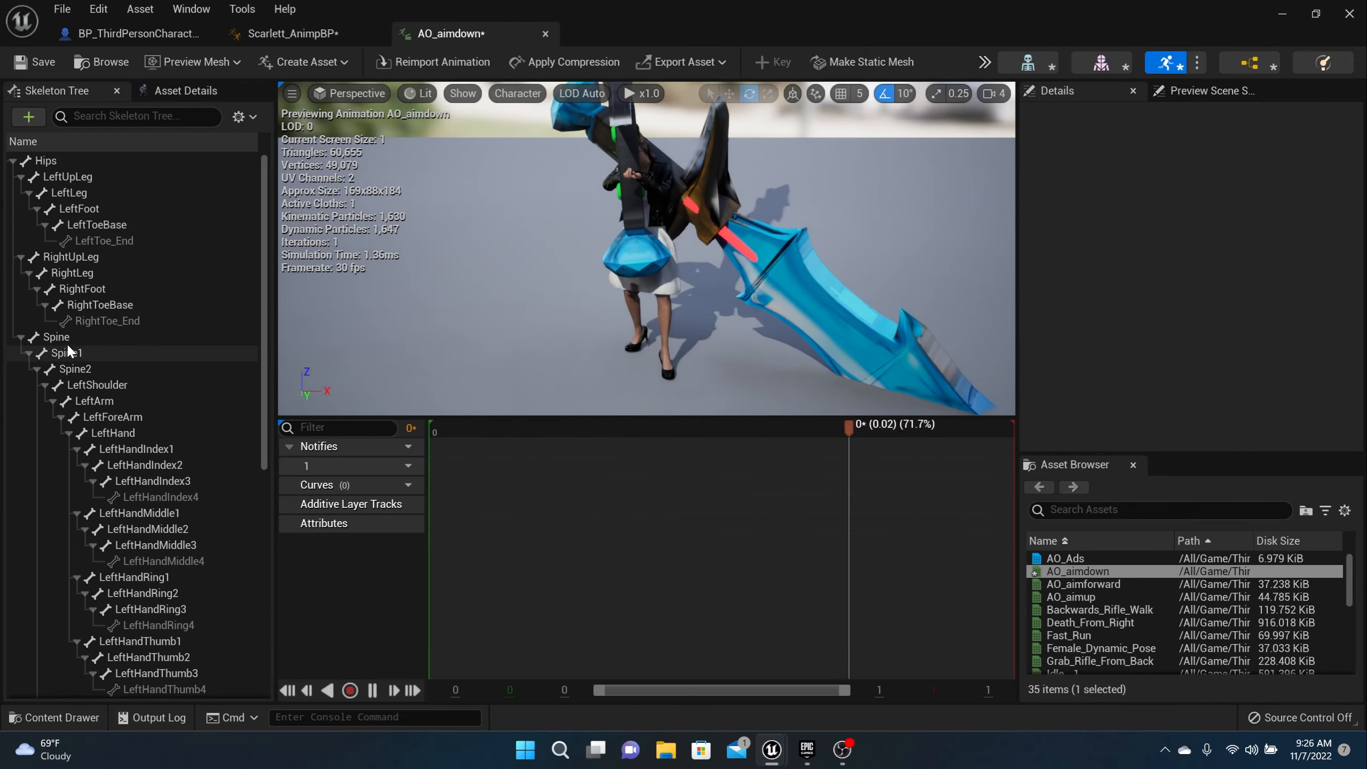
Step: Rotate AO_aimdown's Spine bone by about 40 degrees around X to bend the upper body downward, and key the pose
left_click(76, 338)
right_click_drag(524, 275, 564, 277)
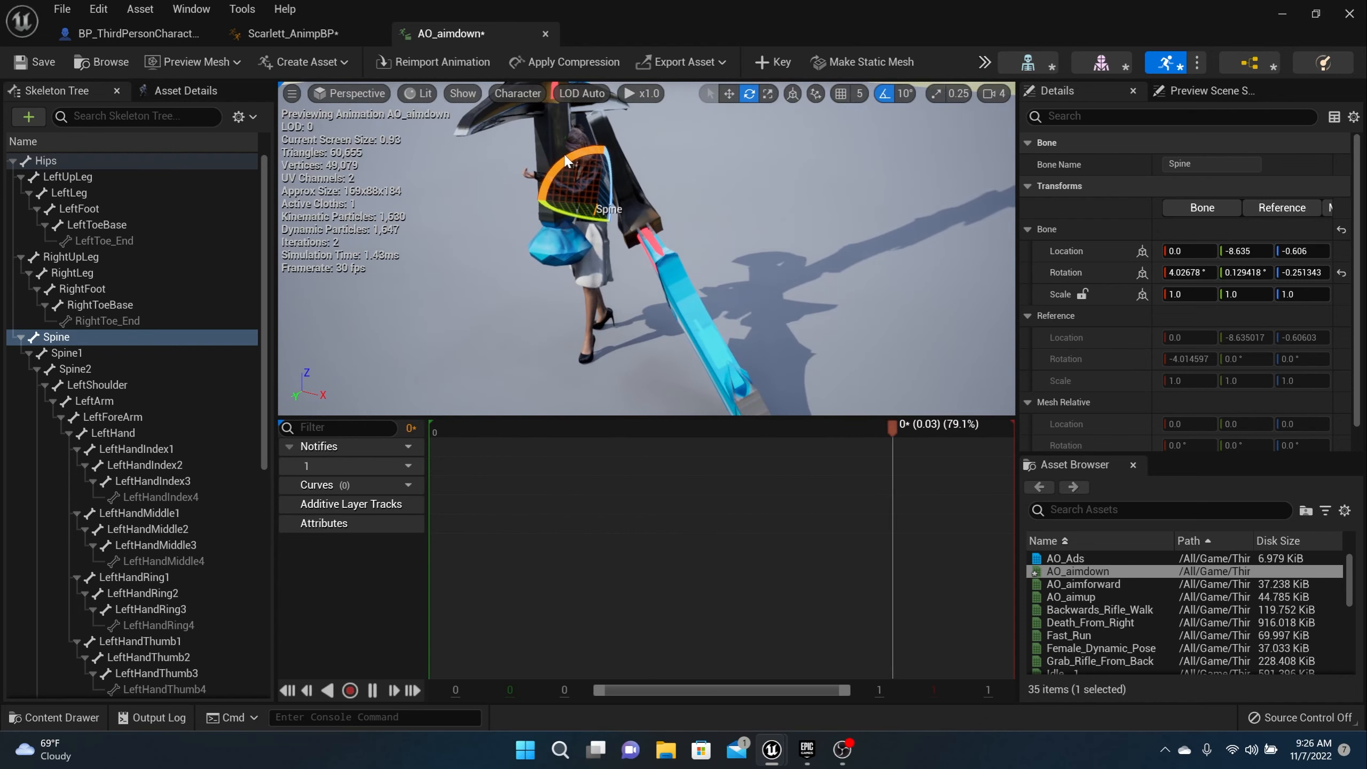
left_click(75, 341)
left_click_drag(586, 151, 560, 208)
left_click(37, 61)
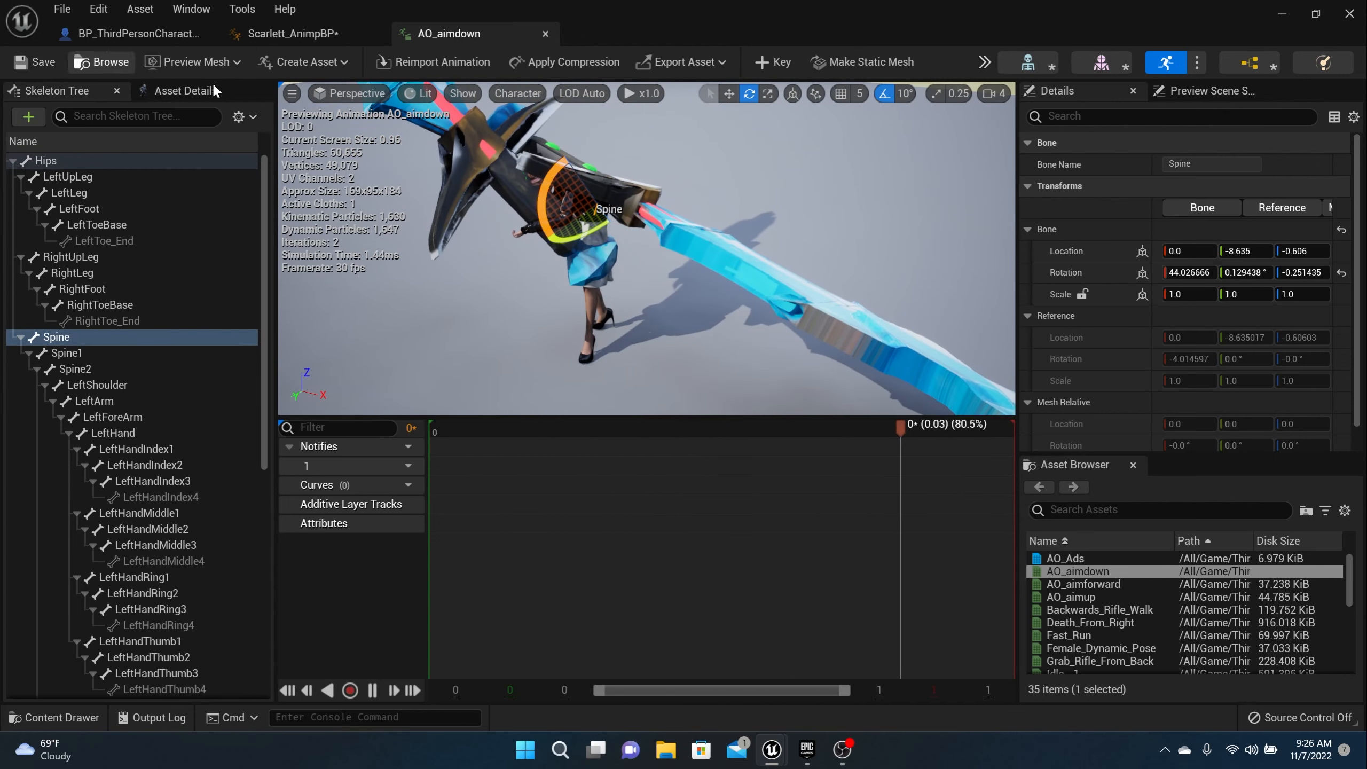
left_click(758, 58)
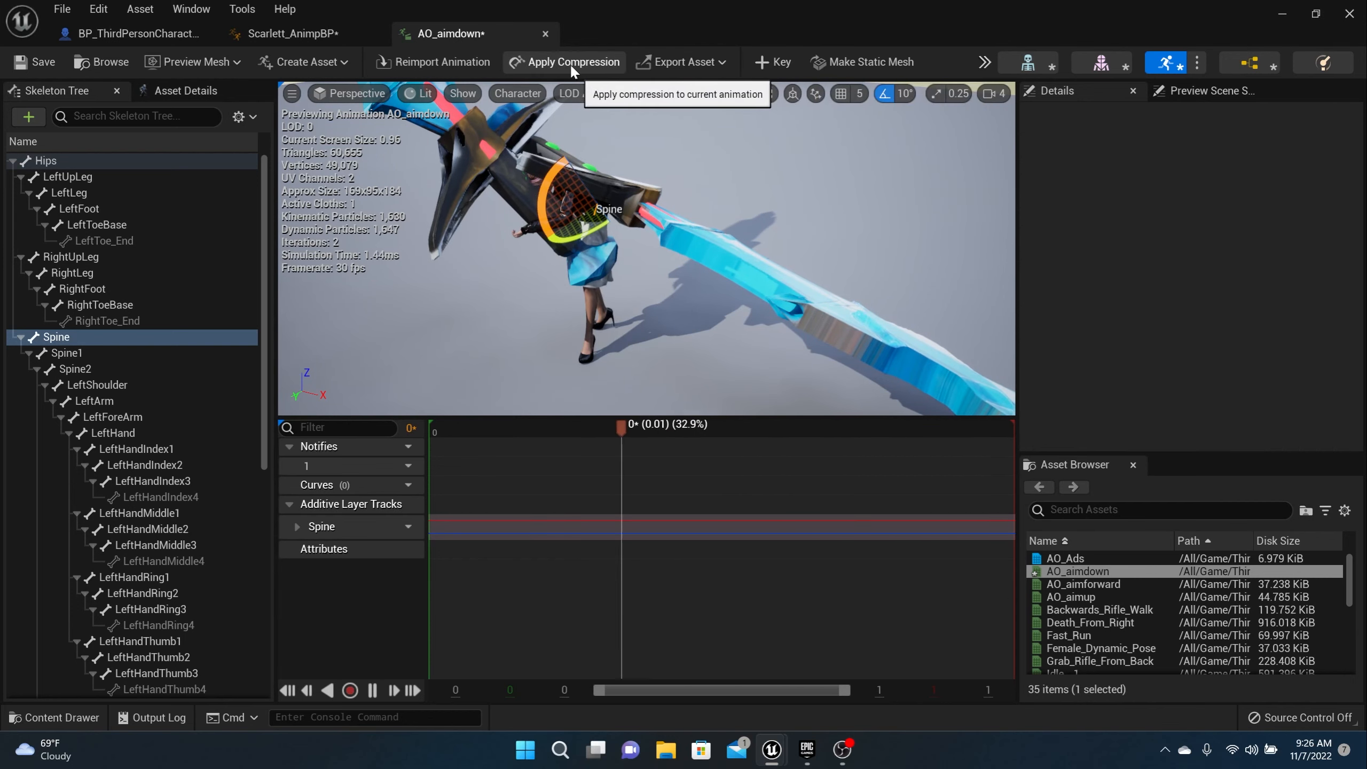
Step: Apply compression to AO_aimdown, save it and close the sequence
left_click(553, 64)
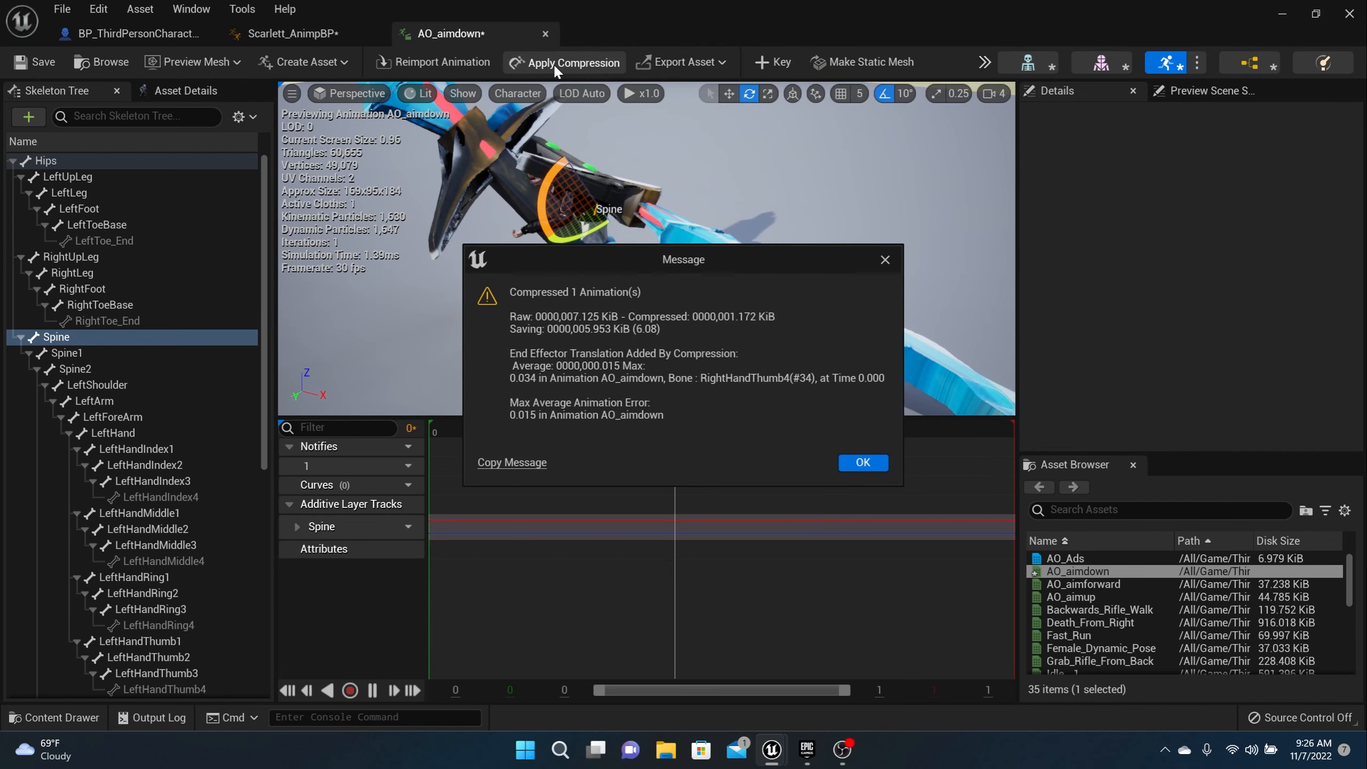
left_click(862, 463)
left_click(46, 61)
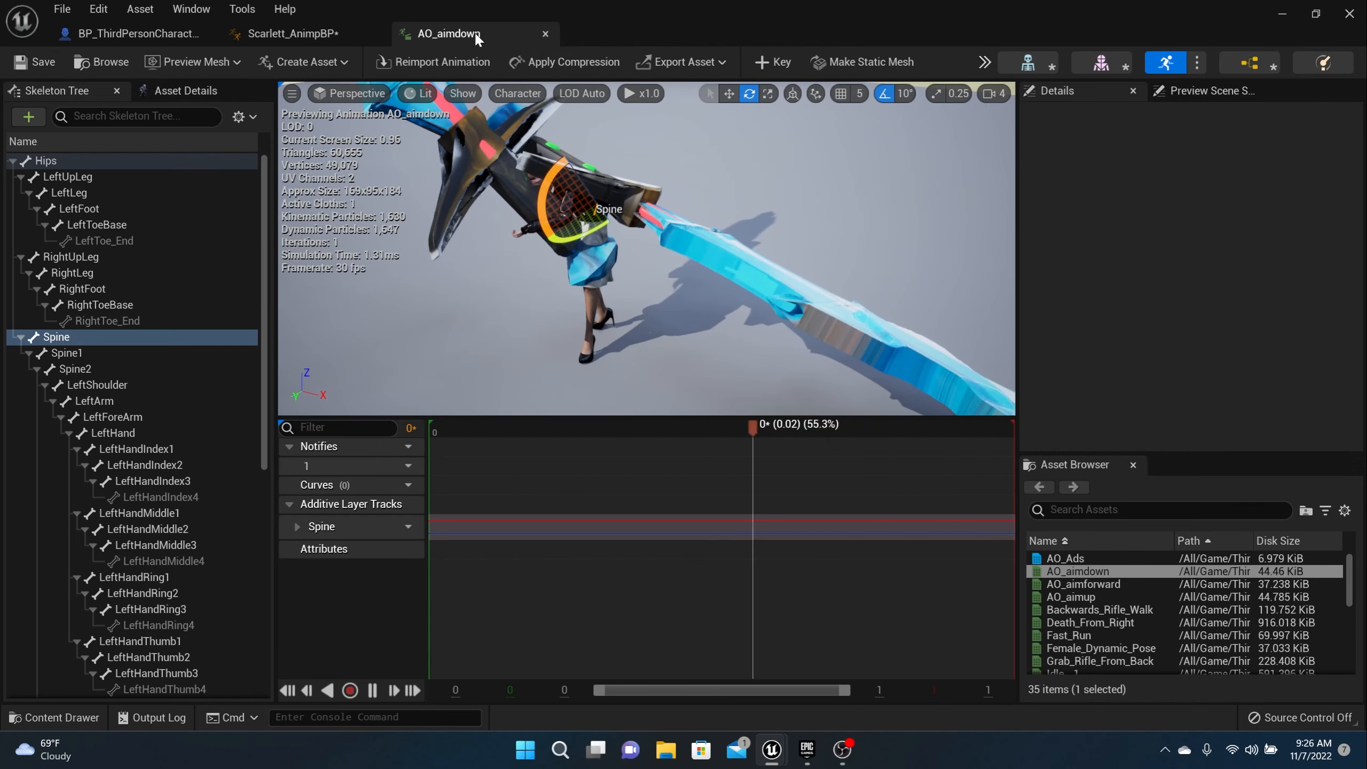
left_click(545, 33)
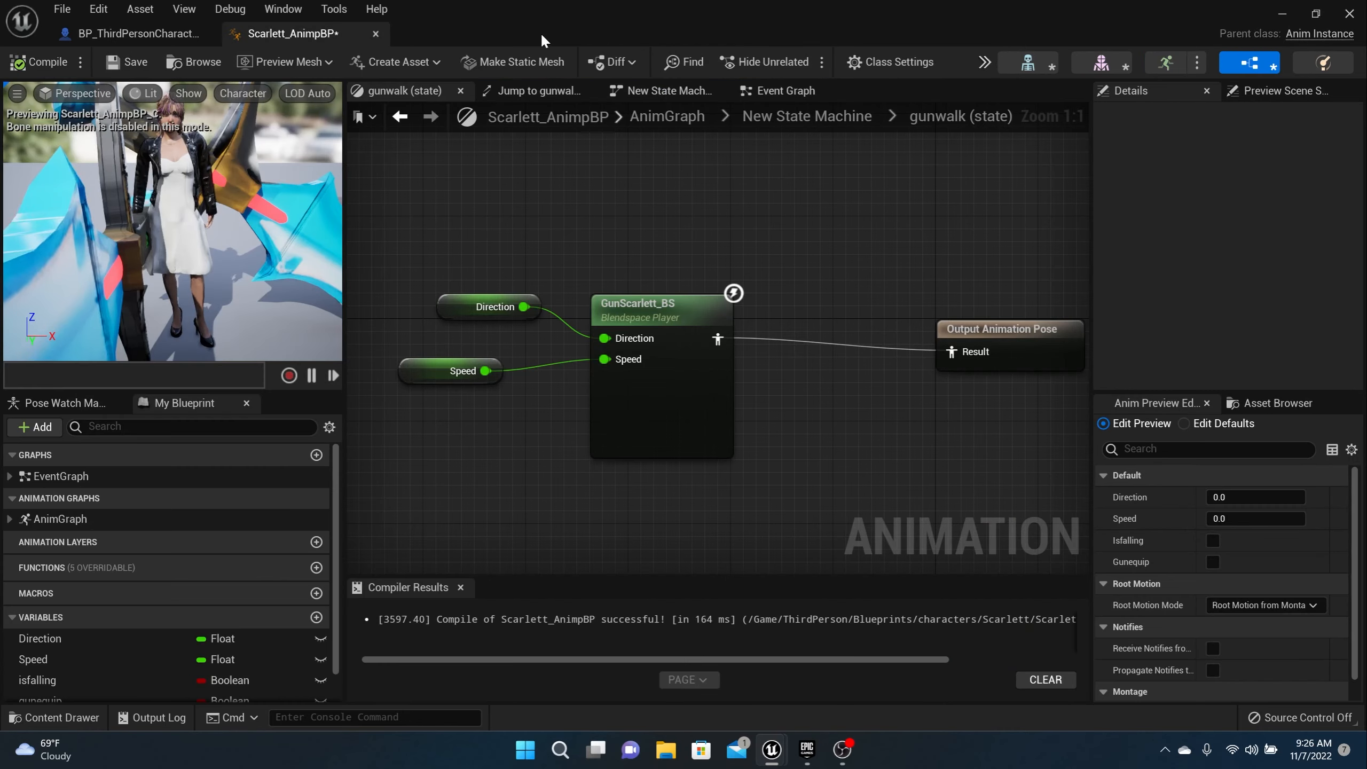
Step: Open the AO_Ads aim offset from the Anims folder and enable Snap to Grid for its Pitch axis
left_click(54, 717)
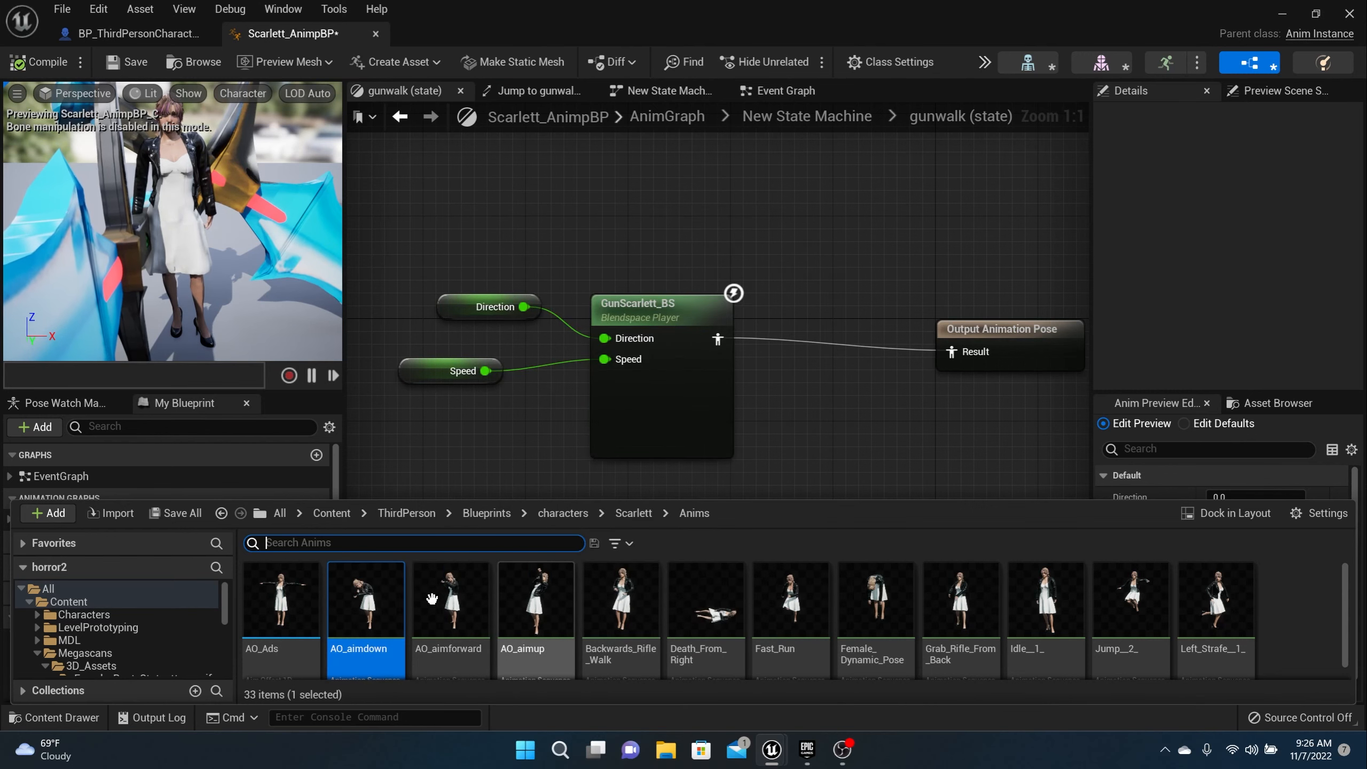
mouse_move(429, 569)
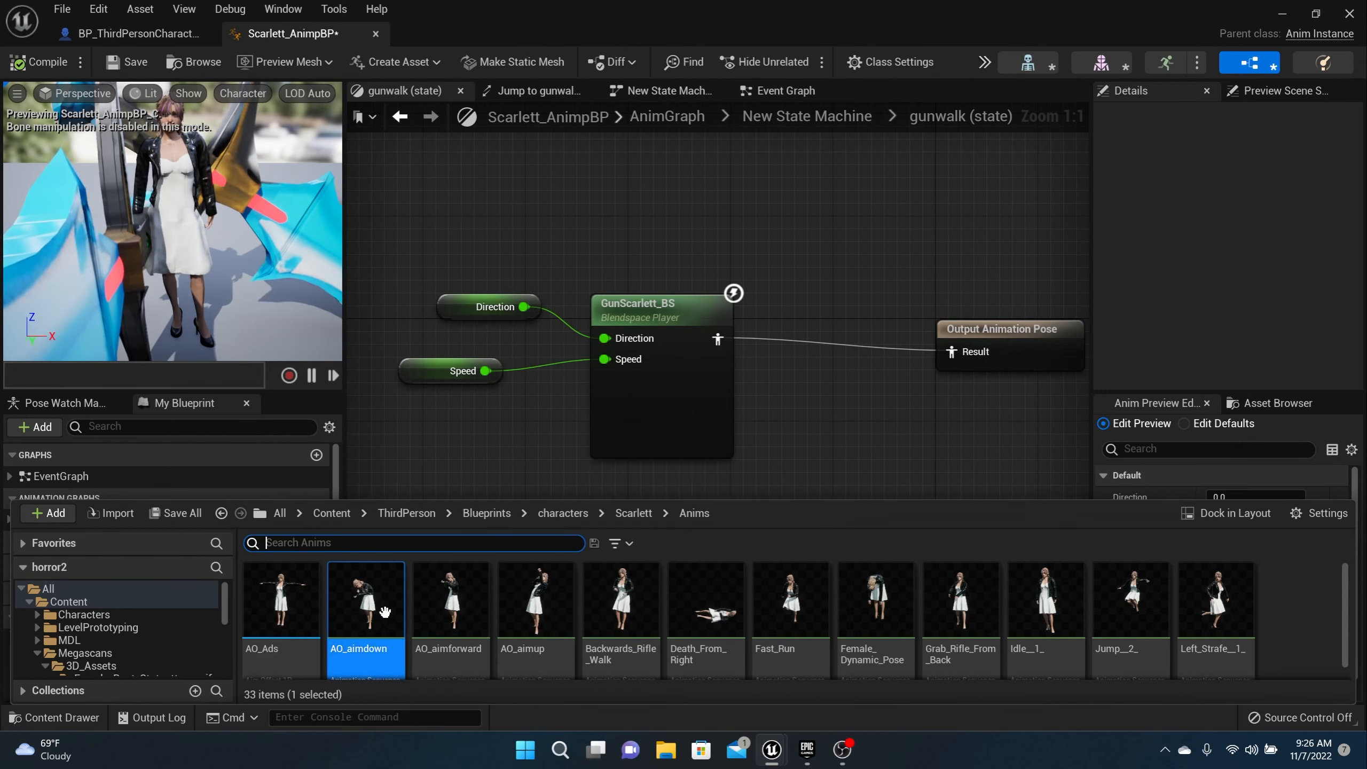
left_click(282, 608)
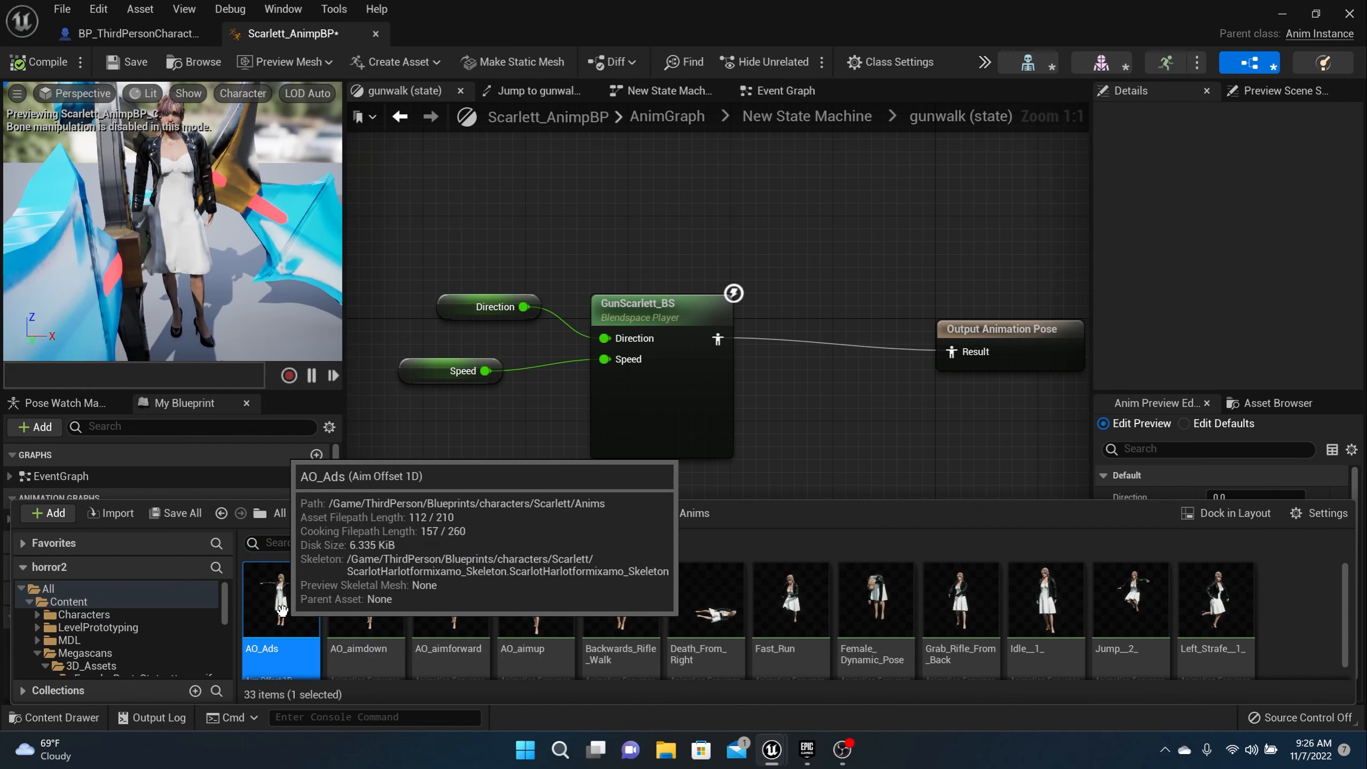
double_click(281, 608)
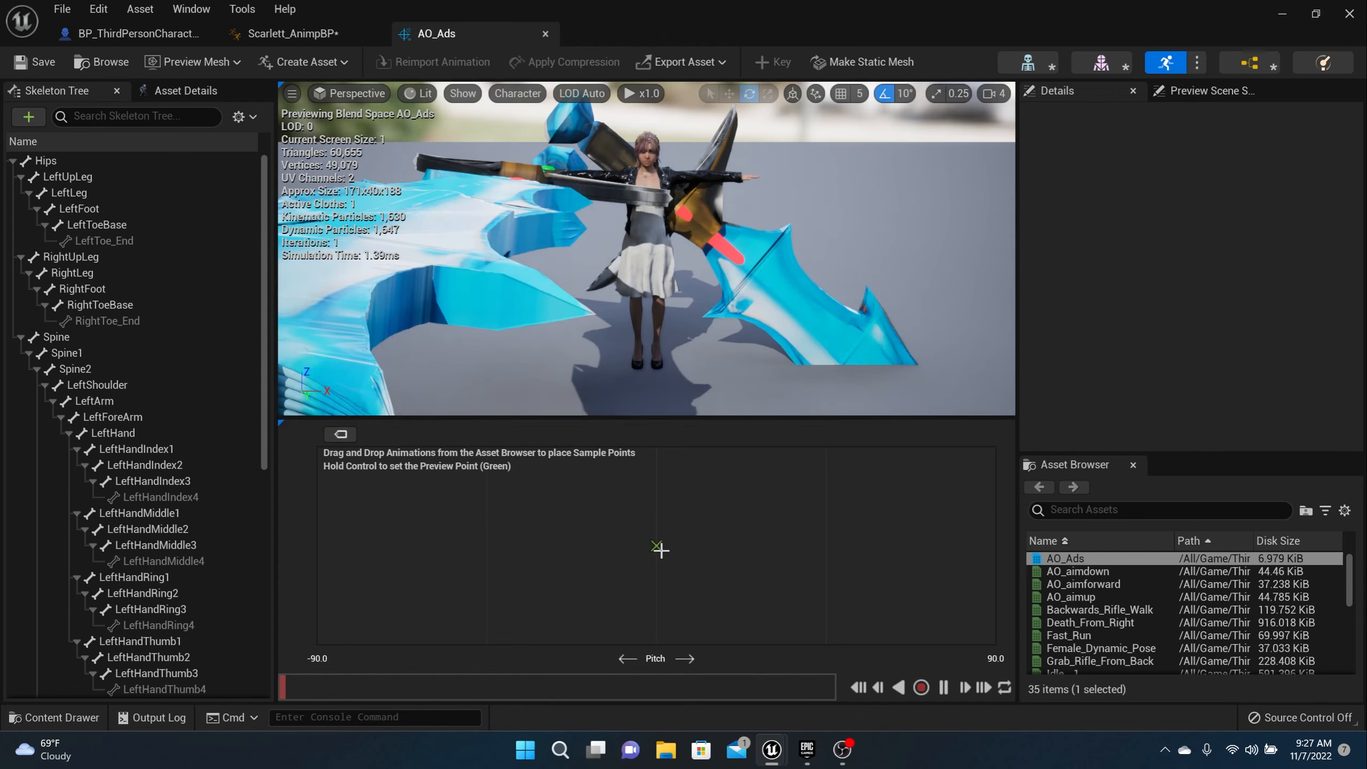
mouse_move(1085, 586)
left_mouse_down()
mouse_move(823, 580)
mouse_move(652, 555)
mouse_move(684, 543)
mouse_move(1068, 565)
mouse_move(1085, 589)
left_mouse_up()
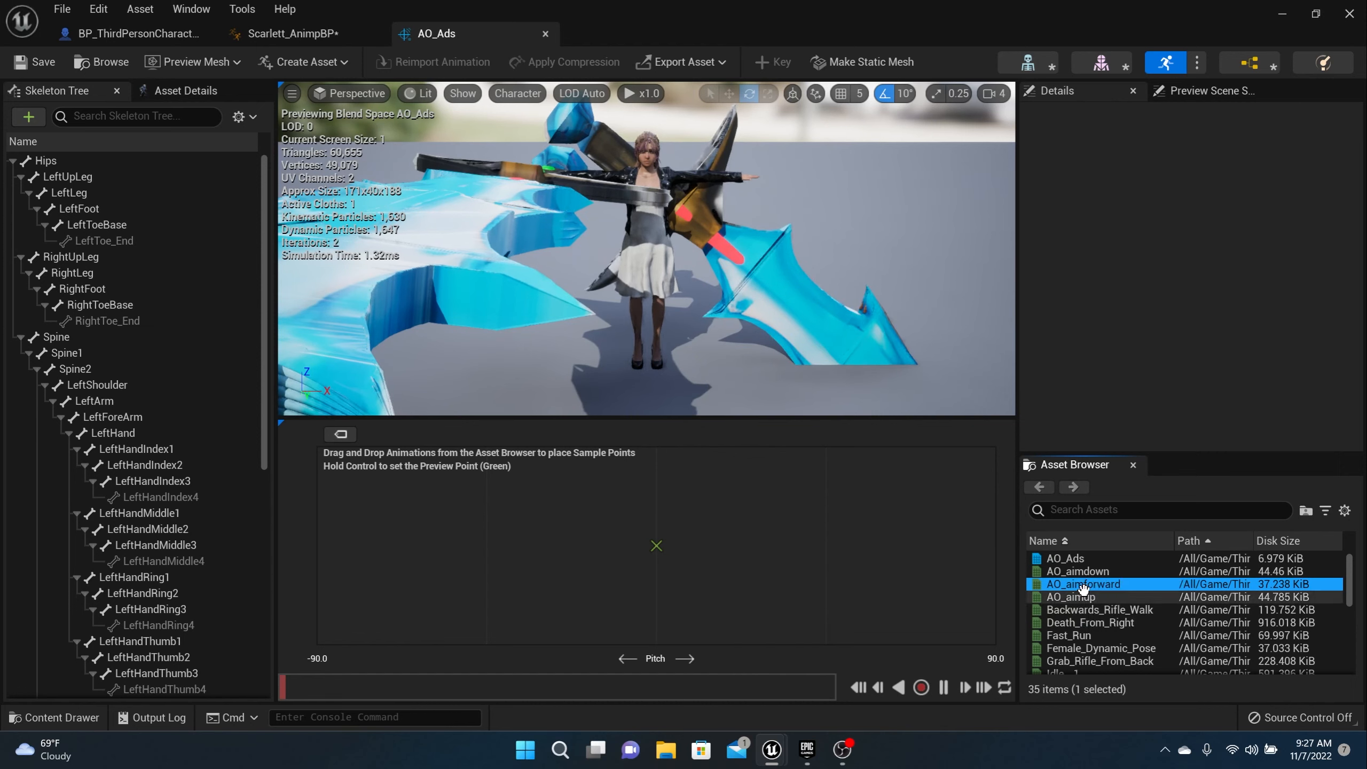
left_click(148, 88)
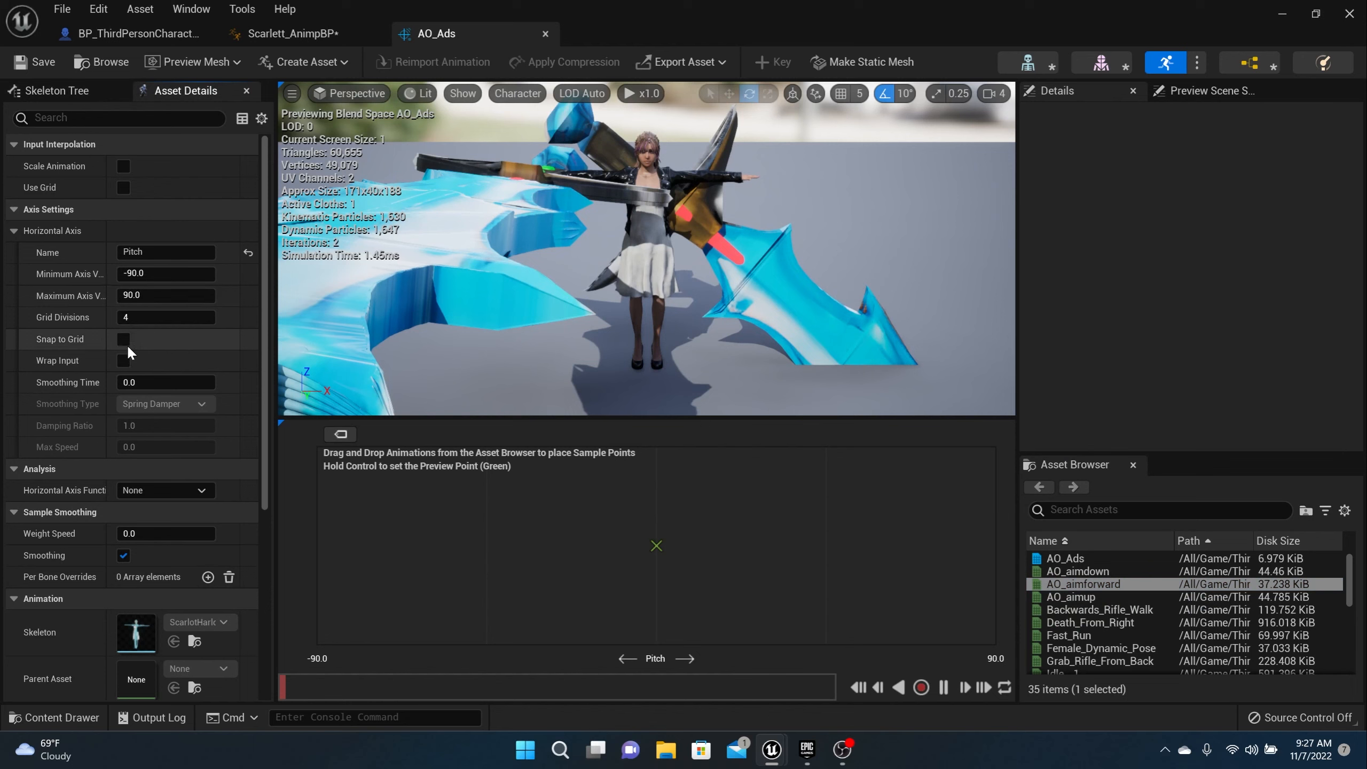
left_click(124, 341)
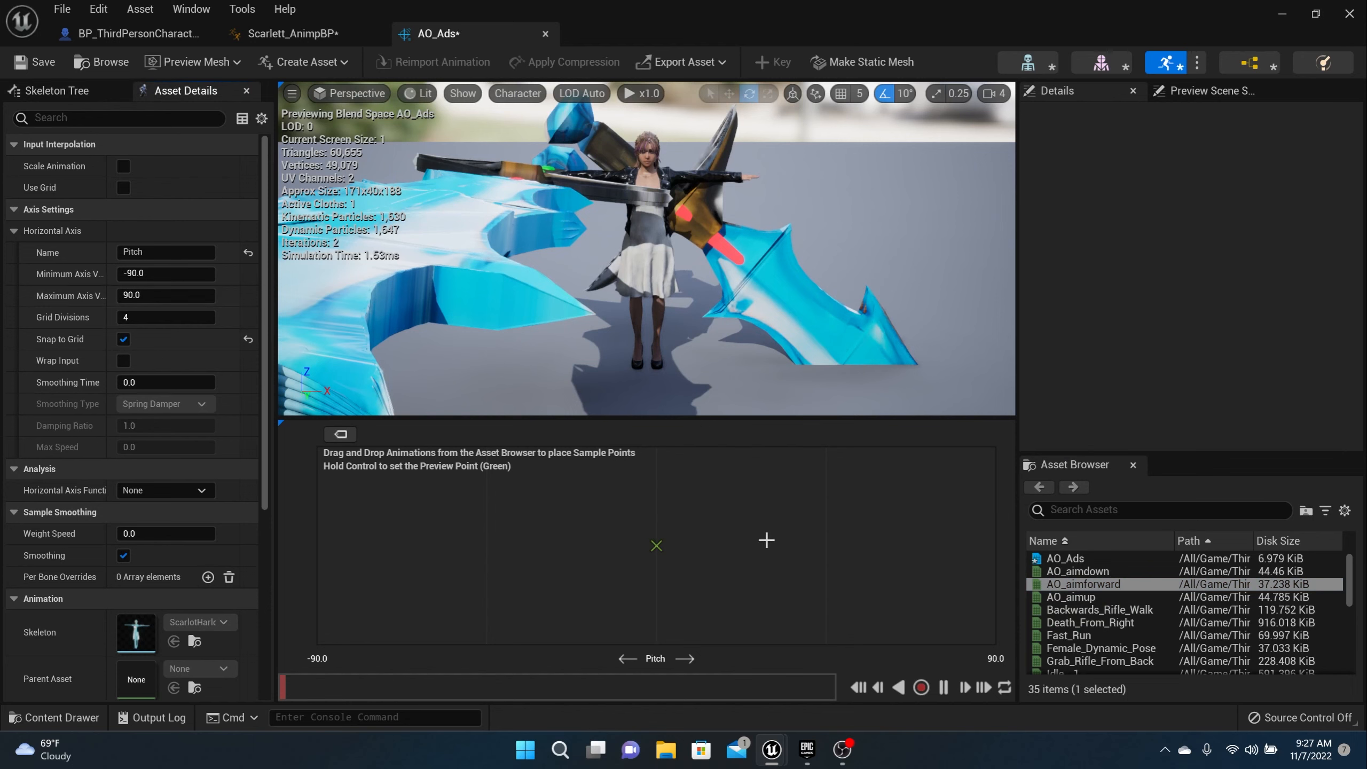
Step: Place AO_aimforward at pitch 0 and AO_aimup at pitch 90 as samples in the AO_Ads grid
left_click_drag(1082, 584, 665, 547)
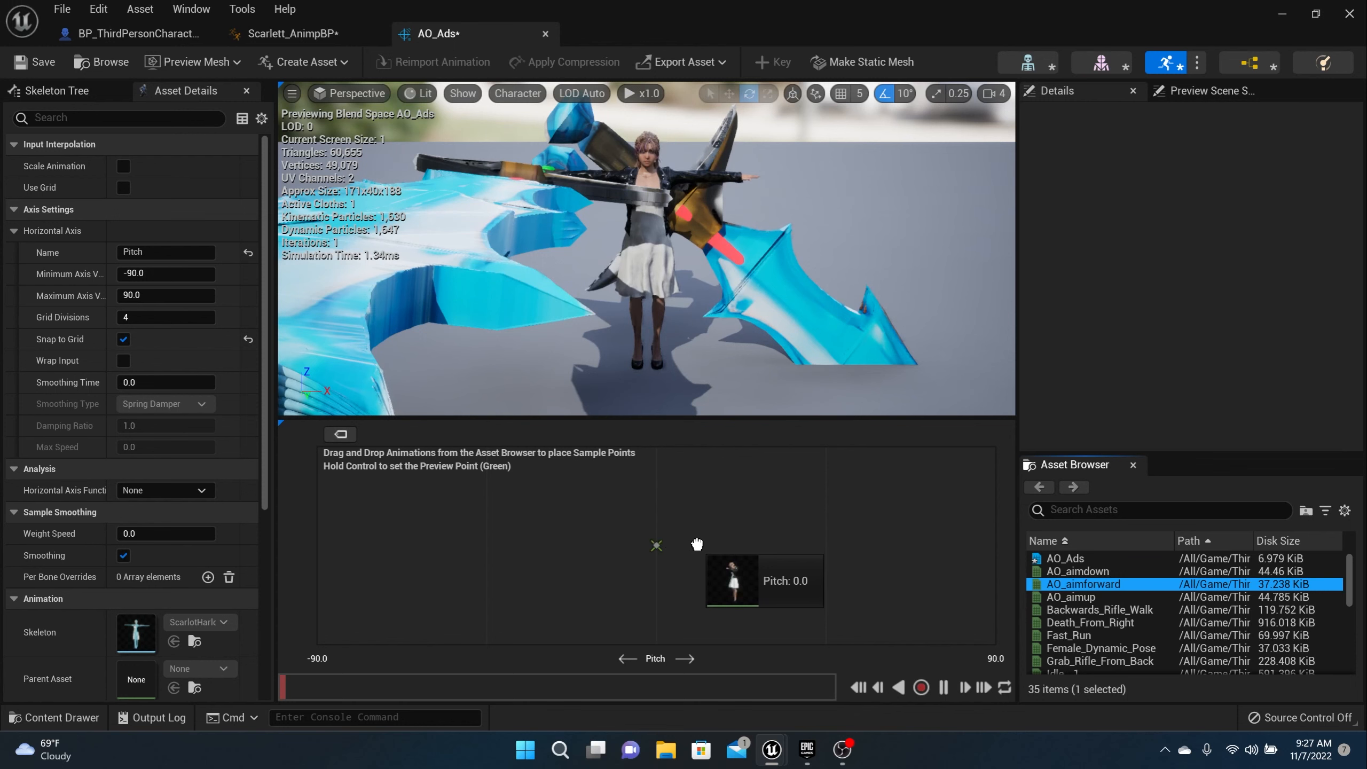
left_click_drag(697, 544, 697, 545)
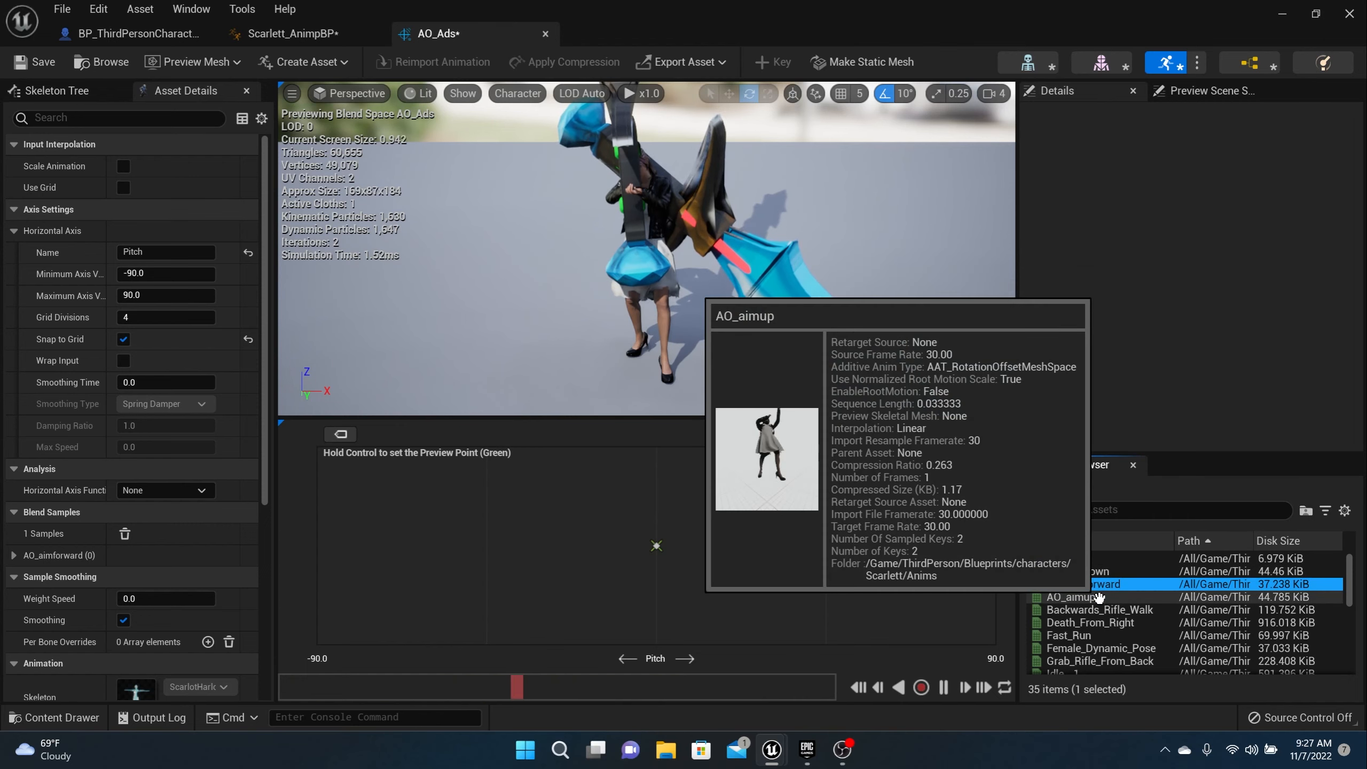
left_click_drag(1074, 597, 997, 546)
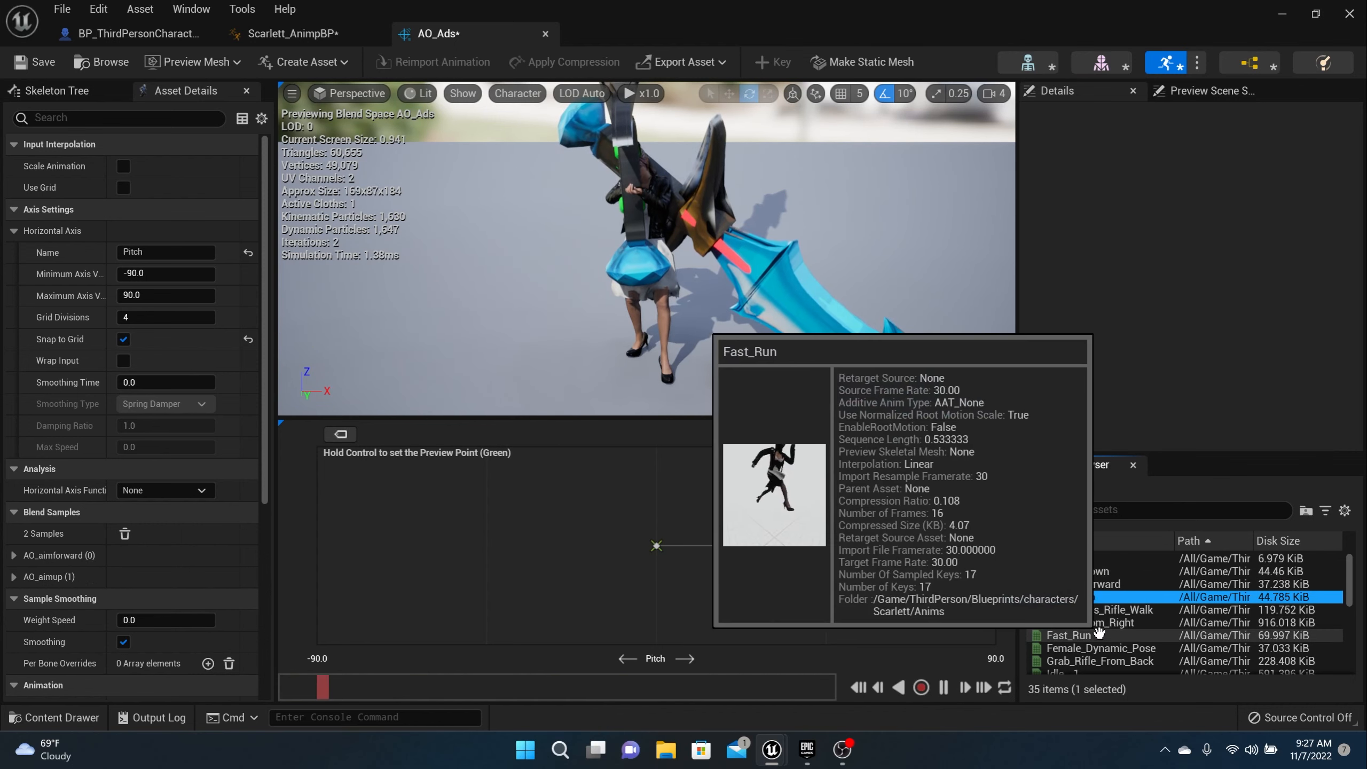
Step: Place AO_aimdown at pitch -90 as a sample in the AO_Ads grid and save the aim offset
left_click_drag(1076, 571, 317, 546)
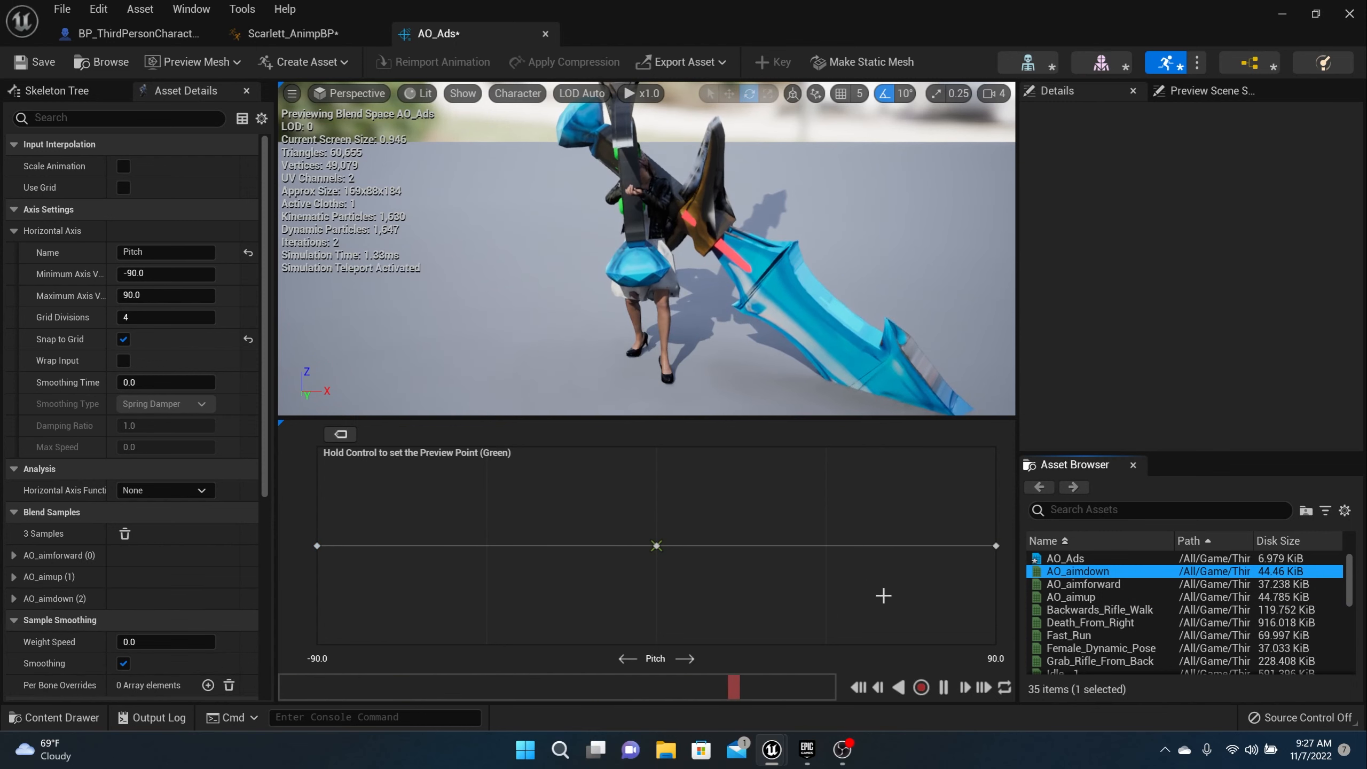
left_click(313, 554)
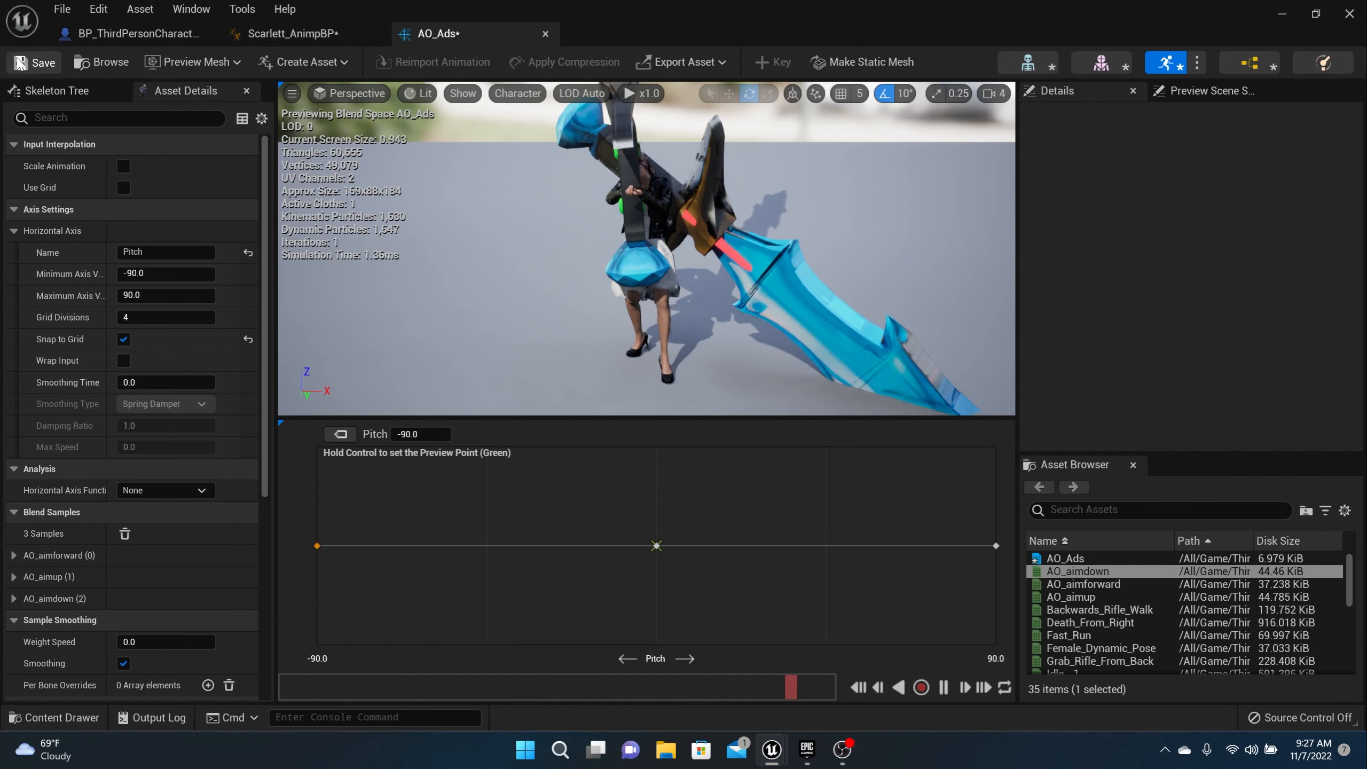
left_click(33, 62)
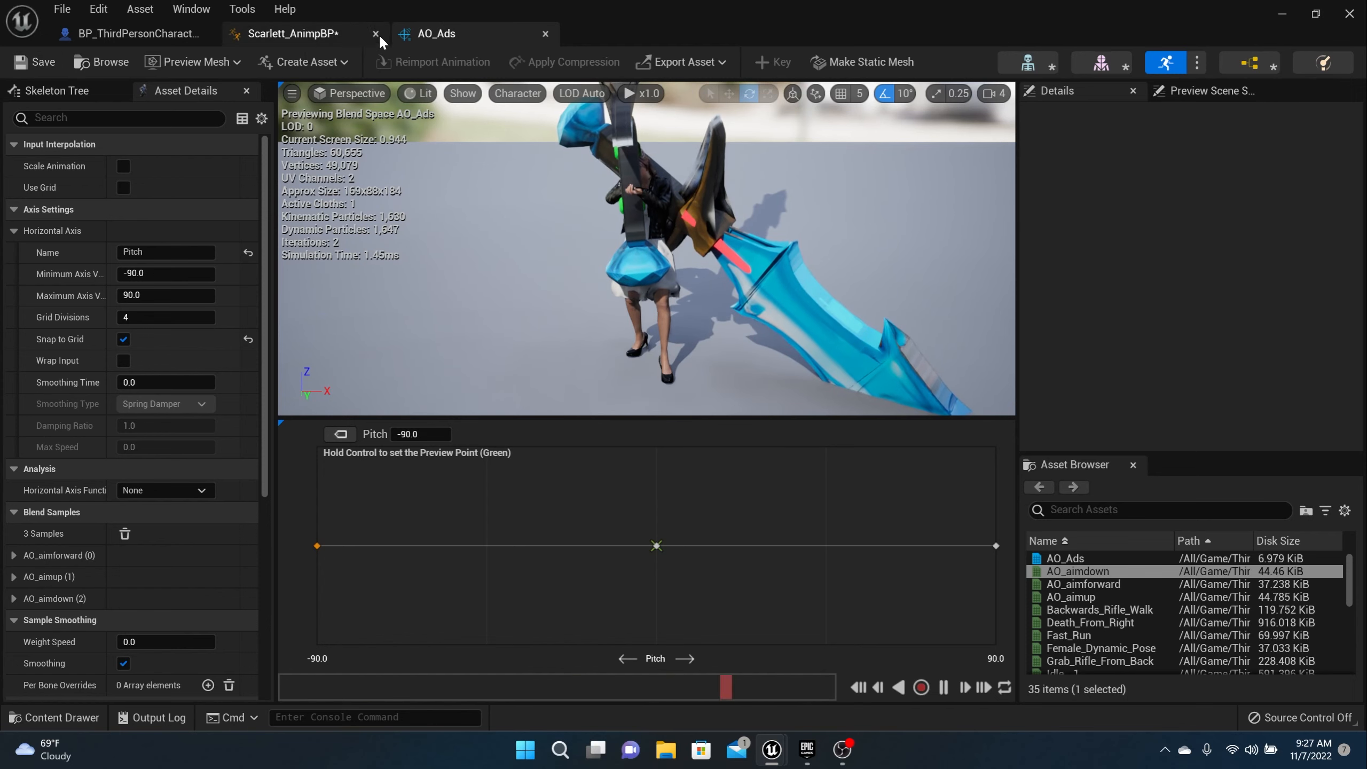
Step: Switch to Scarlett_AnimpBP and open the gunwalk state from its state machine
left_click(326, 34)
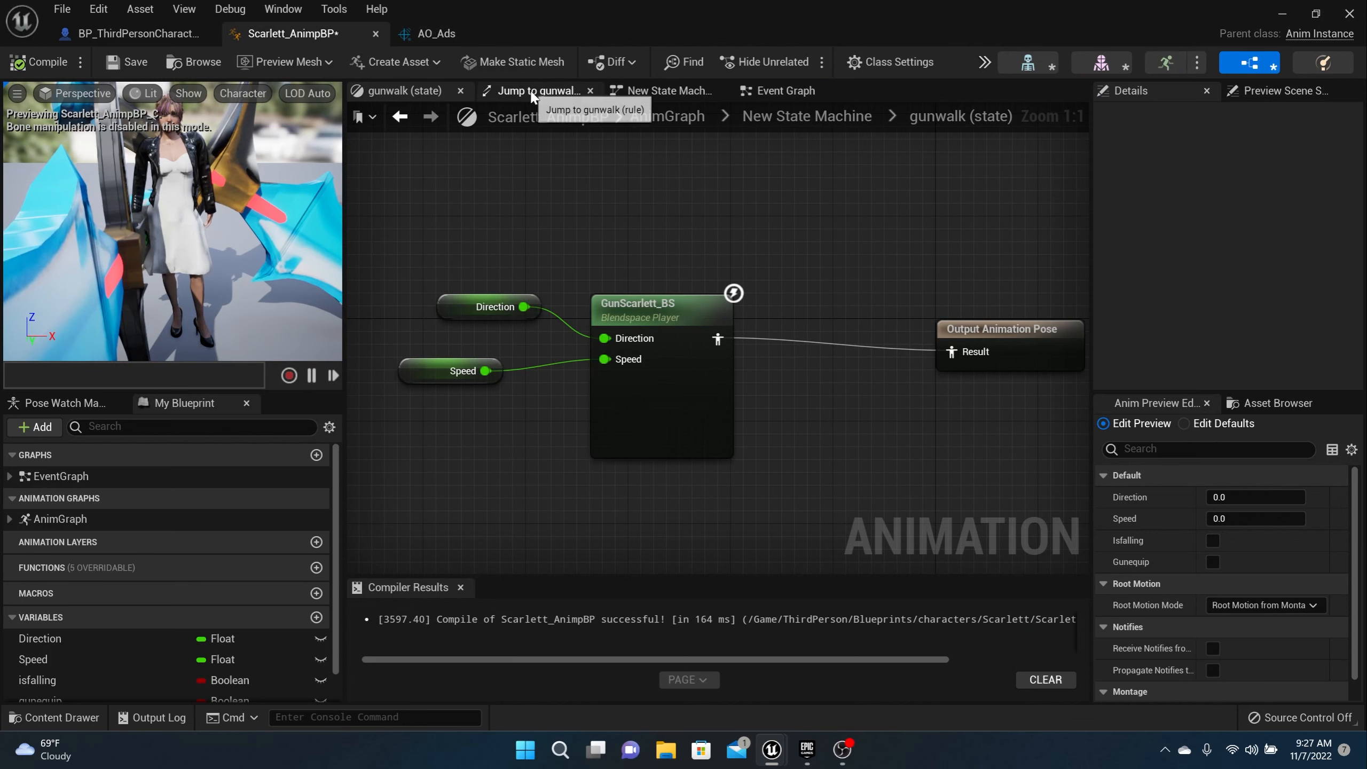
left_click(668, 91)
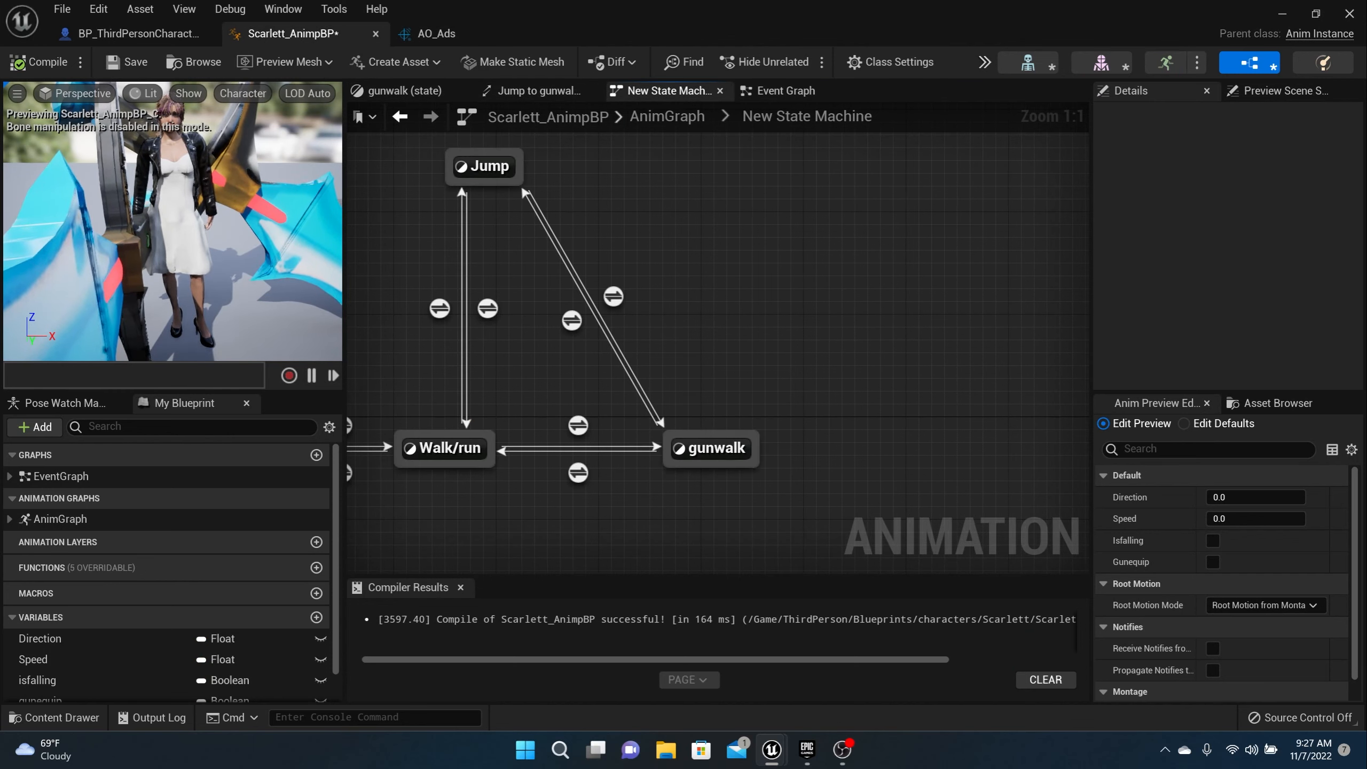
scroll(859, 347, "down", 4)
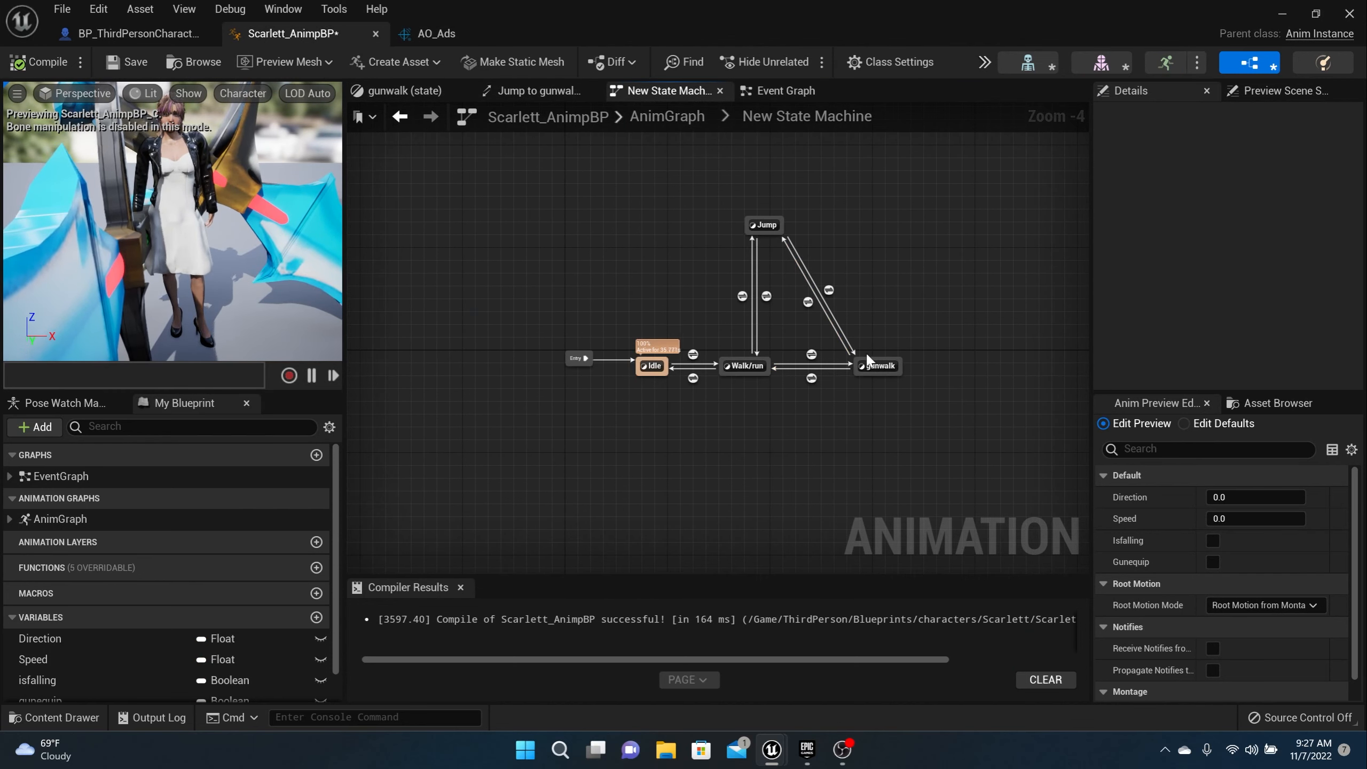
scroll(864, 353, "up", 3)
right_click_drag(859, 355, 740, 336)
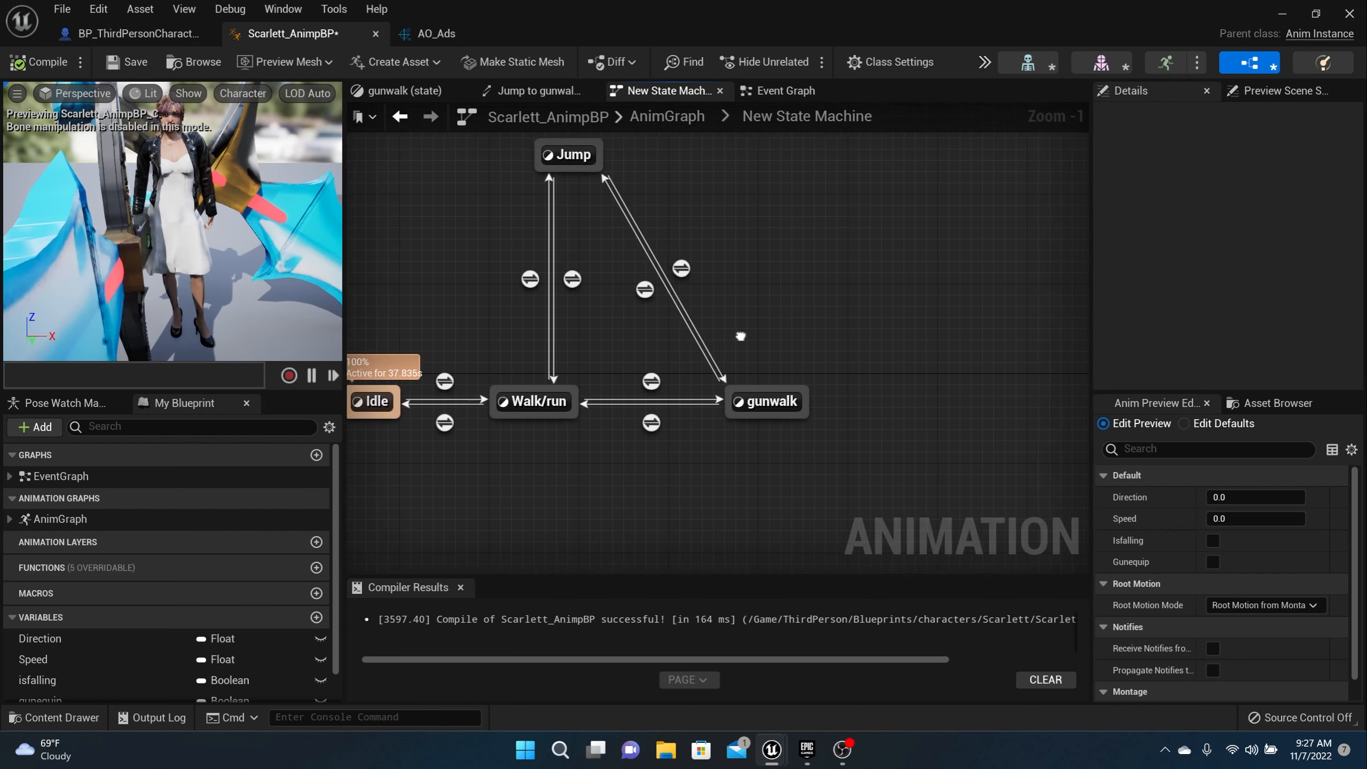
double_click(752, 401)
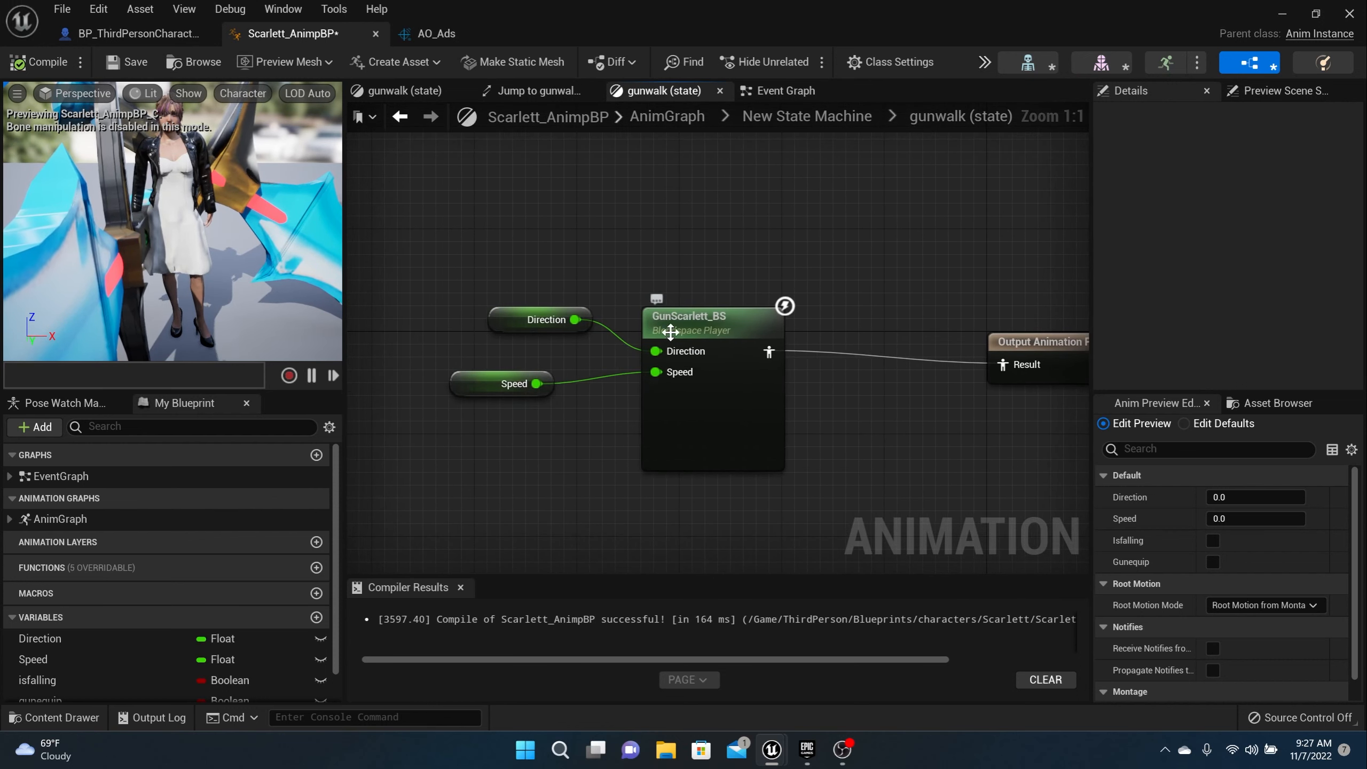
Step: Move the GunScarlett_BS, Direction and Speed nodes away from the output pose and add an AO_Ads node in the gap
left_click_drag(545, 265, 714, 440)
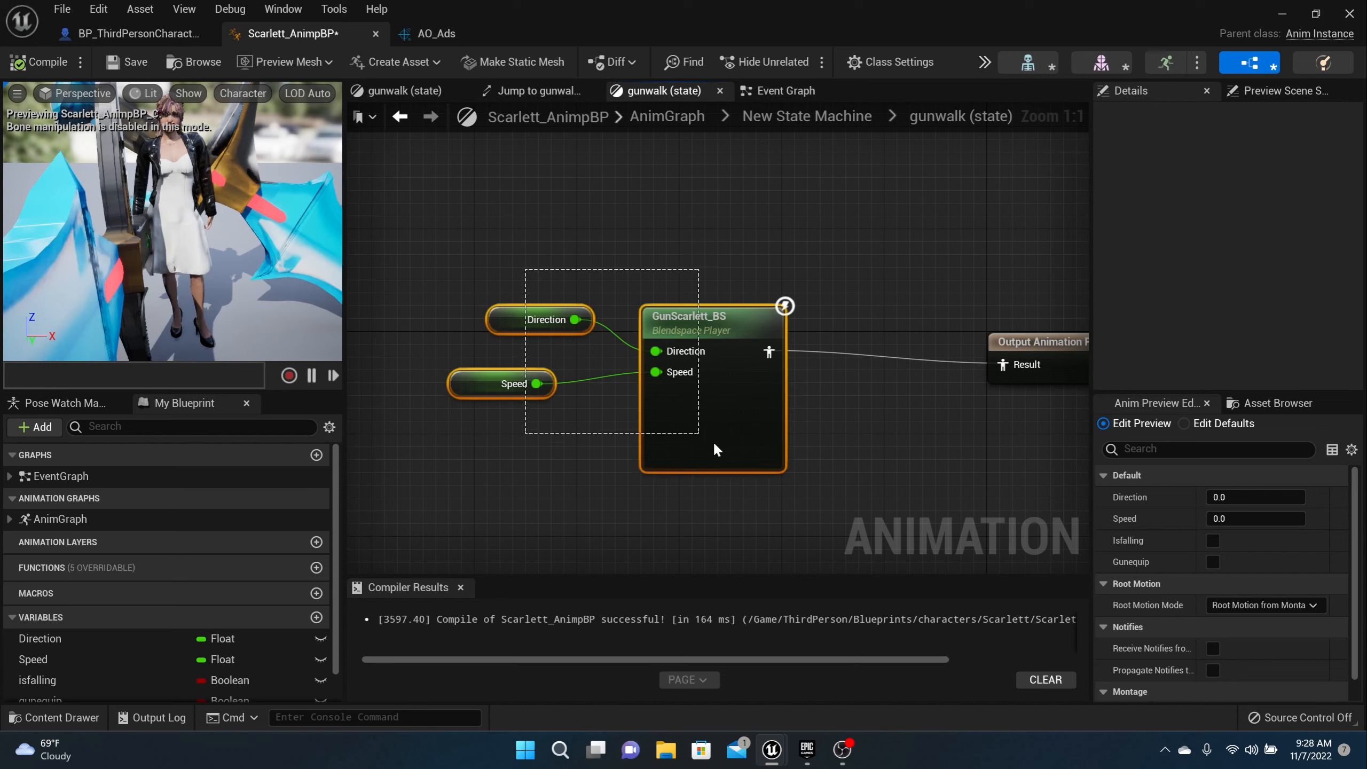
left_click_drag(712, 354, 546, 341)
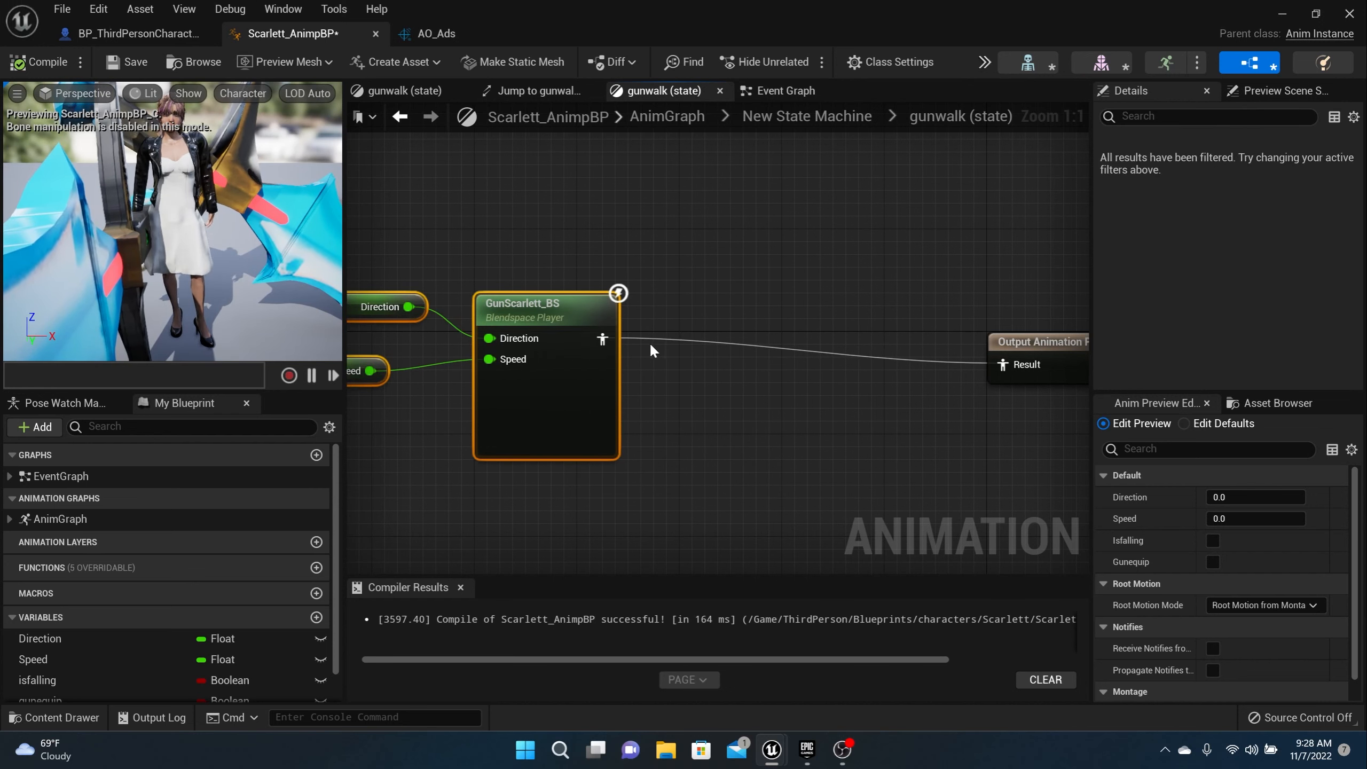
left_click(60, 716)
left_click(280, 609)
left_click_drag(280, 608, 788, 289)
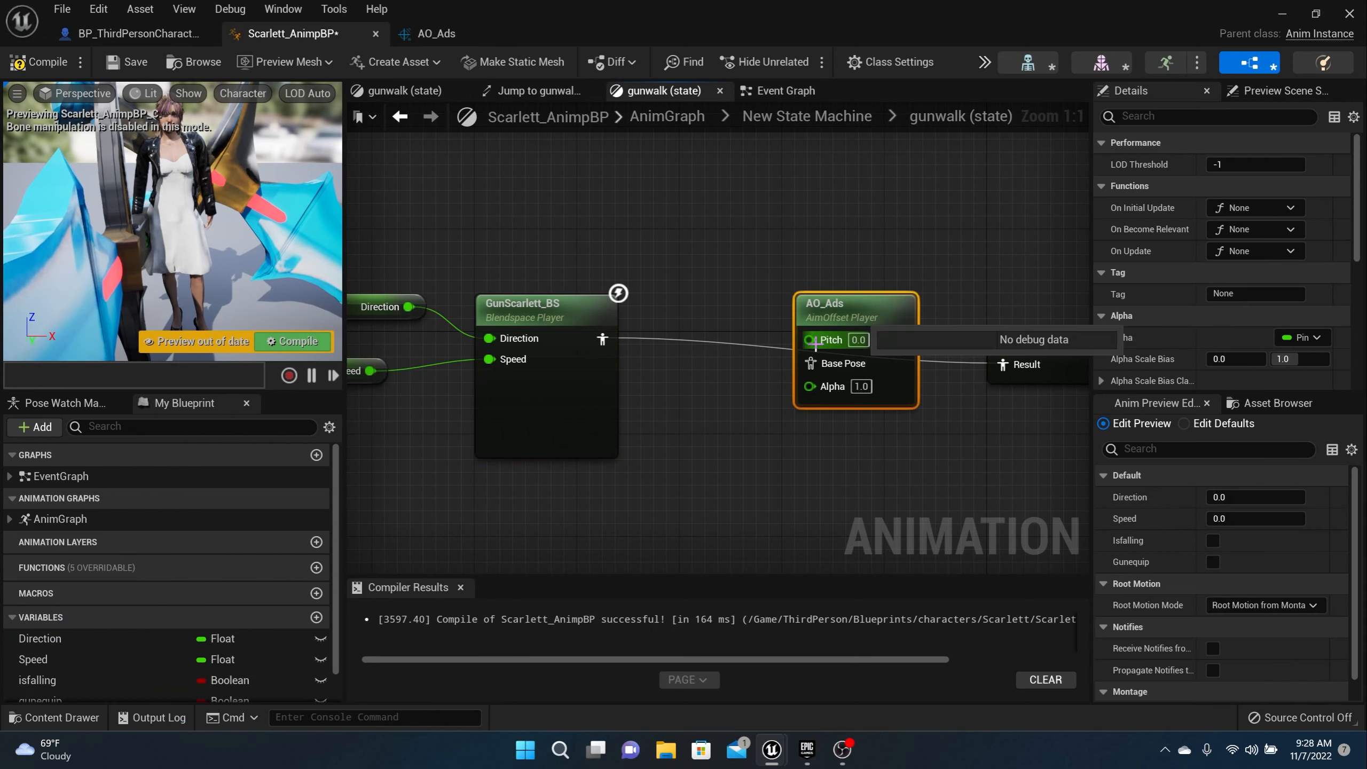
Step: Wire GunScarlett_BS into AO_Ads' Base Pose and AO_Ads into the Output Animation Pose, and compile and save the blueprint
left_click_drag(812, 365, 622, 343)
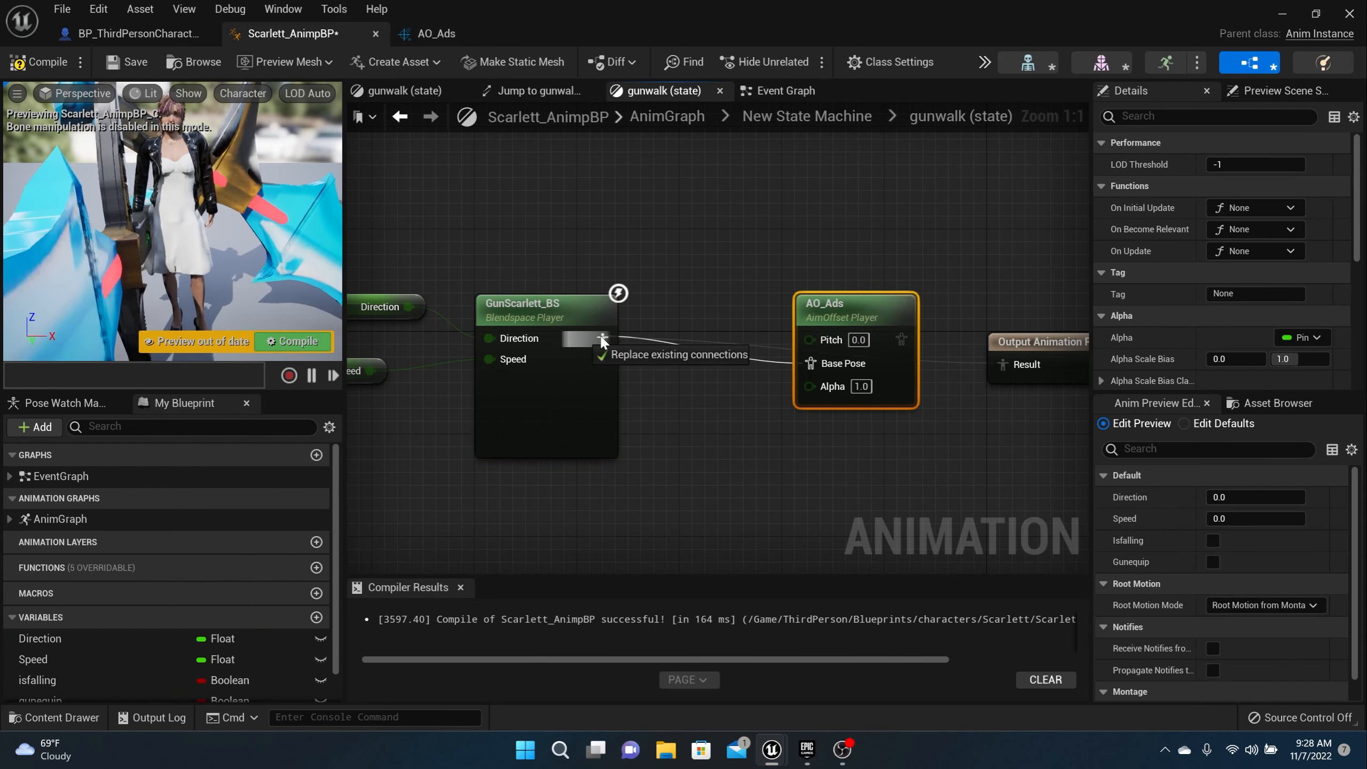
left_click(836, 265)
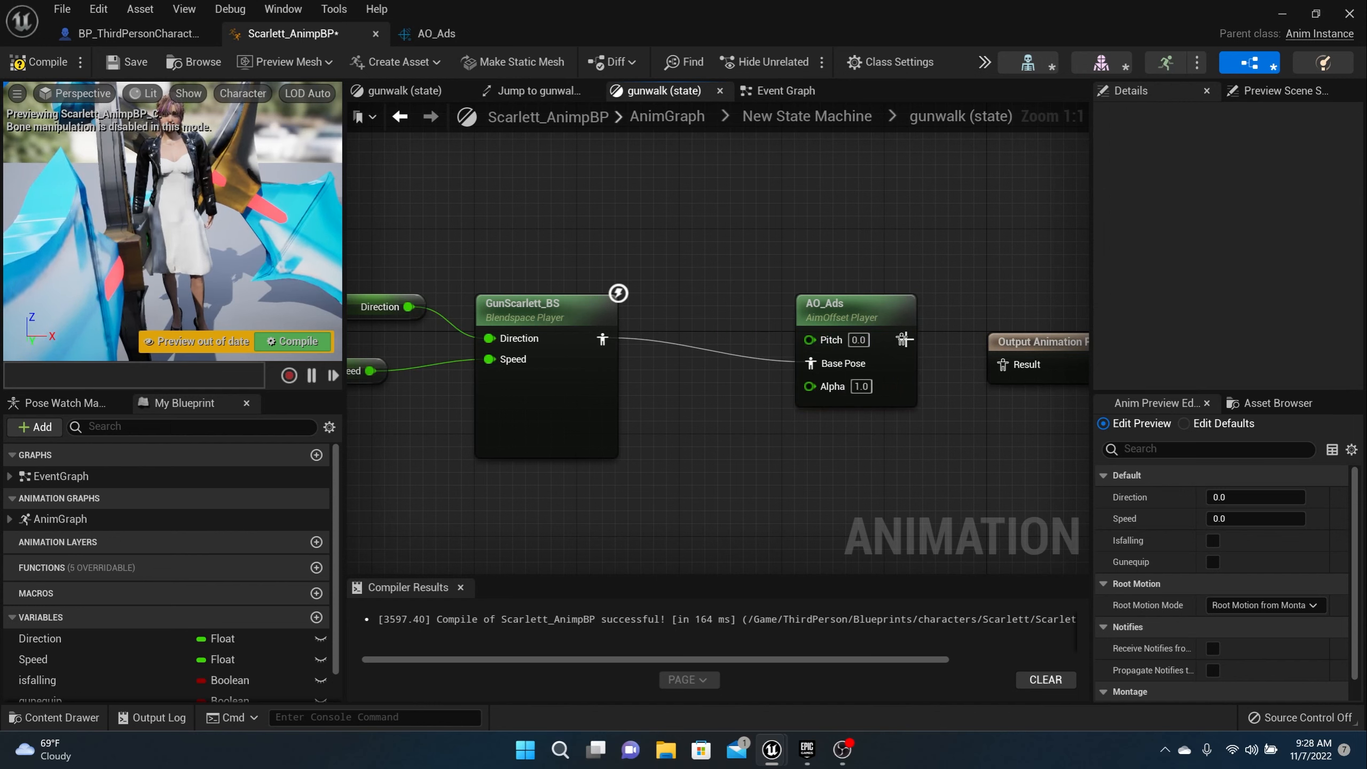
left_click_drag(900, 339, 1019, 379)
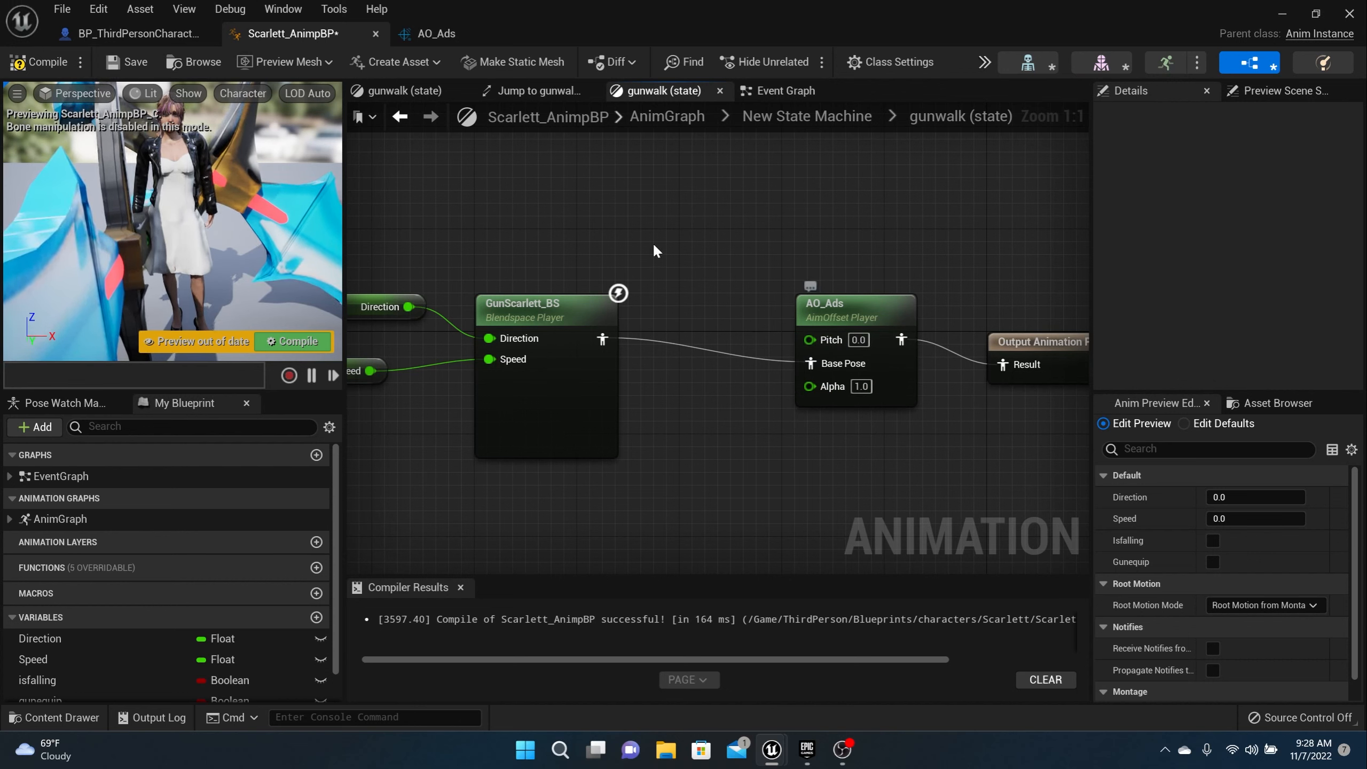
left_click(53, 60)
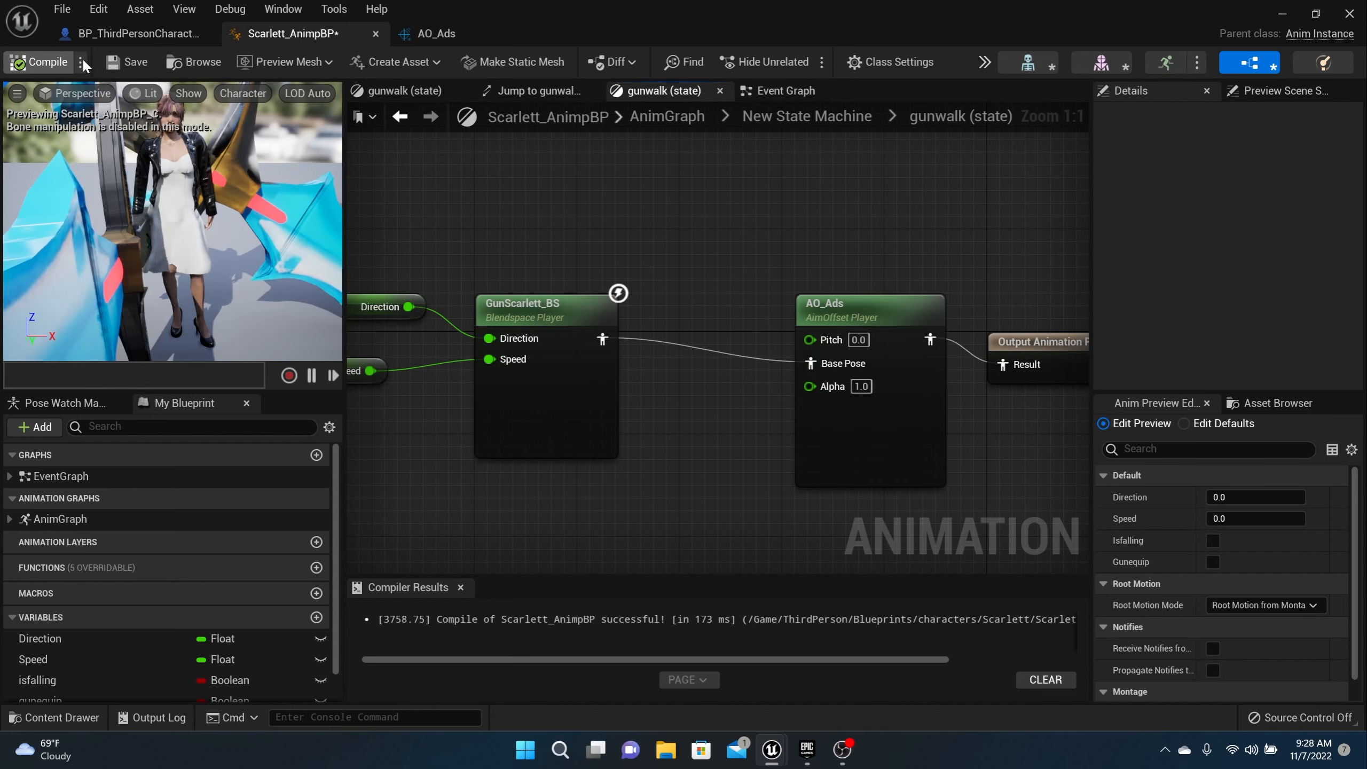
left_click(113, 65)
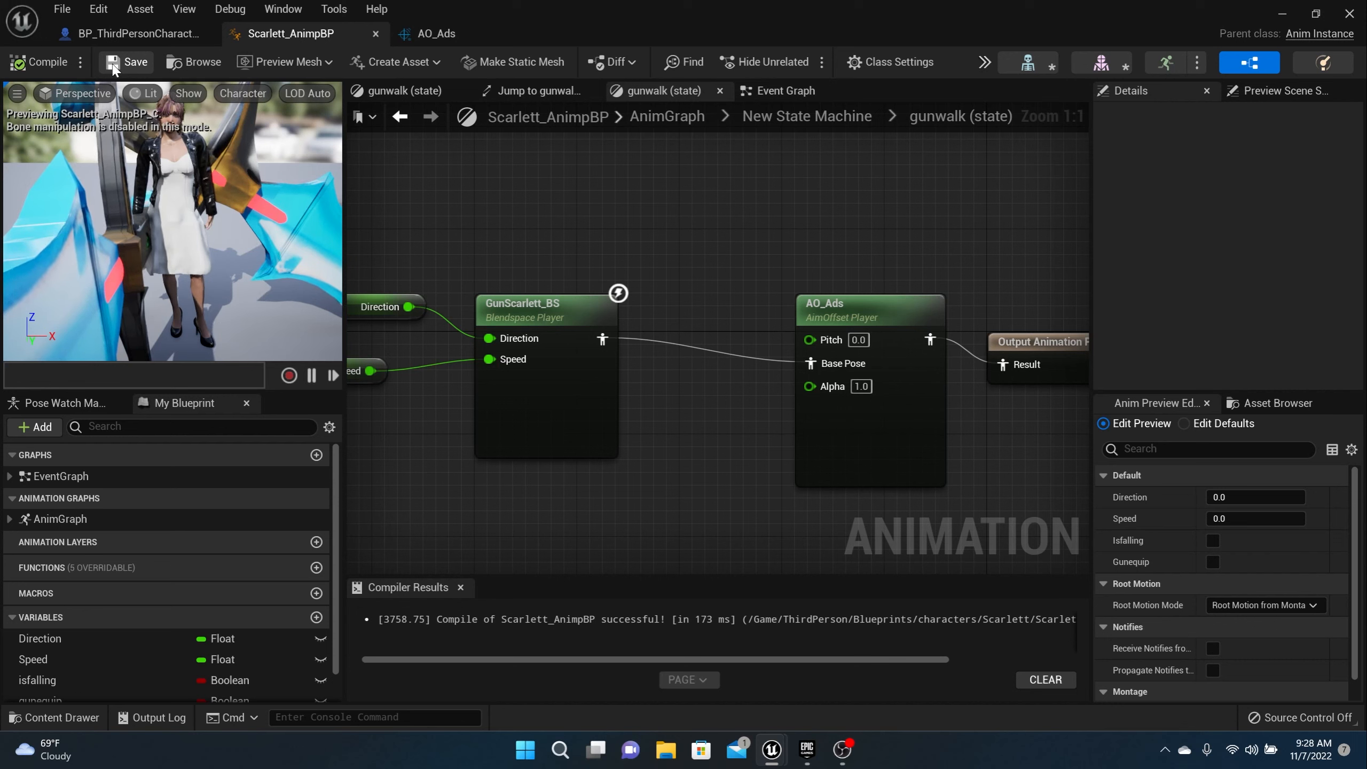
Step: Add a Try Get Pawn Owner node below the Is Falling node in the Event Graph
left_click(784, 91)
scroll(722, 260, "up", 4)
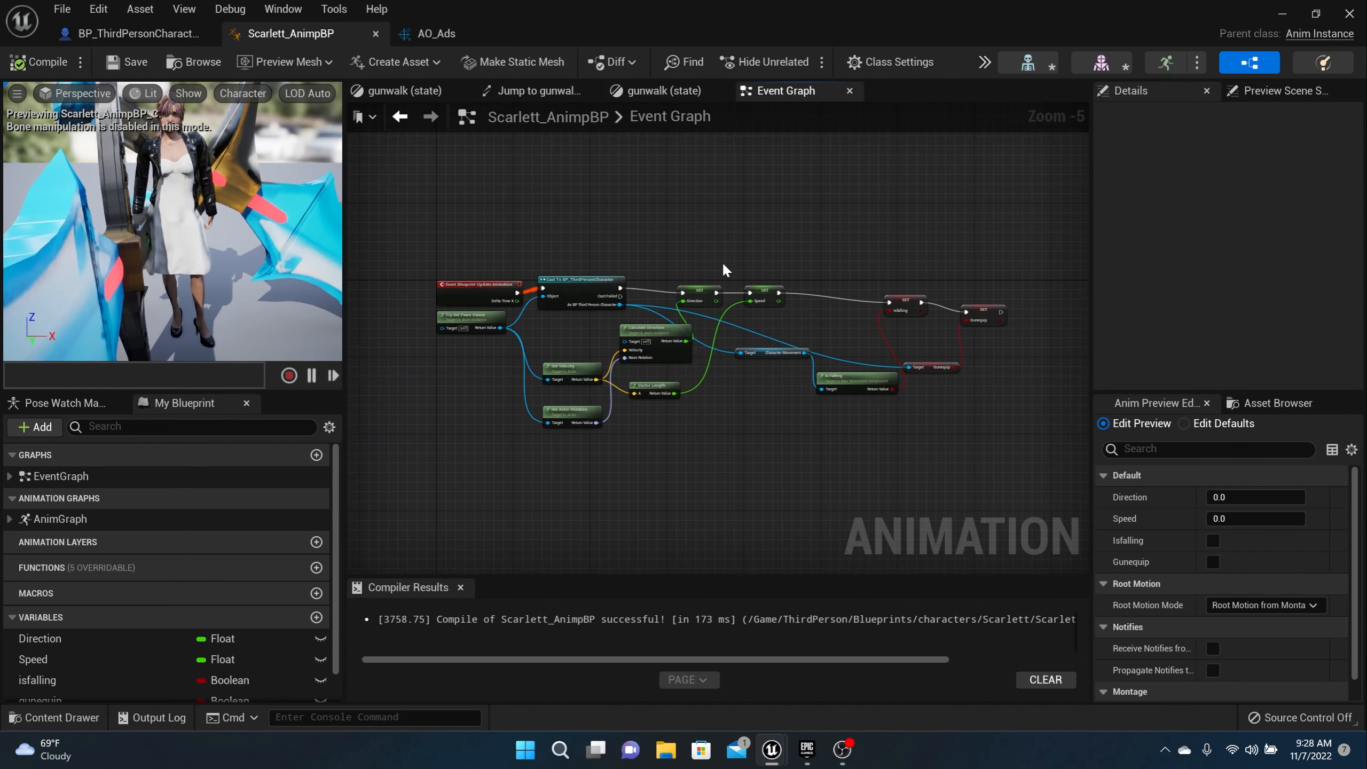
right_click_drag(708, 267, 404, 186)
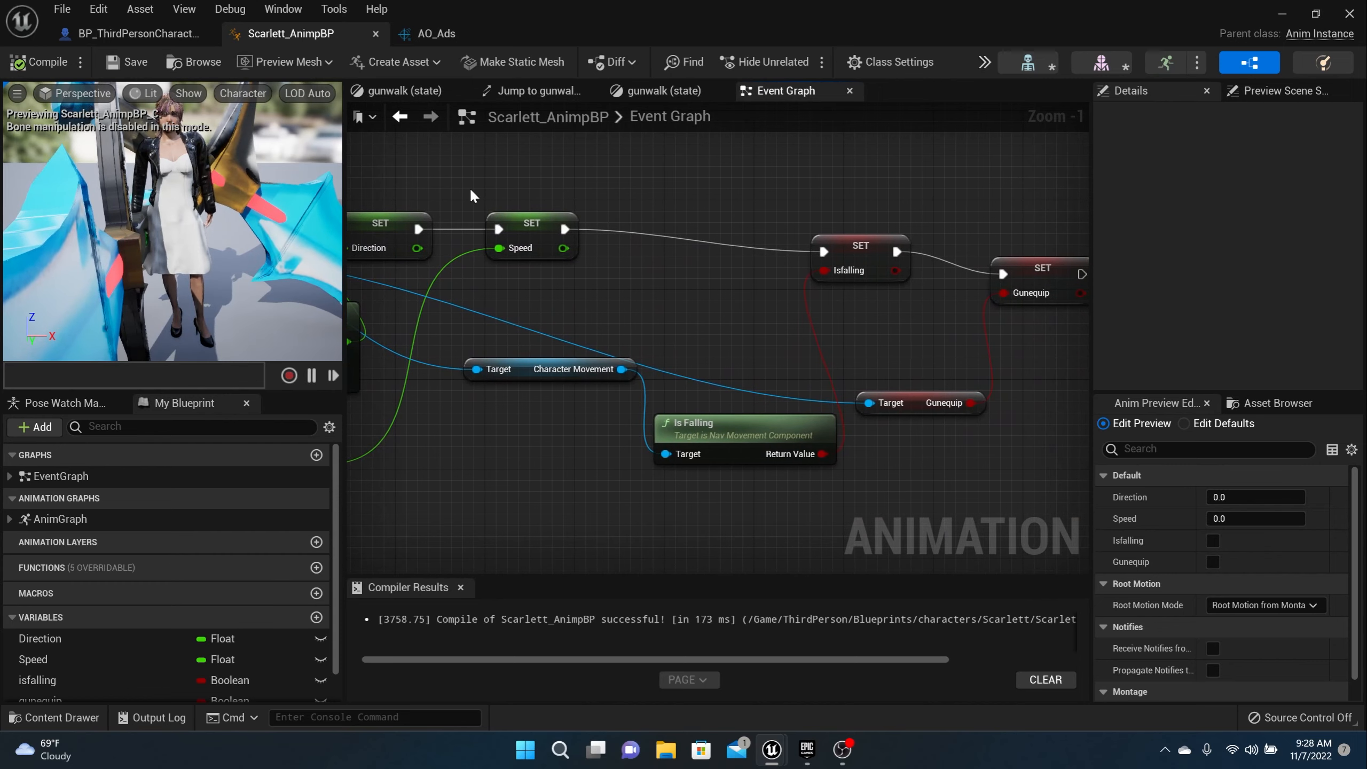
scroll(485, 194, "down", 1)
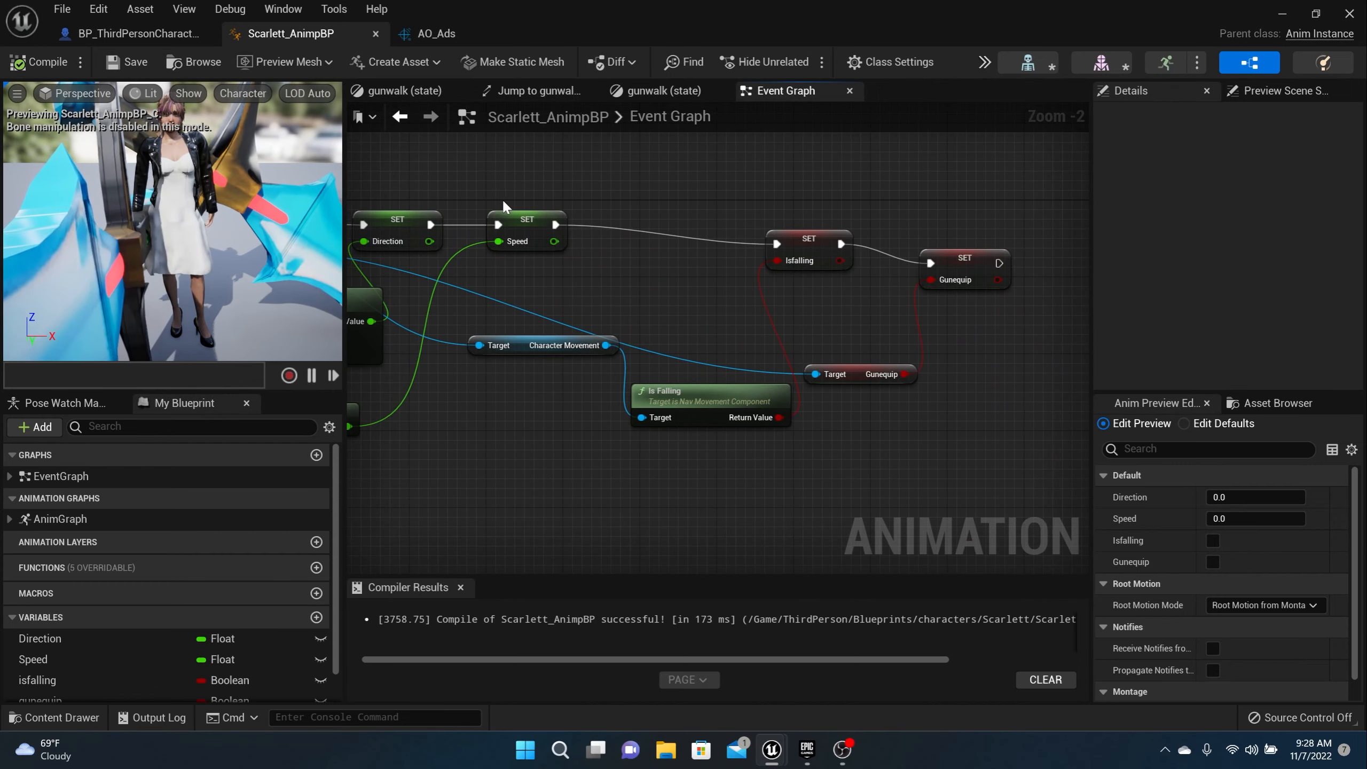
right_click(682, 476)
type("tryg")
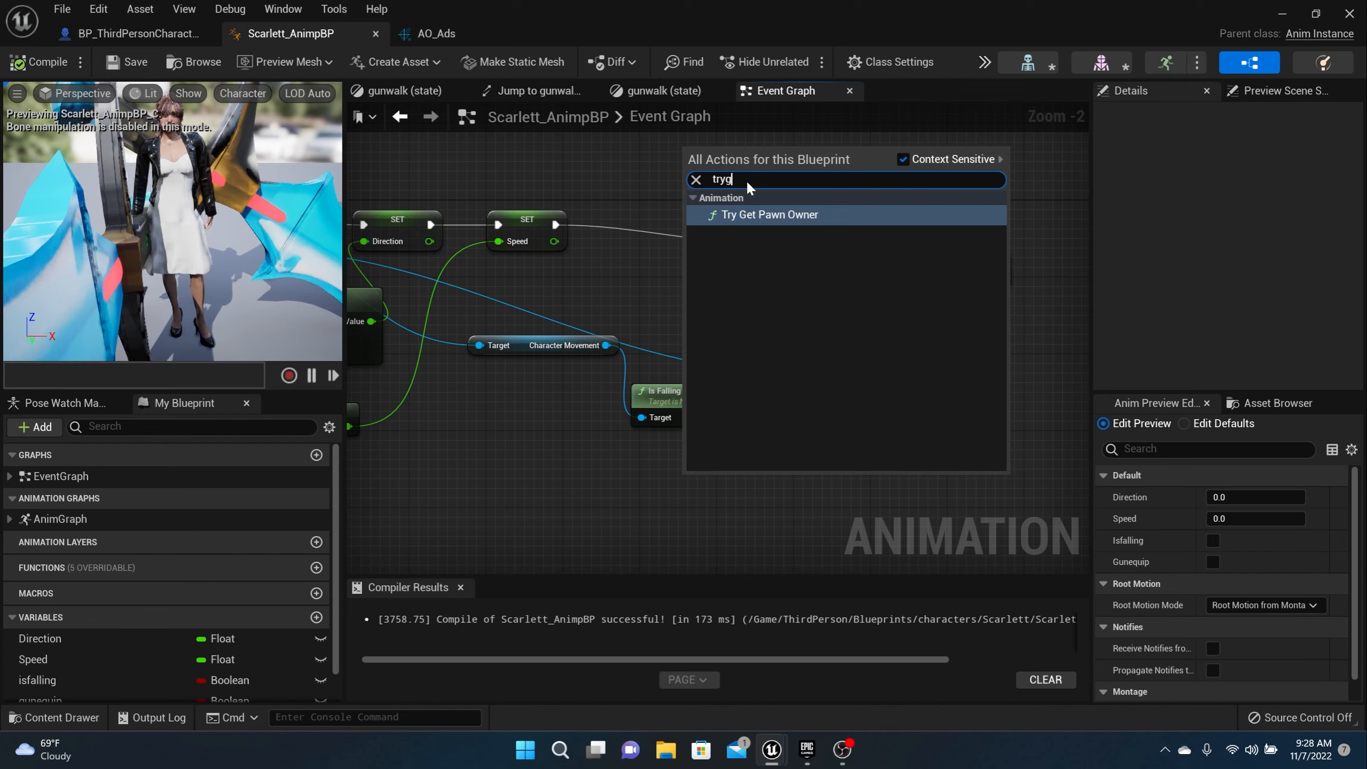
left_click(738, 213)
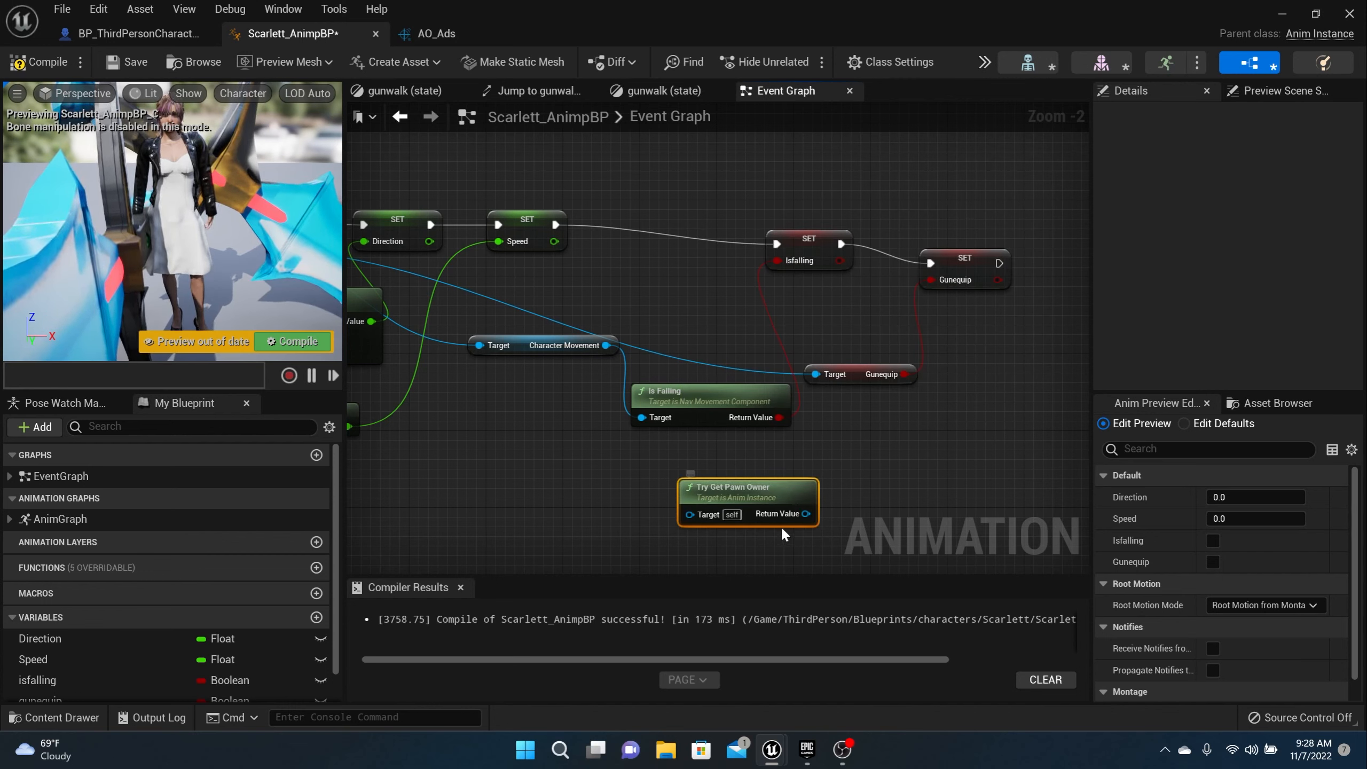
Step: Add a Get Base Aim Rotation node fed by Try Get Pawn Owner's return value and align it beside that node
left_click_drag(808, 515, 868, 506)
type("g")
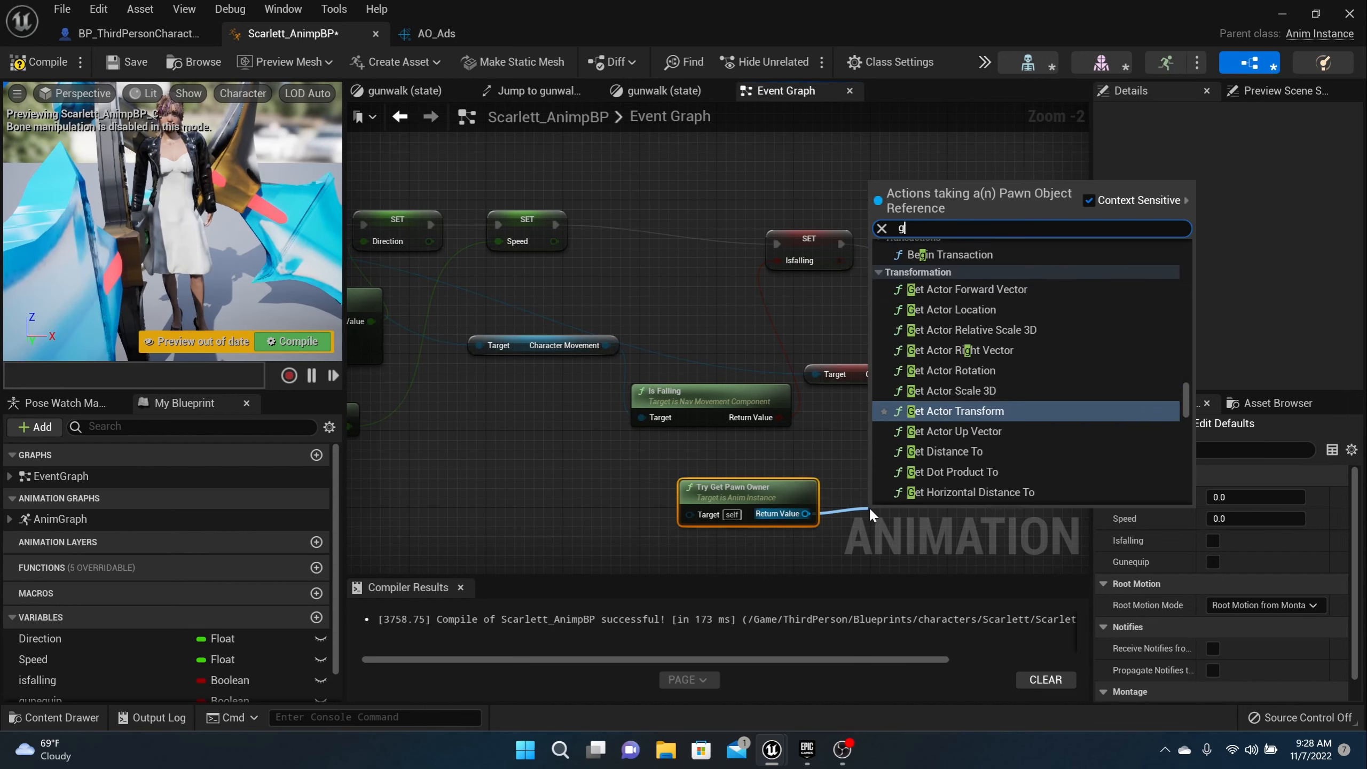
type("etbas")
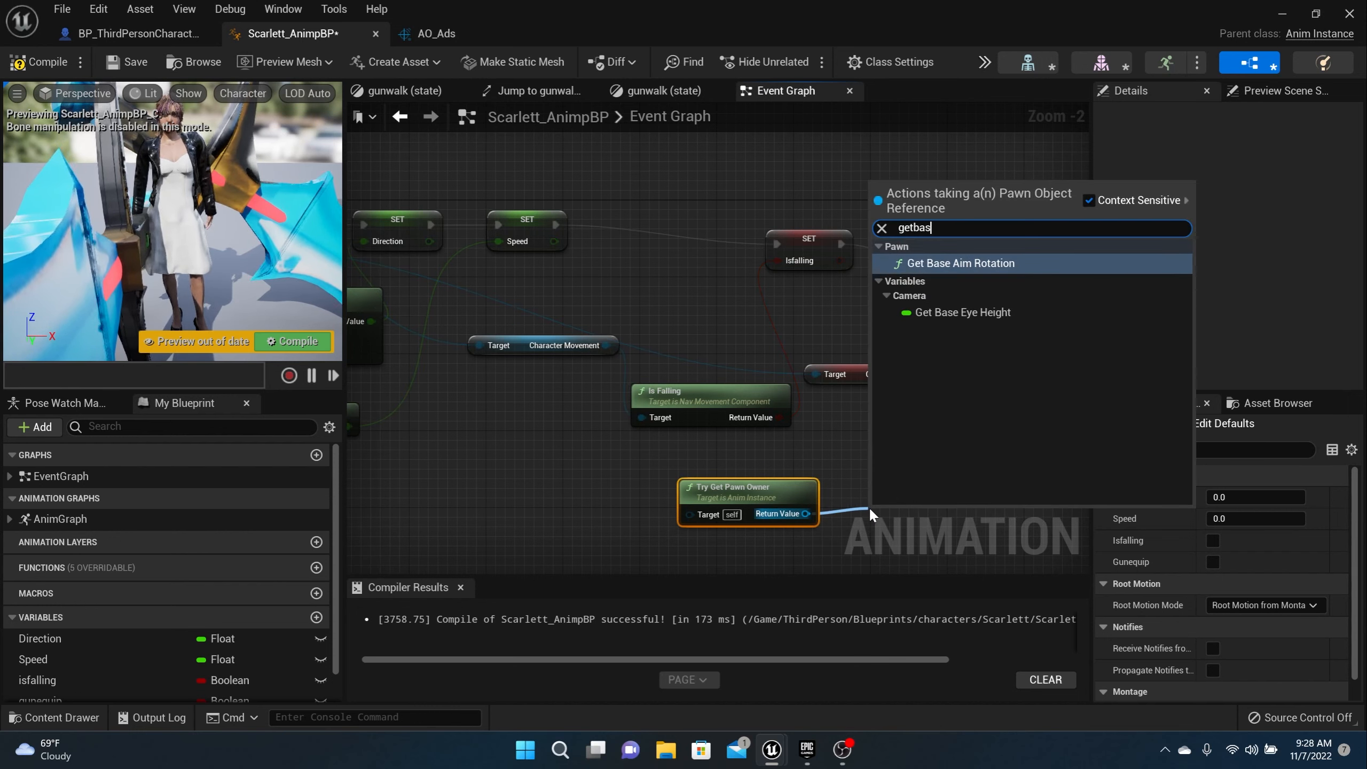
left_click(958, 263)
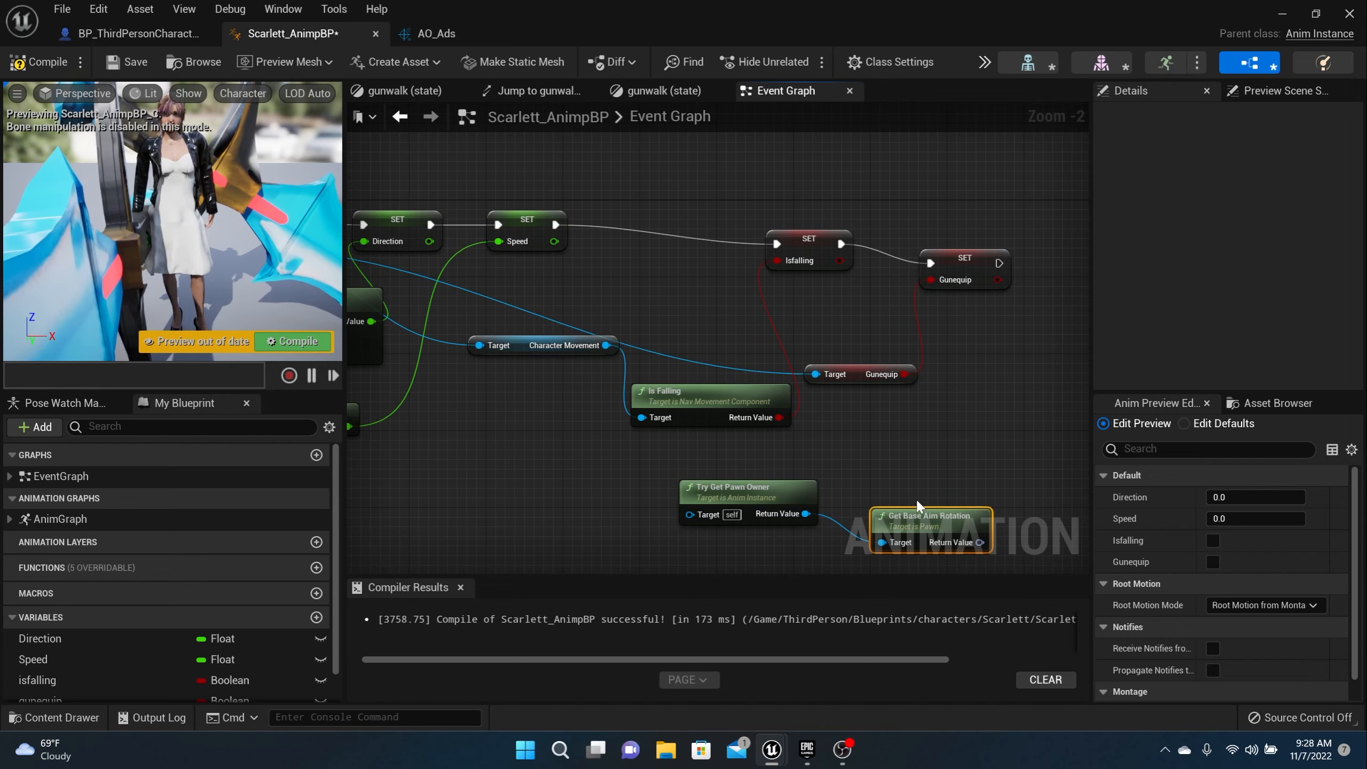
left_click_drag(908, 485, 906, 482)
Step: Shift both pawn rotation nodes slightly down and split Get Base Aim Rotation's return value into roll, pitch and yaw
right_click_drag(914, 466, 750, 428)
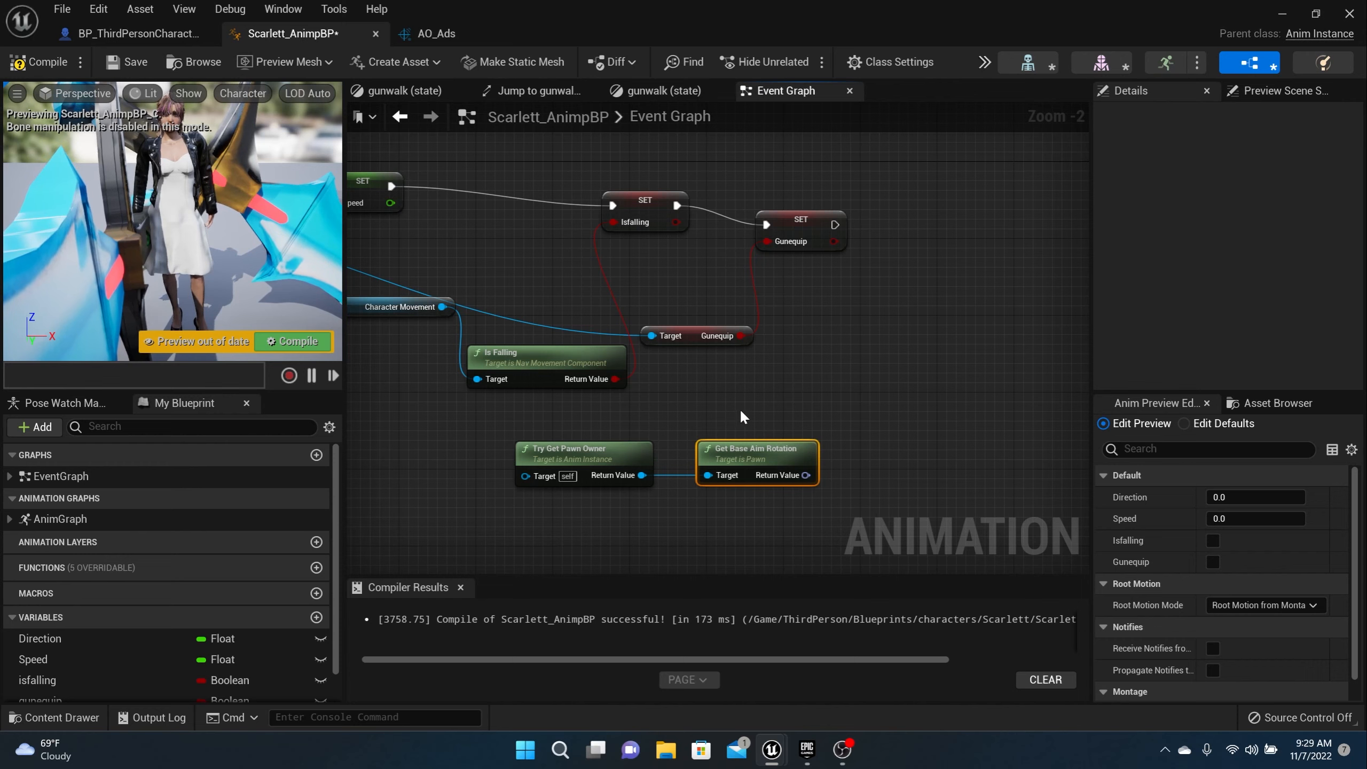
left_click(615, 449, "ctrl")
mouse_move(731, 454)
left_mouse_down()
mouse_move(777, 523)
mouse_move(740, 479)
left_mouse_up()
right_click_drag(838, 451, 786, 334)
right_click(760, 384)
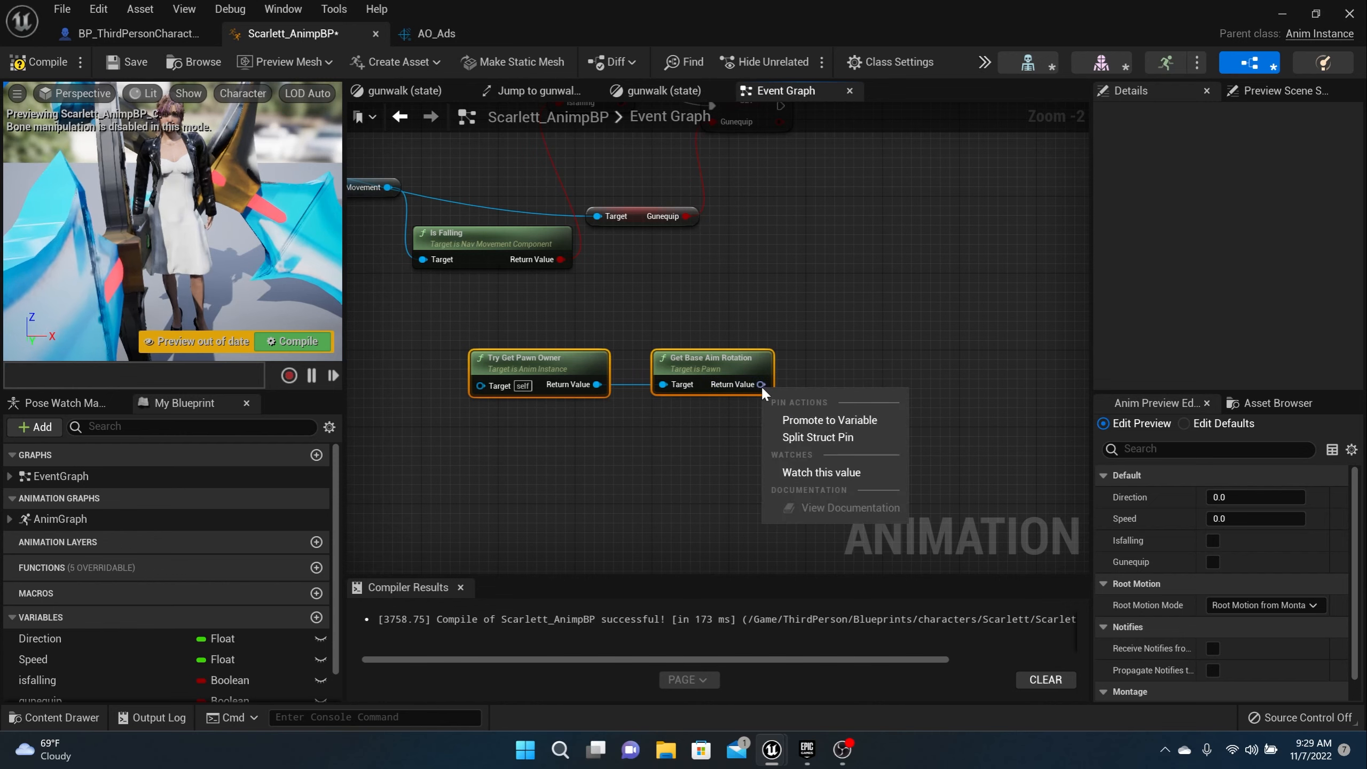
left_click(797, 437)
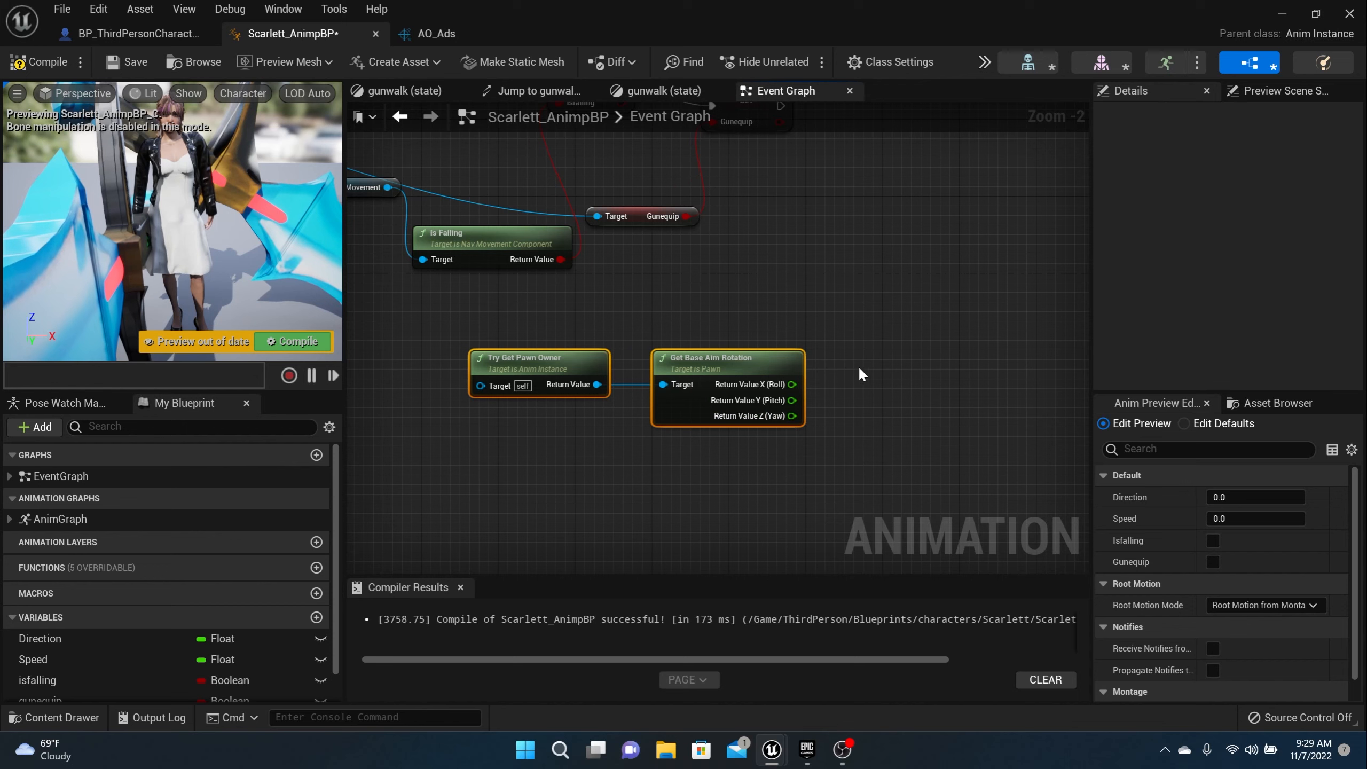
mouse_move(883, 360)
right_mouse_down()
mouse_move(819, 376)
mouse_move(863, 372)
right_mouse_up()
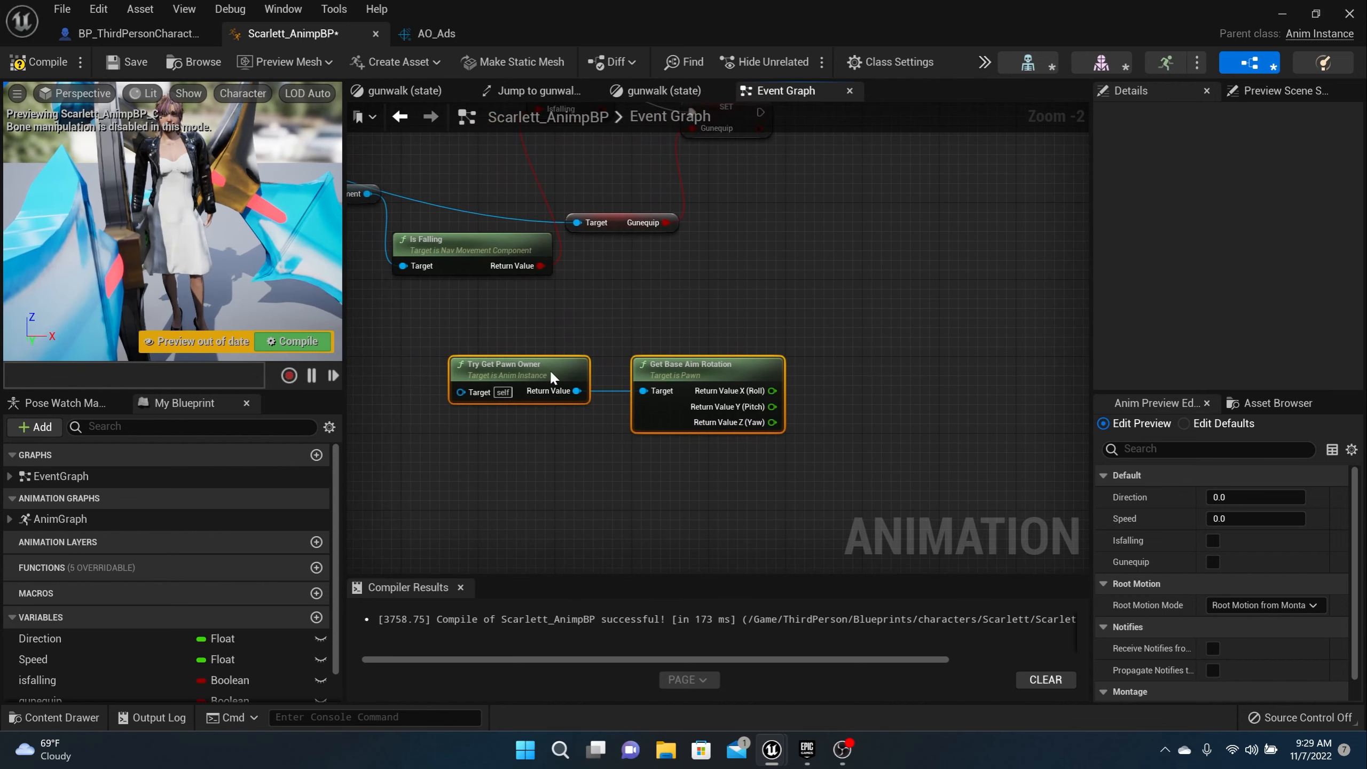
Step: Create a Float variable named pitch, and compile and save the animation blueprint
left_click(317, 618)
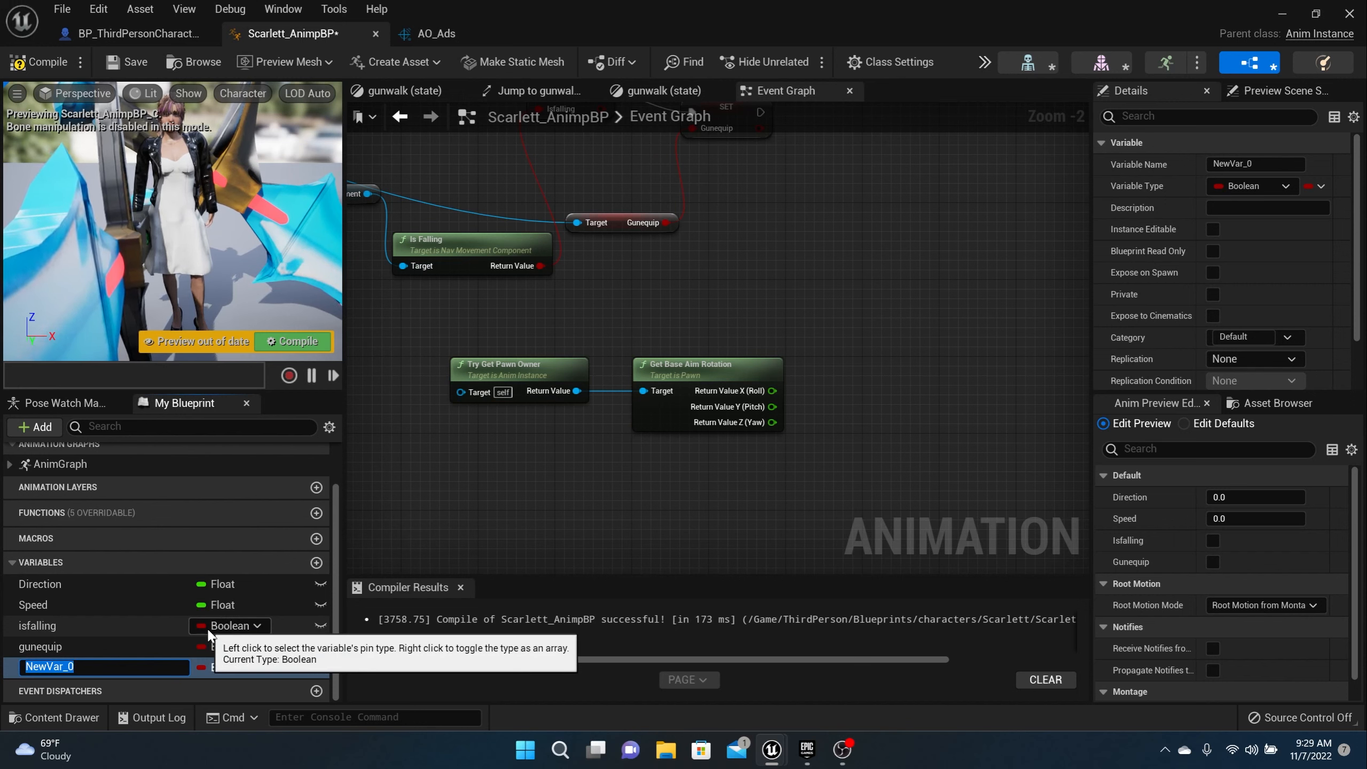
type("pitch")
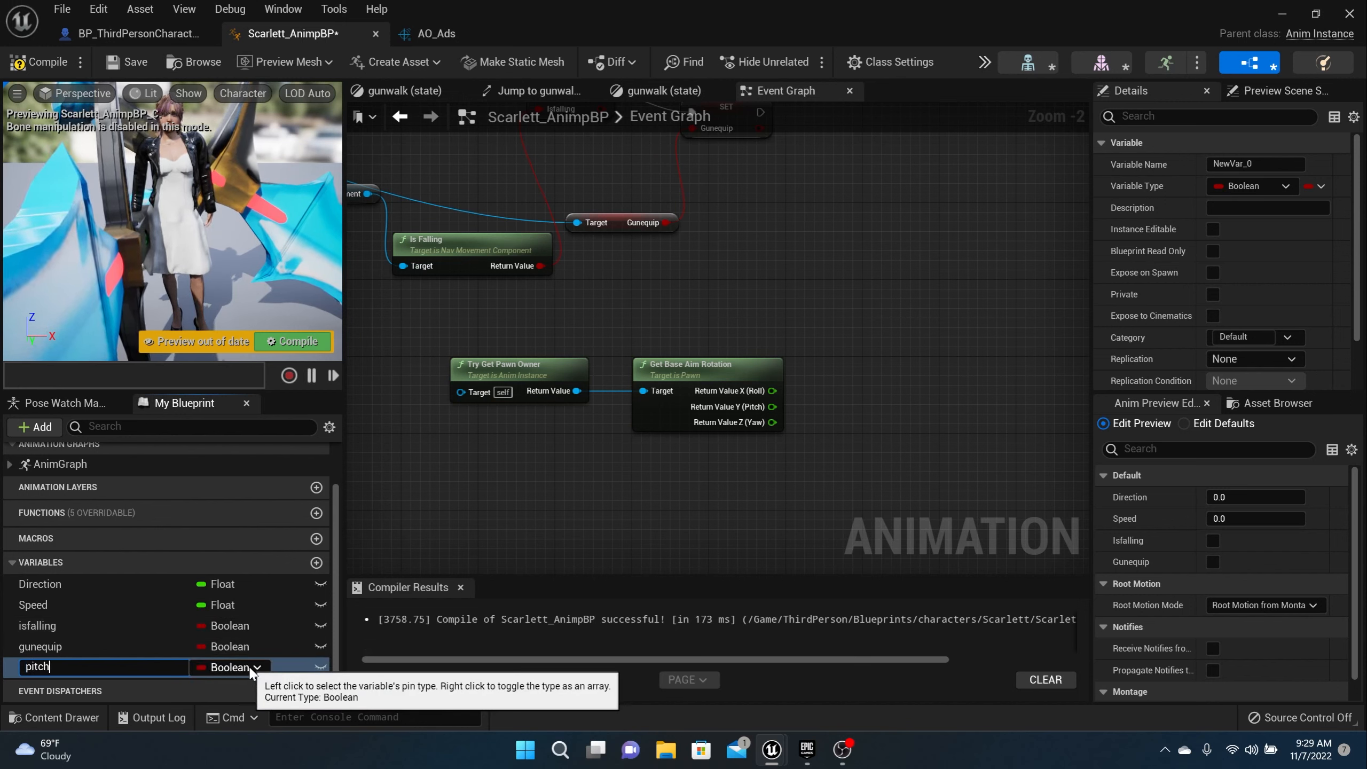
key("Return")
left_click(248, 665)
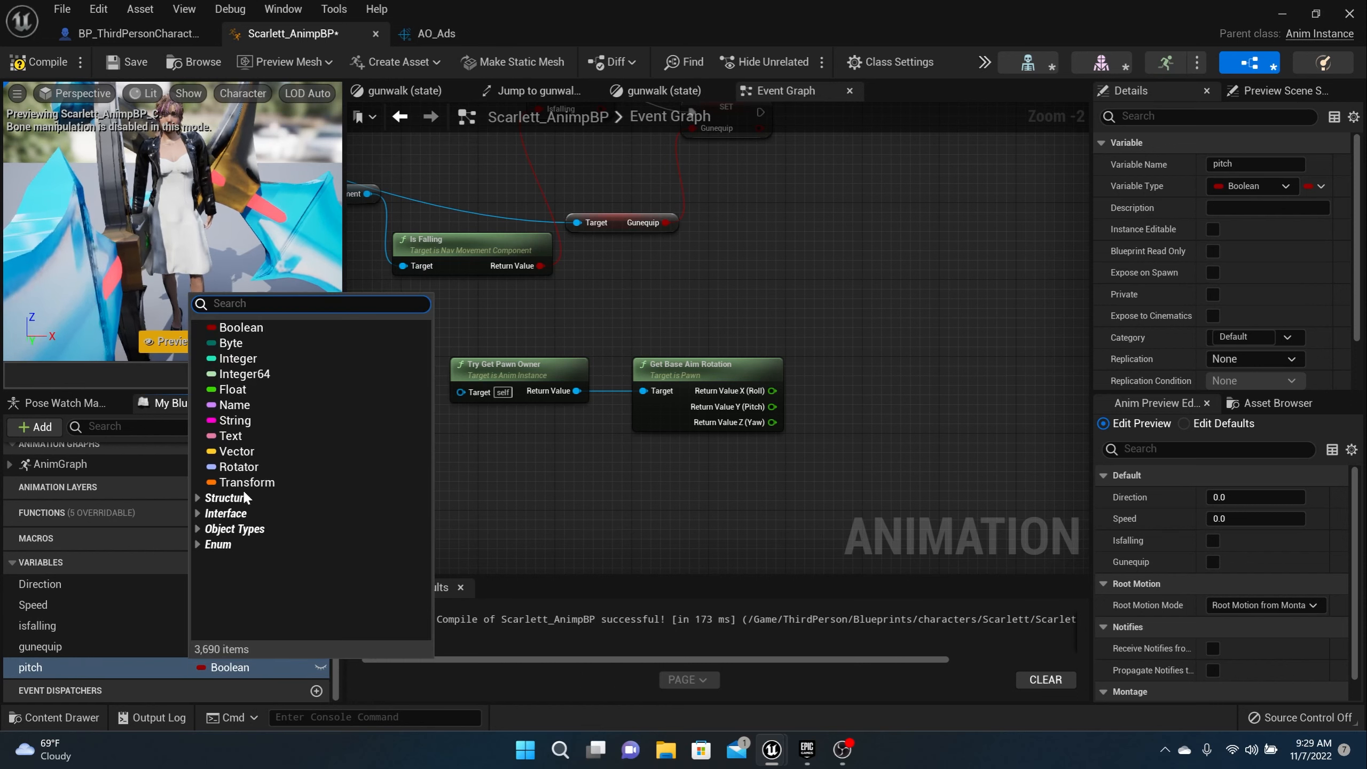
left_click(233, 389)
left_click(44, 62)
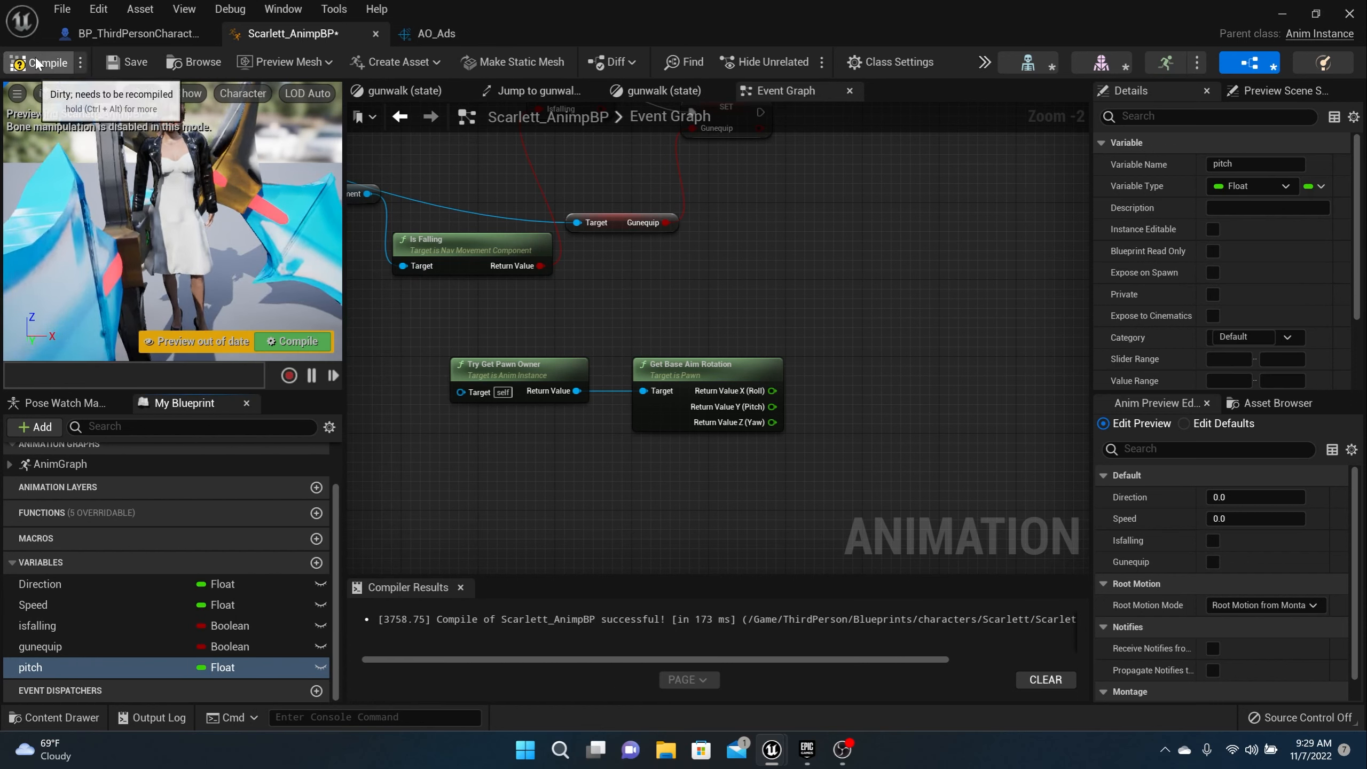
left_click(129, 61)
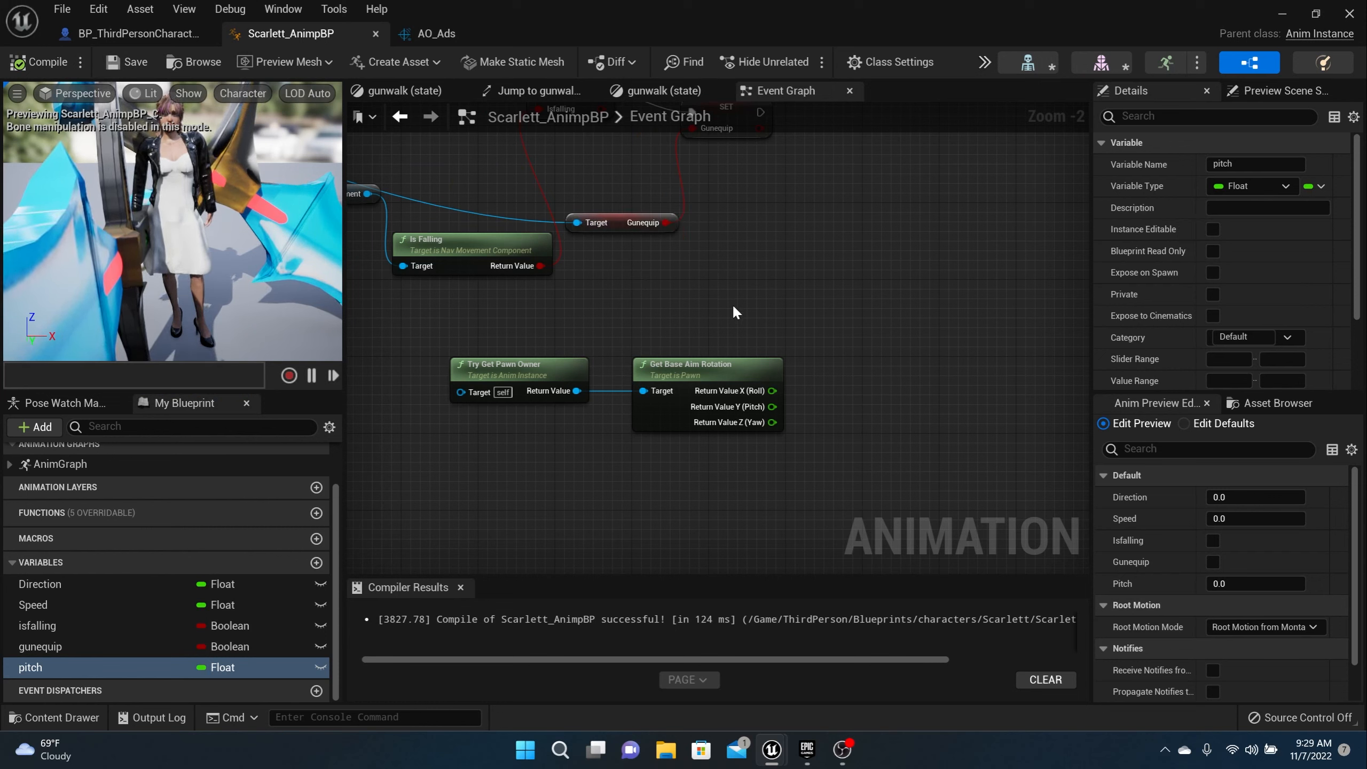
Step: Add a Greater Equal node fed by Get Base Aim Rotation's pitch and compare it against 180
right_click_drag(733, 304, 615, 297)
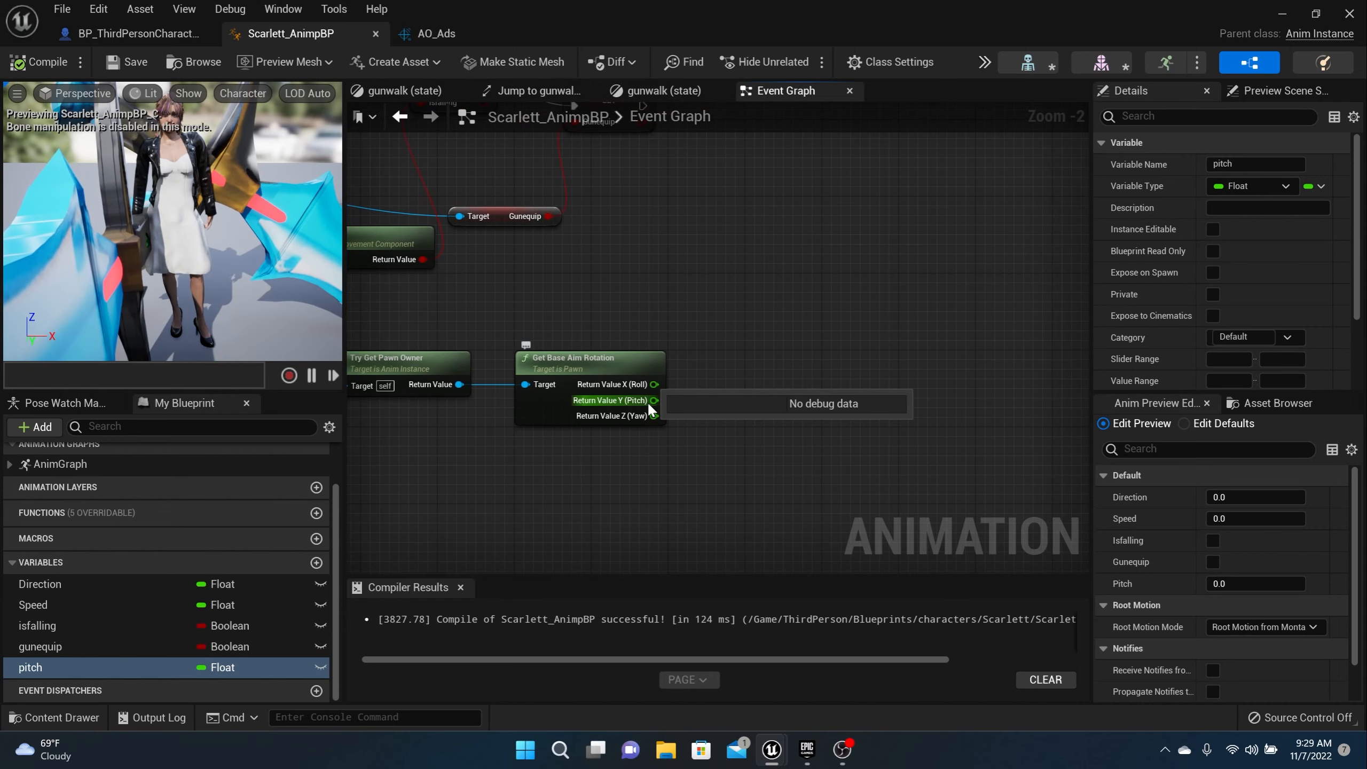
left_click_drag(649, 402, 811, 400)
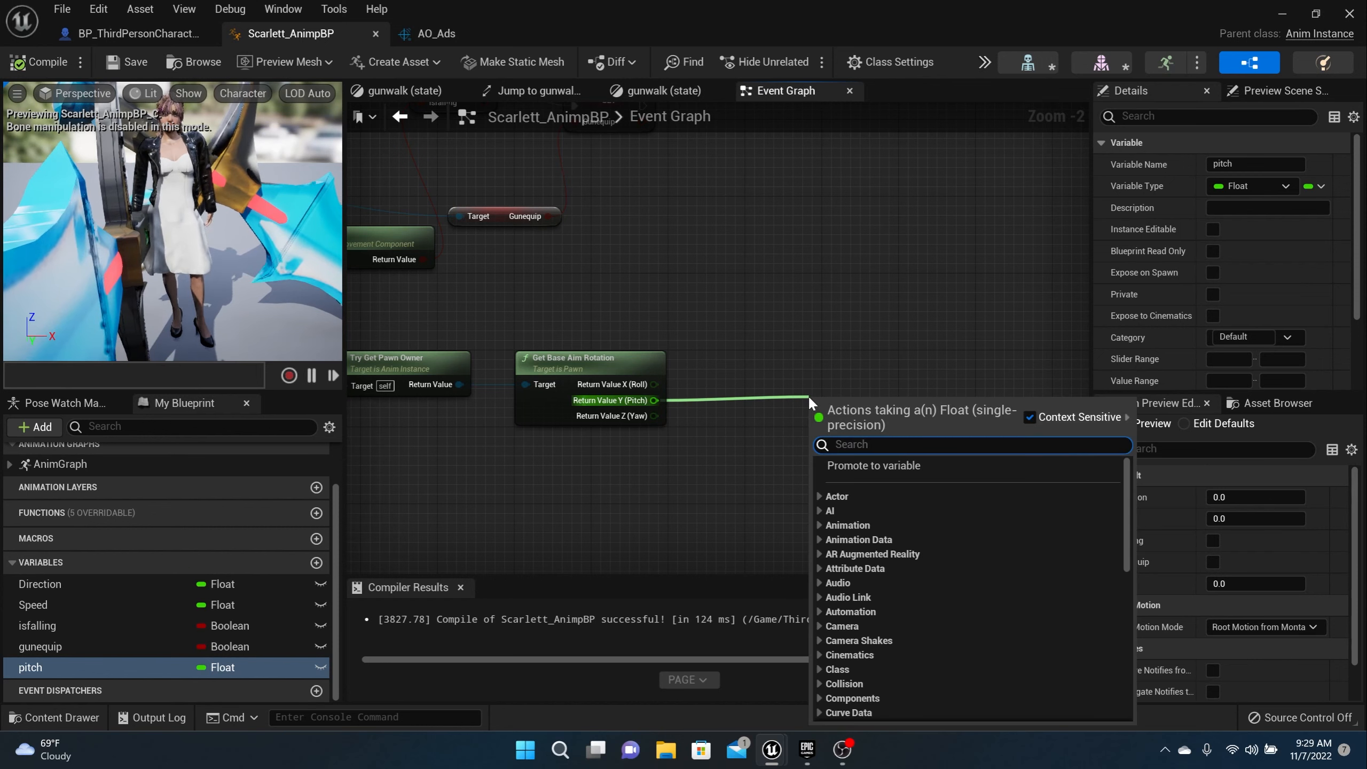
type("grea")
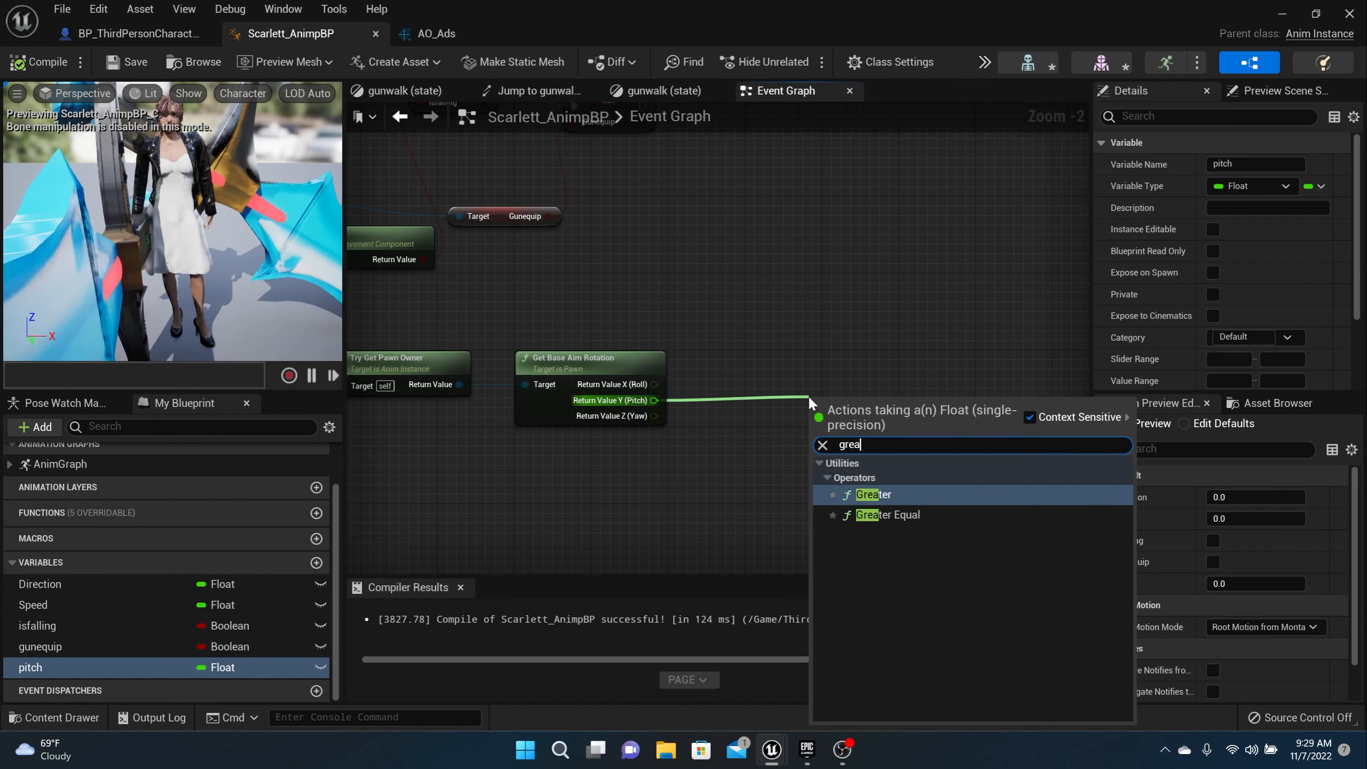
left_click(886, 515)
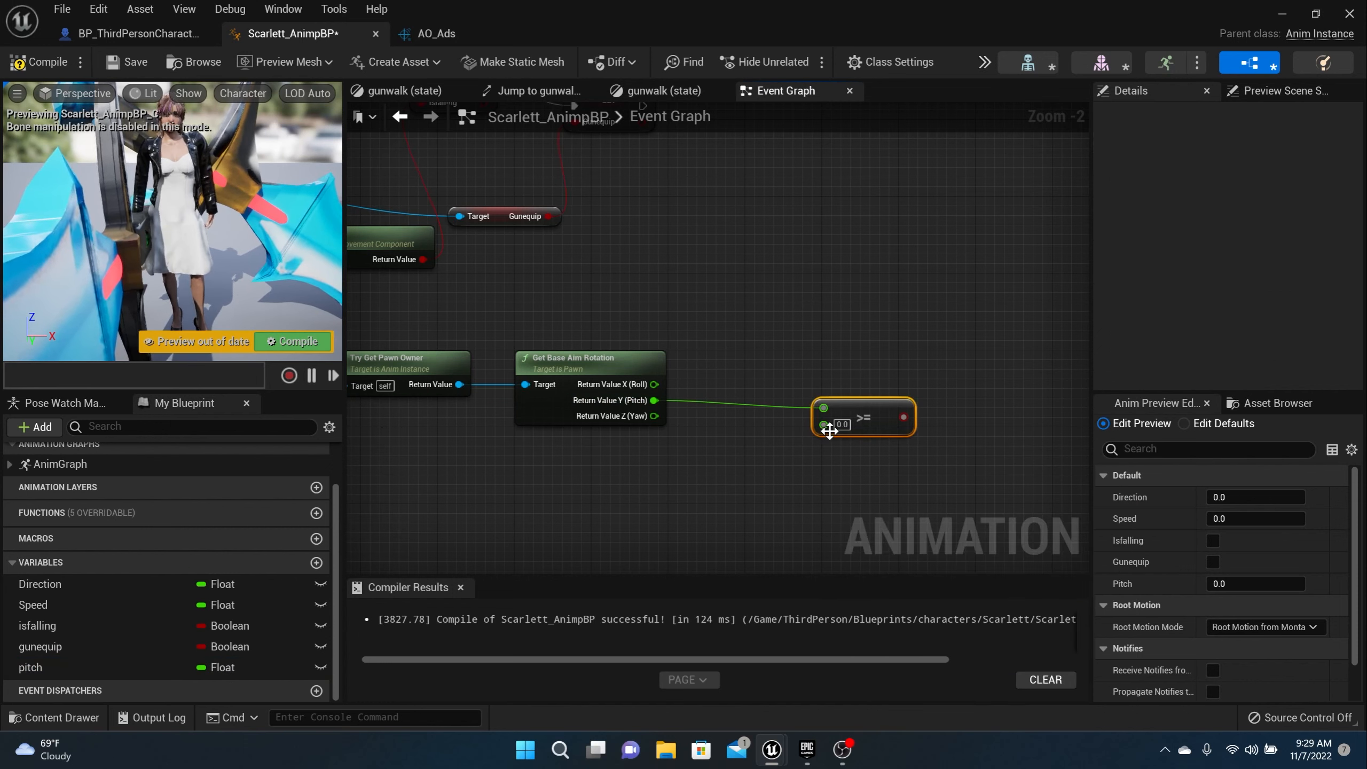
type("18")
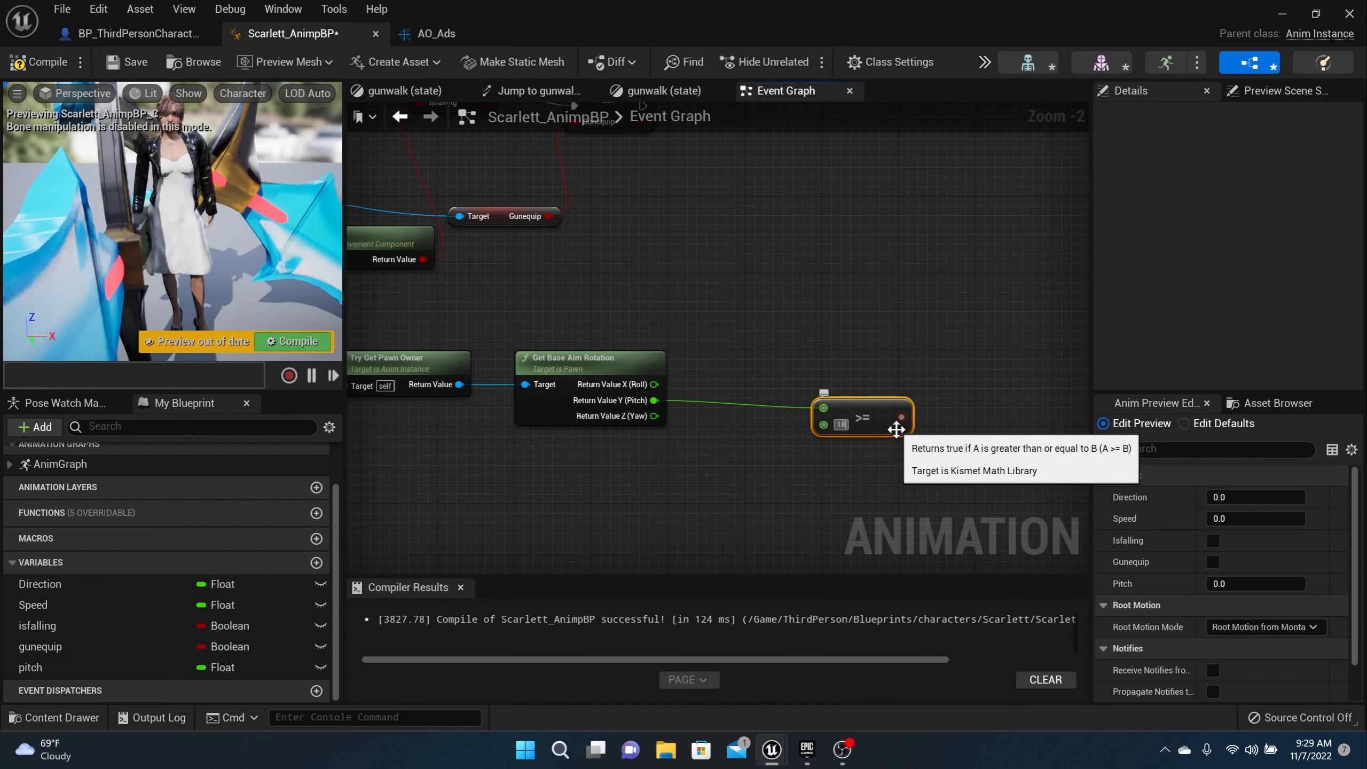
type("0")
key("Return")
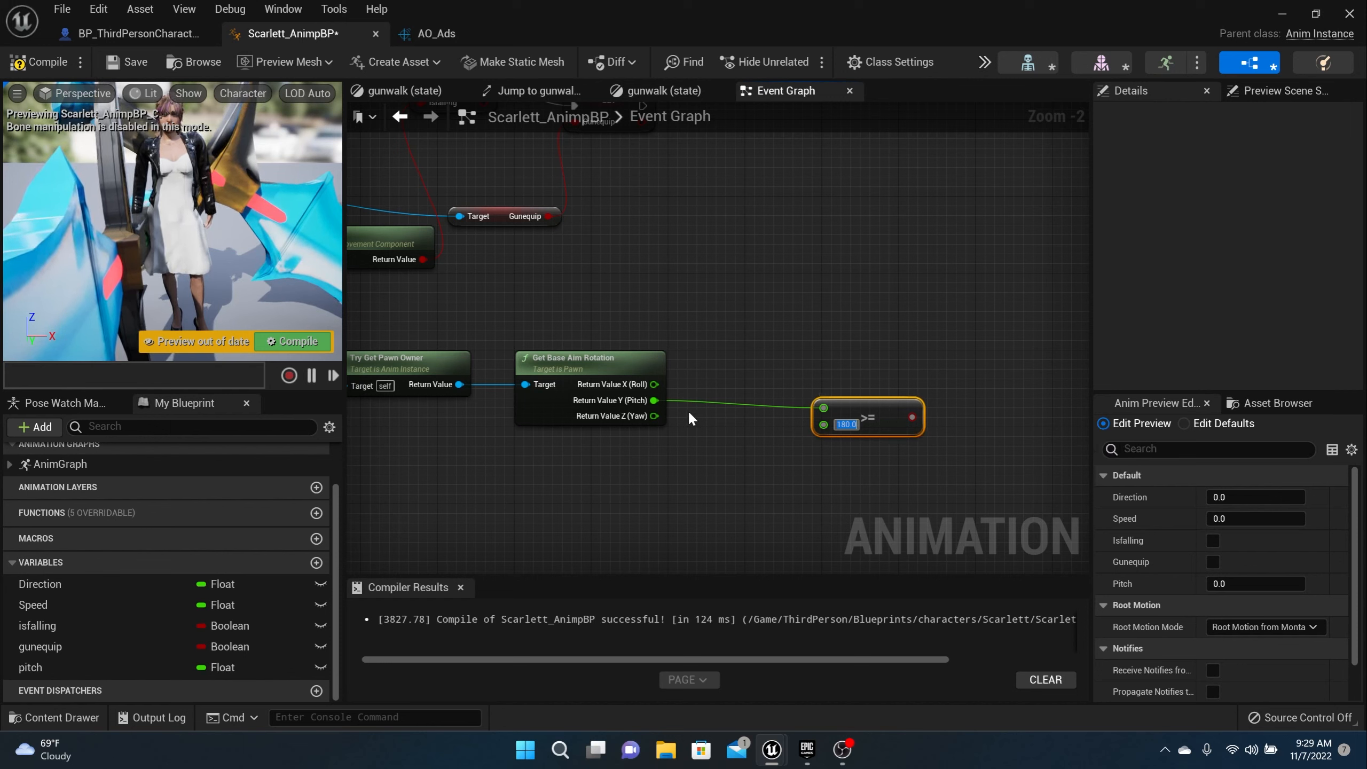
Step: Add a Subtract node that takes 360 from the base aim rotation's pitch and place it just above the comparison node
left_click_drag(654, 400, 841, 321)
type("subtr")
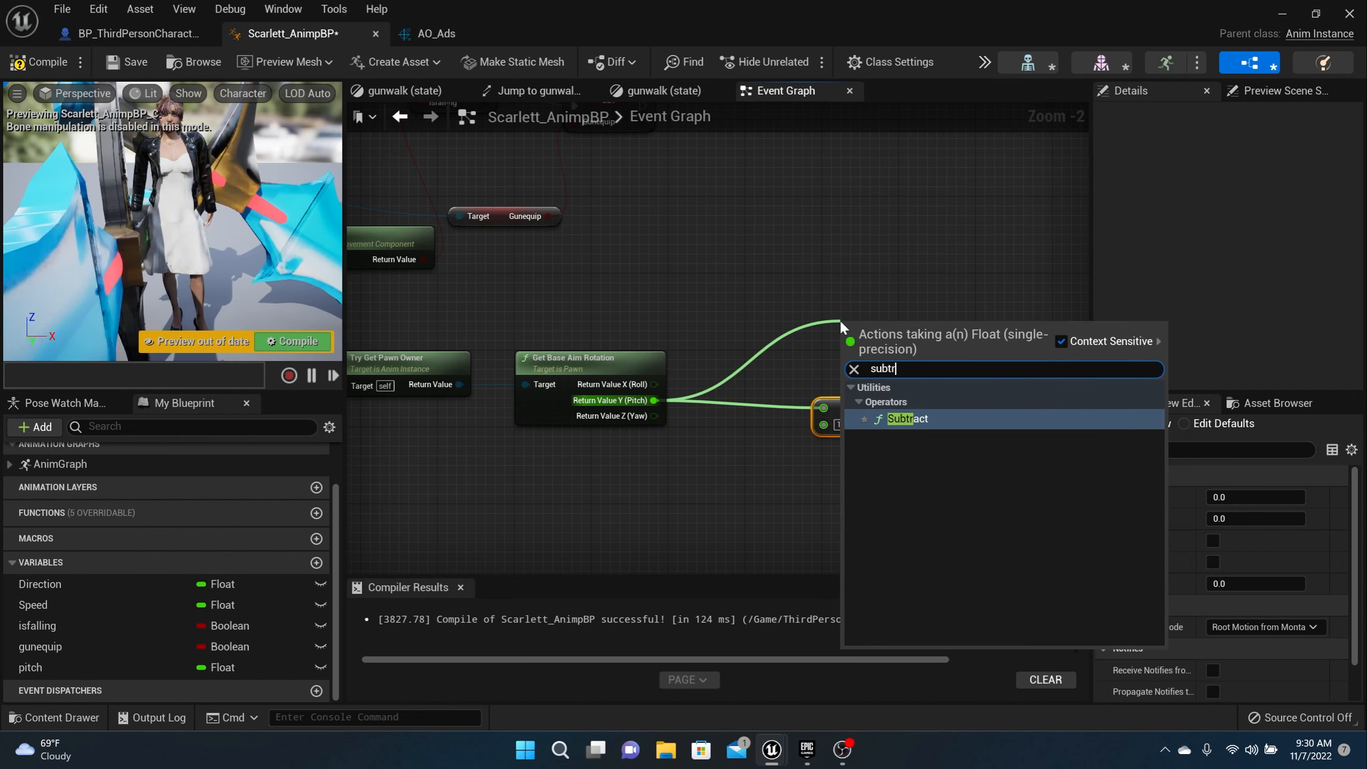
key("Return")
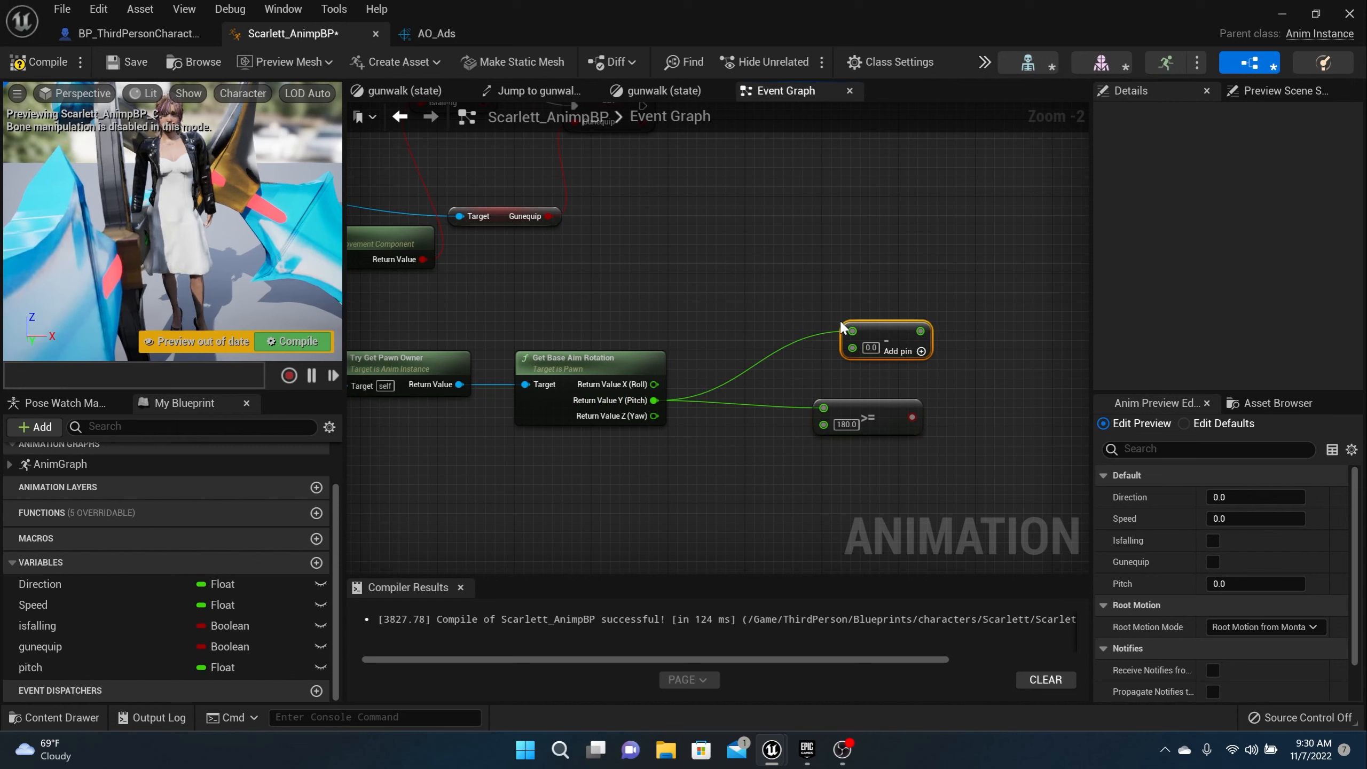
left_click(871, 348)
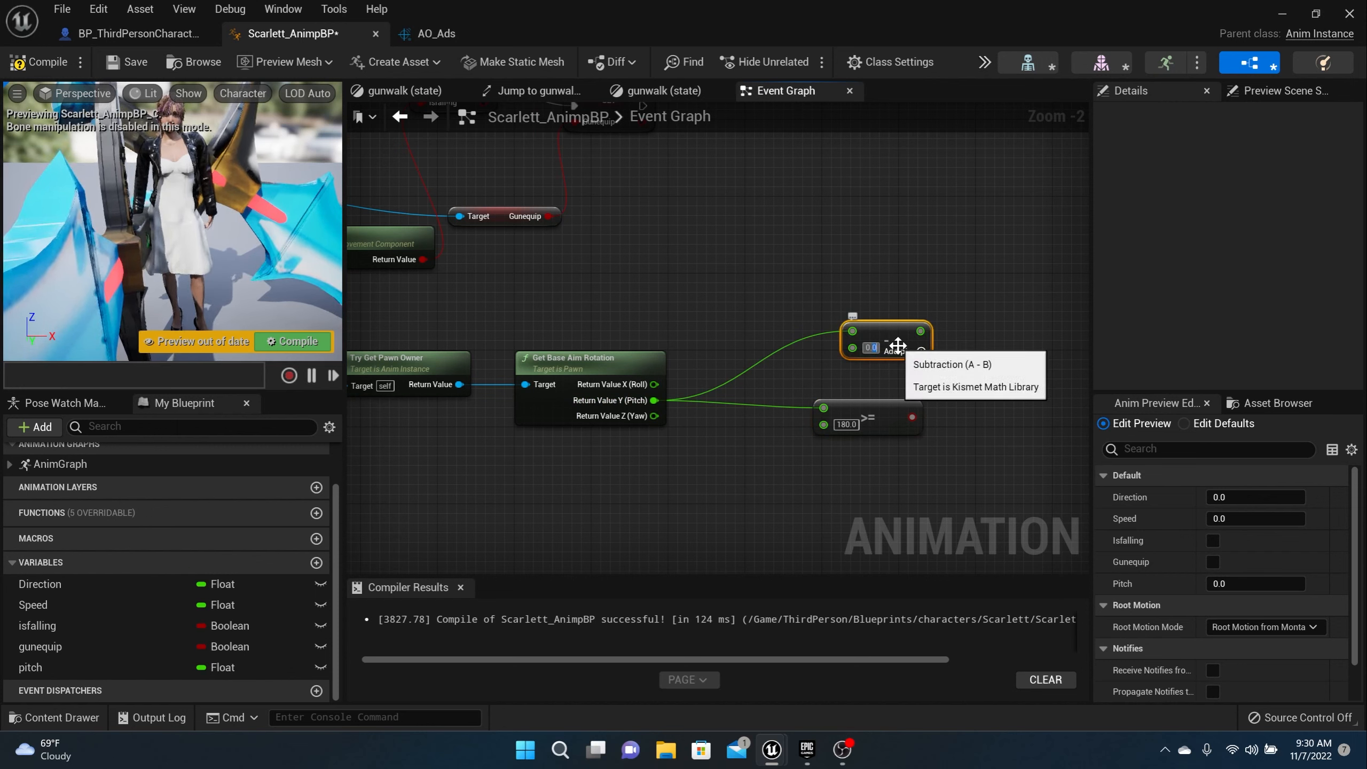
key("BackSpace")
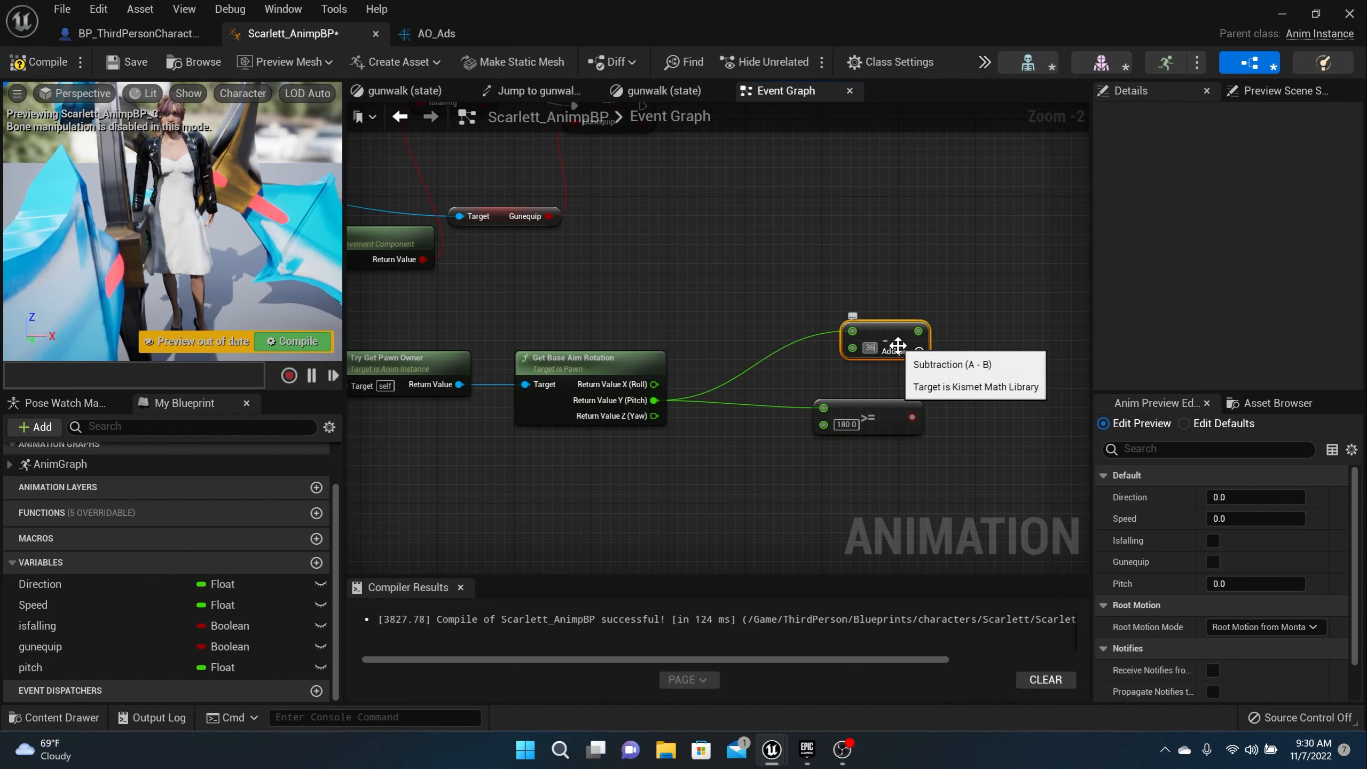
type("360")
key("Return")
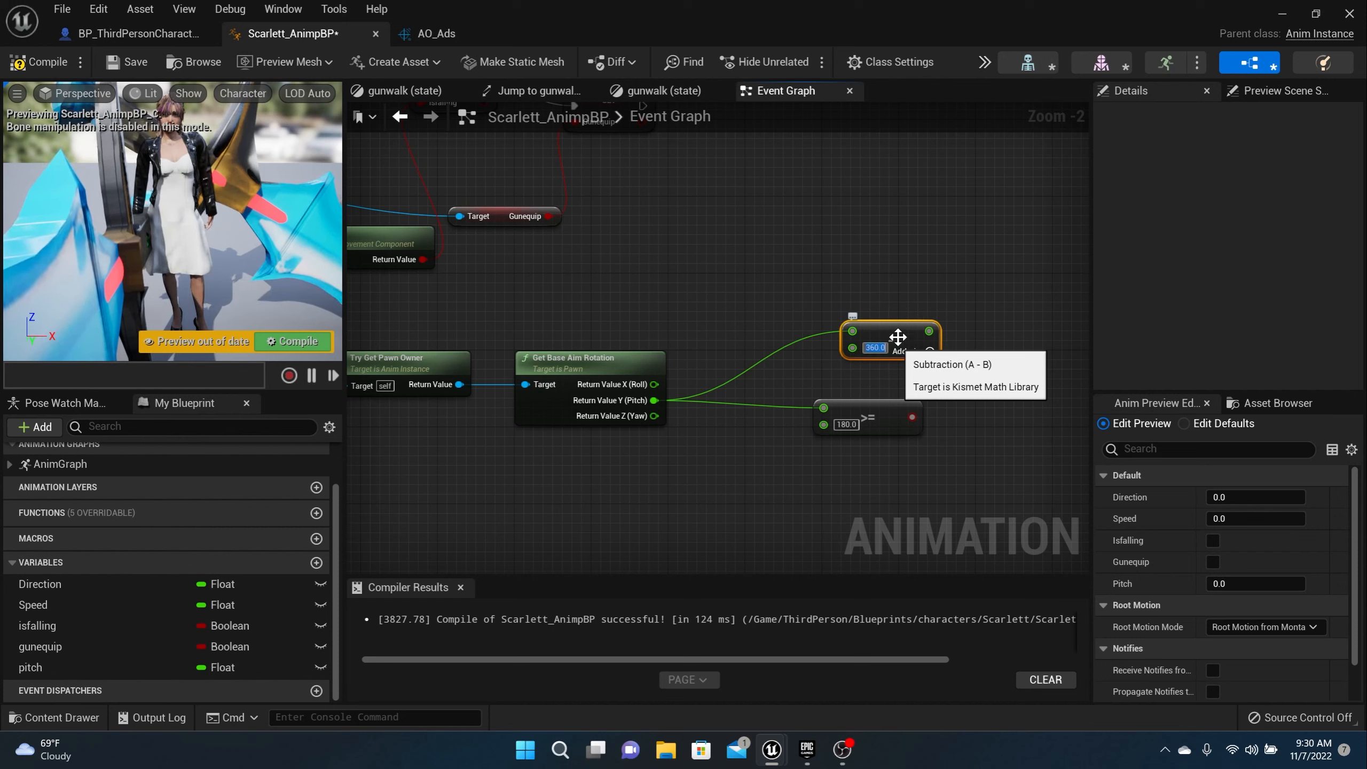
mouse_move(897, 337)
left_mouse_down()
mouse_move(864, 328)
mouse_move(876, 324)
left_mouse_up()
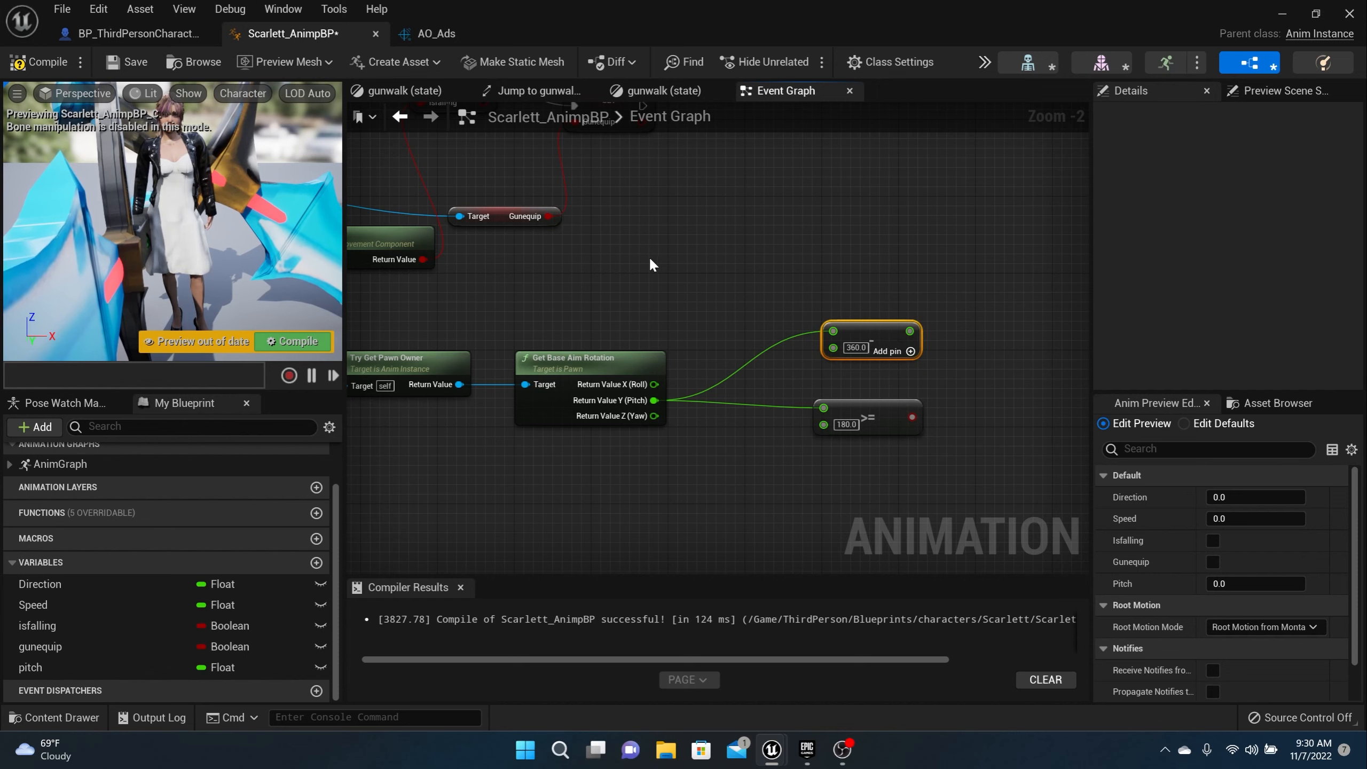
Step: Add a Branch after the Set Gunequip node and use the greater-or-equal comparison as its condition
right_click_drag(652, 259, 690, 396)
scroll(689, 396, "down", 3)
scroll(692, 361, "up", 3)
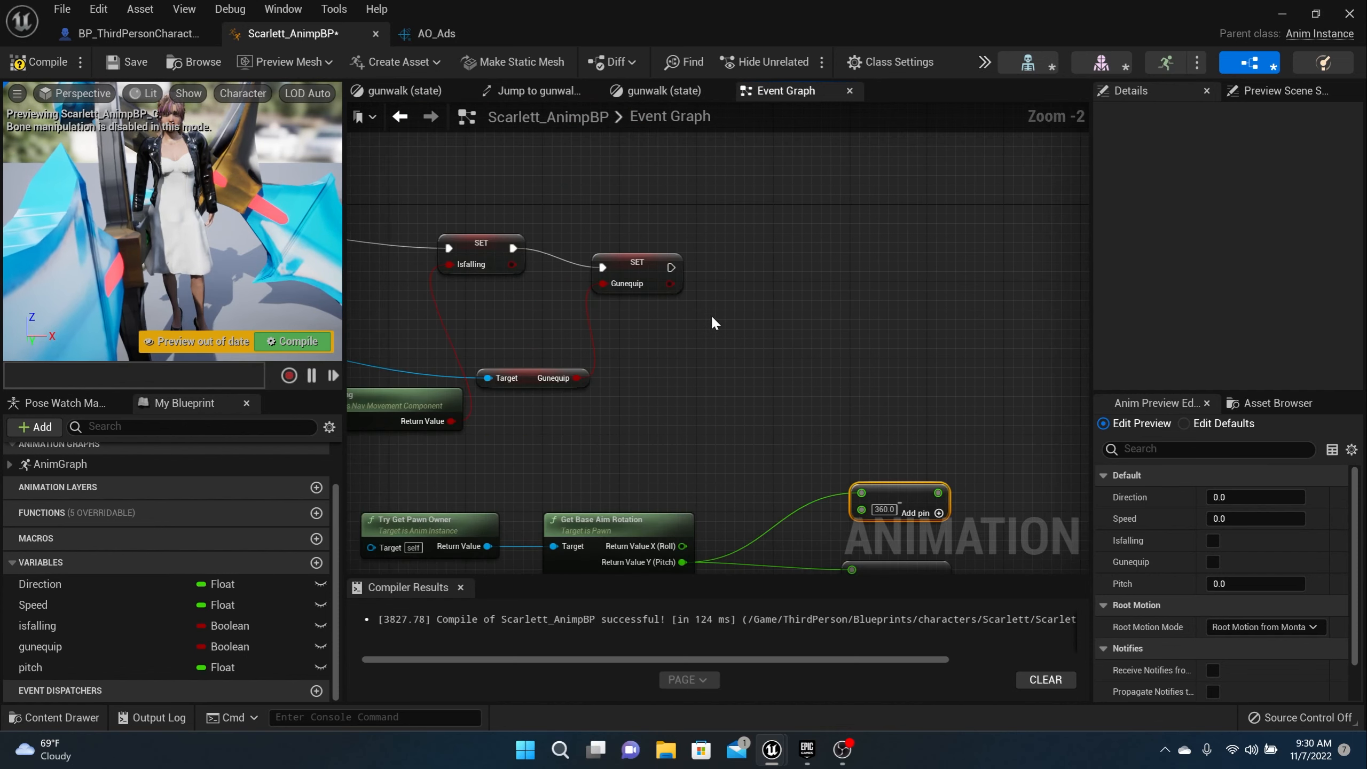
left_click(727, 317)
left_click_drag(736, 338, 671, 268)
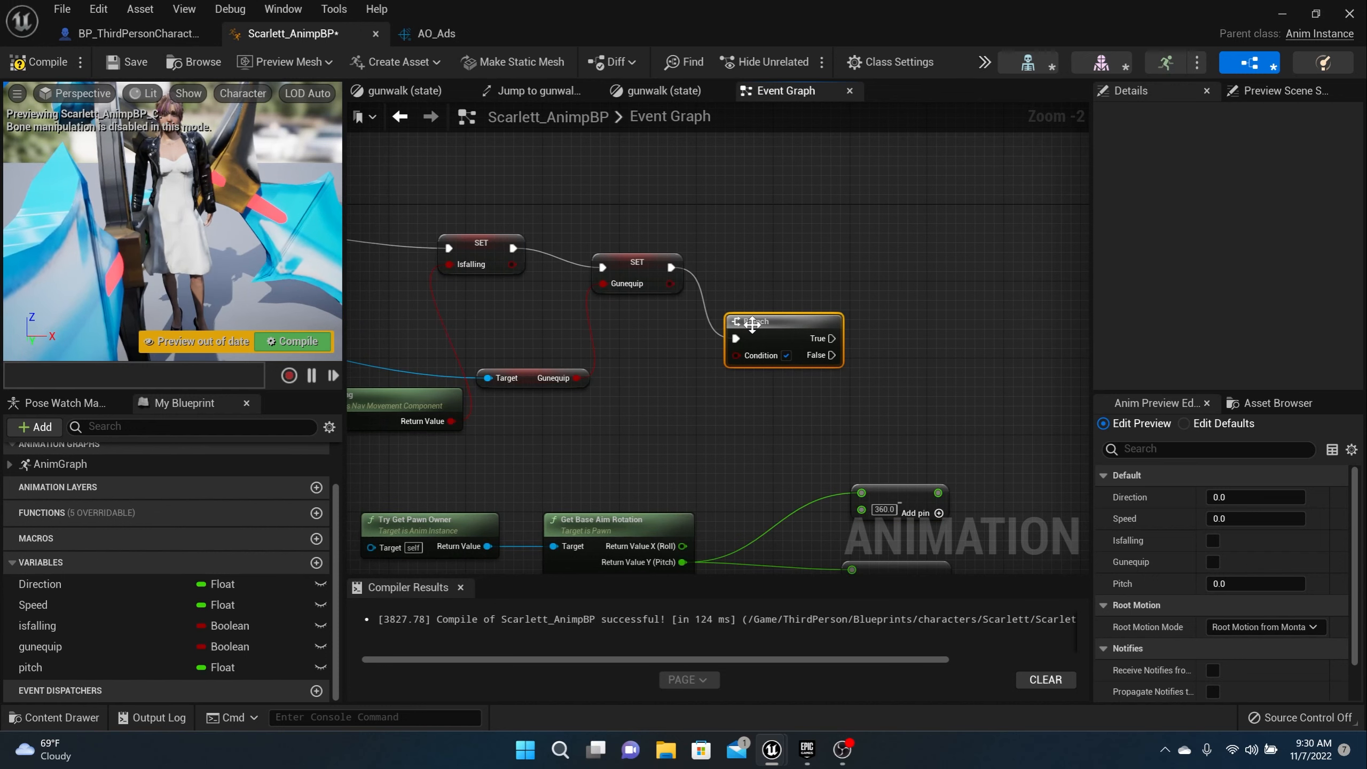
left_click_drag(752, 323, 867, 319)
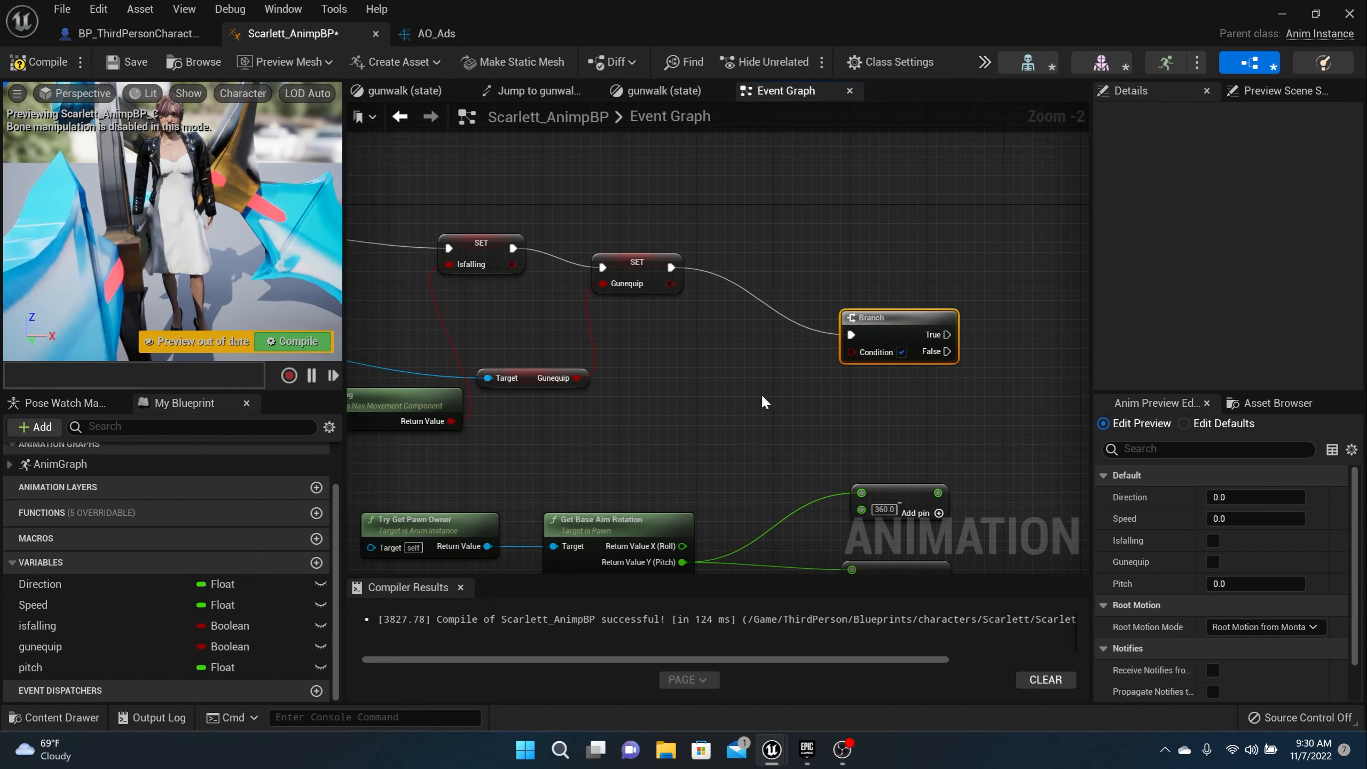
right_click_drag(703, 453, 701, 335)
left_click_drag(921, 458, 835, 230)
Step: Add two Set Pitch nodes beside the Branch and connect one to its True output and the other to False
right_click_drag(940, 364, 661, 402)
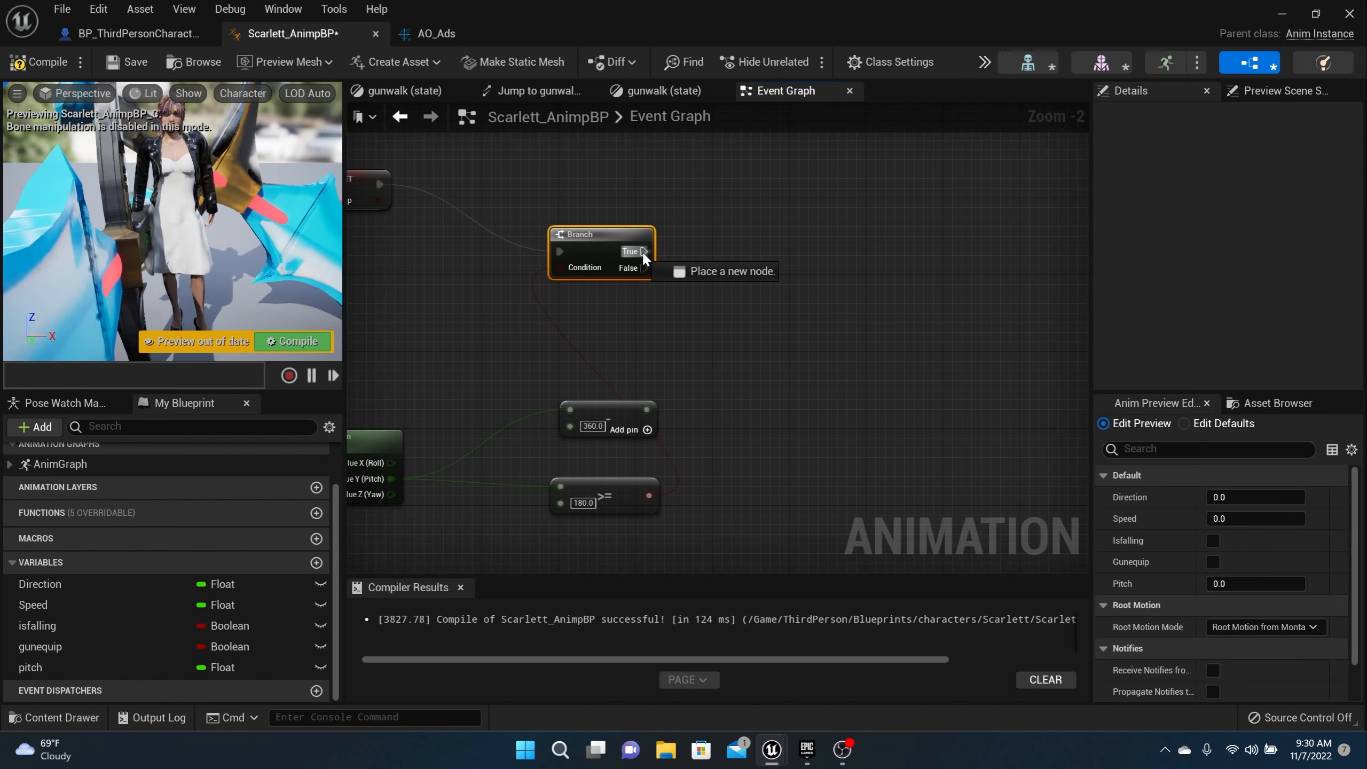
left_click_drag(75, 668, 679, 231)
left_click(700, 268)
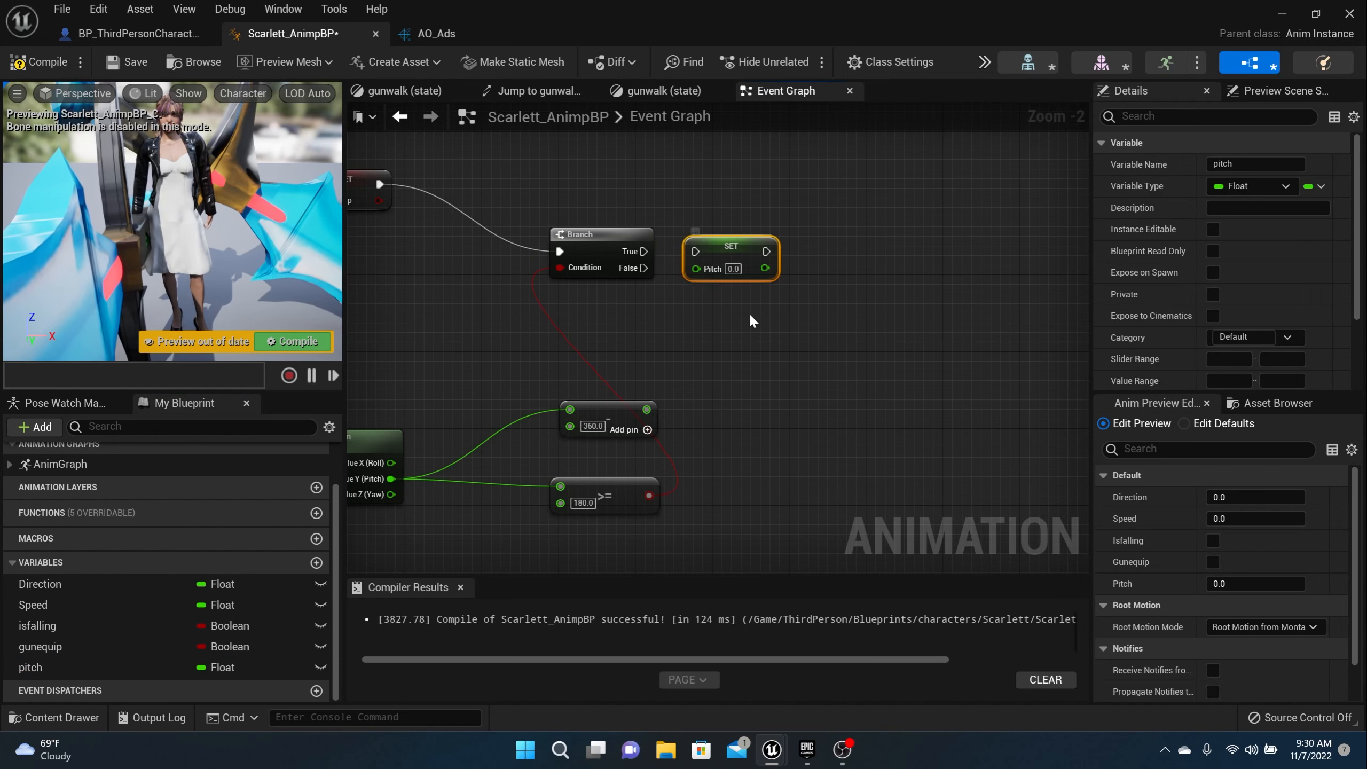
key("ctrl+d")
left_click_drag(785, 328, 696, 329)
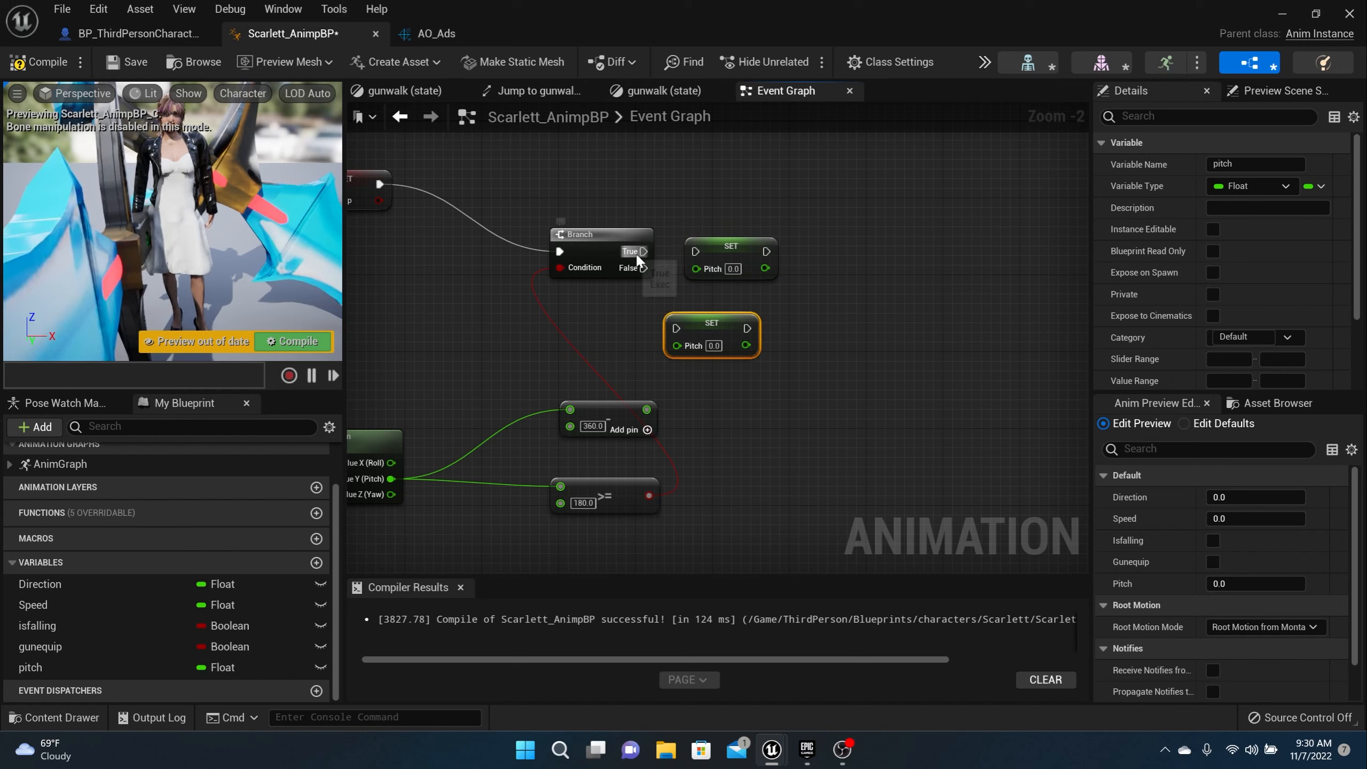
left_click_drag(643, 251, 724, 318)
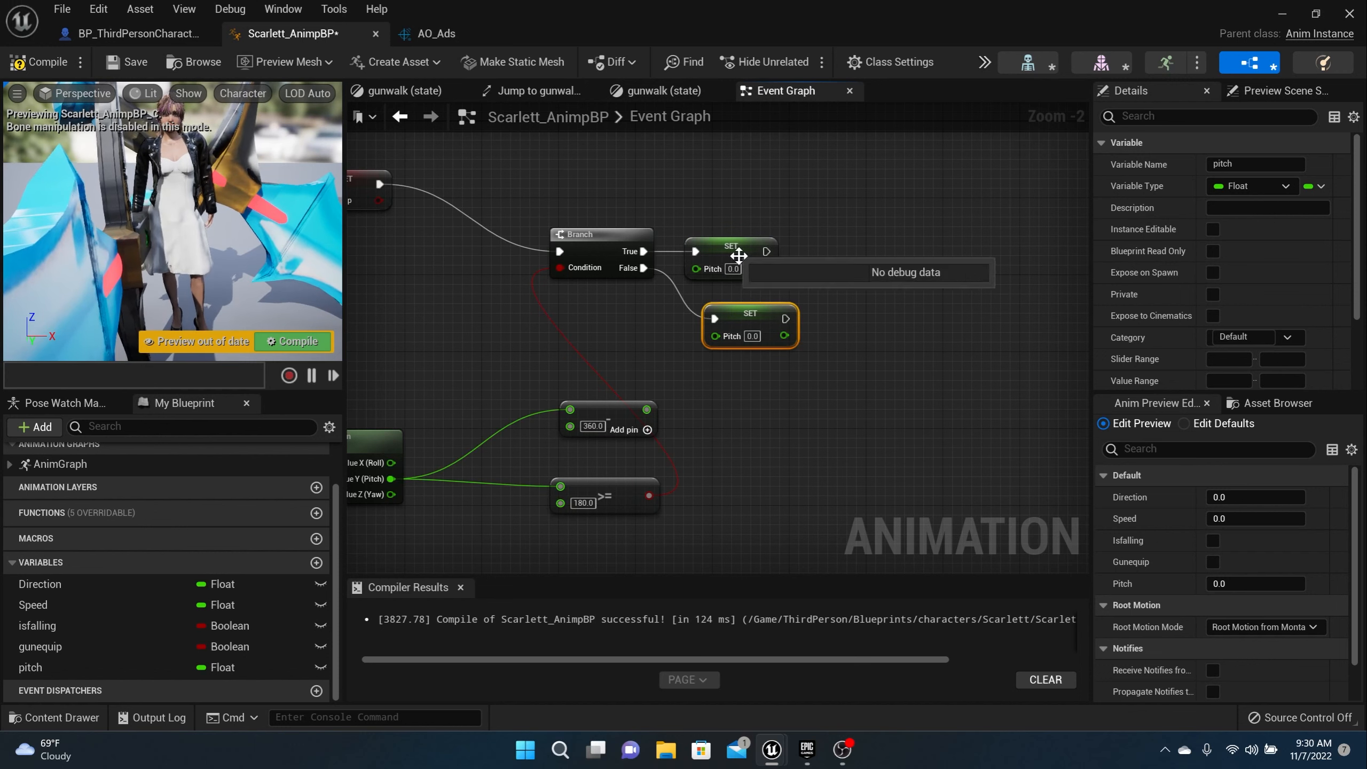
Step: Feed the subtraction result into the True-side Set Pitch and the raw pitch into the False-side one, and compile and save
left_click_drag(747, 258, 646, 408)
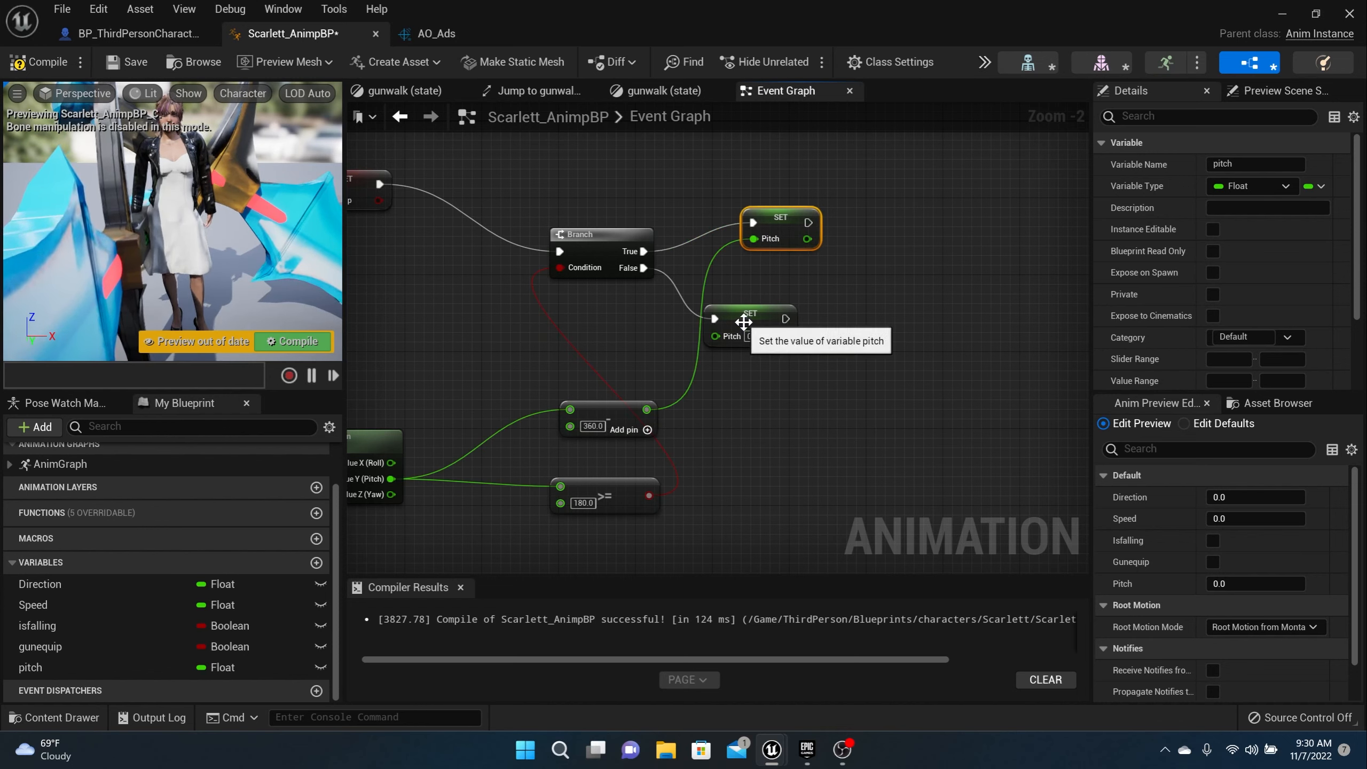
left_click_drag(744, 322, 391, 479)
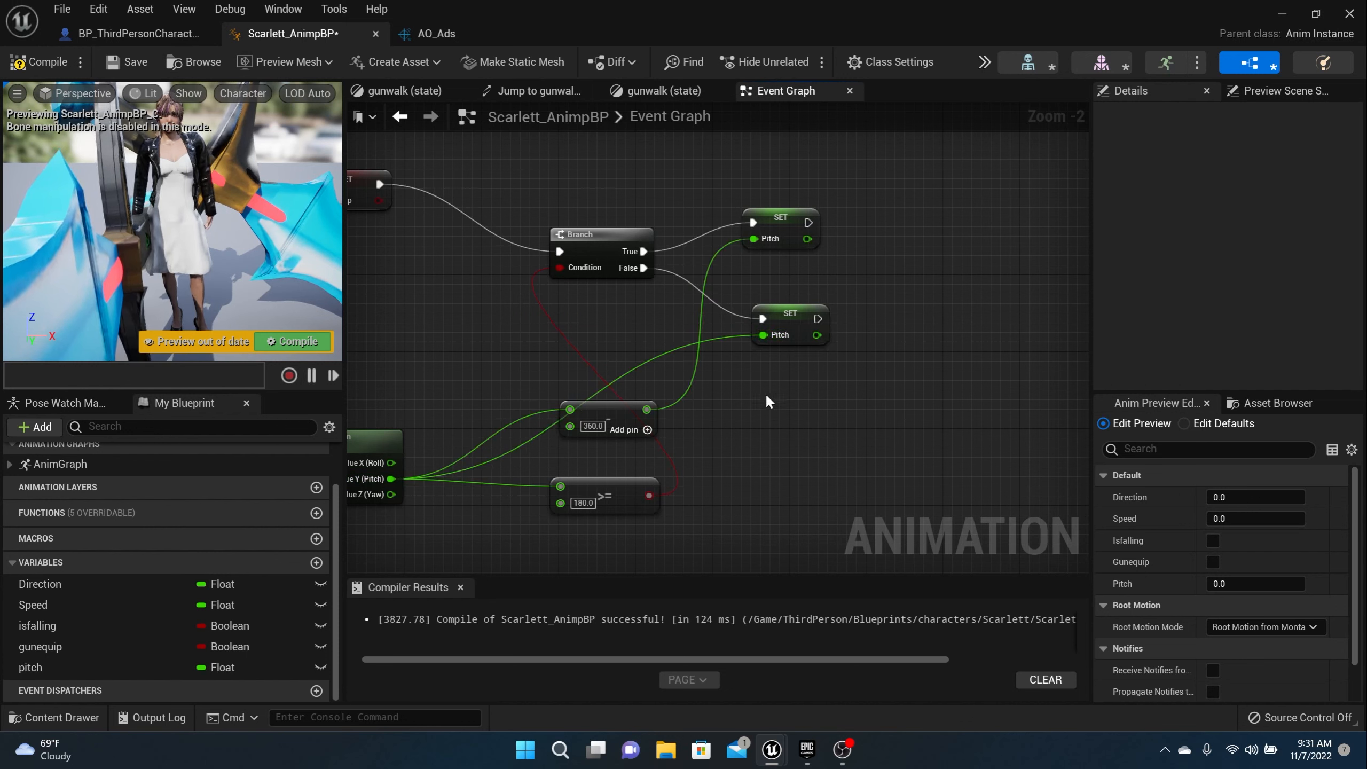
left_click(40, 62)
left_click(139, 61)
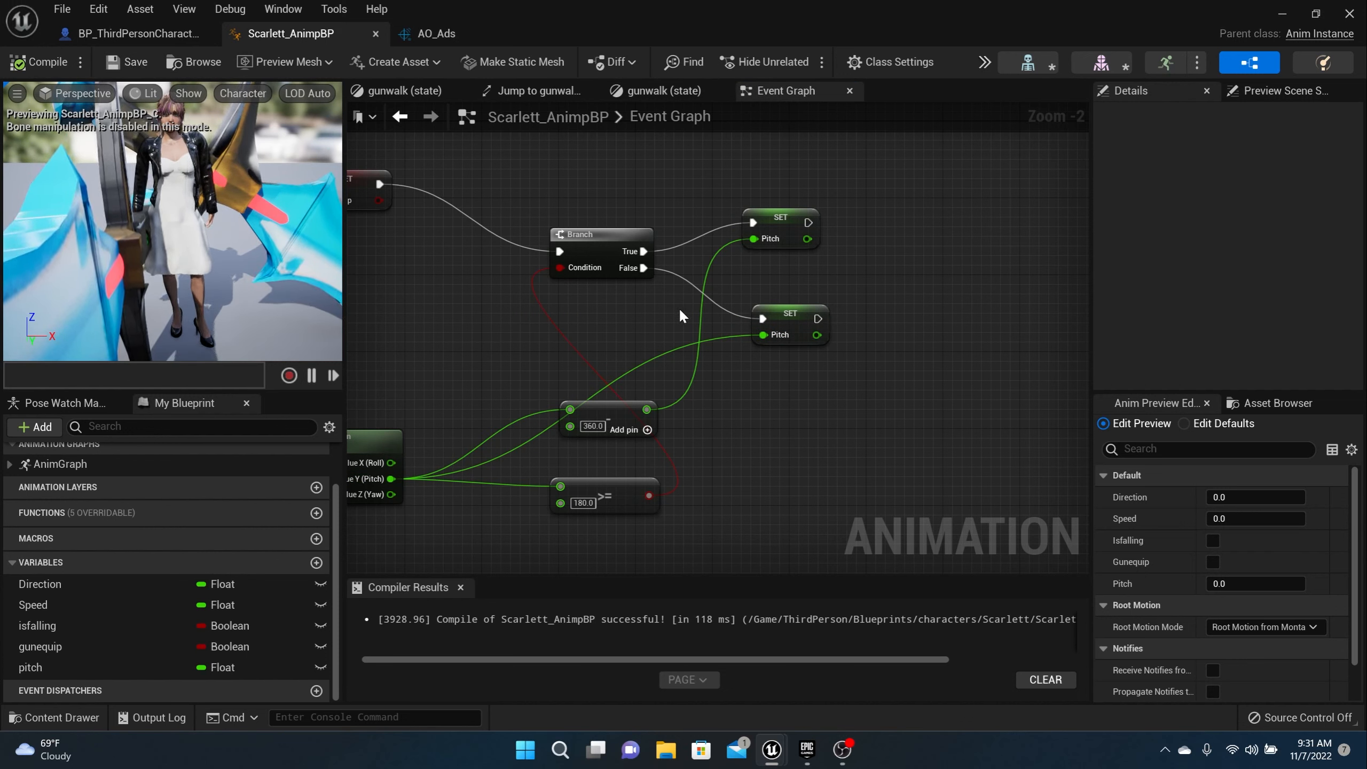
right_click_drag(715, 382, 697, 324)
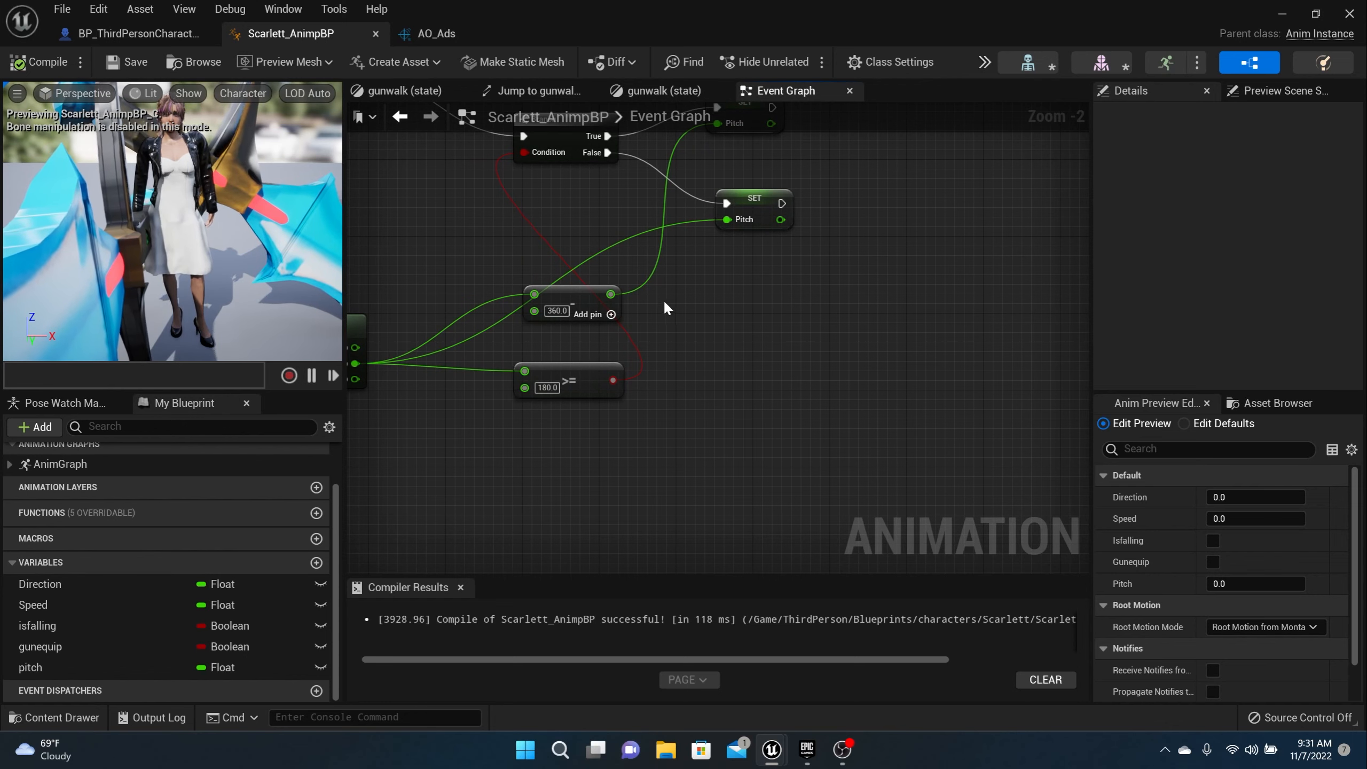
scroll(517, 312, "down", 3)
scroll(517, 309, "up", 2)
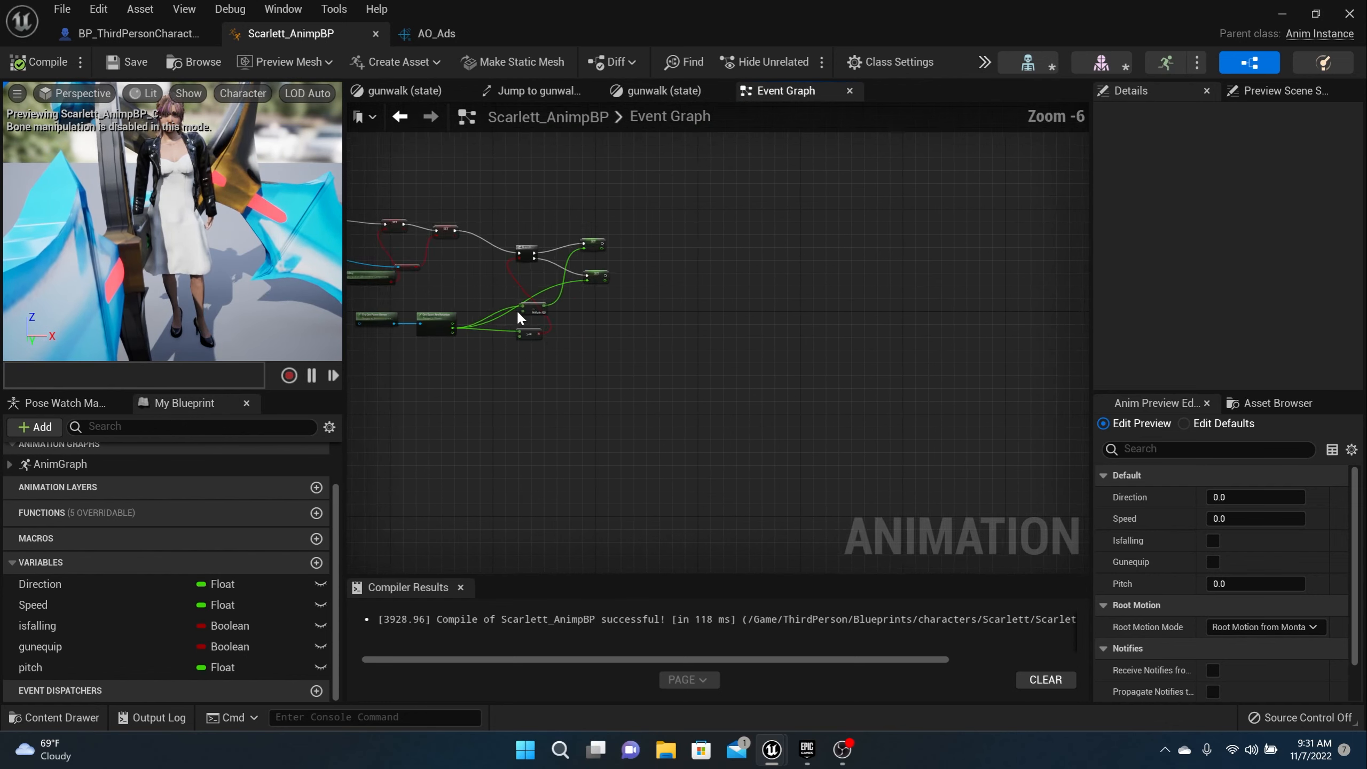
left_click(38, 61)
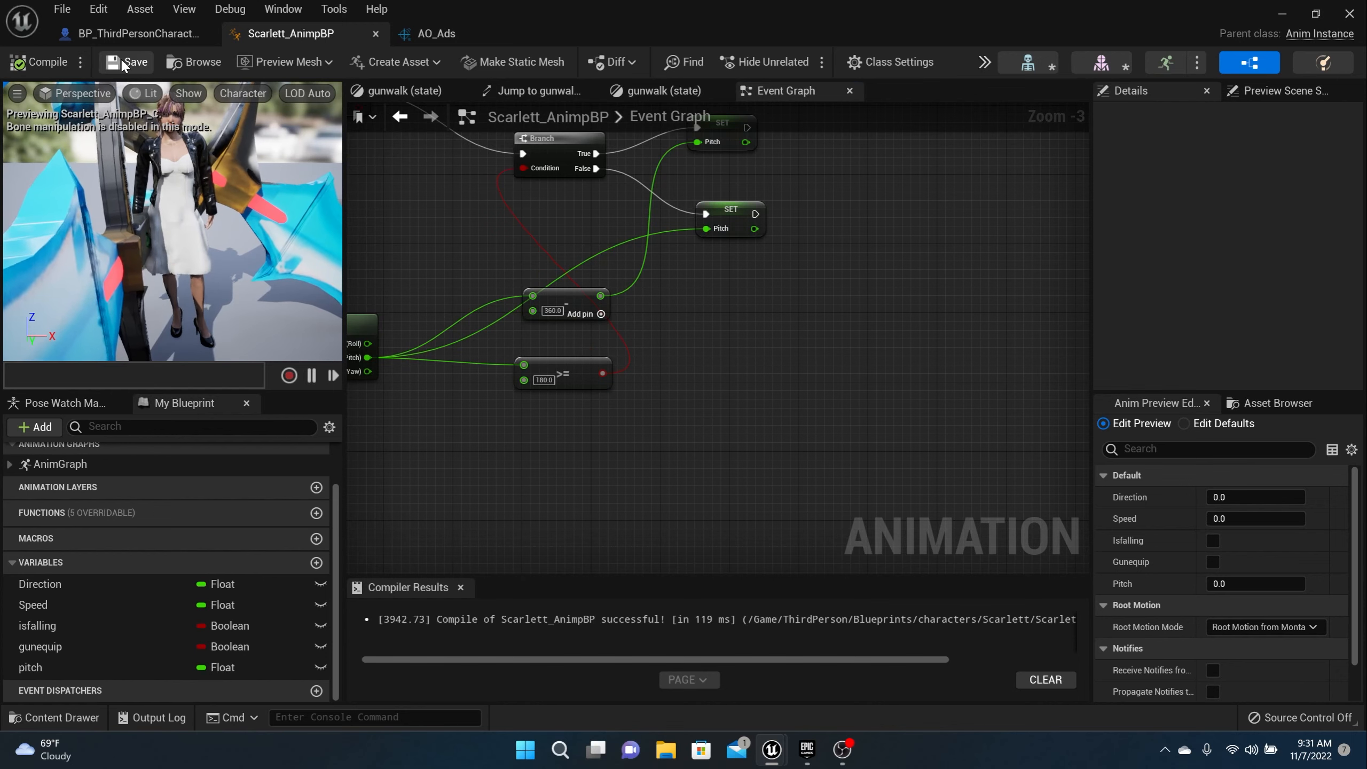
Step: In BP_ThirdPersonCharacter's event graph, delete the Get World Transform, Break Transform and Make Transform nodes between Arrow 1 and SpawnActor Laser
left_click(214, 33)
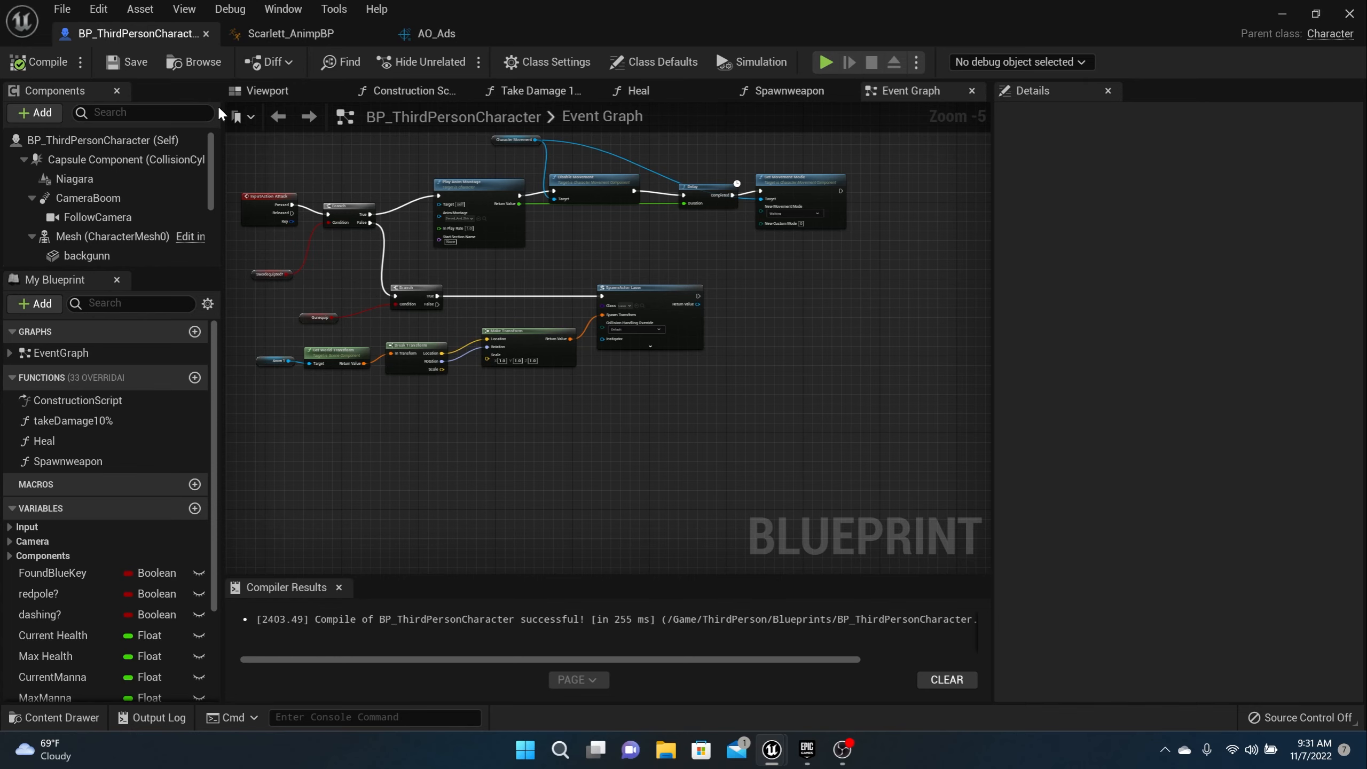
scroll(315, 205, "down", 6)
right_click_drag(338, 226, 759, 560)
scroll(613, 406, "up", 10)
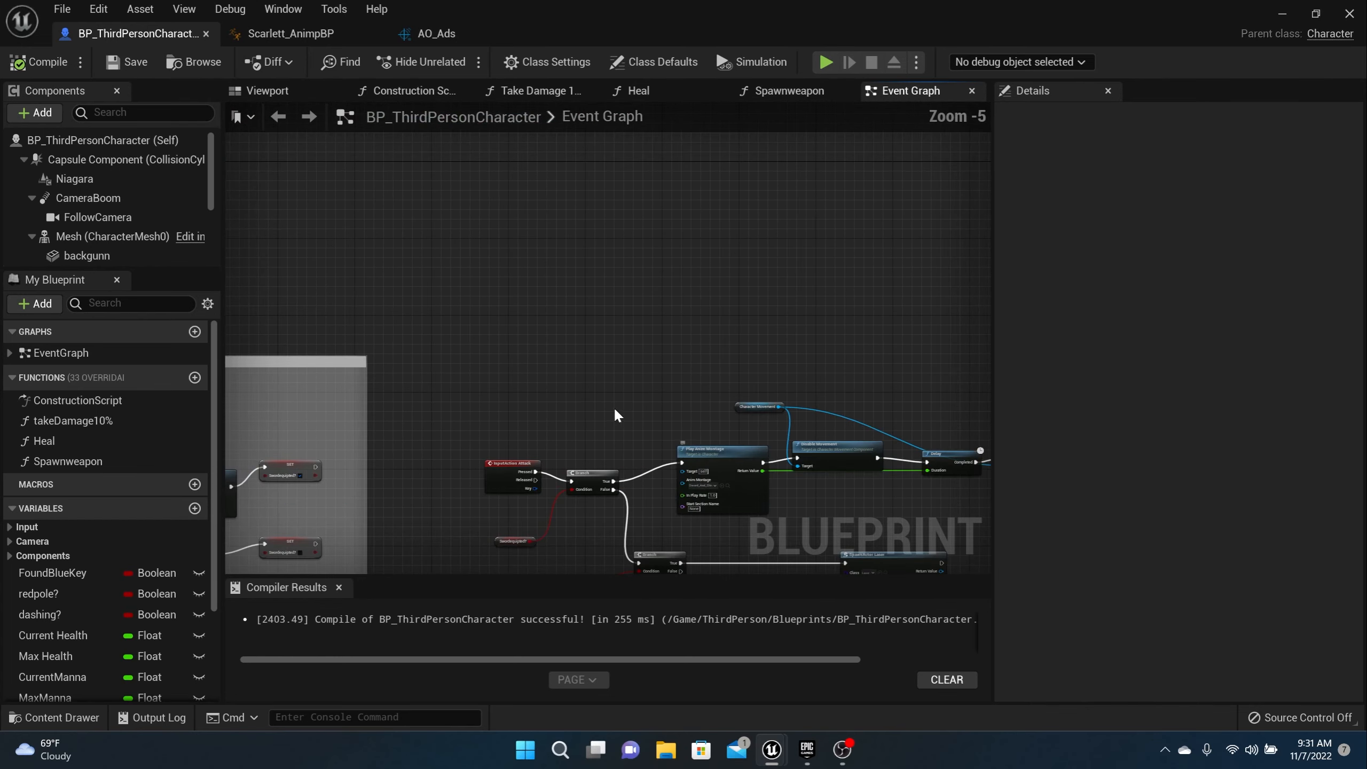
right_click_drag(547, 422, 451, 214)
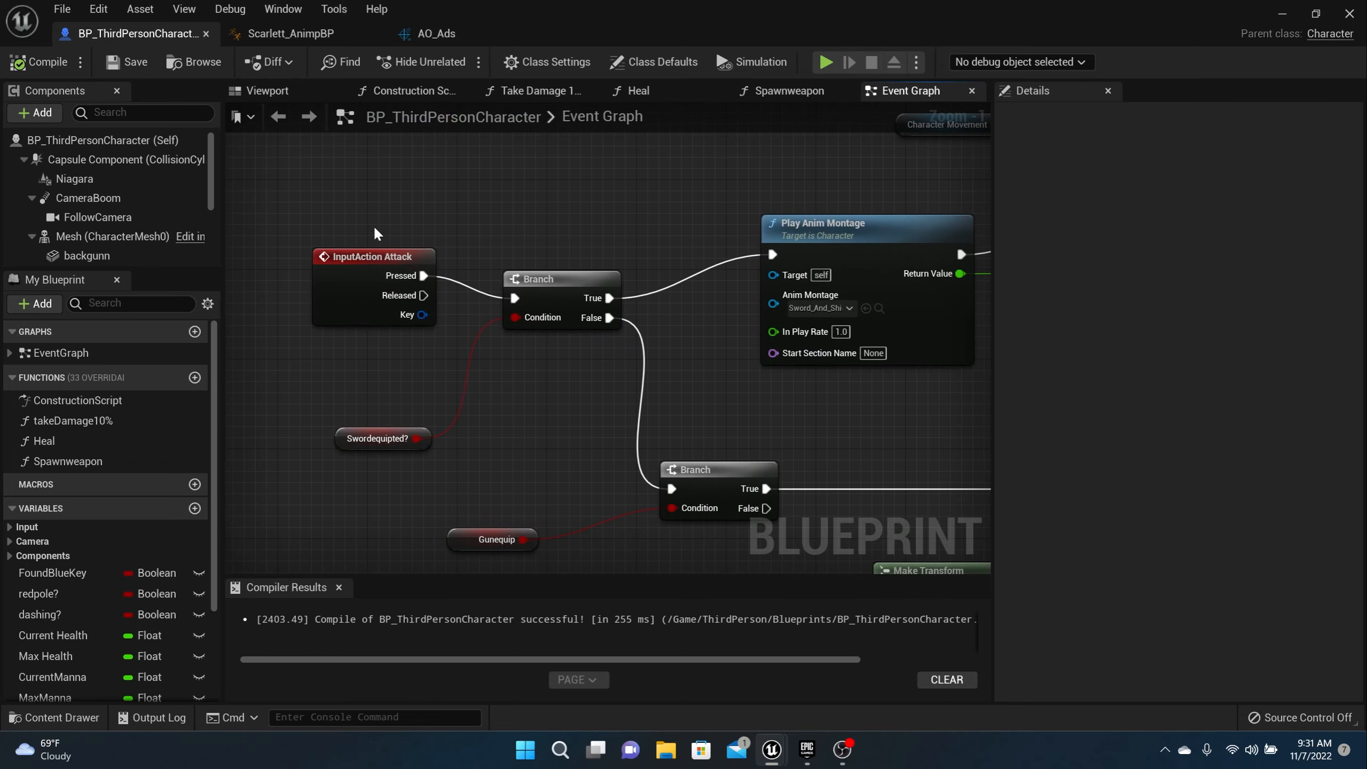
scroll(545, 335, "down", 3)
right_click_drag(697, 388, 527, 281)
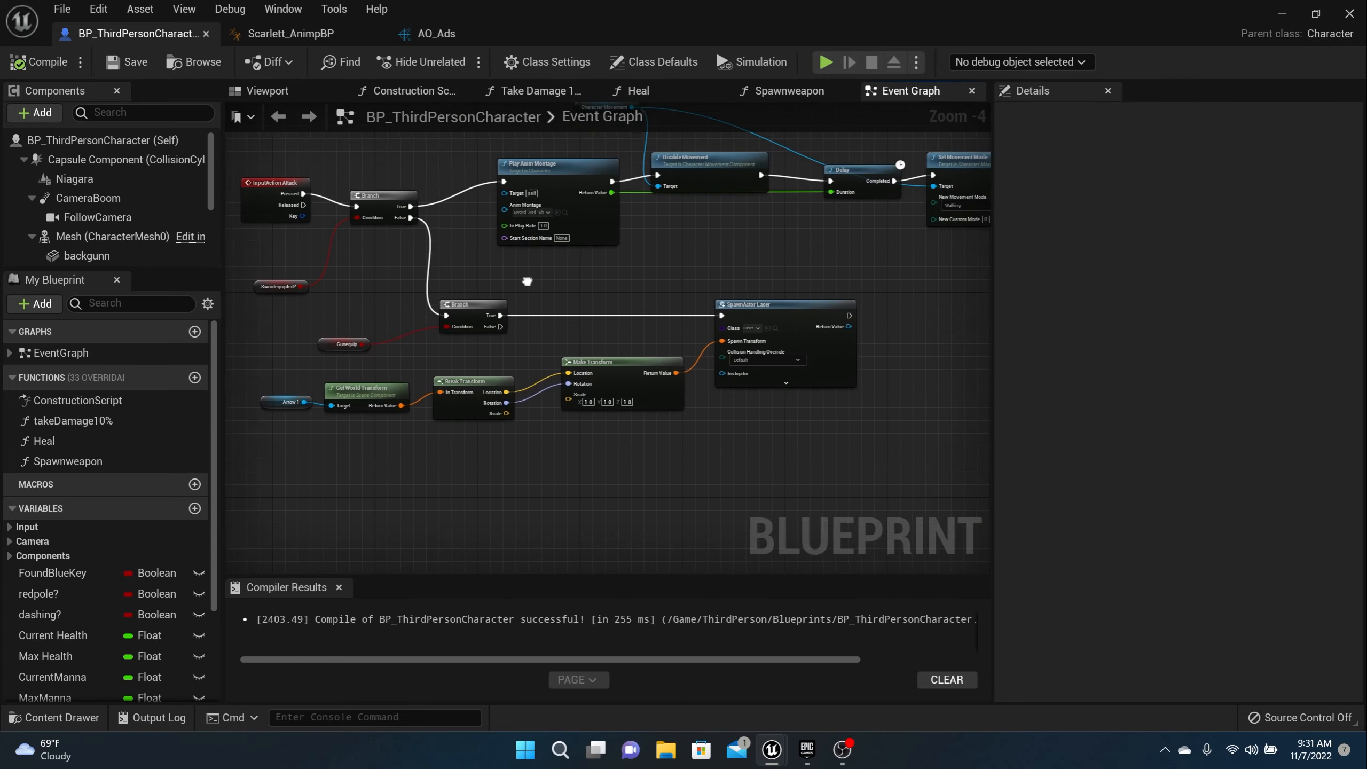
scroll(553, 314, "down", 3)
scroll(546, 328, "up", 4)
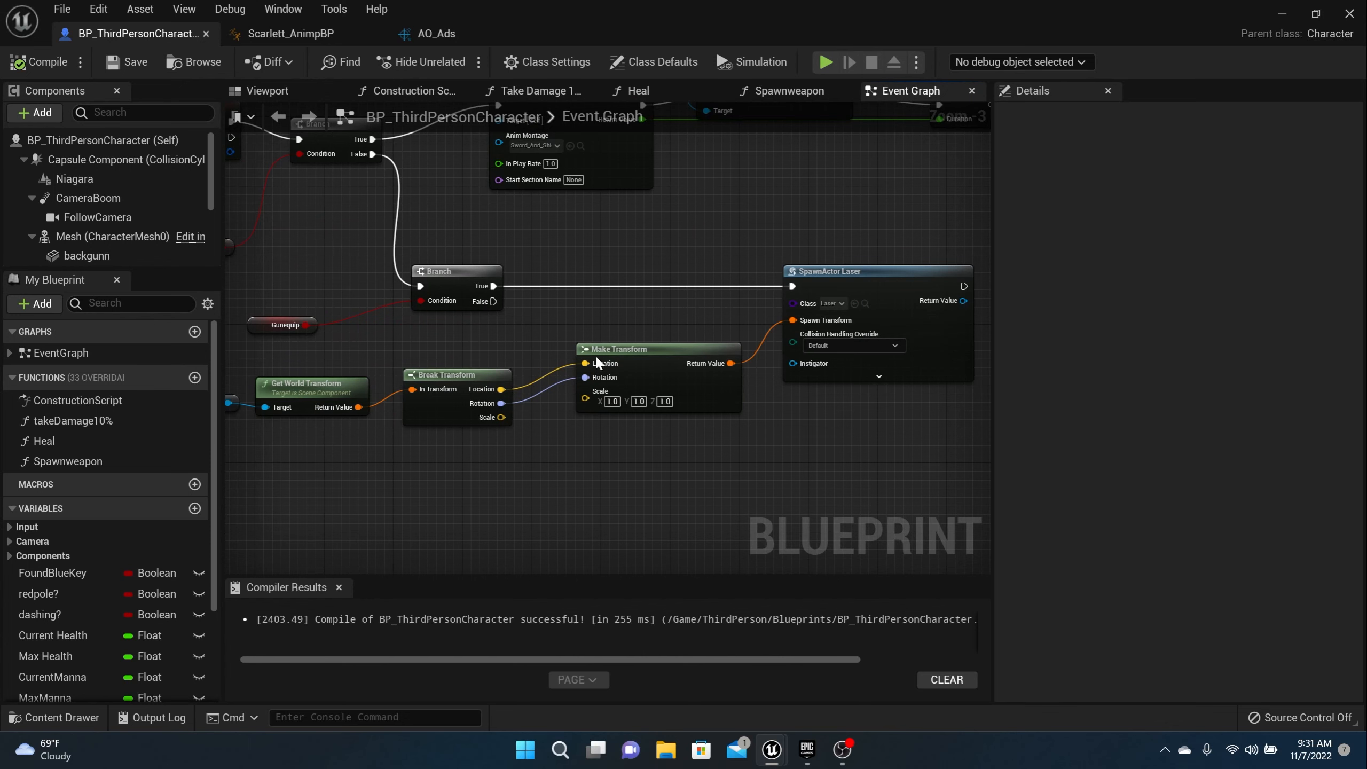
scroll(597, 362, "down", 3)
scroll(511, 370, "up", 3)
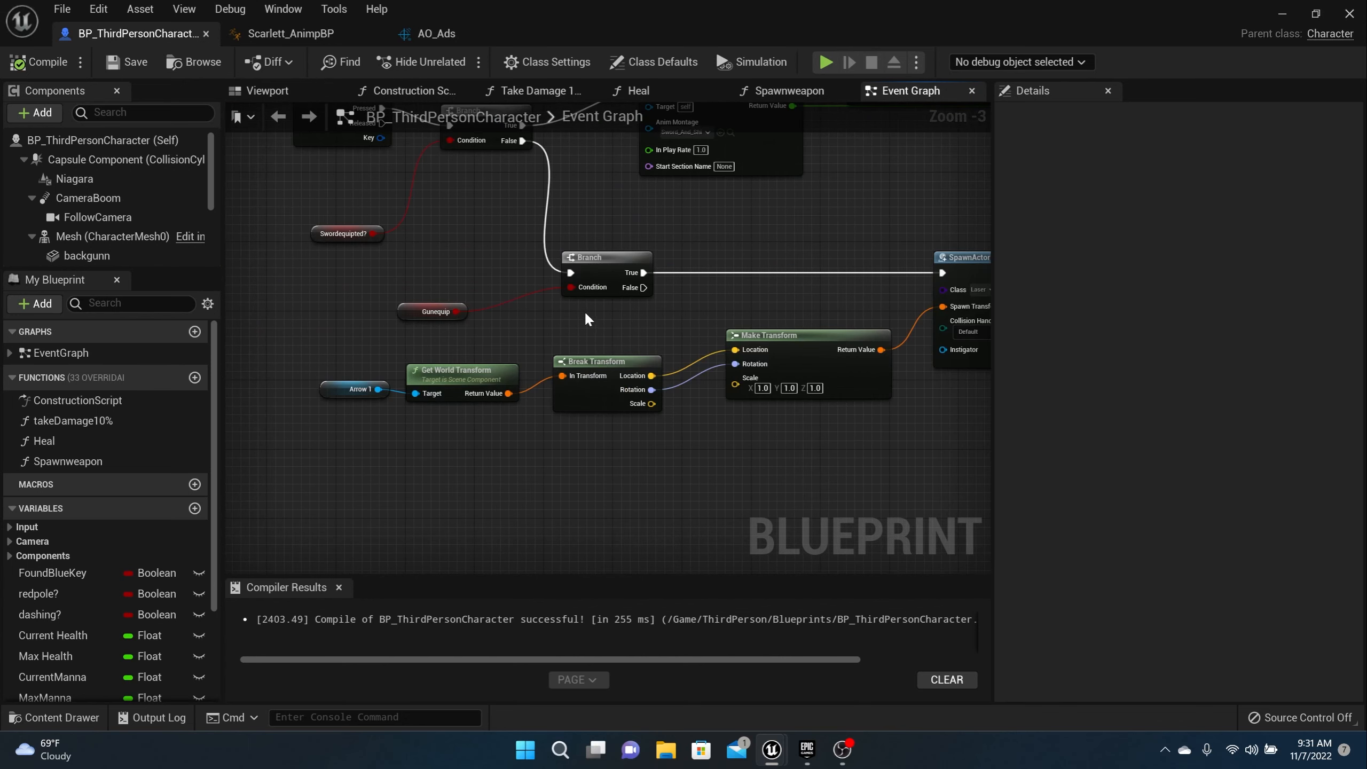
right_click_drag(601, 328, 555, 312)
left_click_drag(399, 343, 713, 443)
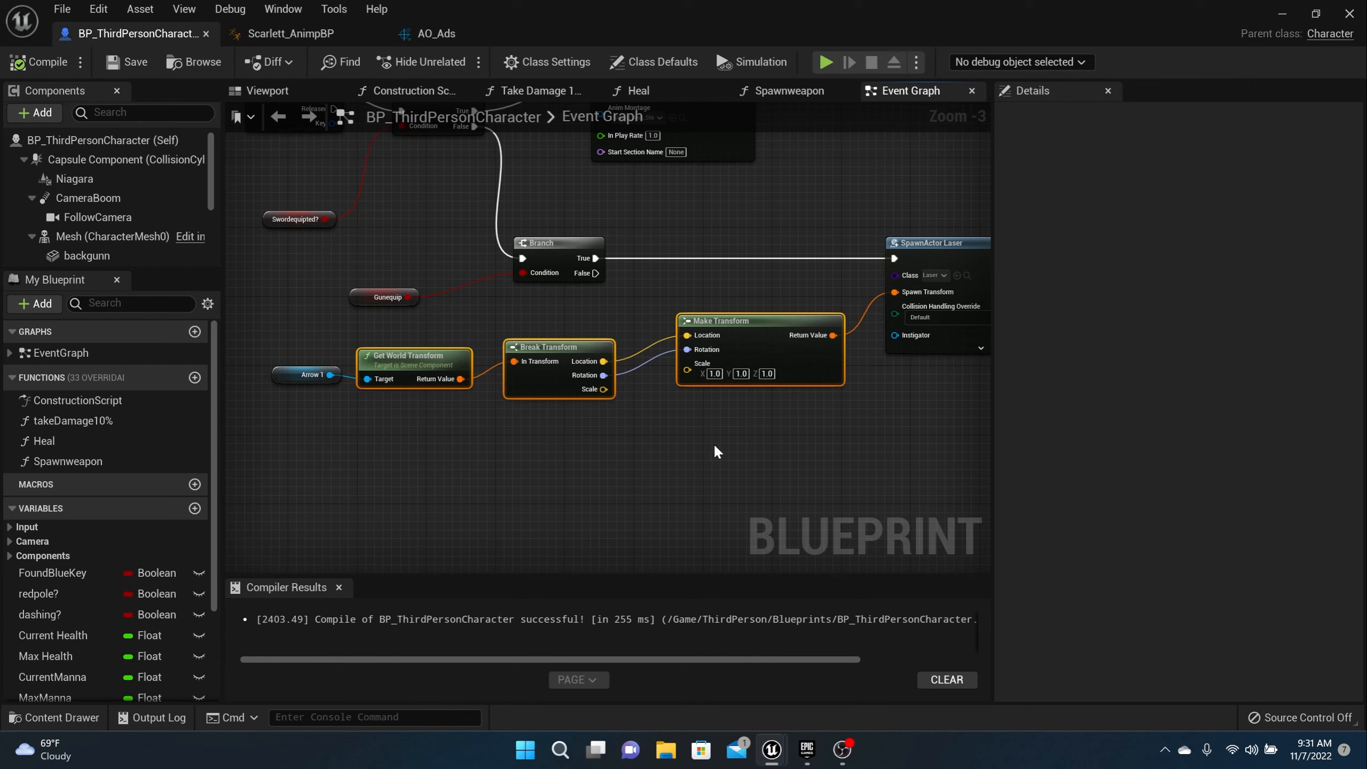
key("Delete")
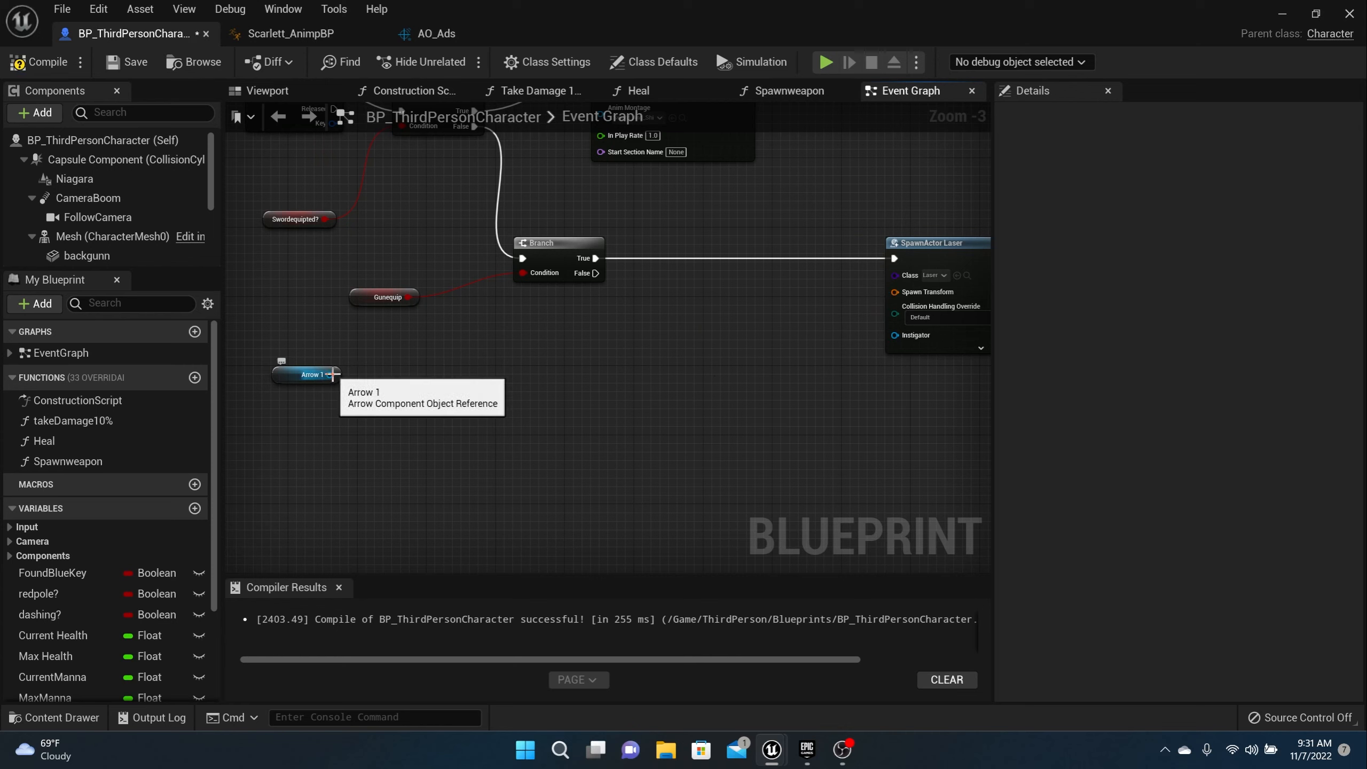
Step: Add a Get World Location node fed by the Arrow 1 reference and place it just beside that node
left_click_drag(330, 375, 378, 378)
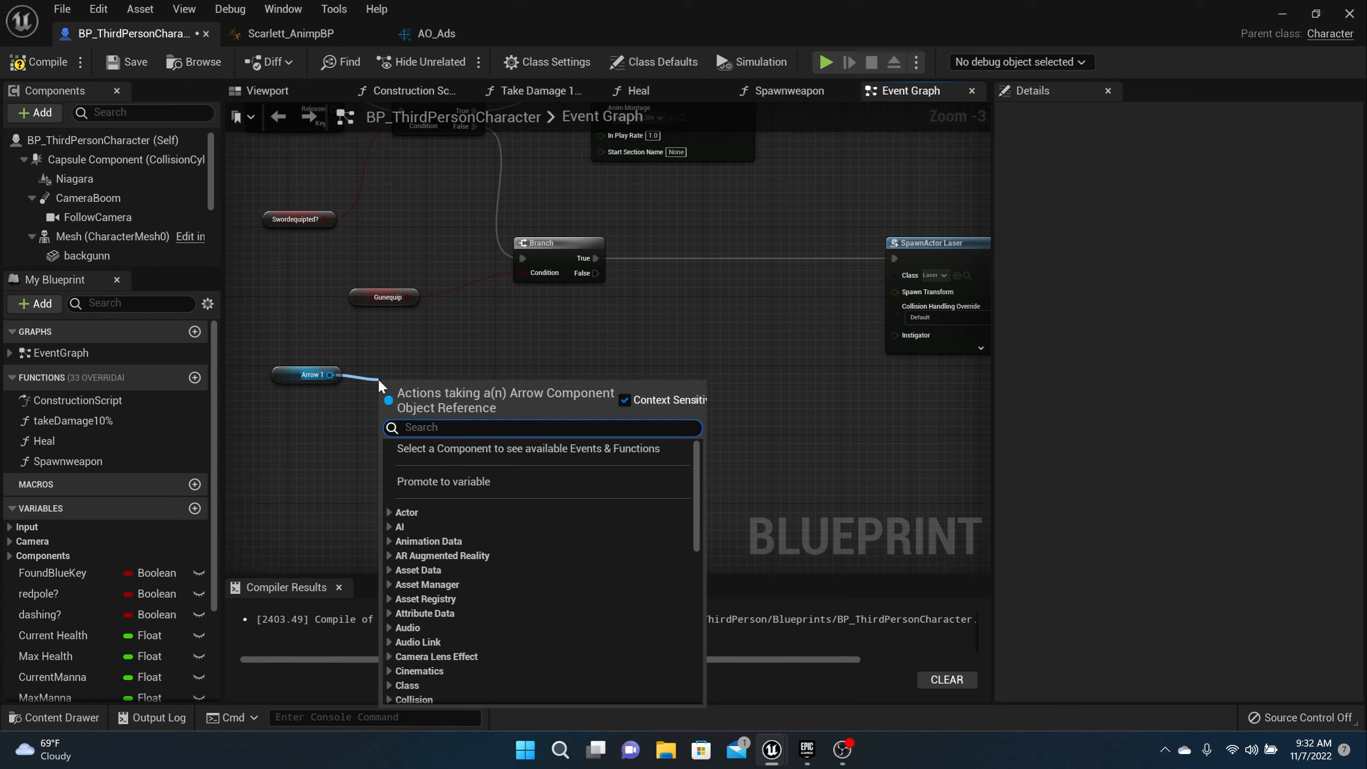
type("getworl")
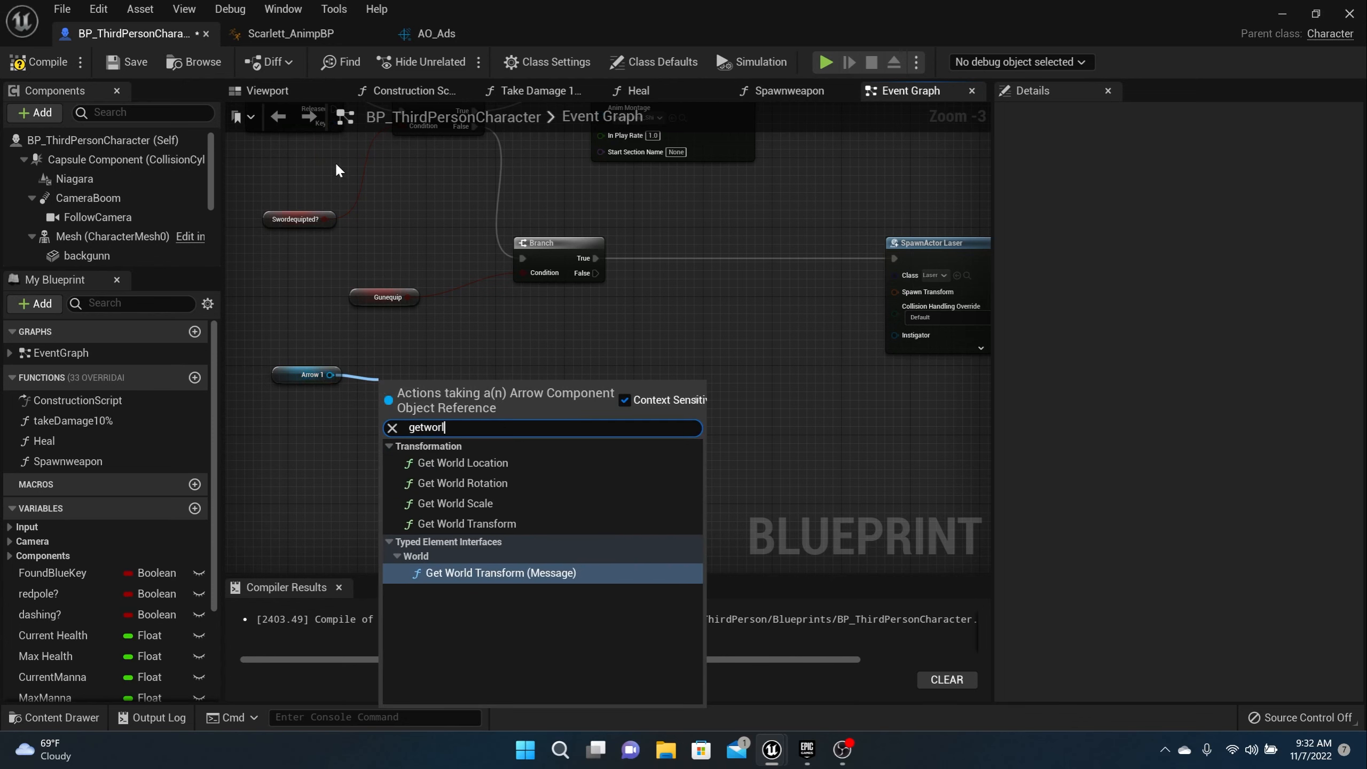
left_click(475, 463)
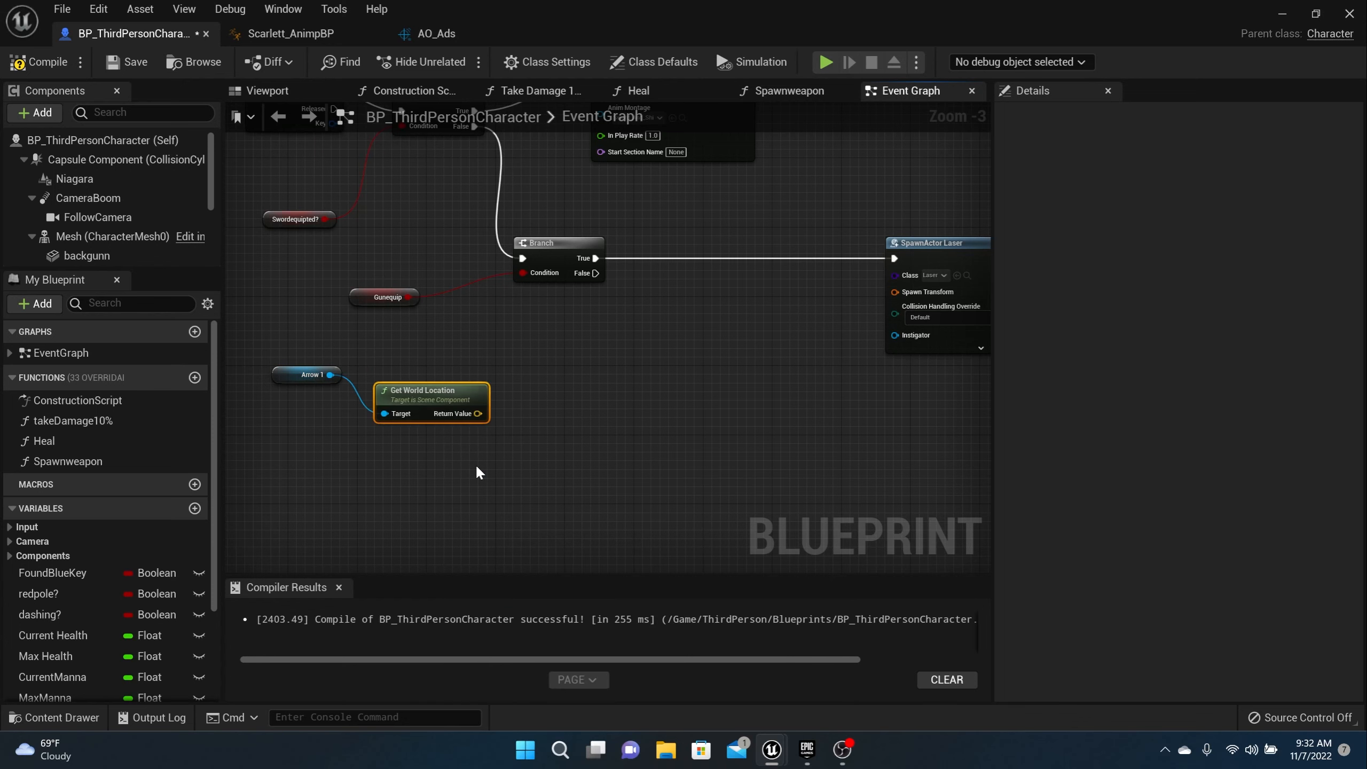
left_click_drag(458, 391, 492, 365)
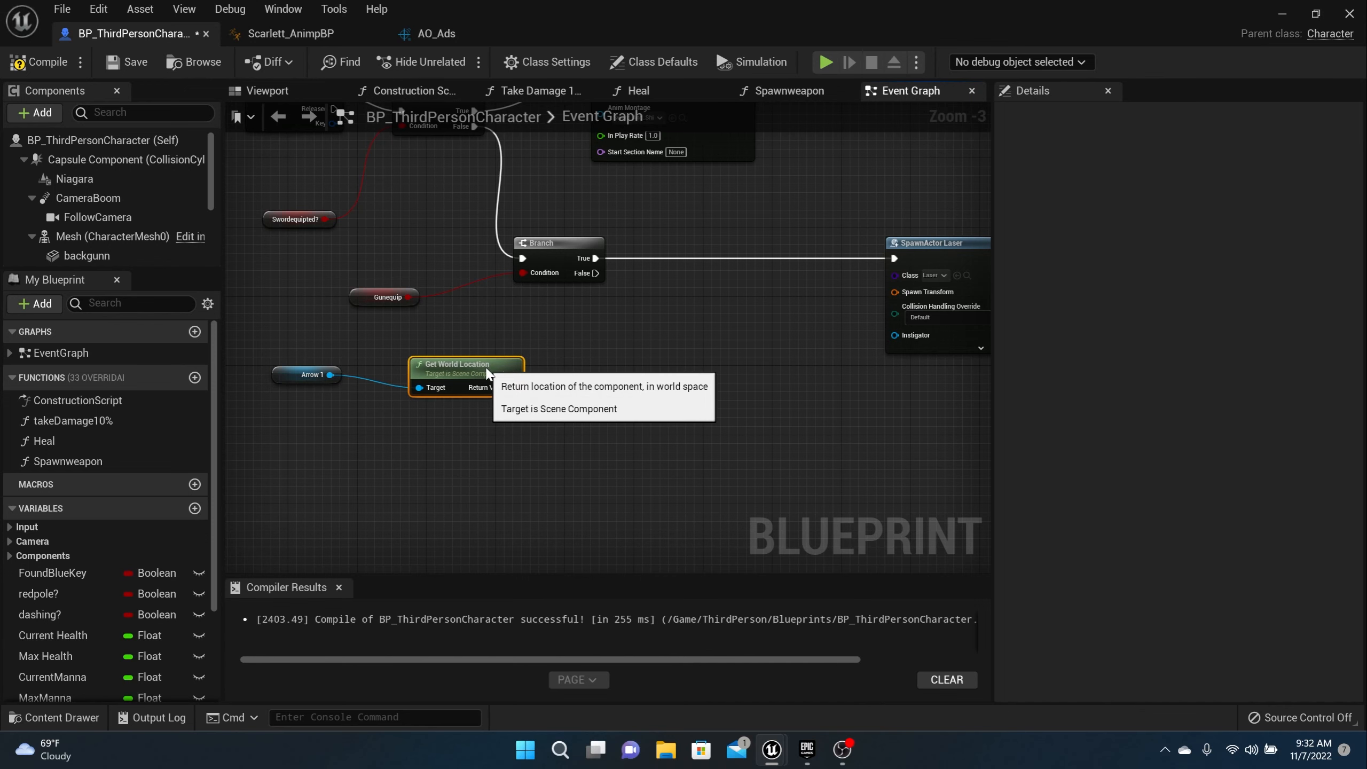
Step: Split SpawnActor Laser's Spawn Transform pin and connect the Get World Location return value to Spawn Transform Location
right_click(892, 295)
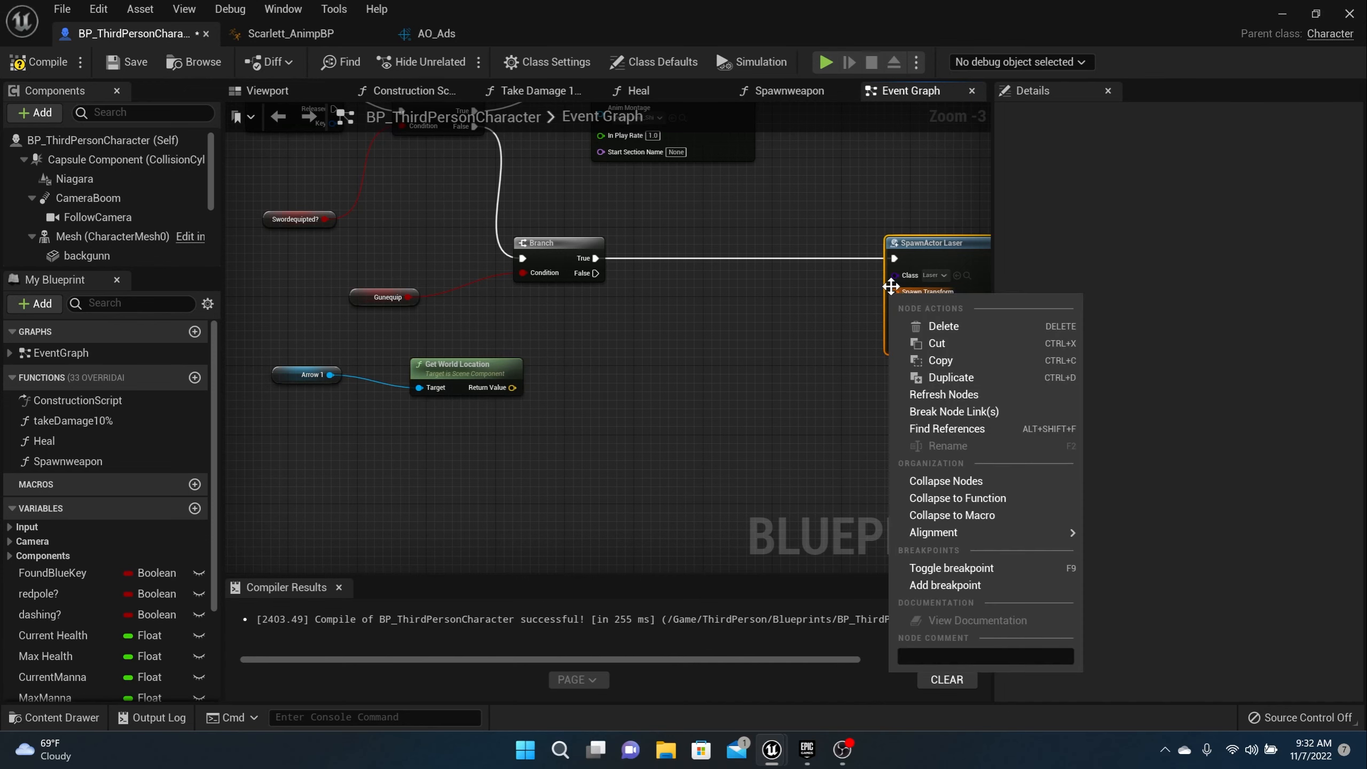
right_click(893, 290)
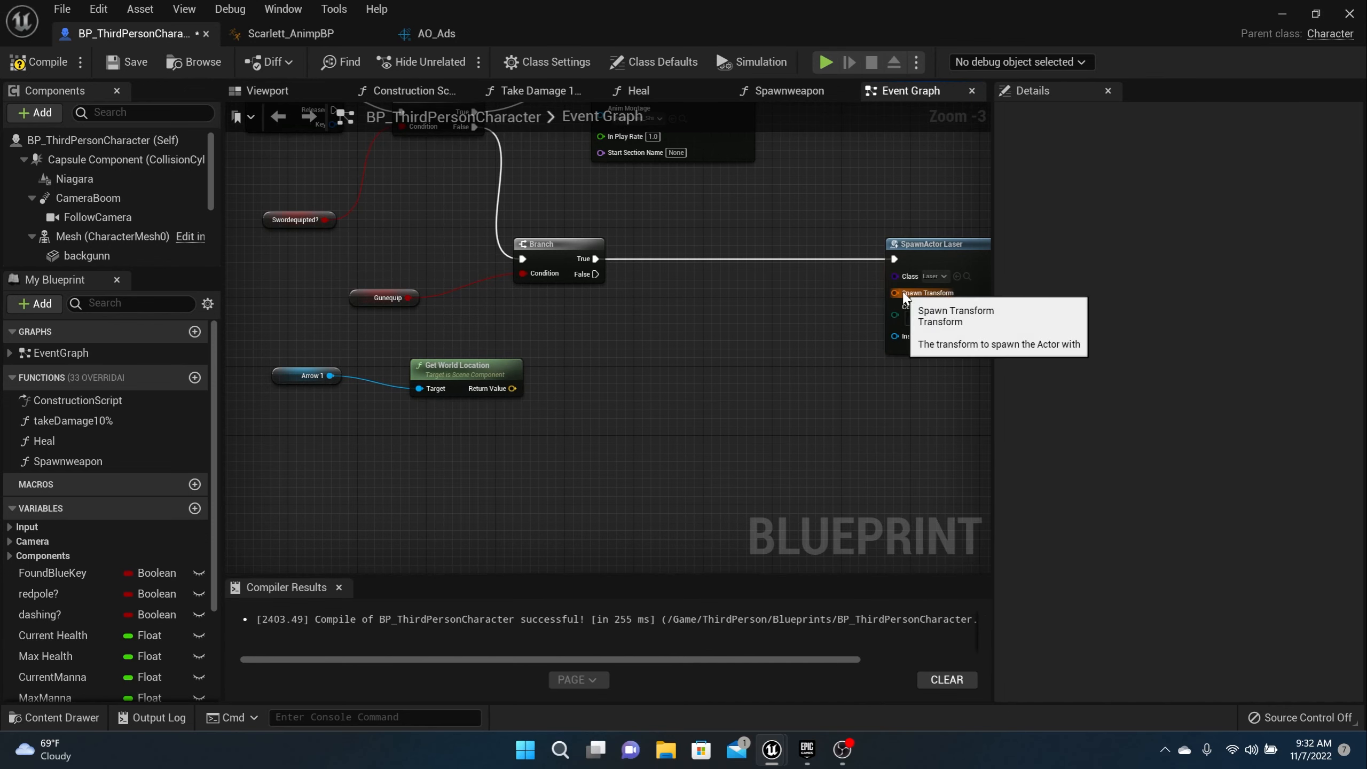
right_click(894, 292)
left_click(917, 340)
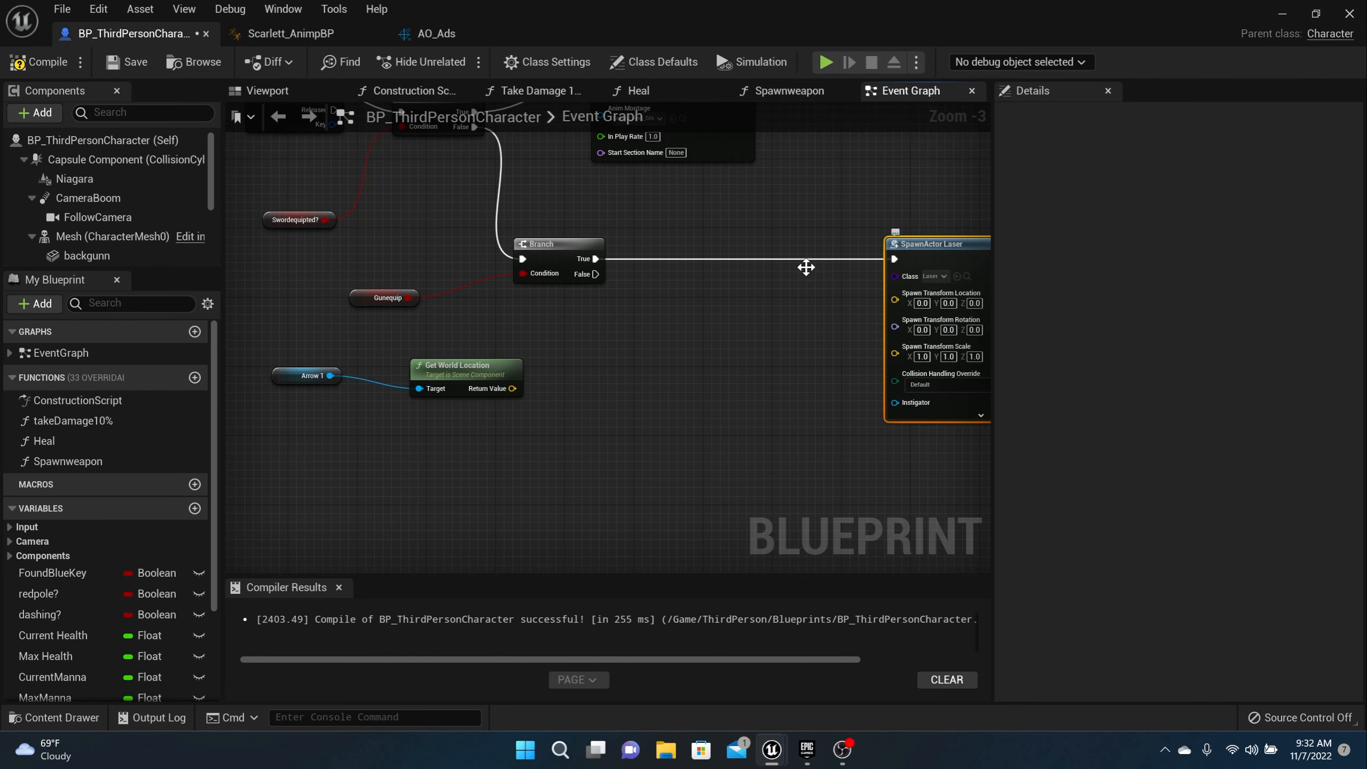
left_click_drag(512, 388, 895, 299)
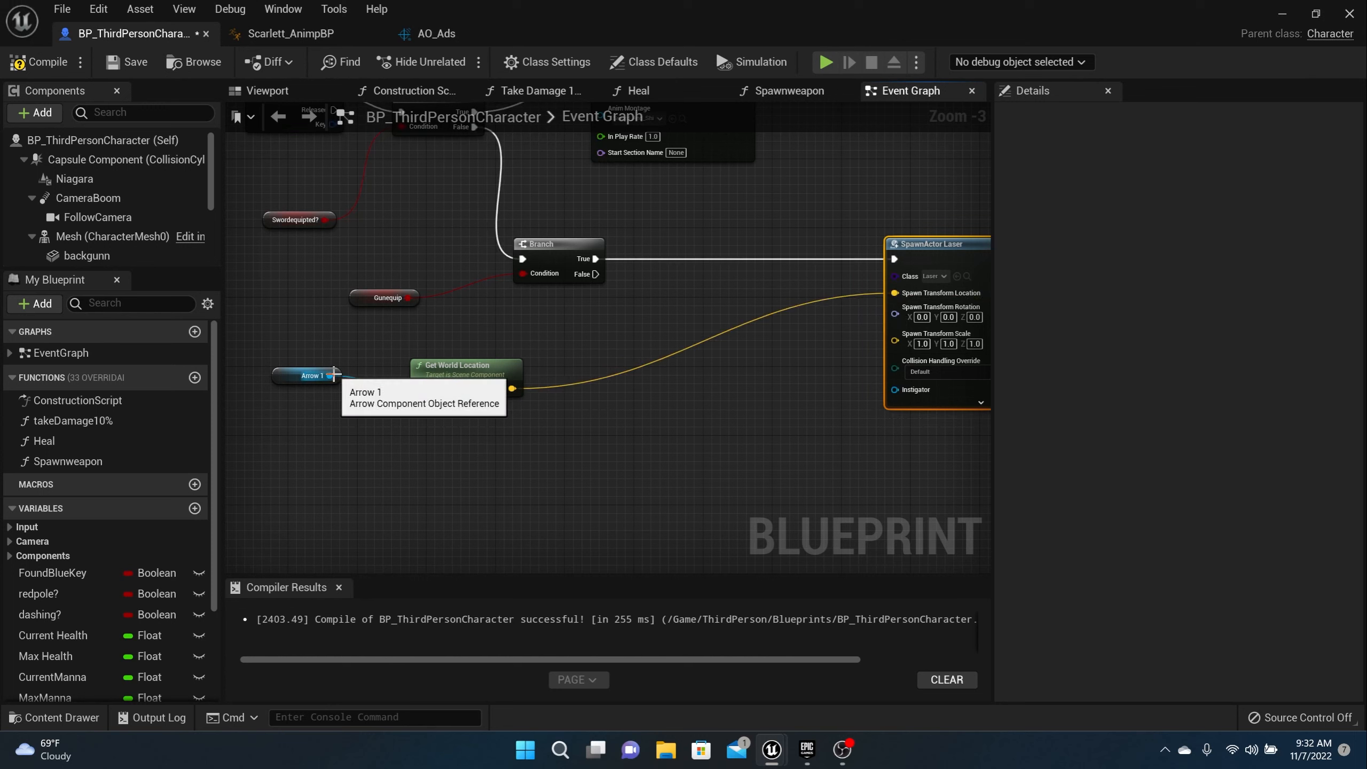
Step: Add a Get Forward Vector node from Arrow 1 and feed its return value into a new Make Rot from Z node placed beside it
left_click_drag(331, 375, 374, 441)
type("getfo")
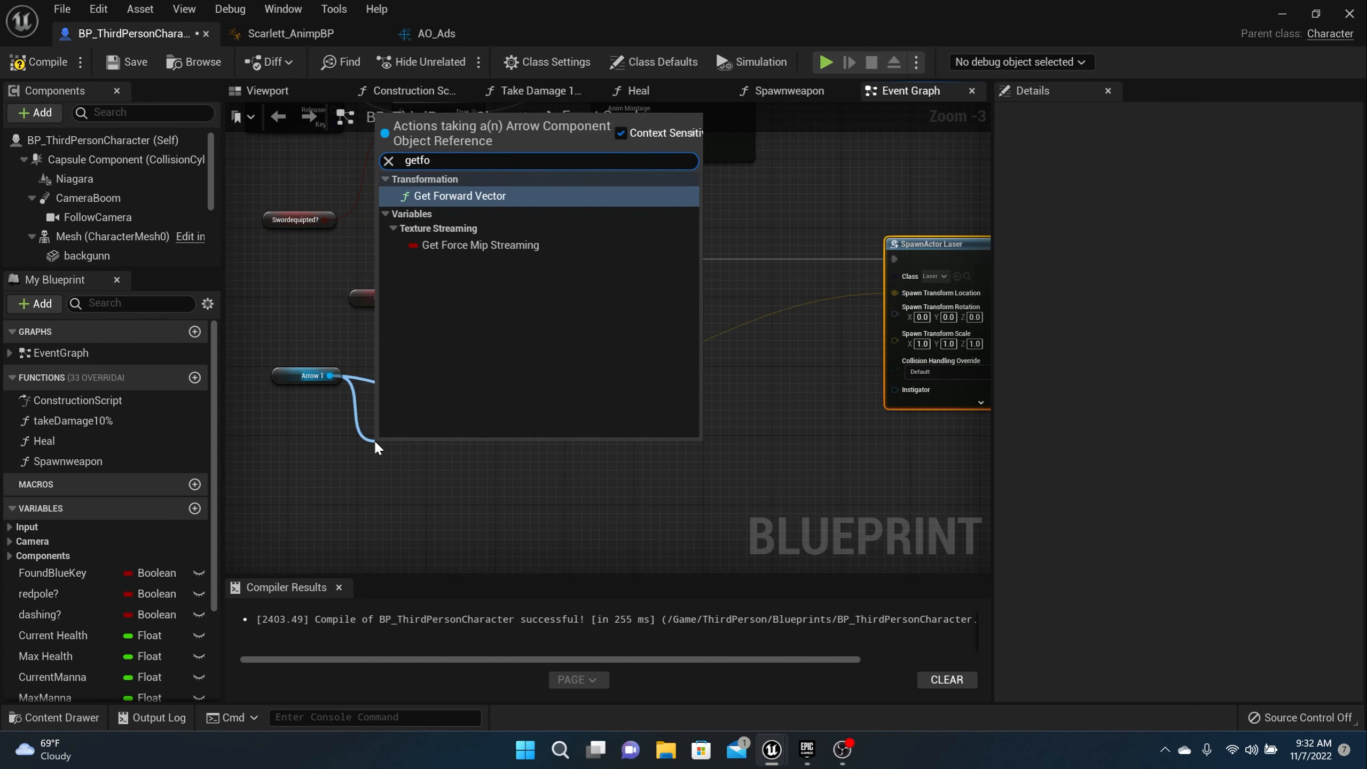
left_click(431, 198)
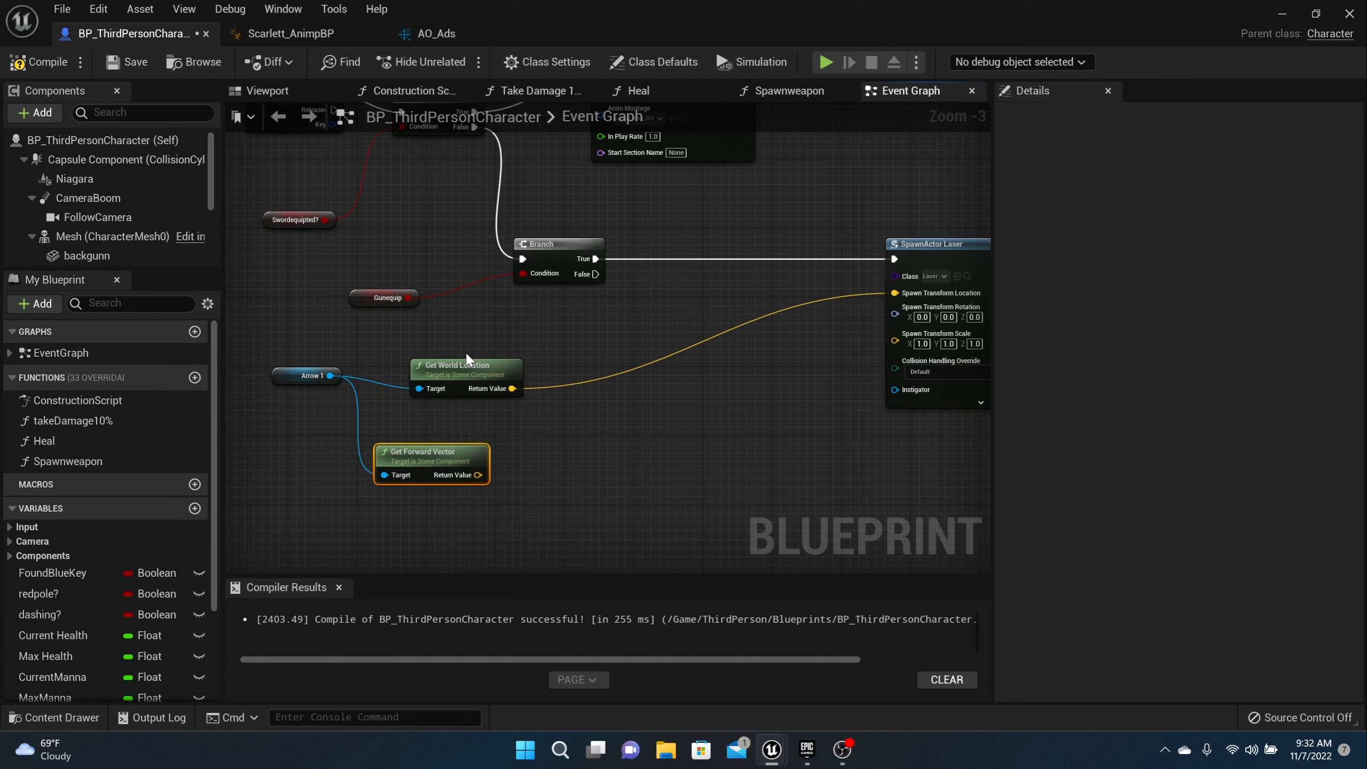
left_click_drag(478, 474, 557, 500)
type("makero")
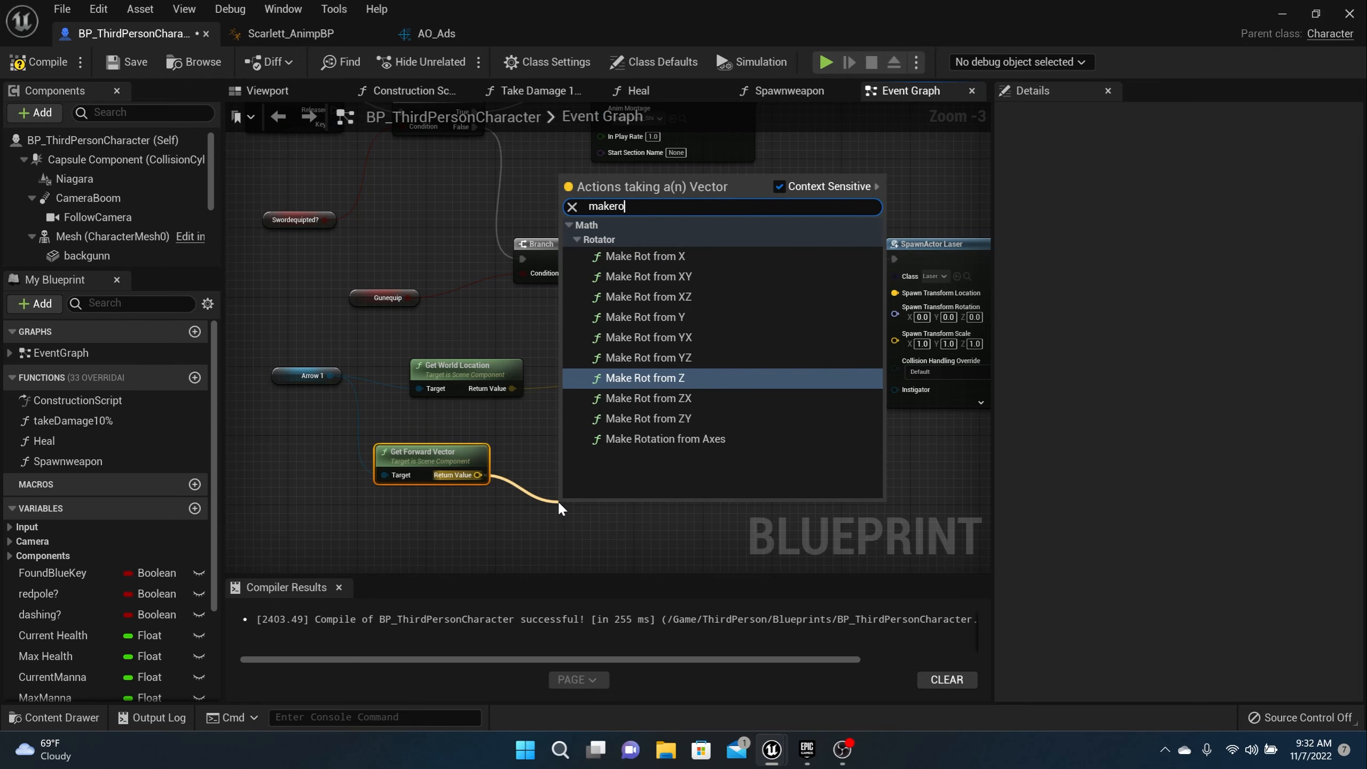
left_click(648, 380)
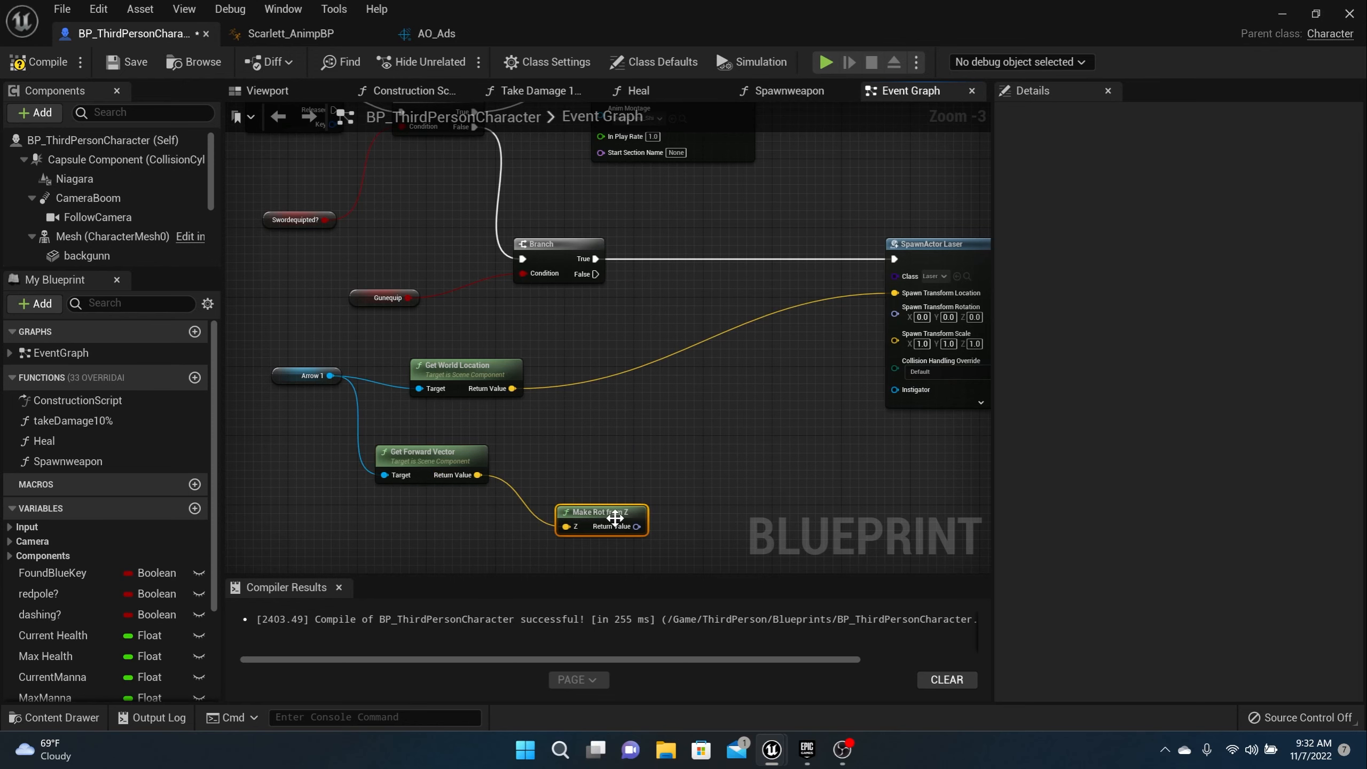
left_click_drag(602, 515, 552, 472)
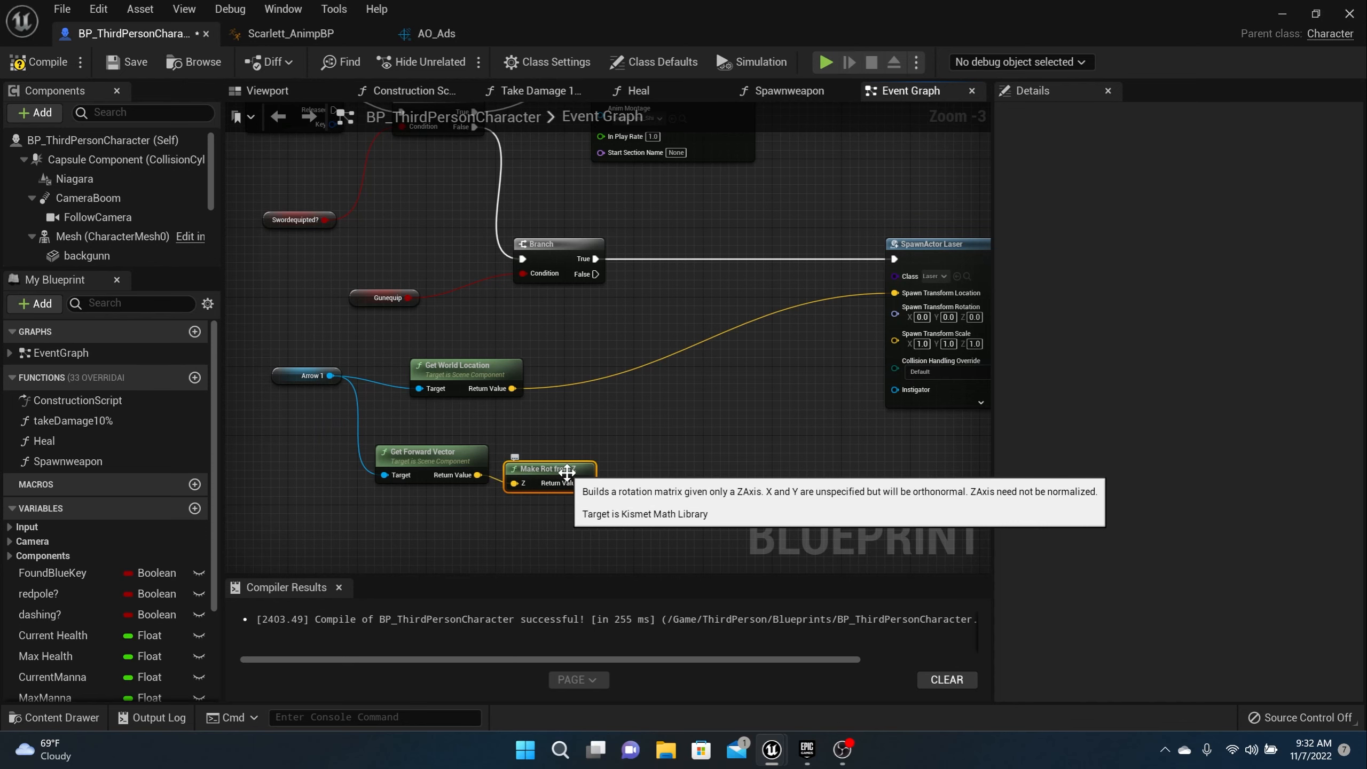
scroll(615, 475, "up", 1)
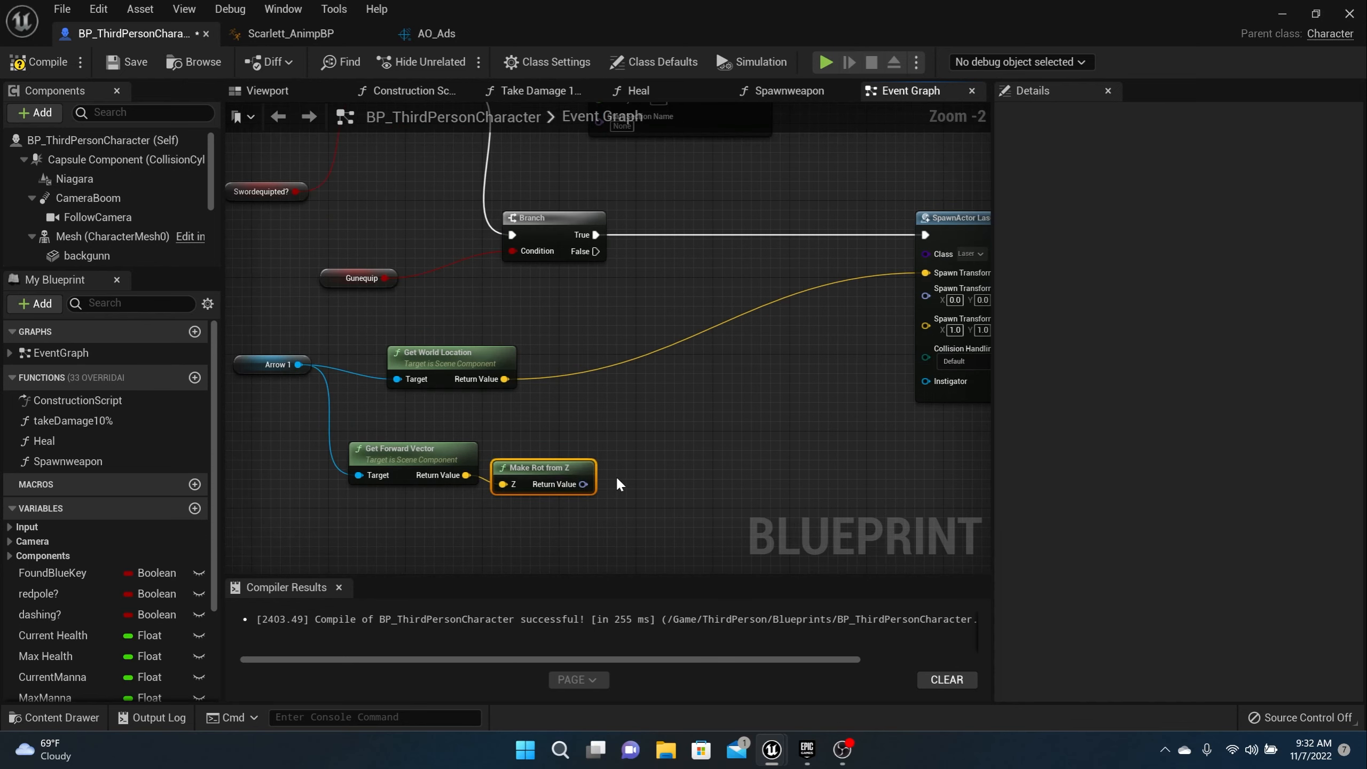
scroll(617, 483, "down", 1)
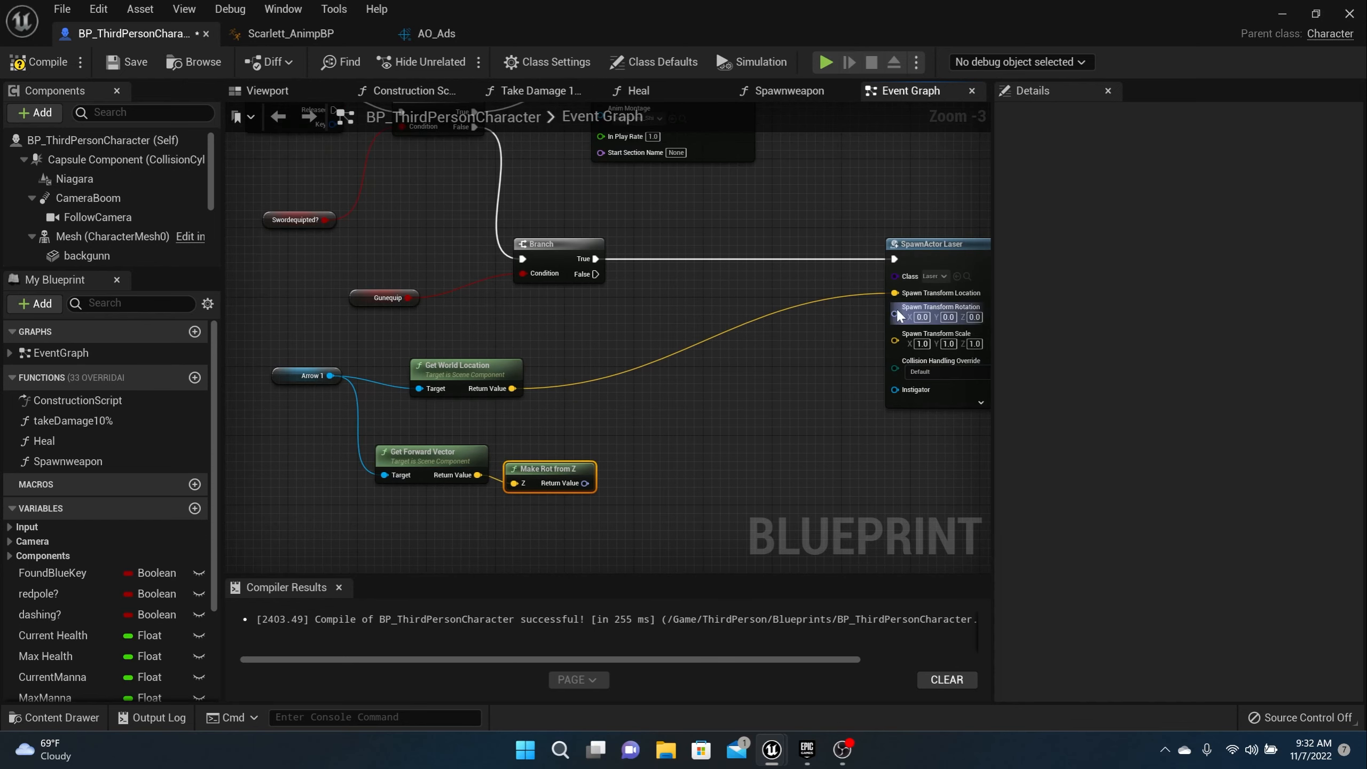
Step: Feed Spawn Transform Rotation from a new Make Rotator node and try to connect the Make Rot from Z return value to its Z (Yaw) input
left_click_drag(896, 315, 829, 398)
type("makerot")
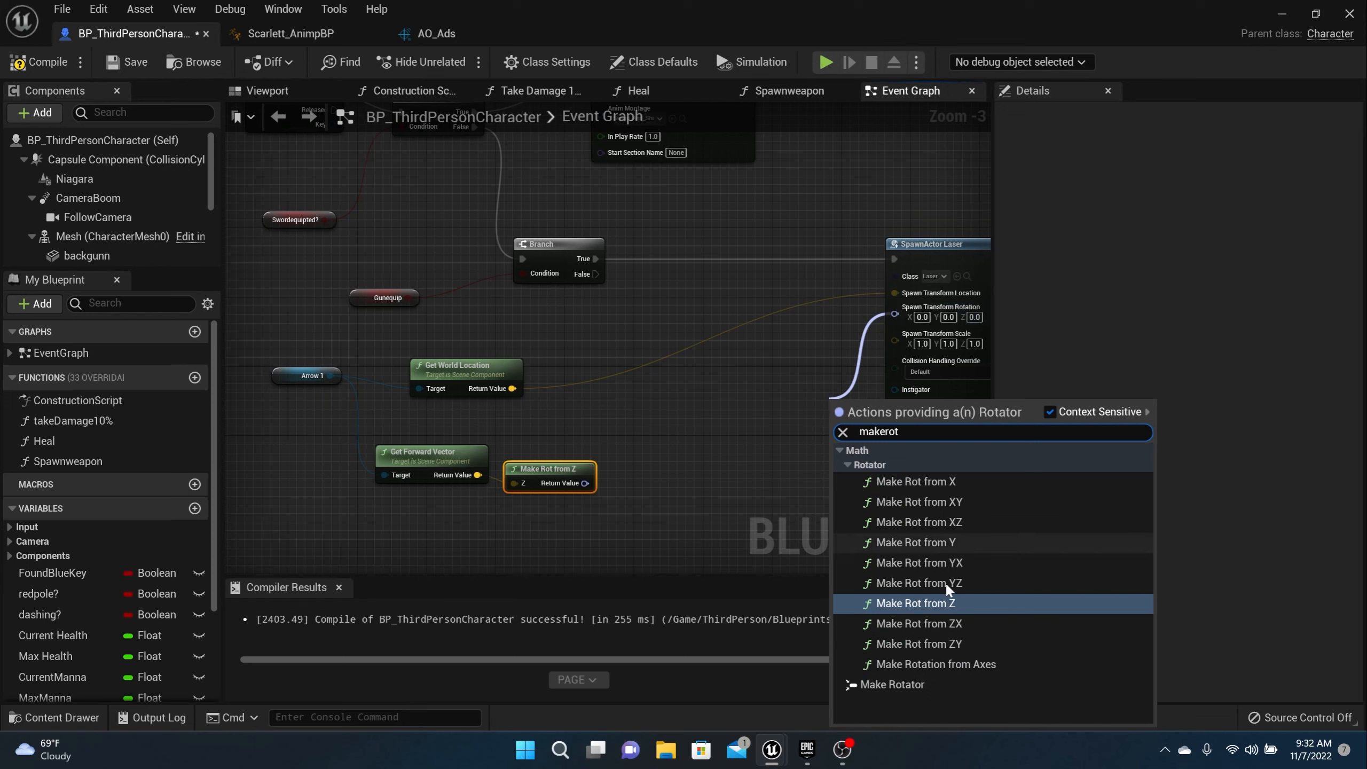
left_click(887, 683)
left_click_drag(865, 409, 760, 409)
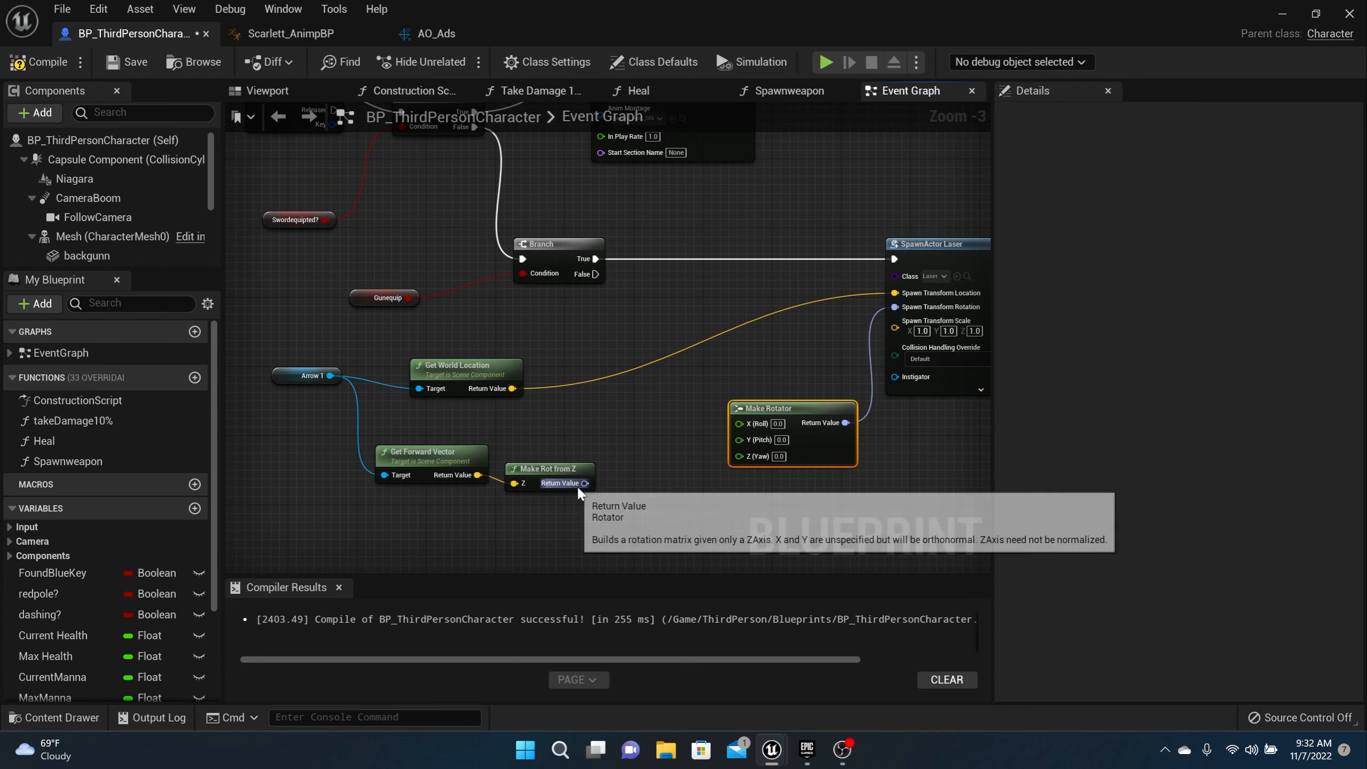
left_click_drag(585, 484, 744, 458)
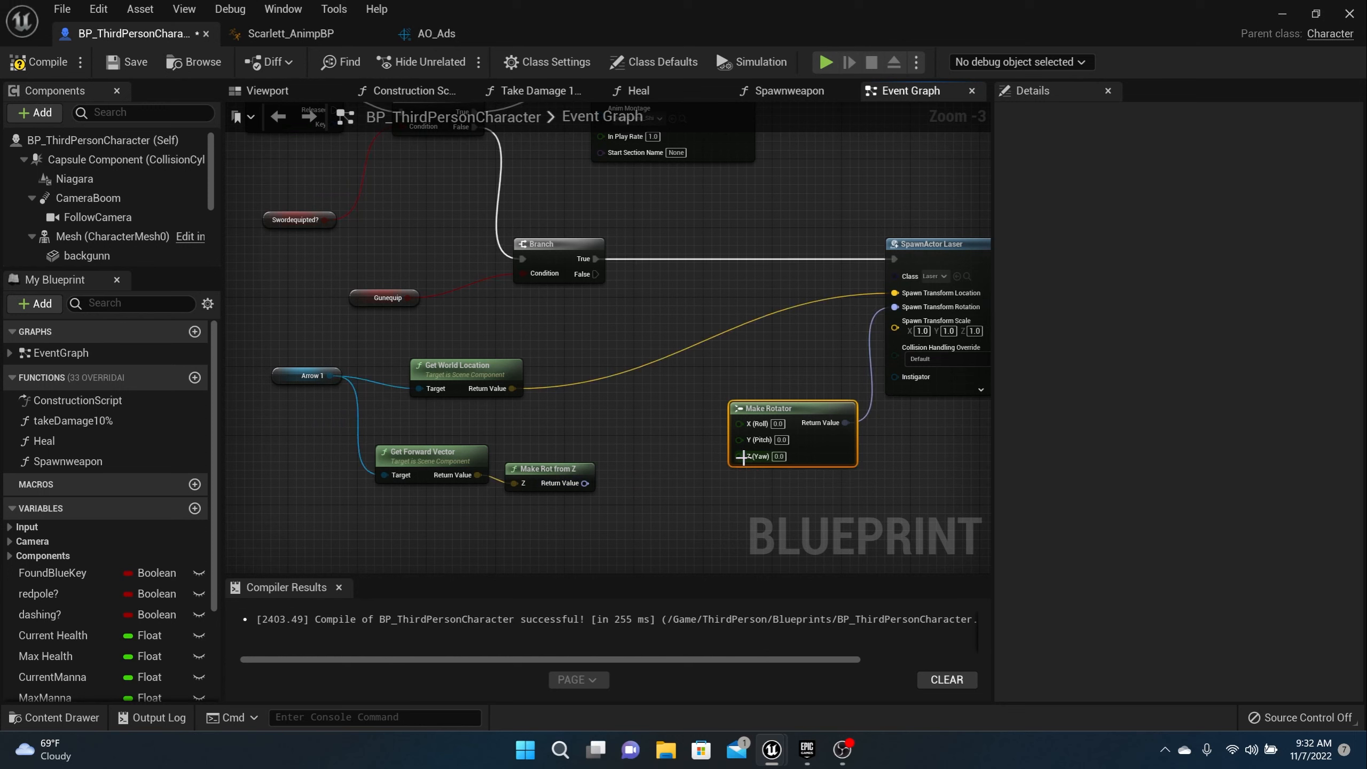